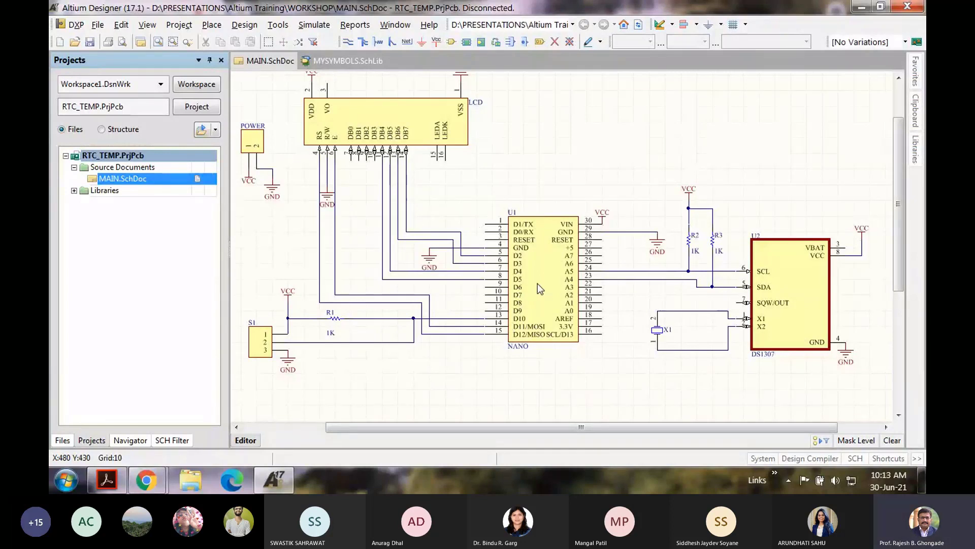
# Step: Nudge the NANO part on the schematic and view its properties without changing anything
pyautogui.moveTo(537, 289)
pyautogui.mouseDown()
pyautogui.moveTo(485, 288)
pyautogui.moveTo(534, 284)
pyautogui.mouseUp()
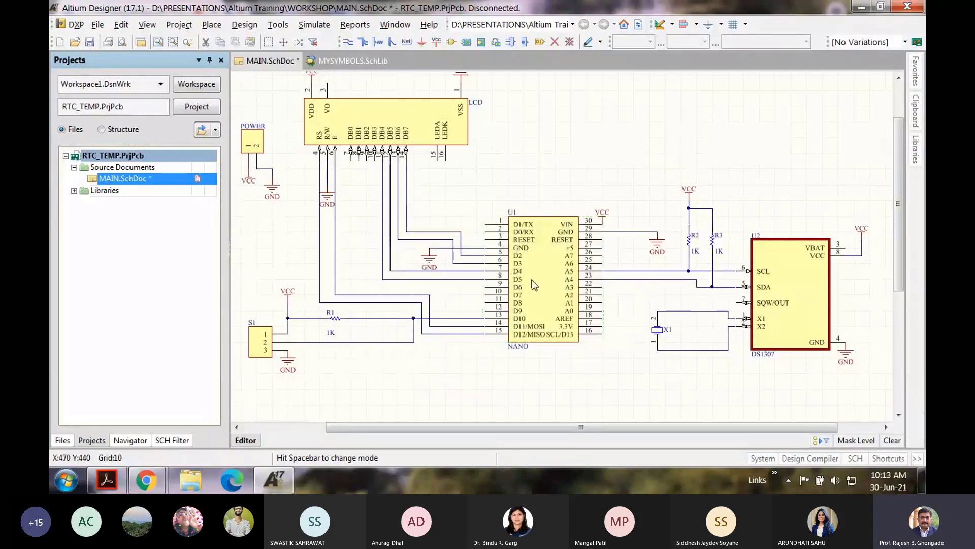
pyautogui.doubleClick(533, 284)
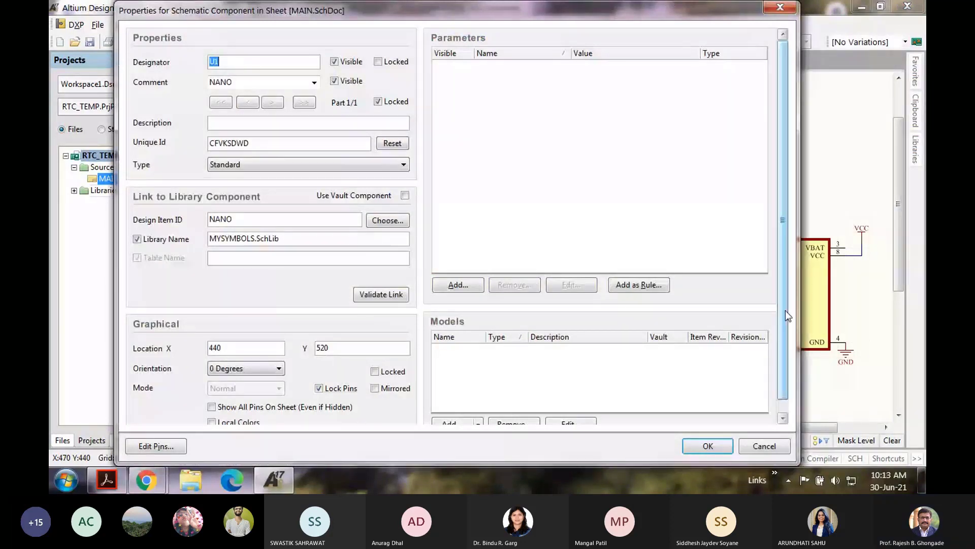
pyautogui.moveTo(785, 309); pyautogui.dragTo(785, 360)
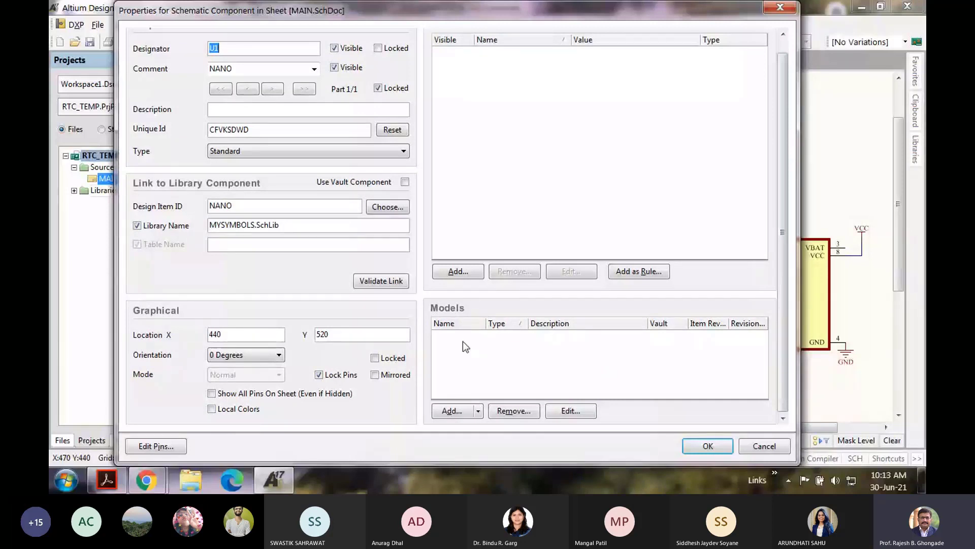
pyautogui.click(762, 446)
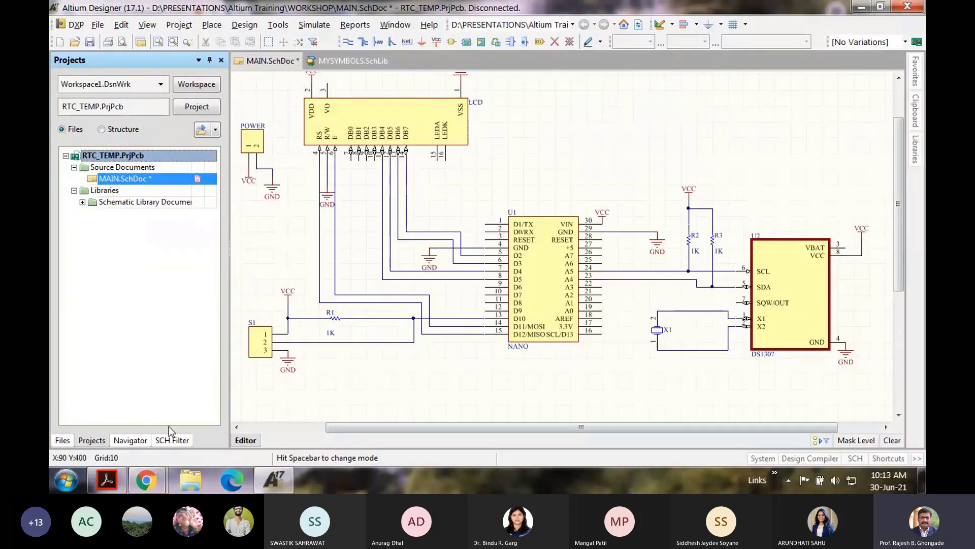
# Step: Switch to Program Arduino.pdf and scroll the Nano drawing to read its pin-spacing dimensions
pyautogui.hotkey('alt', 'Tab')
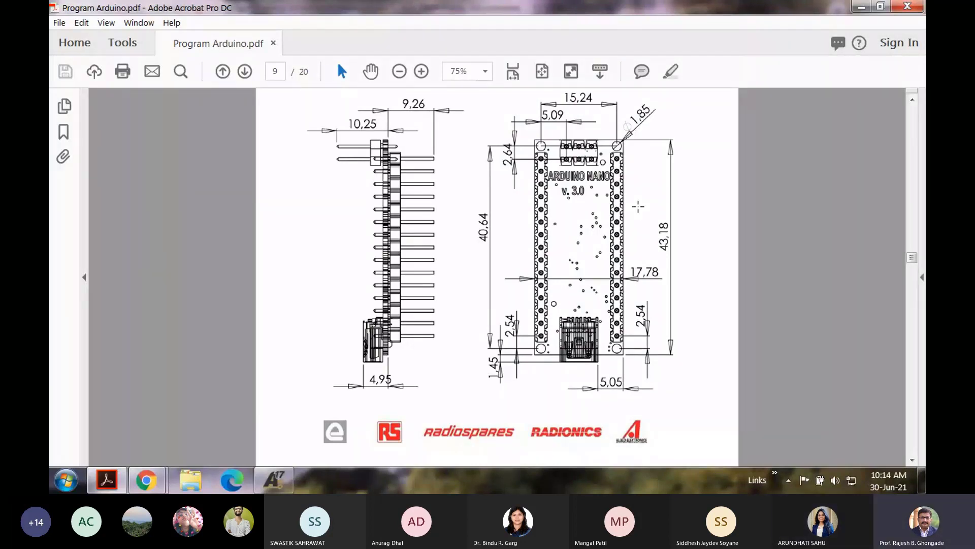
pyautogui.keyDown('ctrl'); pyautogui.scroll(1, 640, 208); pyautogui.keyUp('ctrl')
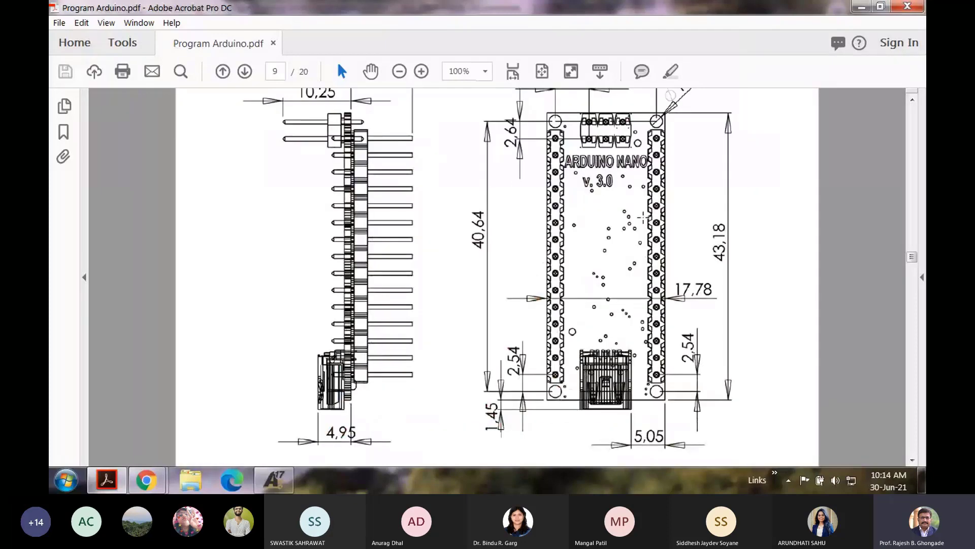
pyautogui.scroll(1, 642, 217)
pyautogui.scroll(-1, 643, 217)
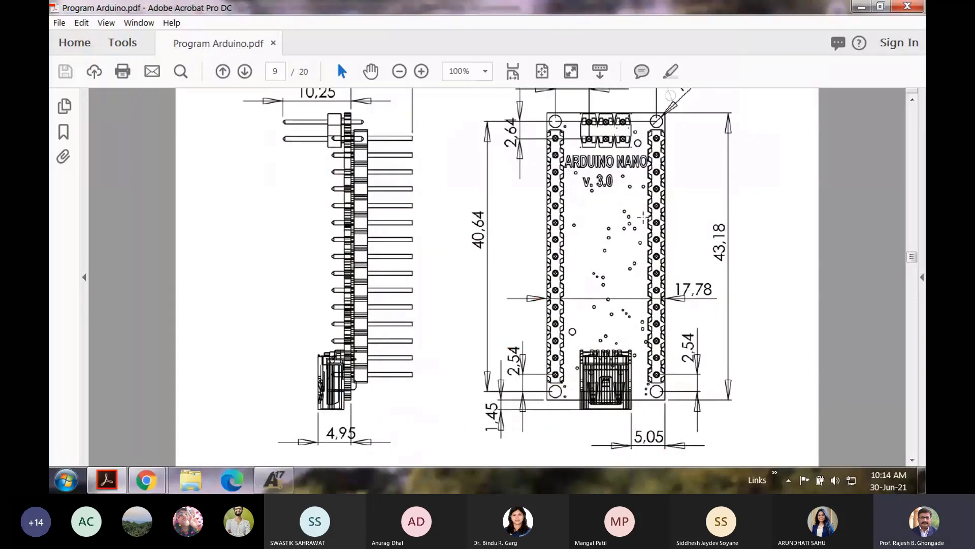
pyautogui.scroll(1, 643, 217)
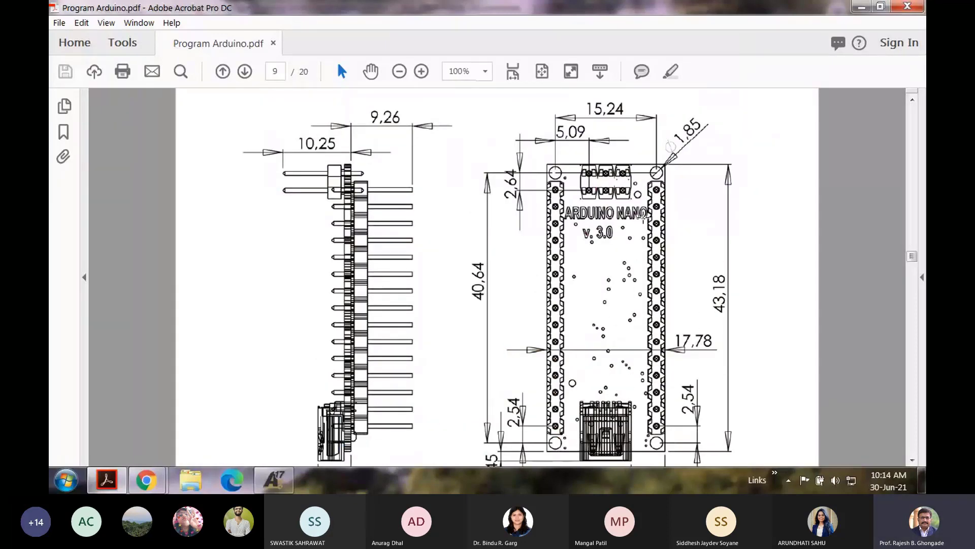
pyautogui.scroll(-1, 643, 217)
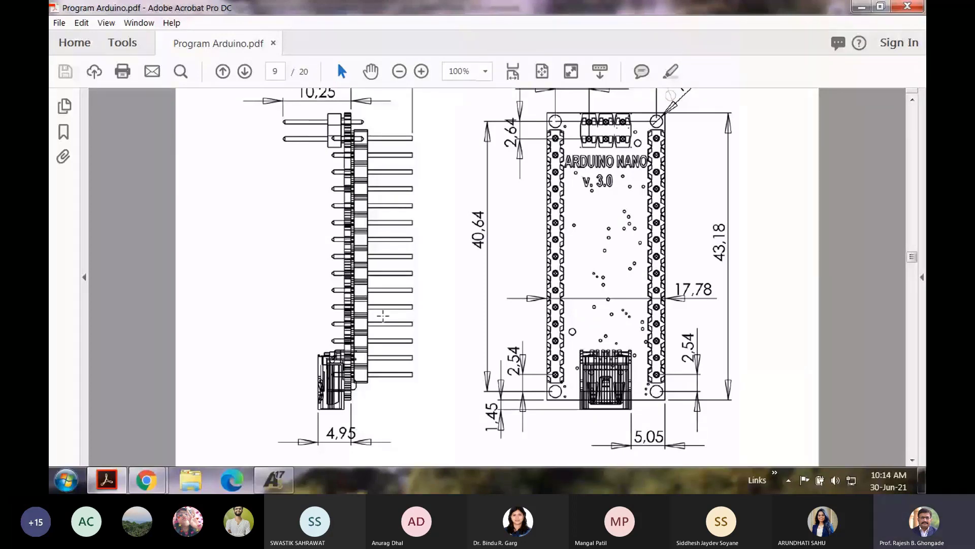
# Step: Back in Altium, create a new PCB library (PcbLib1.PcbLib) via File > New > Library
pyautogui.hotkey('alt', 'Tab')
pyautogui.click(98, 24)
pyautogui.moveTo(163, 44)
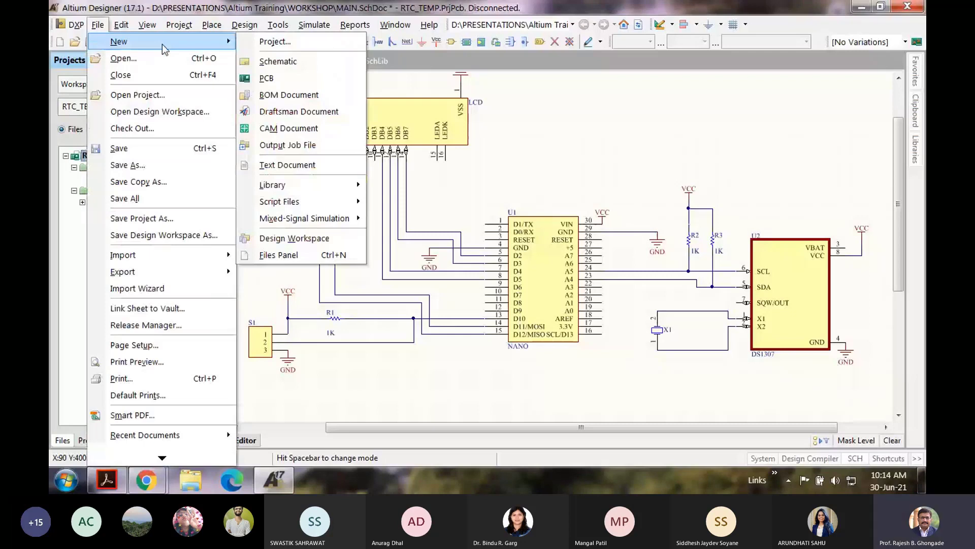
pyautogui.moveTo(310, 189)
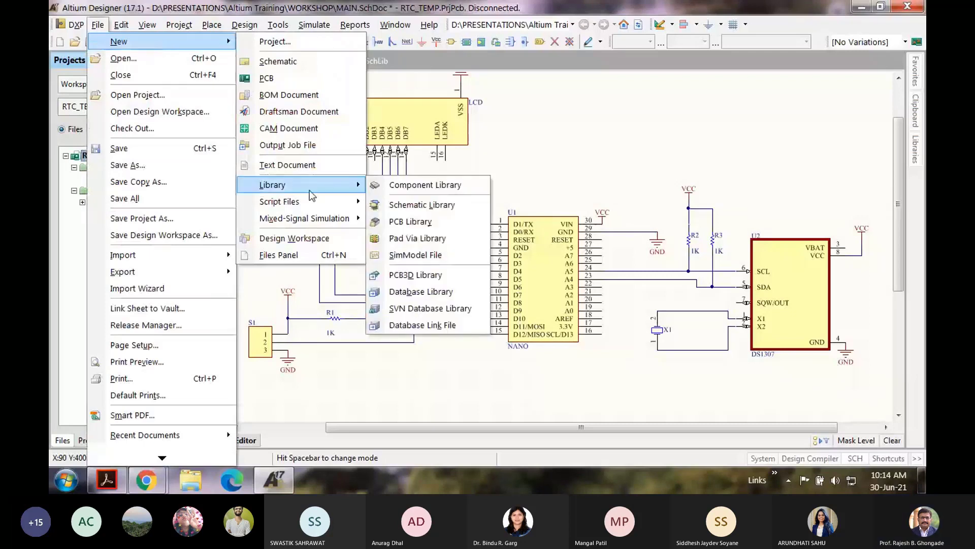
pyautogui.click(417, 223)
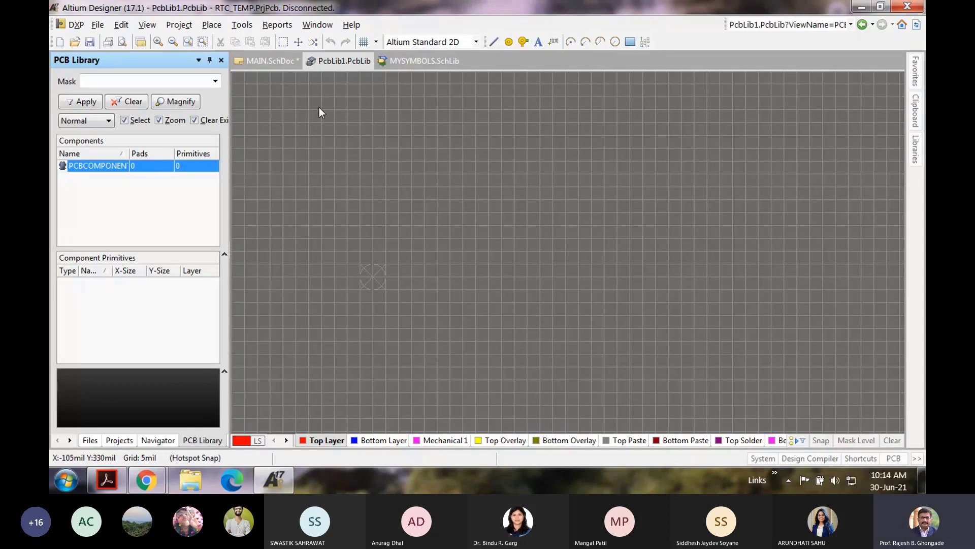
# Step: Rename the library component PCBCOMPONENT_1 to NANOV3
pyautogui.doubleClick(88, 167)
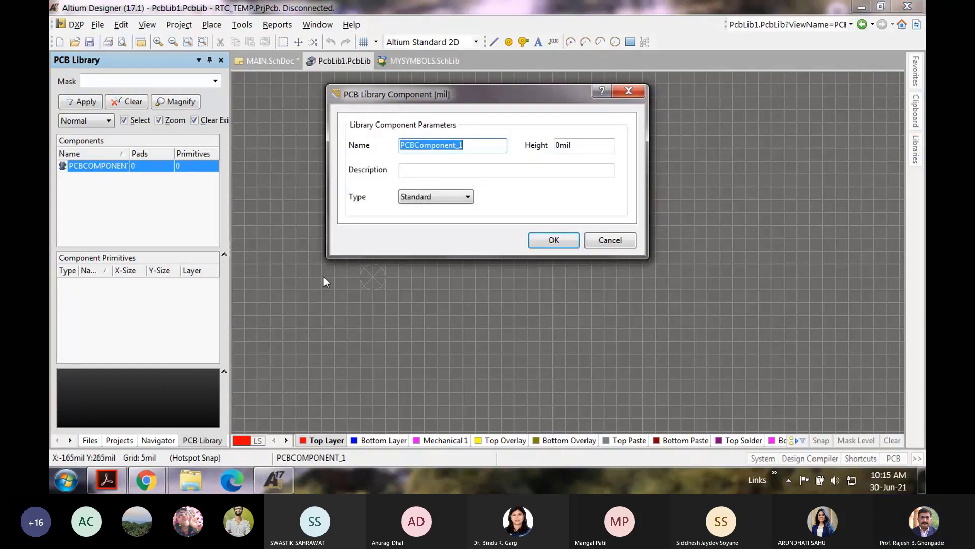
pyautogui.write('N')
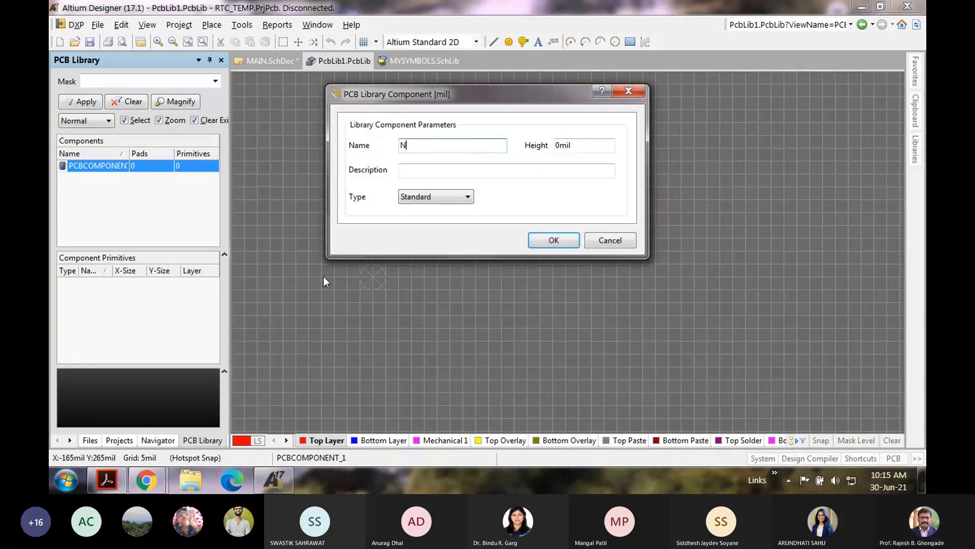
pyautogui.write('ANO')
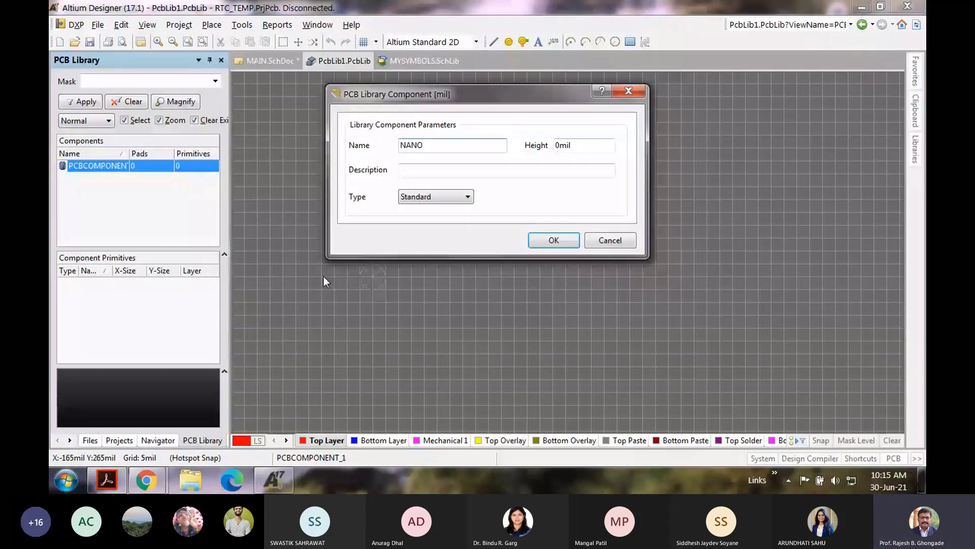
pyautogui.write('V3')
pyautogui.click(562, 241)
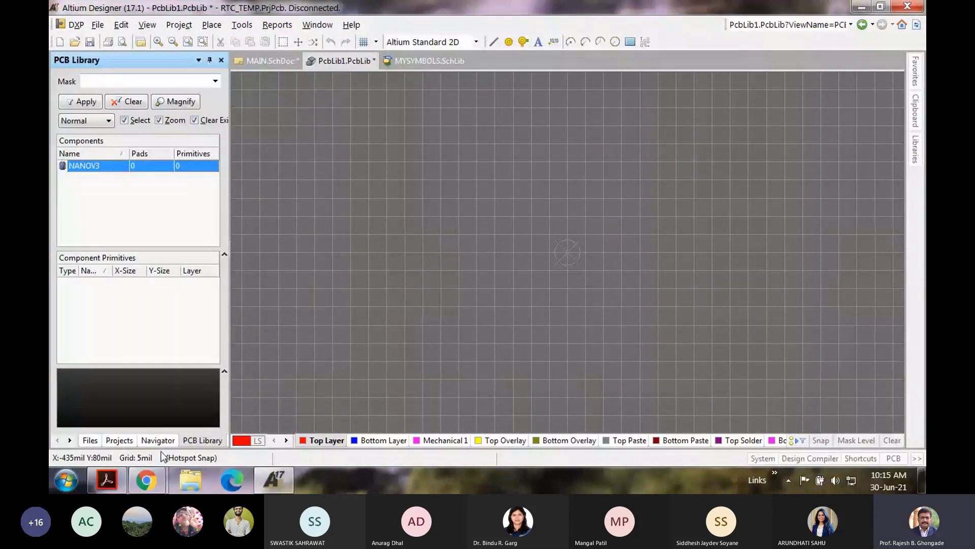
pyautogui.click(244, 28)
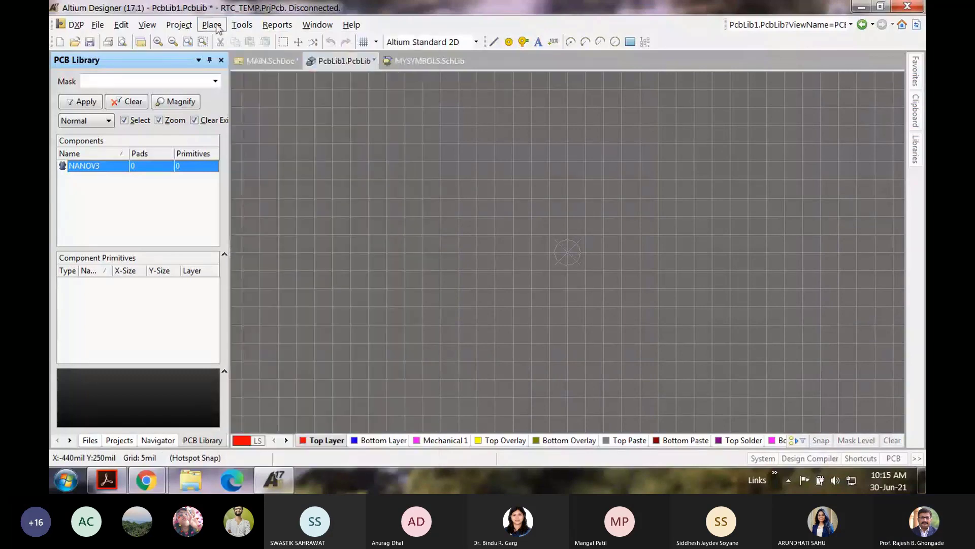
pyautogui.moveTo(178, 24)
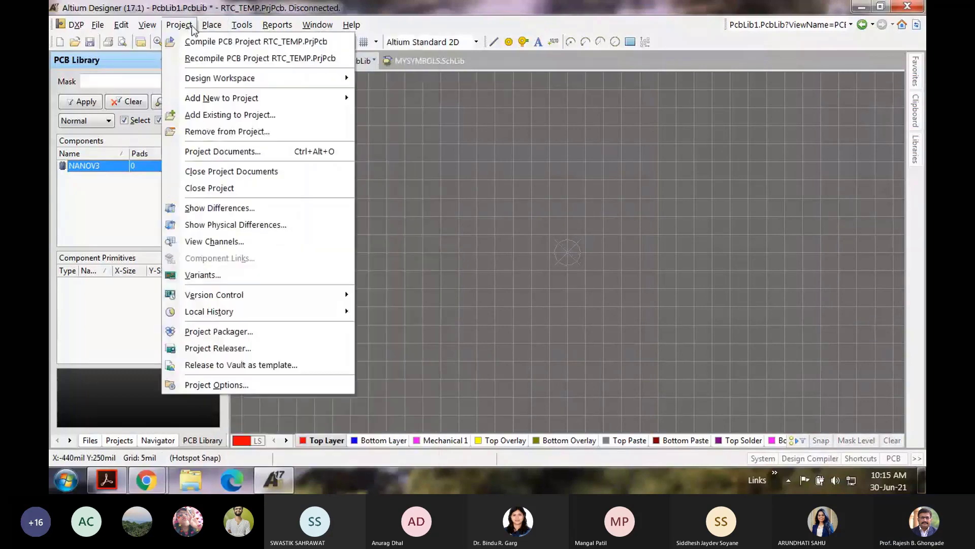
pyautogui.click(218, 385)
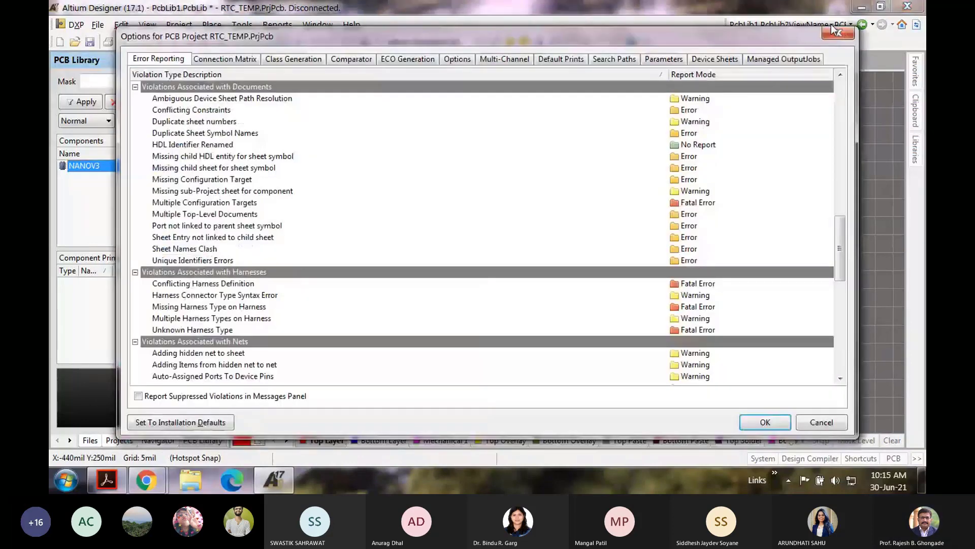
pyautogui.click(833, 29)
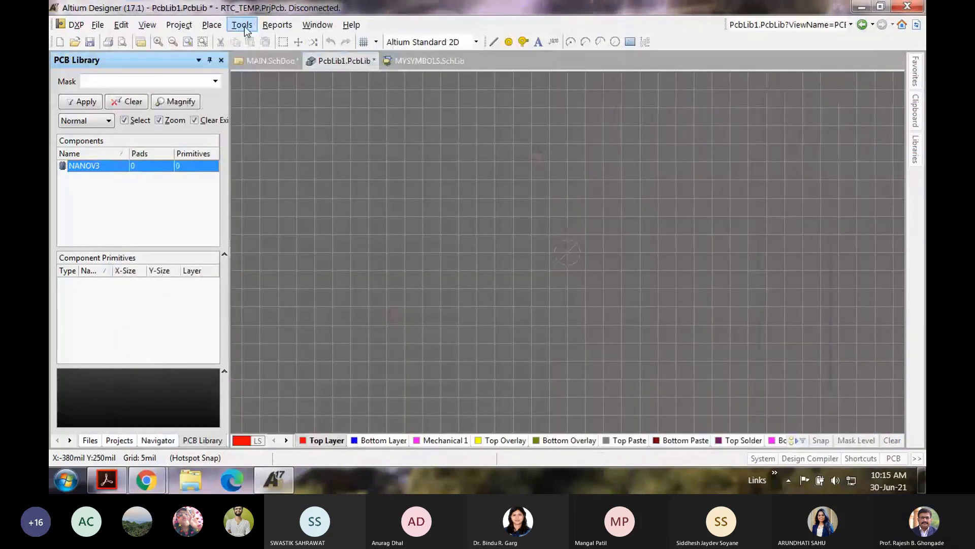
pyautogui.click(243, 24)
pyautogui.moveTo(323, 456)
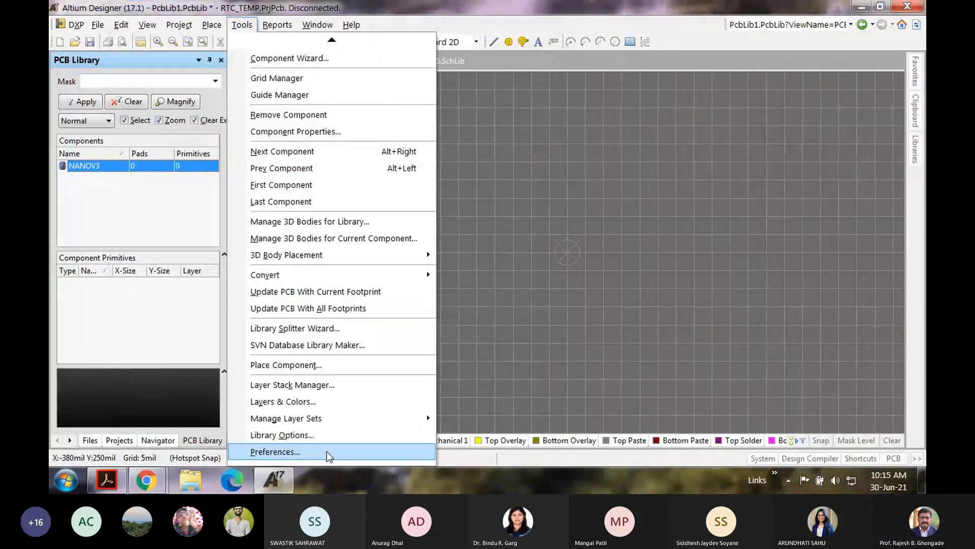
pyautogui.click(328, 454)
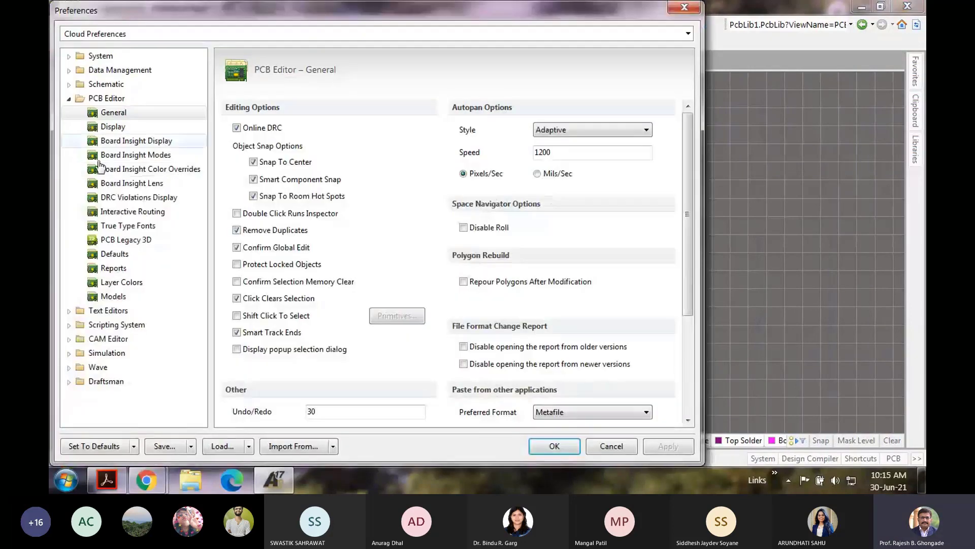
pyautogui.click(112, 127)
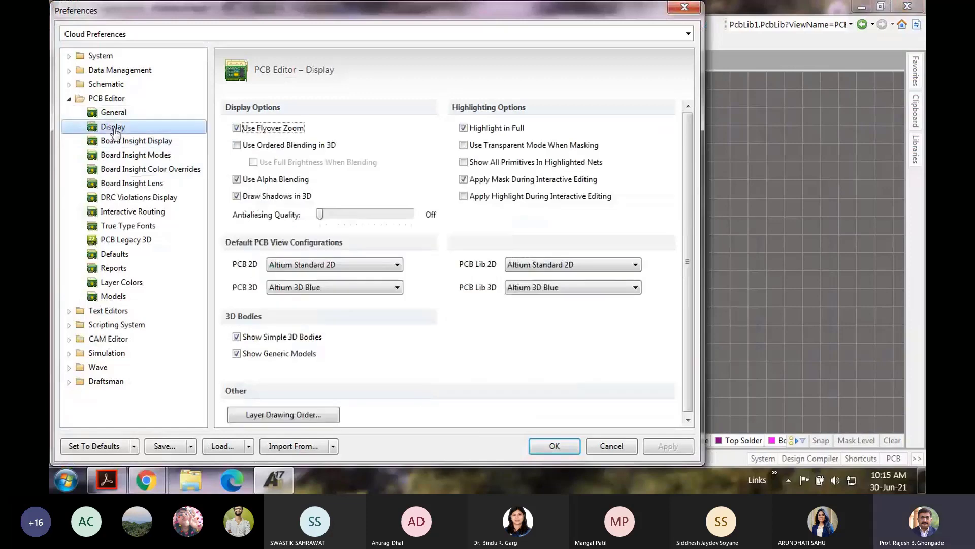
pyautogui.click(115, 115)
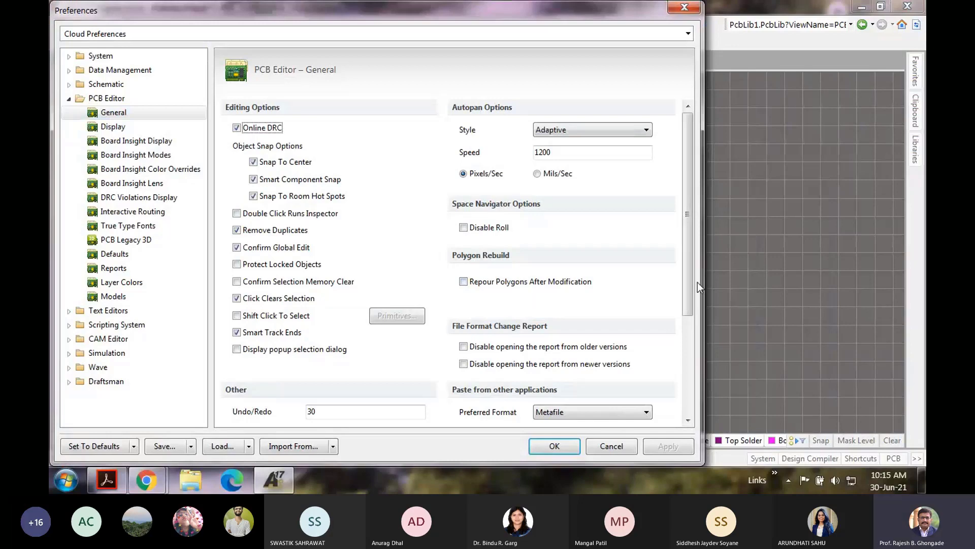
pyautogui.moveTo(689, 282); pyautogui.dragTo(688, 338)
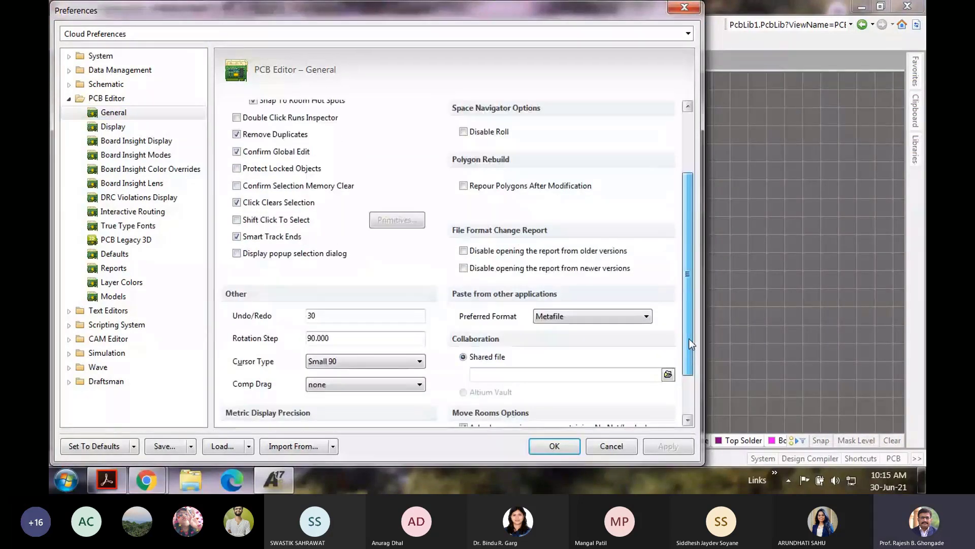
pyautogui.scroll(-2, 422, 366)
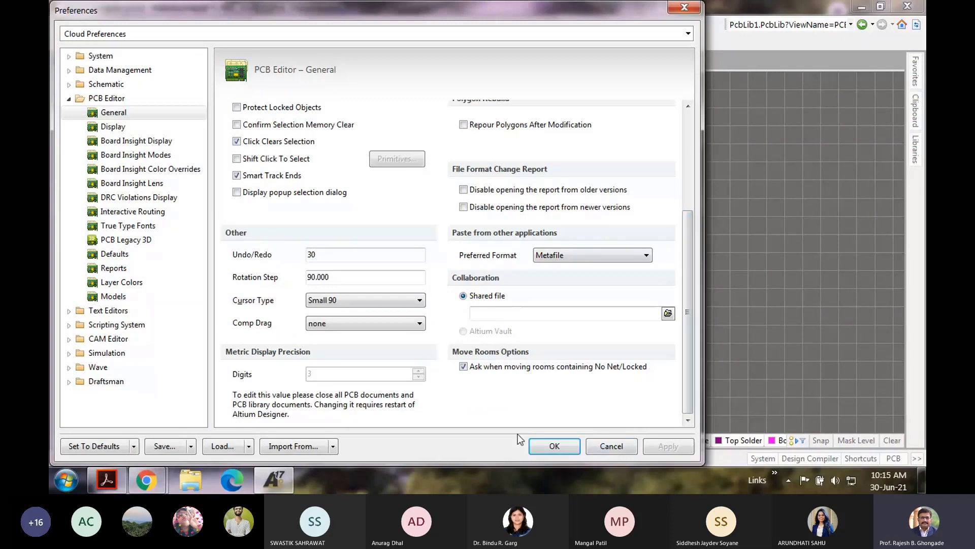
pyautogui.click(607, 450)
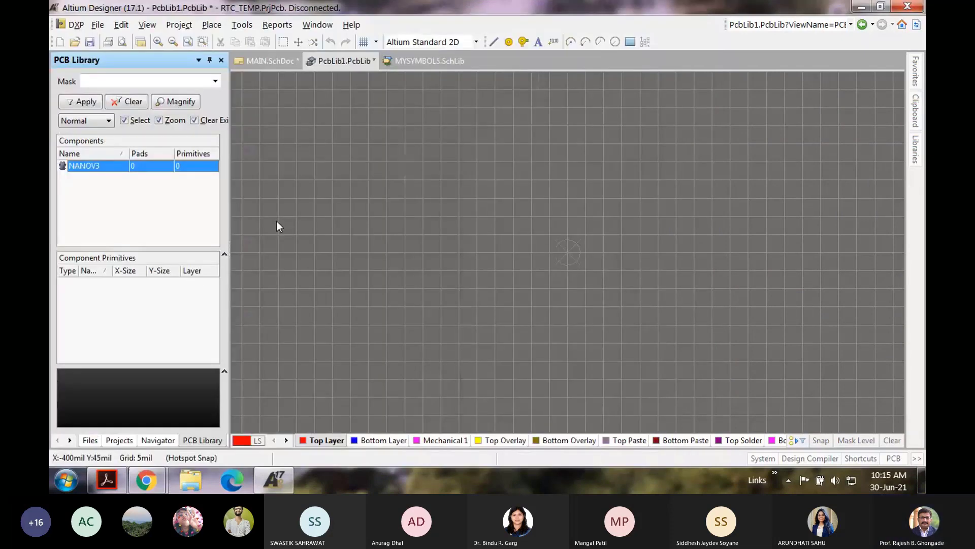
pyautogui.click(248, 25)
pyautogui.moveTo(190, 27)
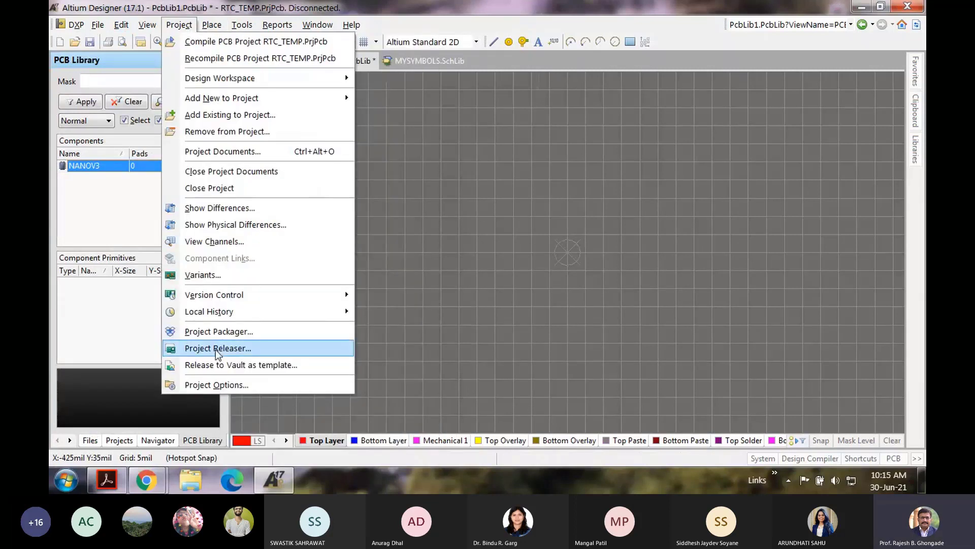
pyautogui.click(216, 385)
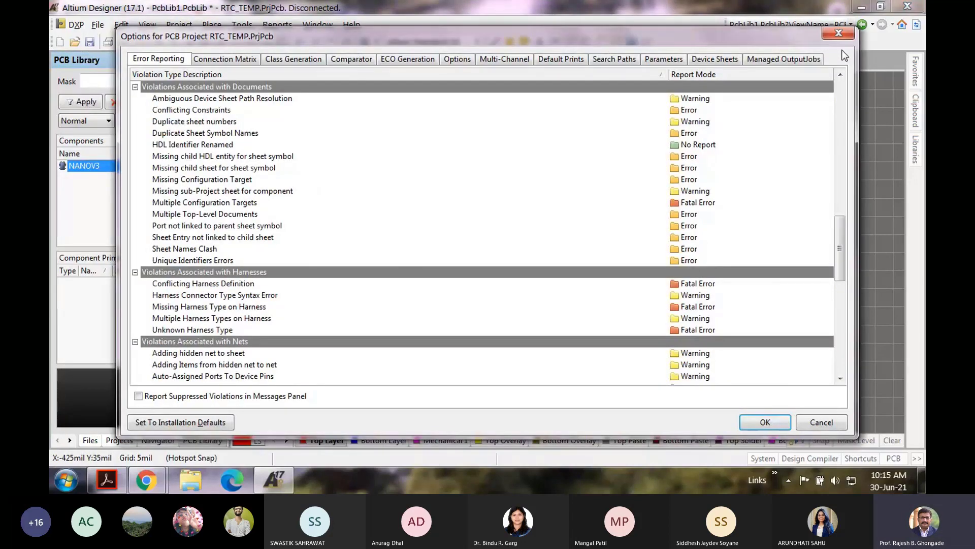
pyautogui.click(839, 33)
pyautogui.click(242, 25)
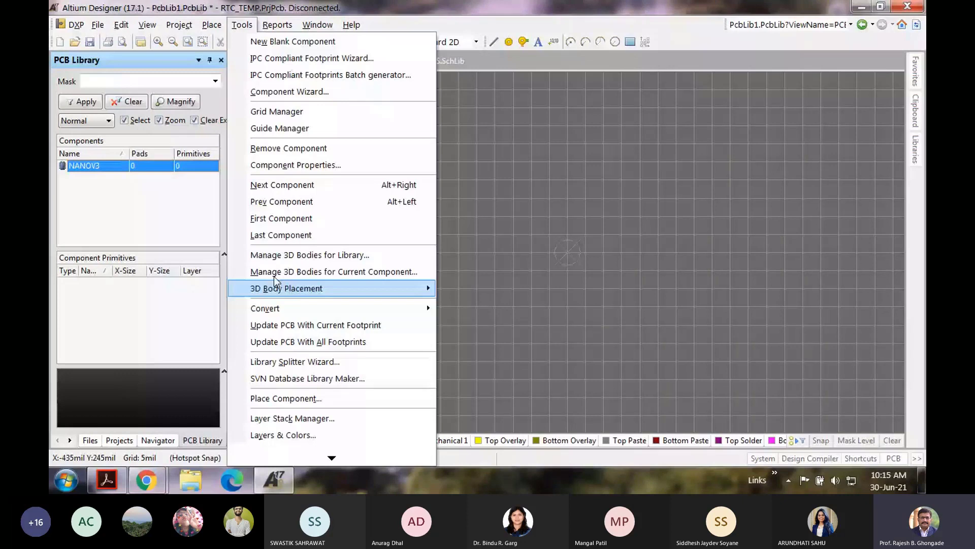
# Step: Review the PCB Editor General and Display preferences, then close Preferences unchanged
pyautogui.click(107, 457)
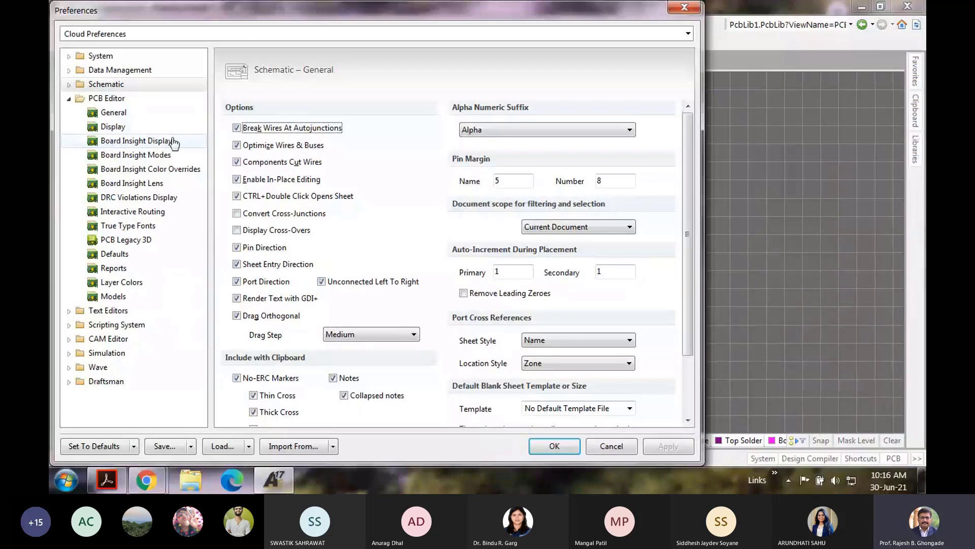
pyautogui.click(120, 114)
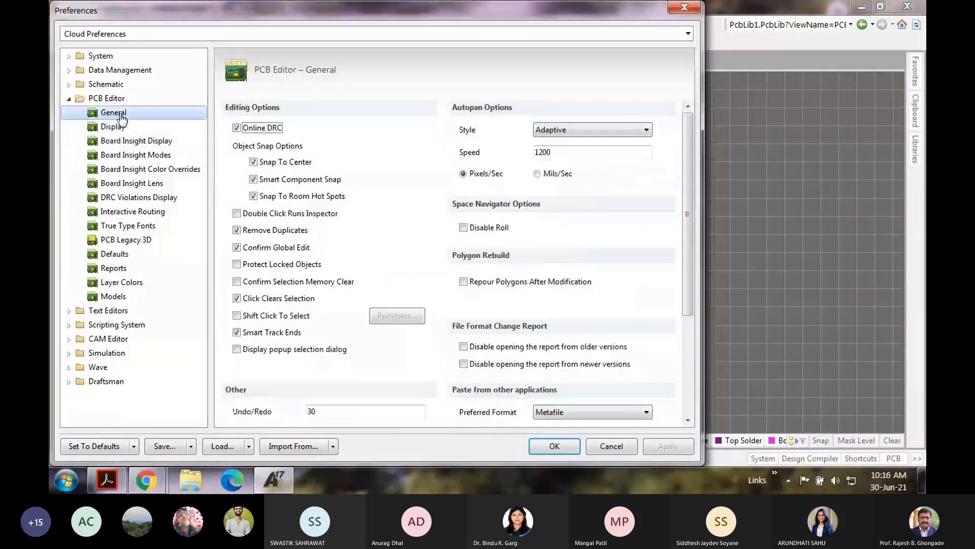
pyautogui.click(113, 130)
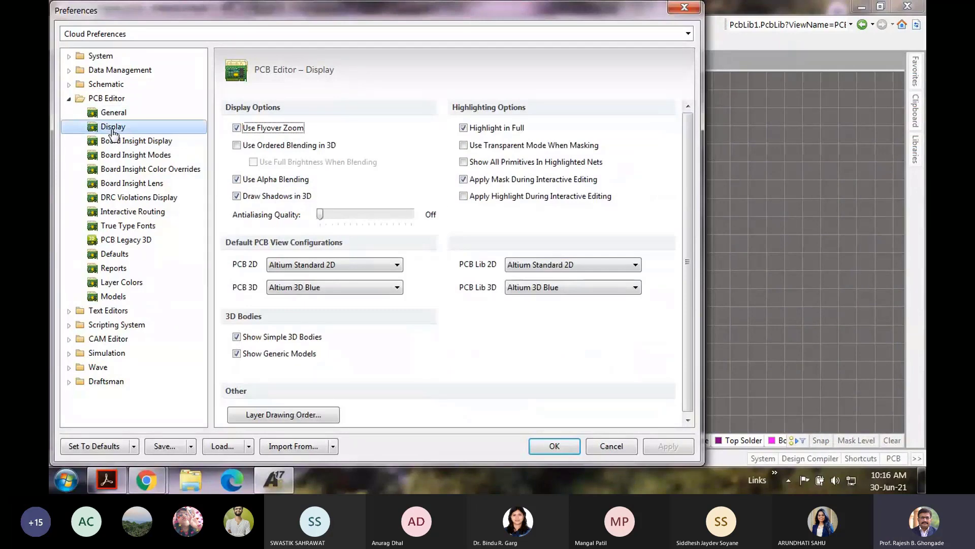
pyautogui.press('Escape')
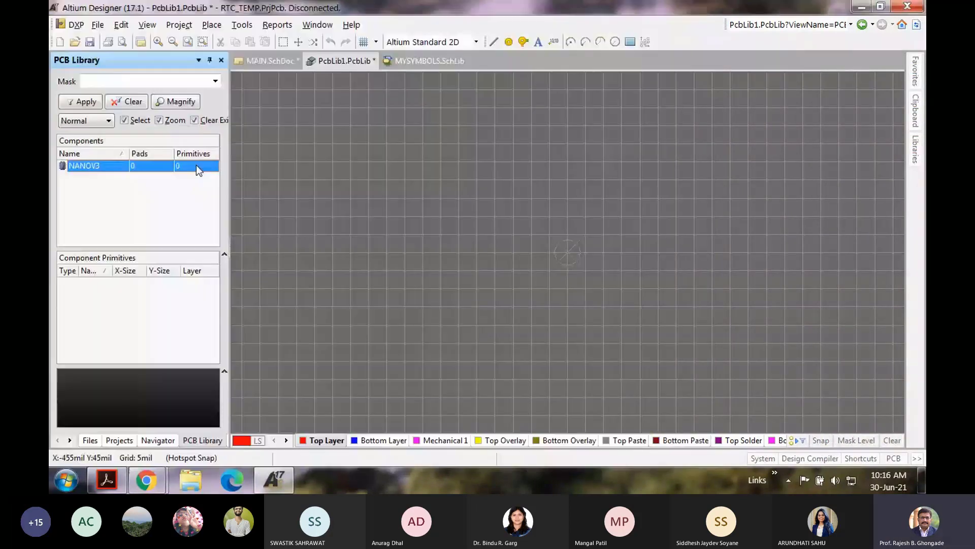
# Step: Toggle the footprint editor units from mil to millimetres
pyautogui.click(118, 26)
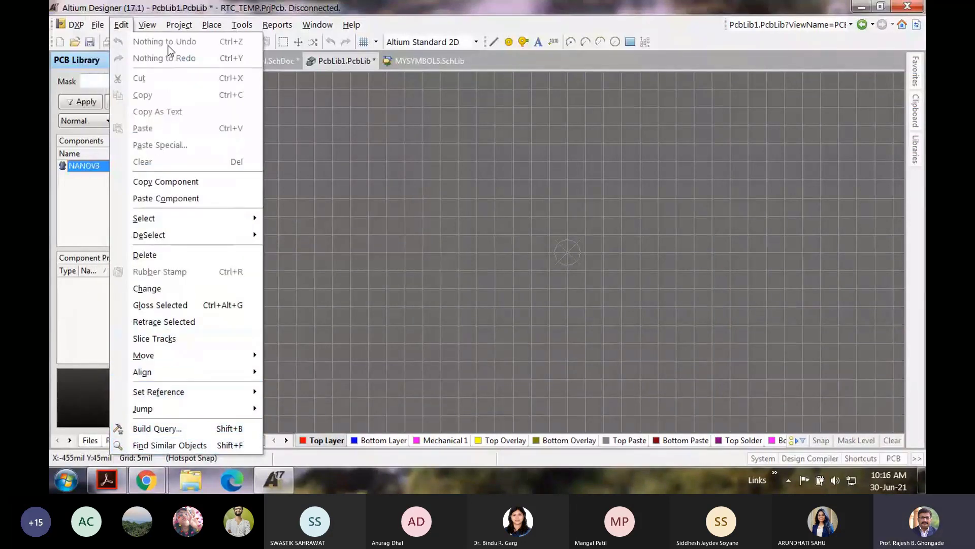
pyautogui.moveTo(154, 29)
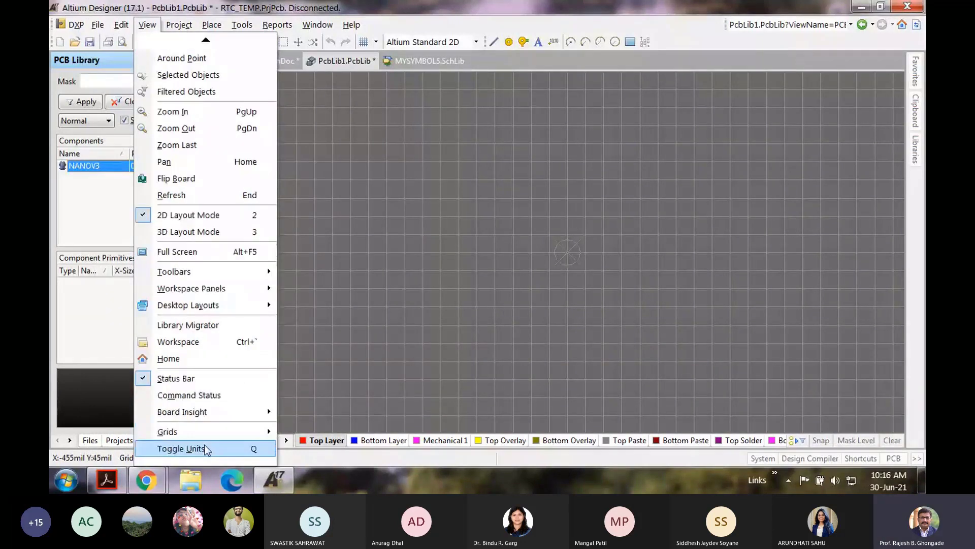
pyautogui.click(205, 449)
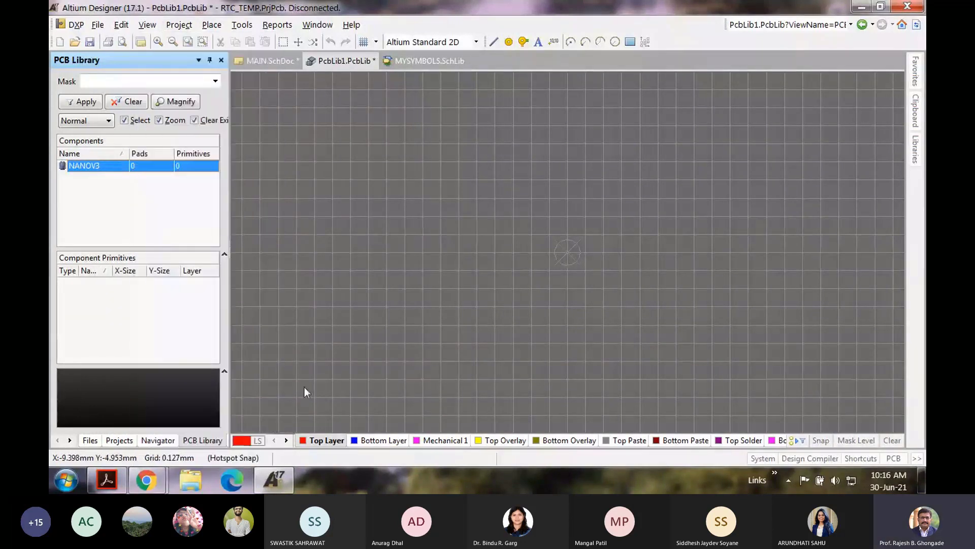
pyautogui.click(147, 24)
pyautogui.moveTo(206, 457)
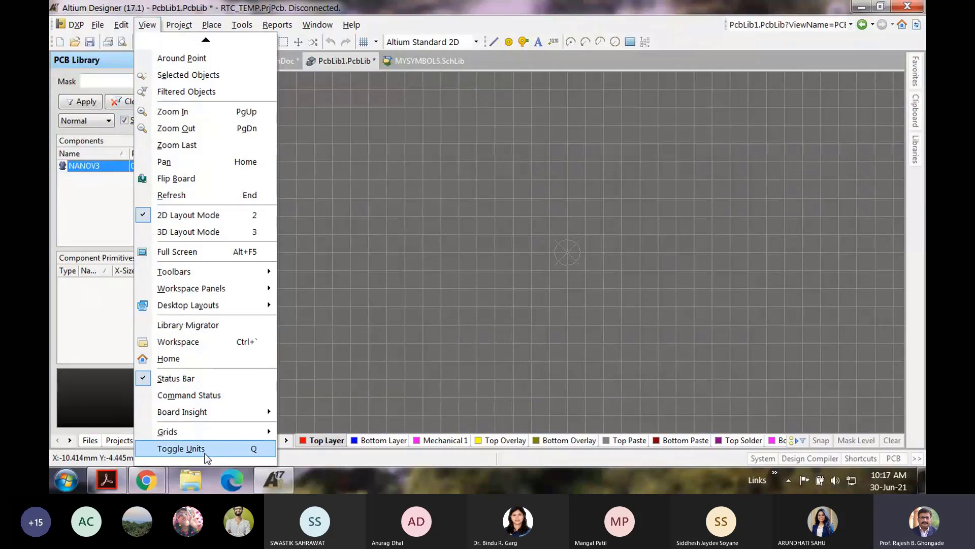
pyautogui.click(383, 314)
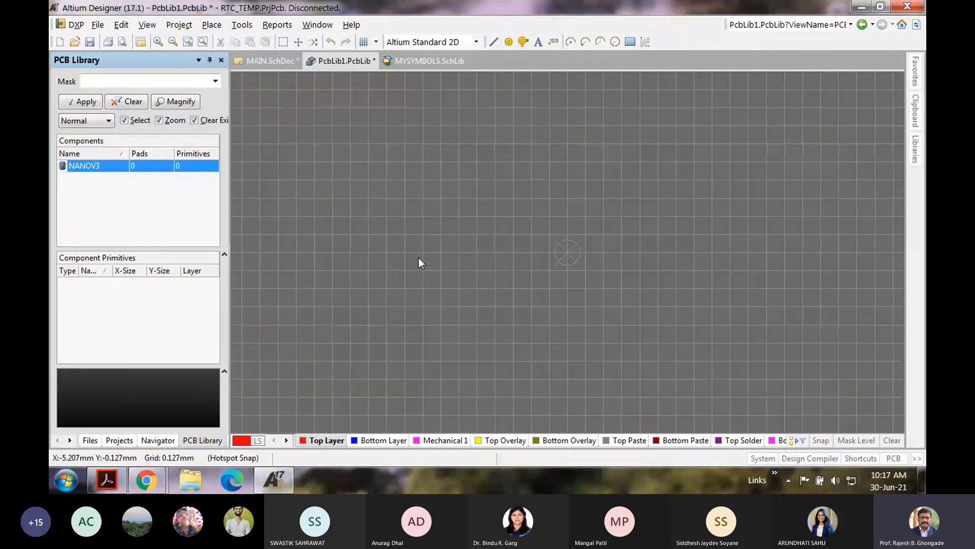
# Step: Zoom the canvas in and out to check the 0.127 mm grid, then browse the Tools menu
pyautogui.keyDown('ctrl'); pyautogui.scroll(-1, 419, 263); pyautogui.keyUp('ctrl')
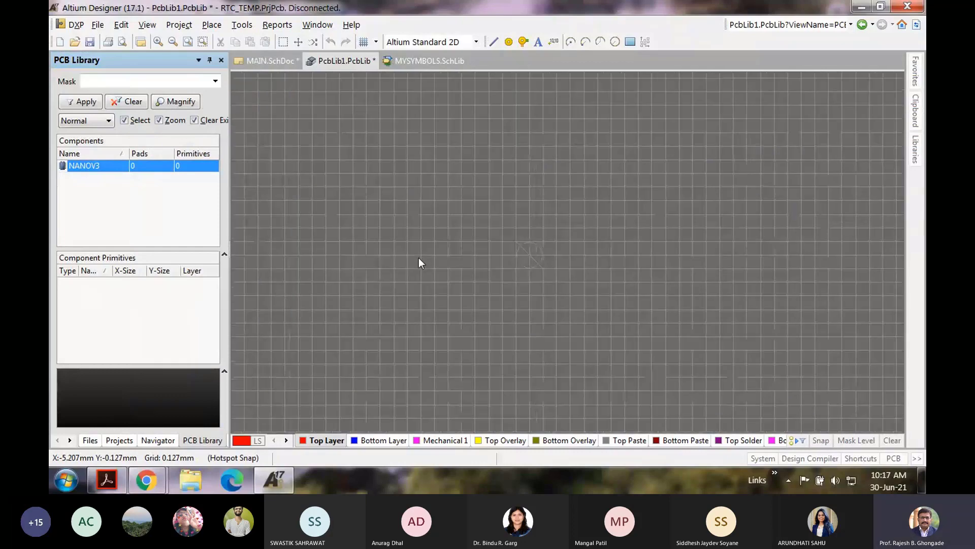
pyautogui.keyDown('ctrl'); pyautogui.scroll(-1, 419, 258); pyautogui.keyUp('ctrl')
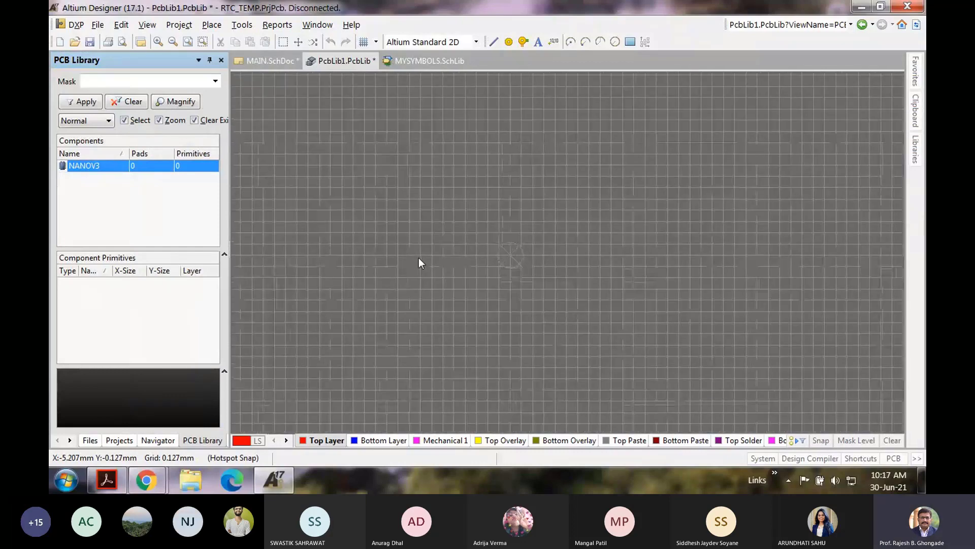
pyautogui.keyDown('ctrl'); pyautogui.scroll(1, 450, 260); pyautogui.keyUp('ctrl')
pyautogui.keyDown('ctrl'); pyautogui.scroll(1, 485, 262); pyautogui.keyUp('ctrl')
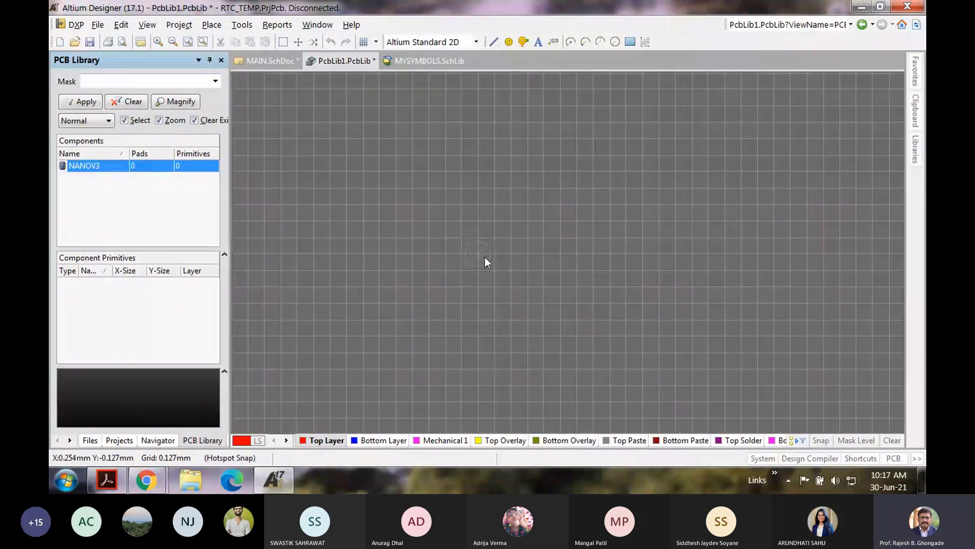
pyautogui.keyDown('ctrl'); pyautogui.scroll(-1, 486, 258); pyautogui.keyUp('ctrl')
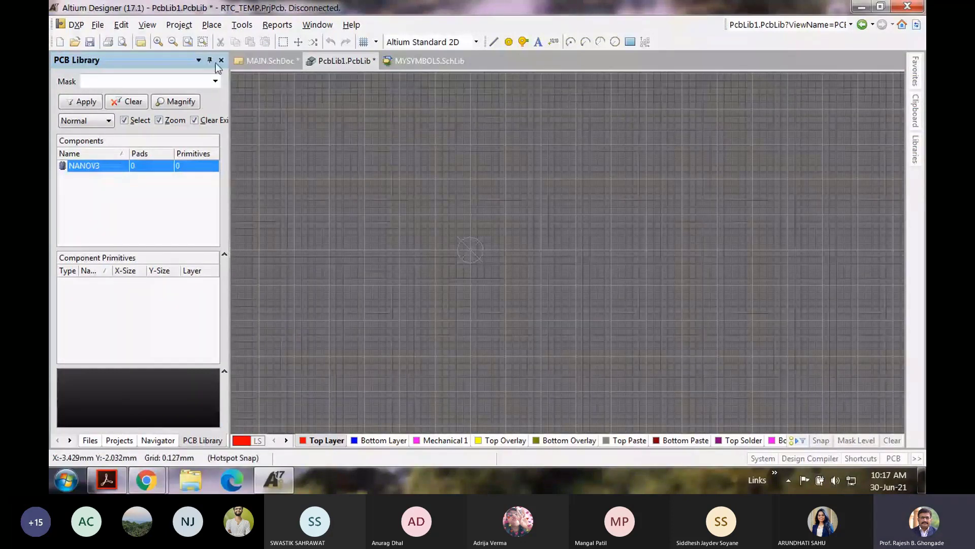
pyautogui.click(242, 25)
pyautogui.moveTo(211, 25)
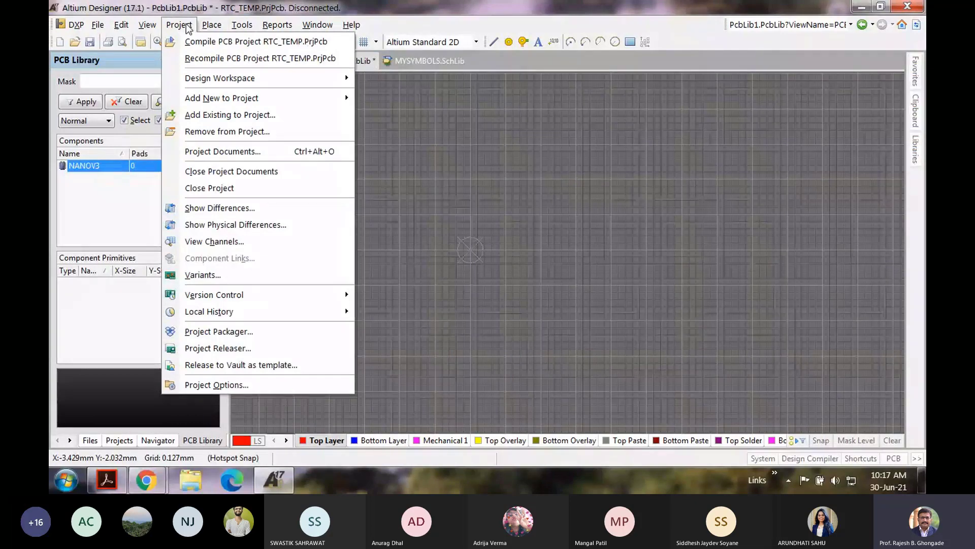
pyautogui.click(226, 385)
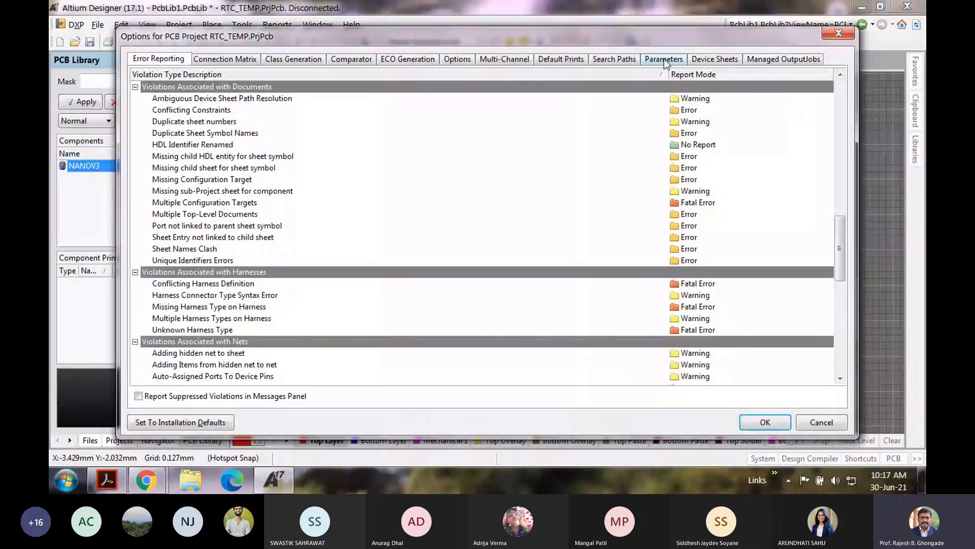
pyautogui.click(726, 58)
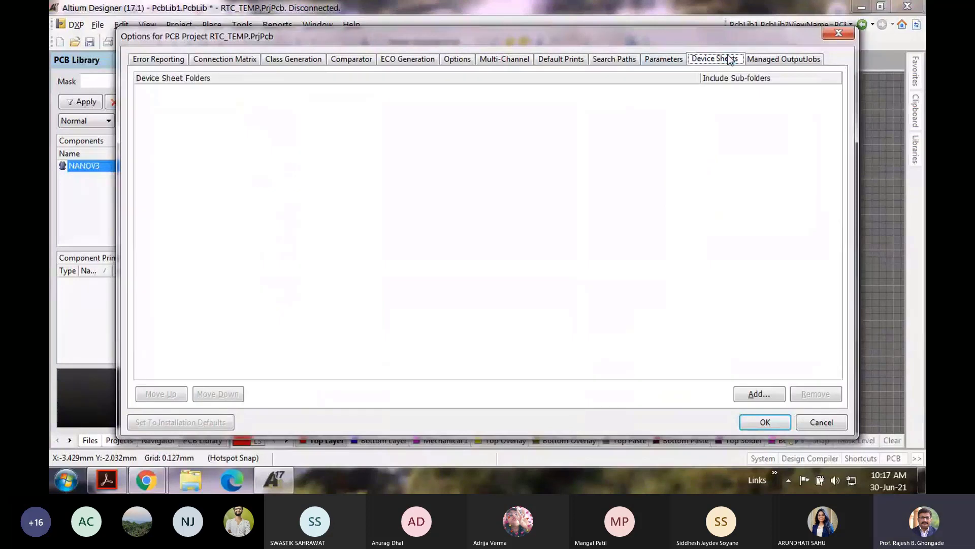
pyautogui.click(503, 60)
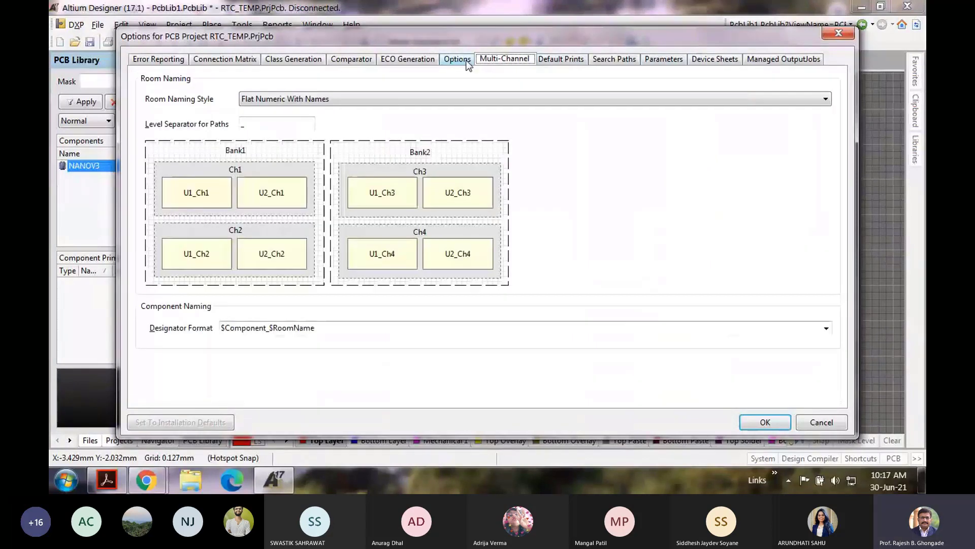
pyautogui.click(457, 60)
pyautogui.click(415, 60)
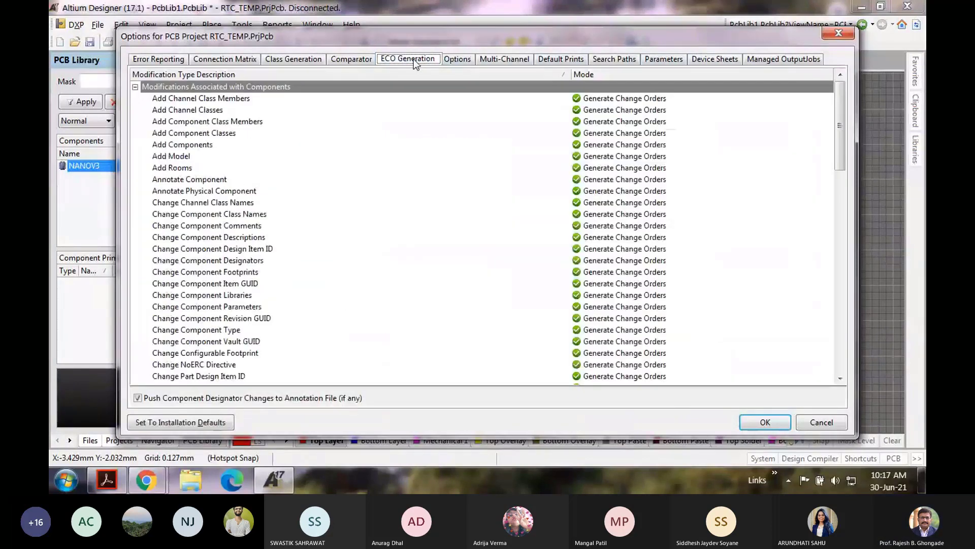
pyautogui.click(290, 60)
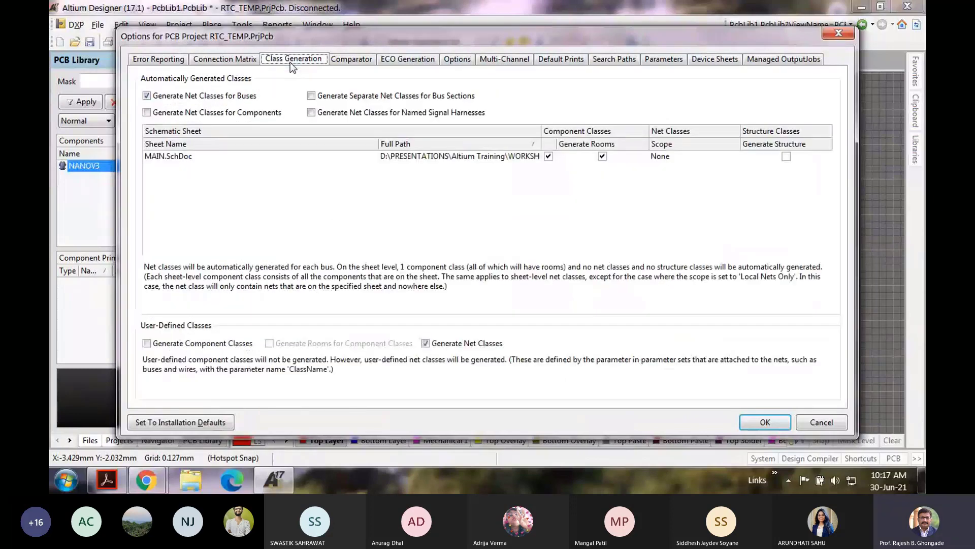
pyautogui.click(225, 59)
pyautogui.click(172, 62)
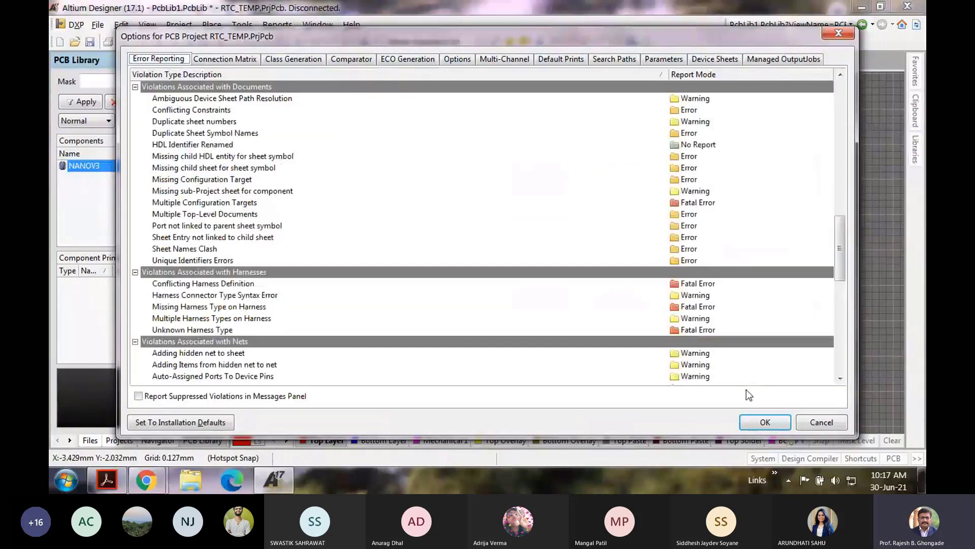
pyautogui.click(812, 422)
pyautogui.click(242, 24)
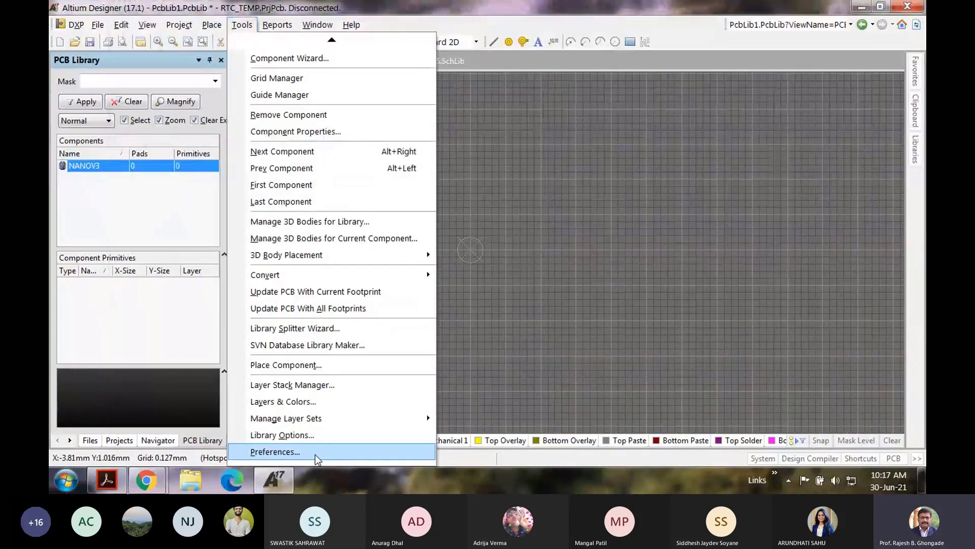
pyautogui.click(315, 454)
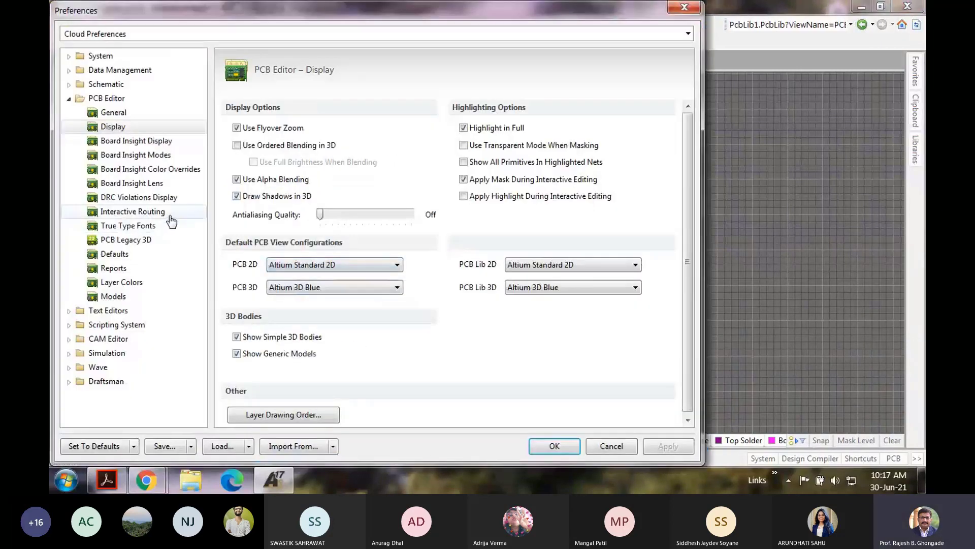
pyautogui.click(69, 311)
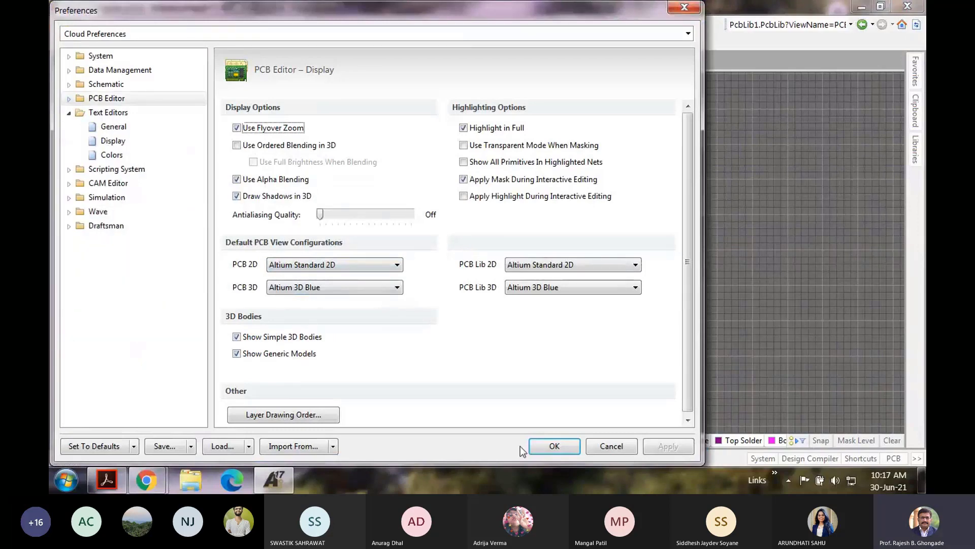
pyautogui.click(605, 444)
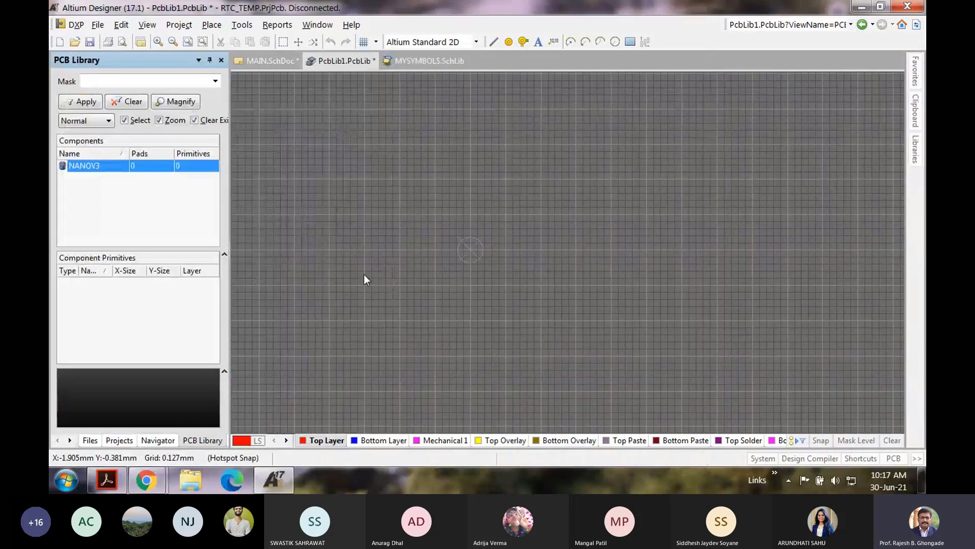
pyautogui.keyDown('ctrl'); pyautogui.scroll(2, 484, 258); pyautogui.keyUp('ctrl')
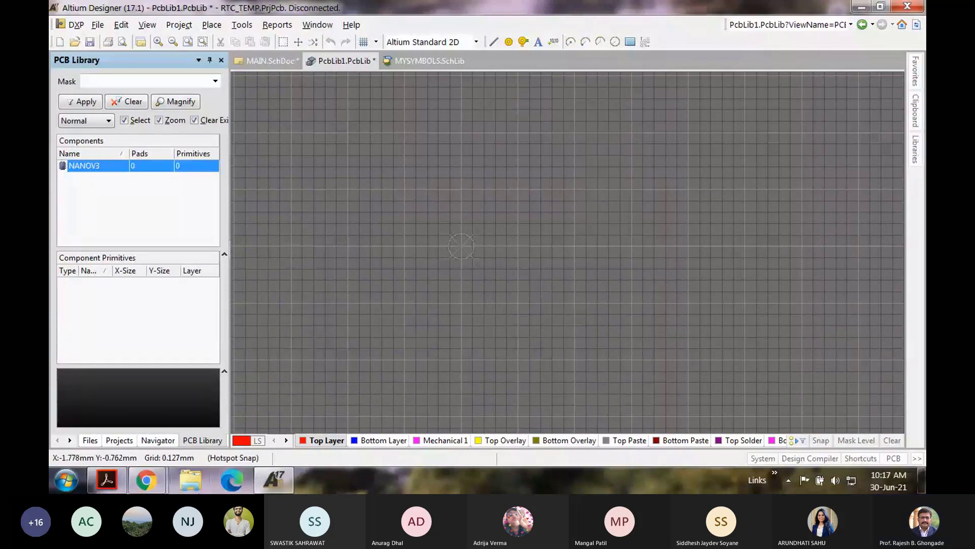
# Step: Recheck the Nano drawing's 15.24 row spacing and 1.85 holes in the PDF
pyautogui.click(106, 480)
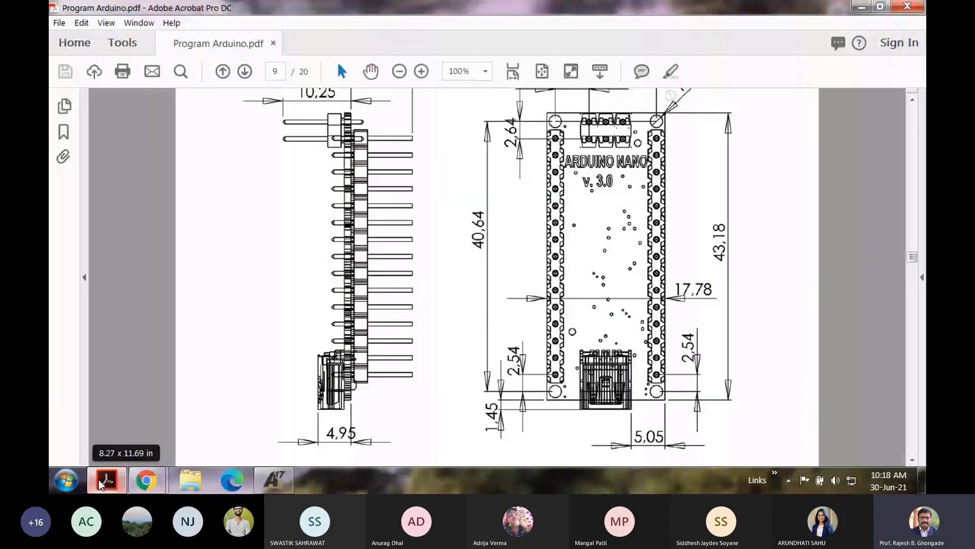
pyautogui.keyDown('ctrl'); pyautogui.scroll(3, 553, 213); pyautogui.keyUp('ctrl')
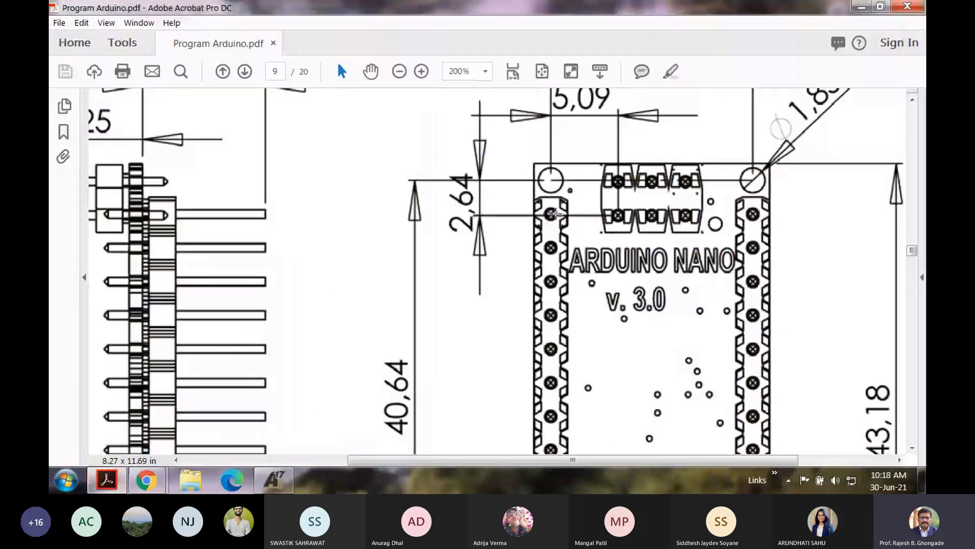
pyautogui.keyDown('ctrl'); pyautogui.scroll(-1, 658, 218); pyautogui.keyUp('ctrl')
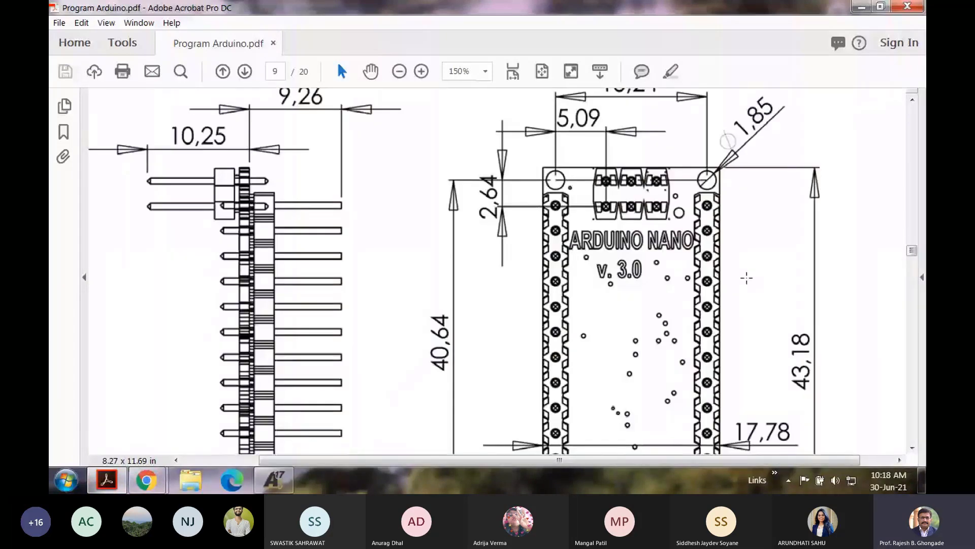
pyautogui.moveTo(912, 250); pyautogui.dragTo(913, 253)
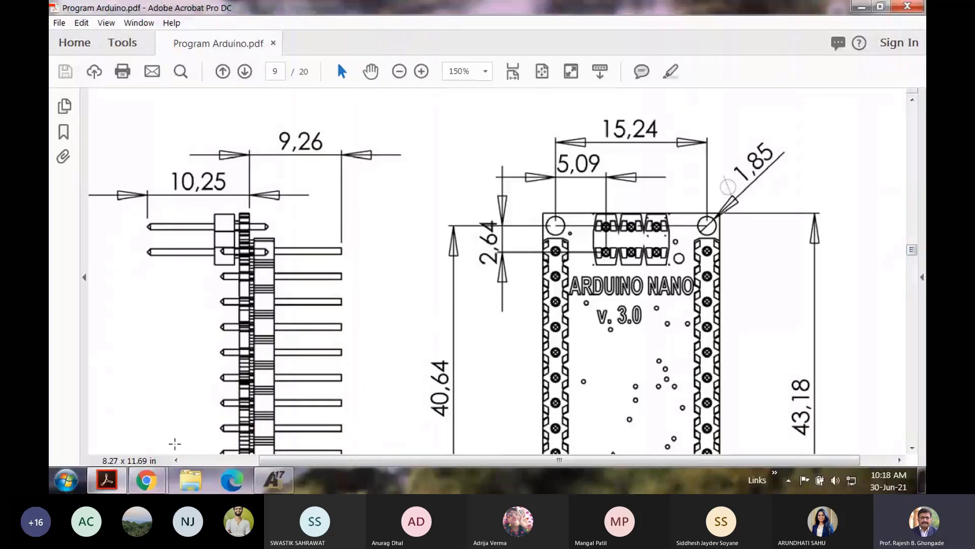
# Step: Return to the NANOV3 footprint in Altium and open the Place menu
pyautogui.moveTo(146, 481)
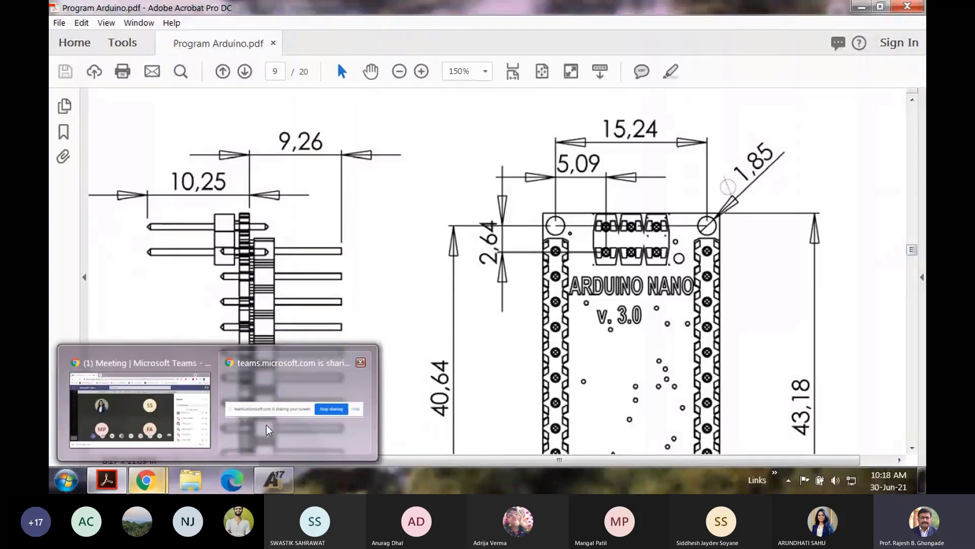
pyautogui.moveTo(273, 480)
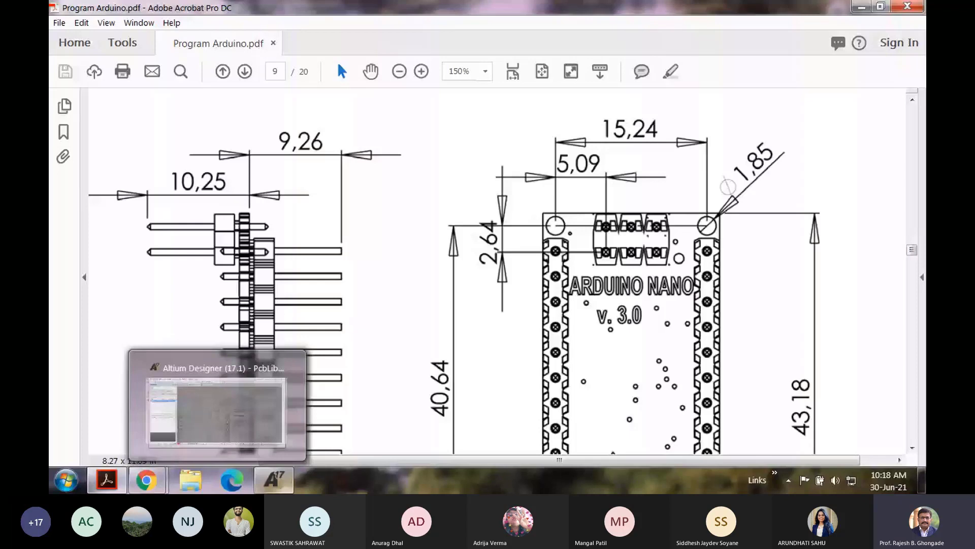
pyautogui.click(217, 411)
pyautogui.click(212, 25)
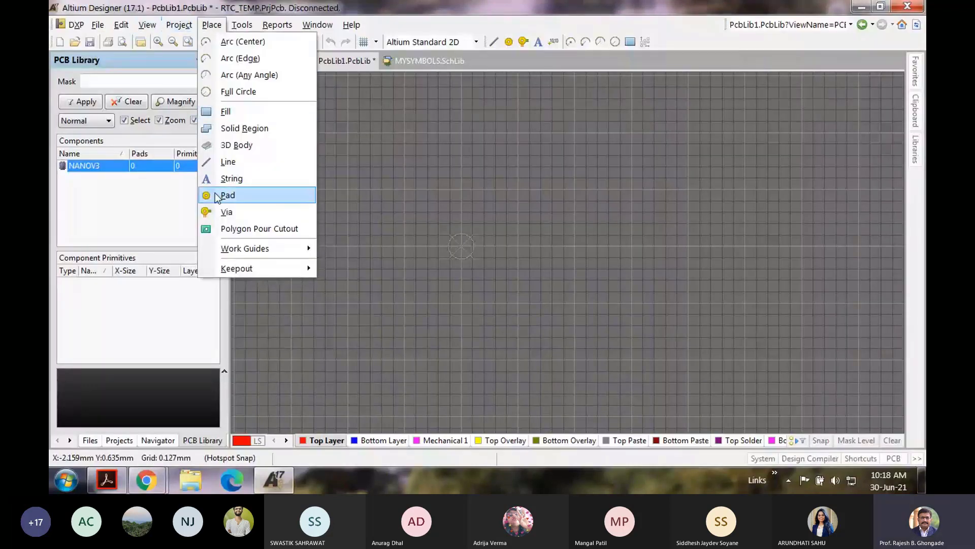
# Step: Place pad 1 at the origin, stop pad placement, deselect it, and switch to the PDF
pyautogui.click(228, 195)
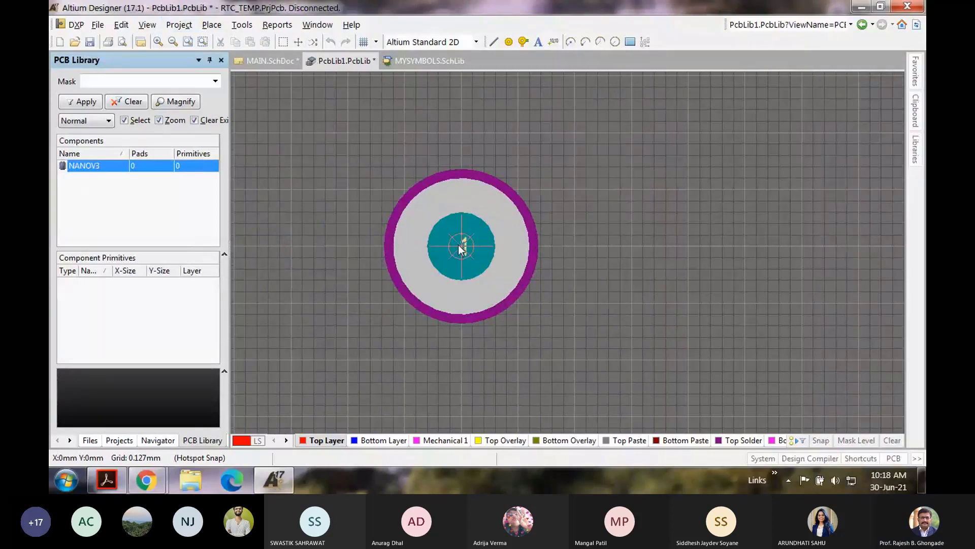
pyautogui.click(460, 248)
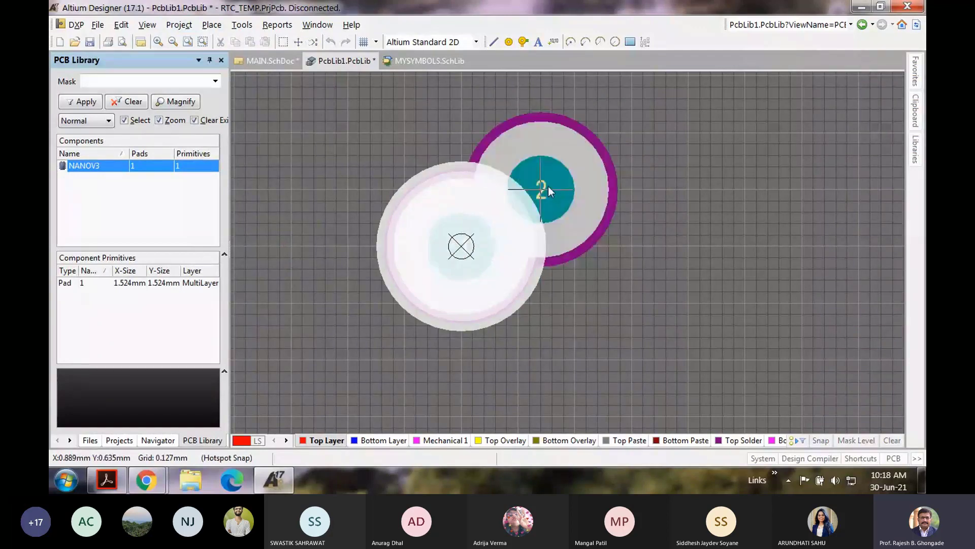
pyautogui.rightClick(581, 168)
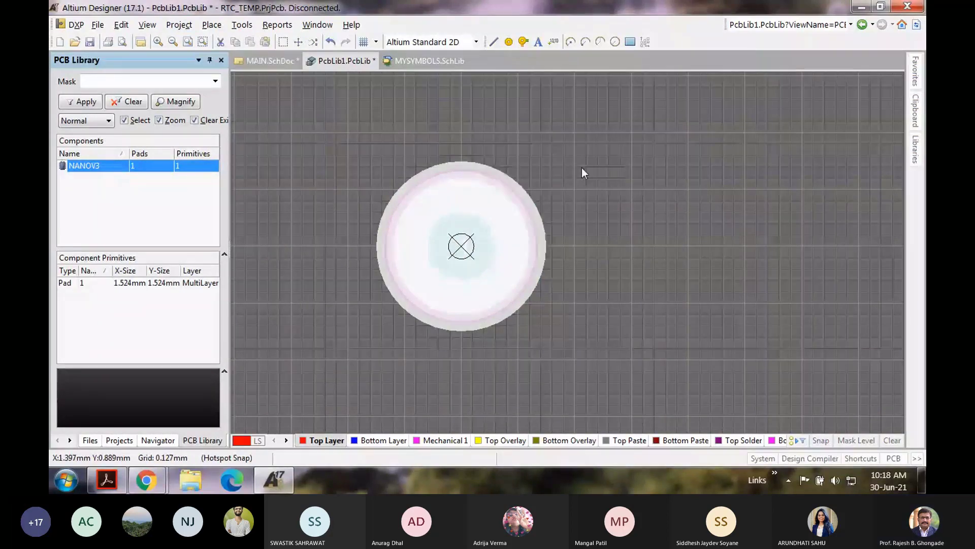
pyautogui.click(582, 169)
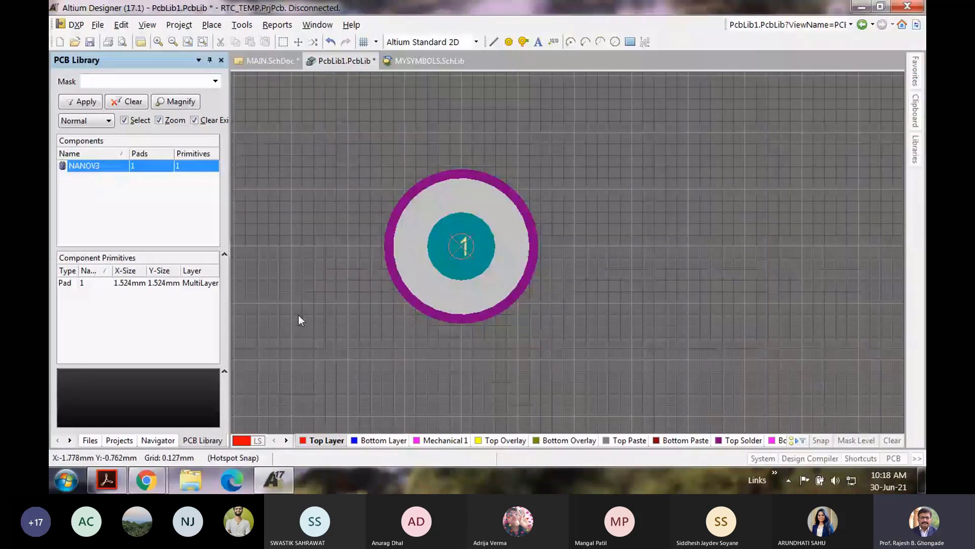
pyautogui.hotkey('alt', 'Tab')
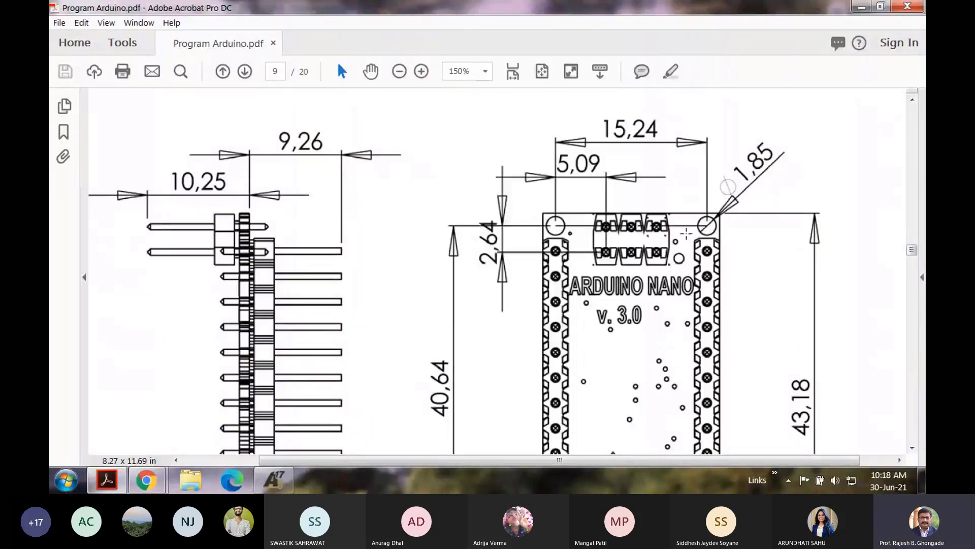
# Step: Scroll to the lower Nano drawing to read the 17.78 column spacing and 2.54 pitch
pyautogui.scroll(-4, 558, 258)
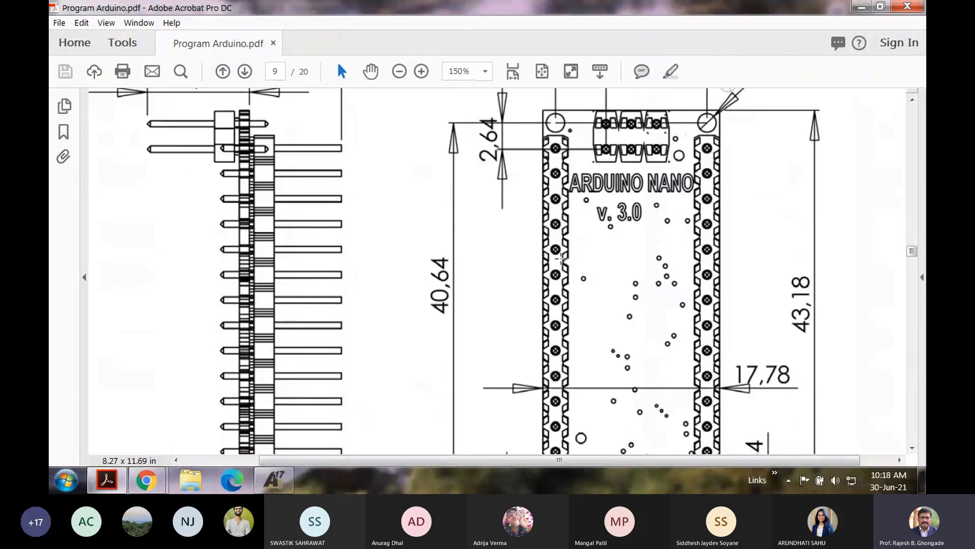
pyautogui.scroll(-6, 560, 259)
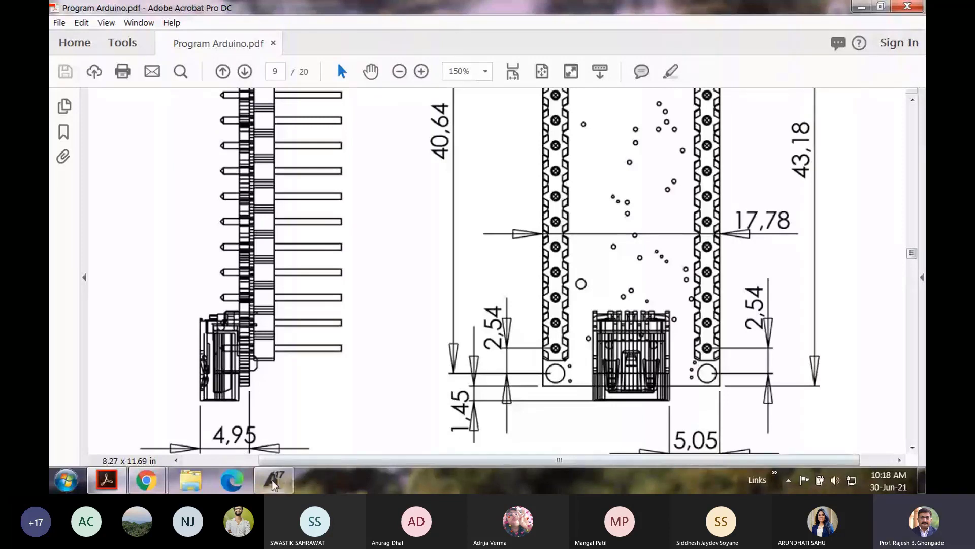
pyautogui.moveTo(272, 481)
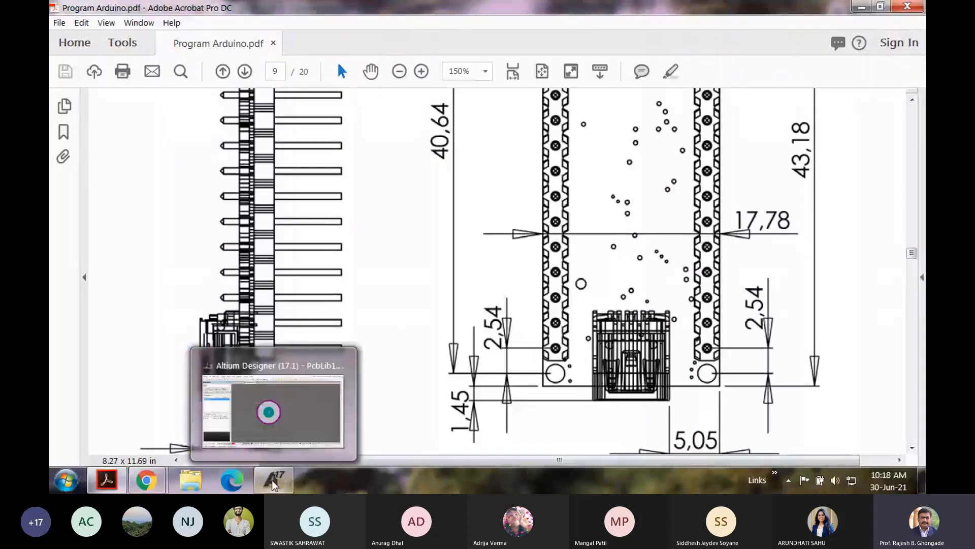
# Step: Back in Altium, place pad 2 at 0, -2.54 mm directly below pad 1
pyautogui.click(273, 479)
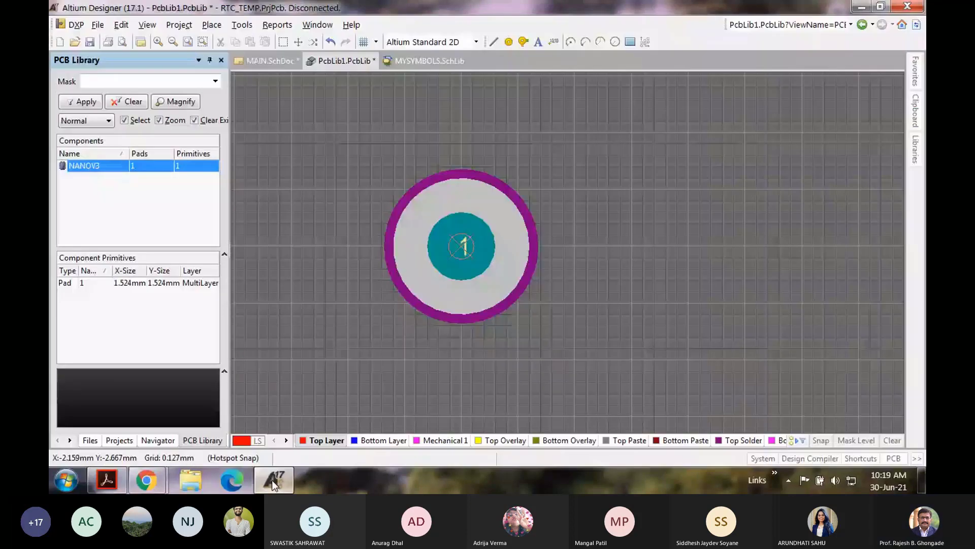
pyautogui.keyDown('ctrl'); pyautogui.scroll(-2, 285, 156); pyautogui.keyUp('ctrl')
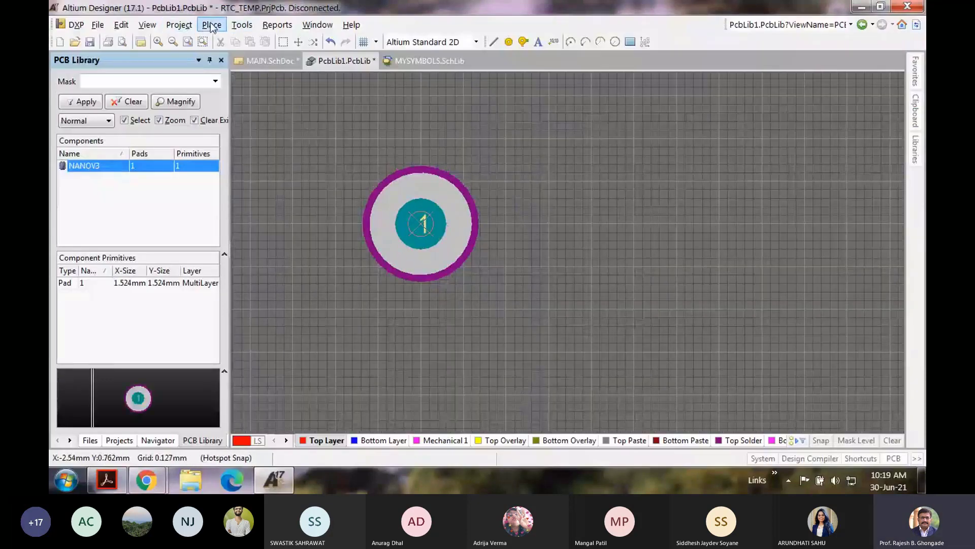
pyautogui.click(212, 25)
pyautogui.click(227, 196)
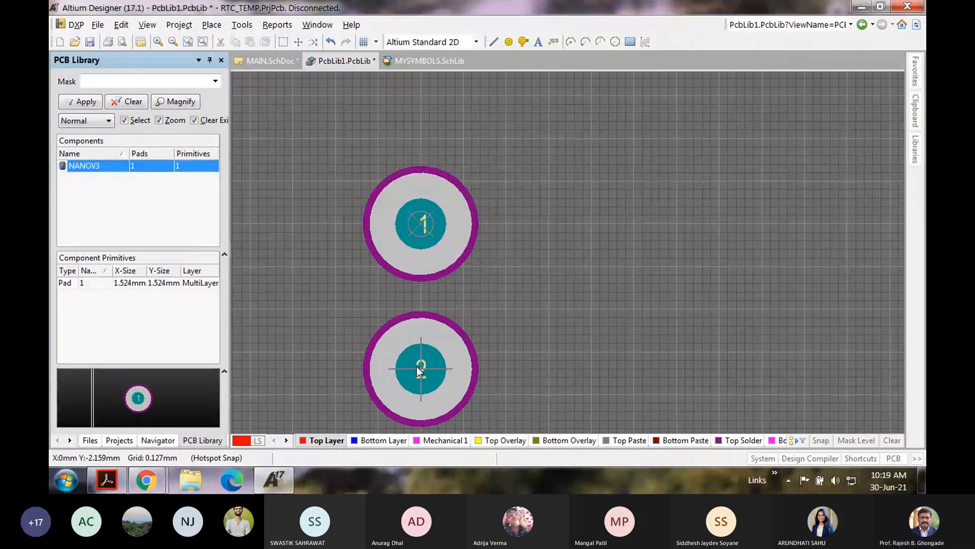
pyautogui.scroll(-1, 417, 367)
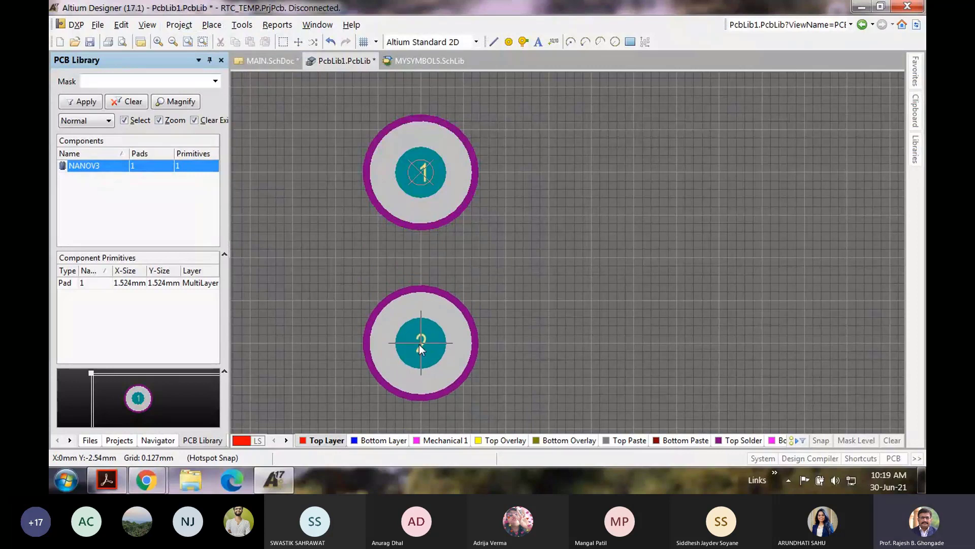
pyautogui.click(419, 344)
pyautogui.press('Escape')
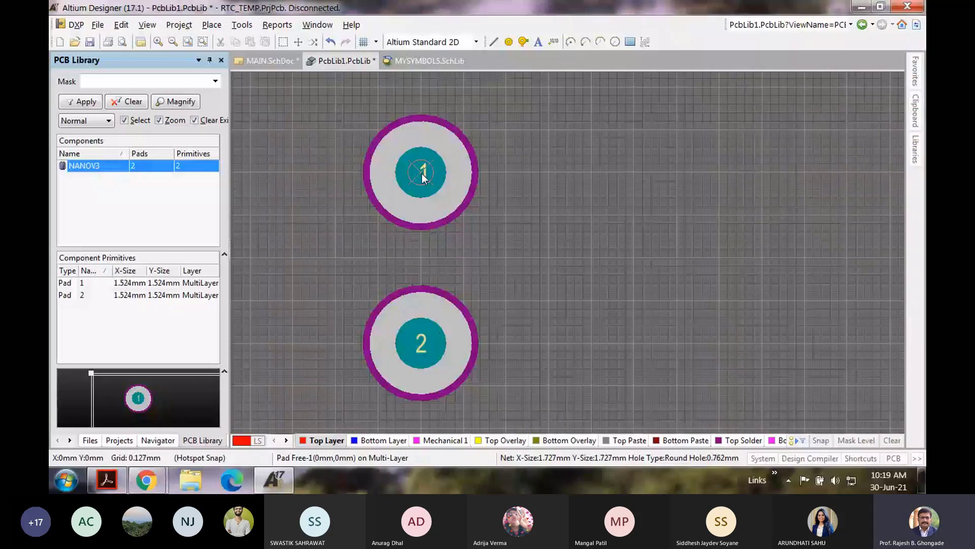
pyautogui.keyDown('ctrl'); pyautogui.scroll(-2, 489, 273); pyautogui.keyUp('ctrl')
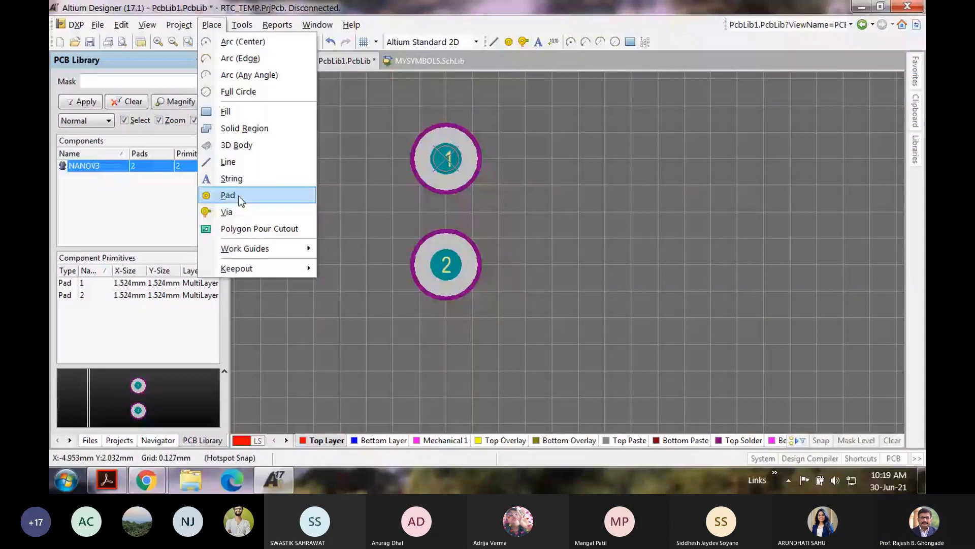
# Step: Place pads 3 through 8 down the column at 2.54 mm steps
pyautogui.click(228, 196)
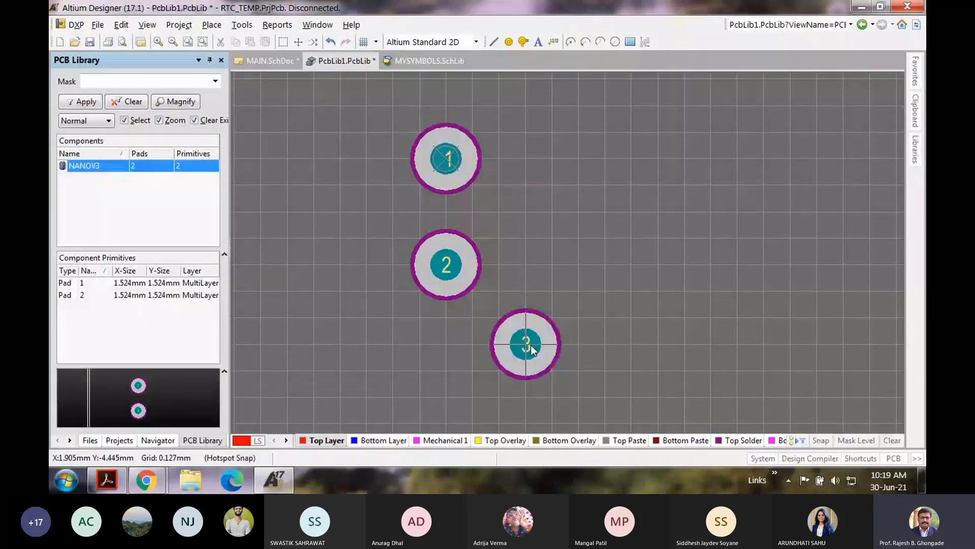
pyautogui.press('Escape')
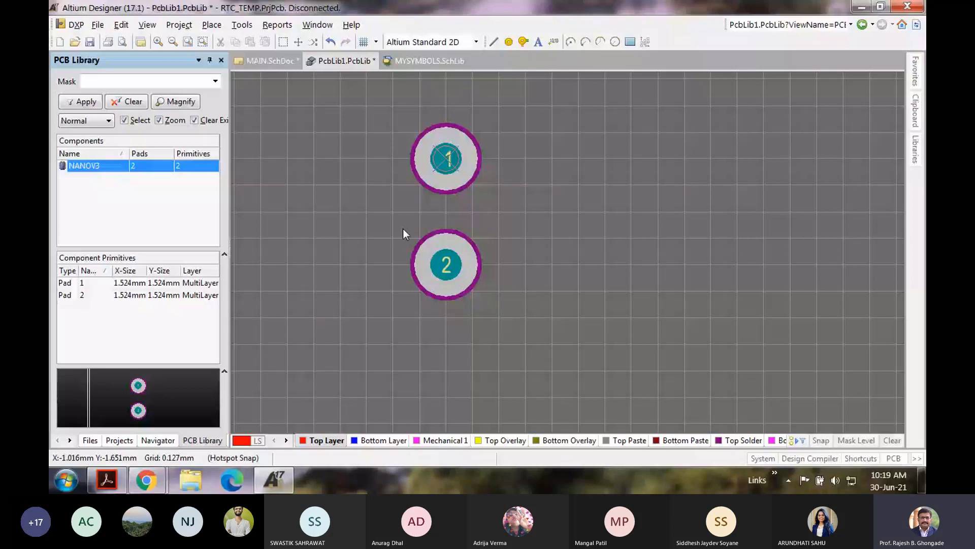
pyautogui.press('p')
pyautogui.press('p')
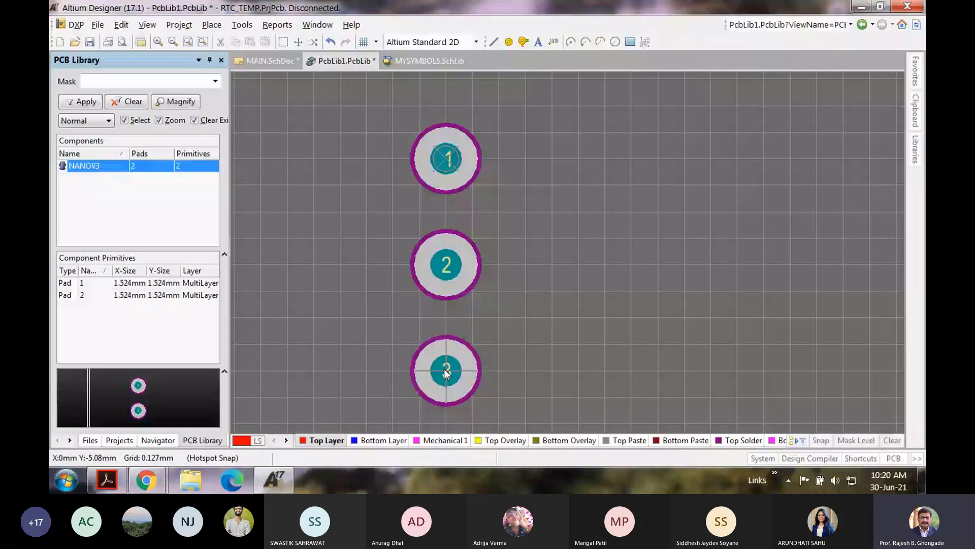
pyautogui.click(446, 372)
pyautogui.scroll(-2, 457, 388)
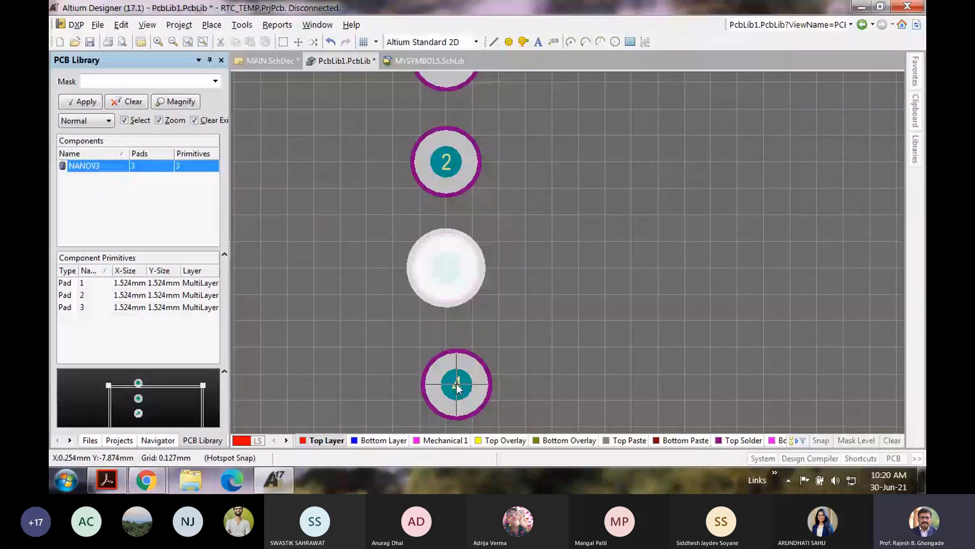
pyautogui.scroll(-1, 457, 388)
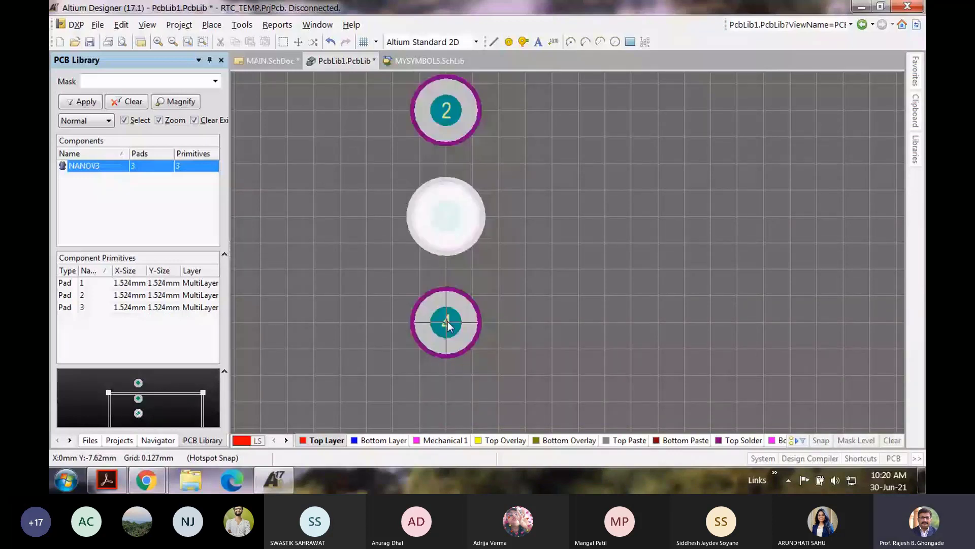
pyautogui.click(447, 321)
pyautogui.scroll(-2, 445, 325)
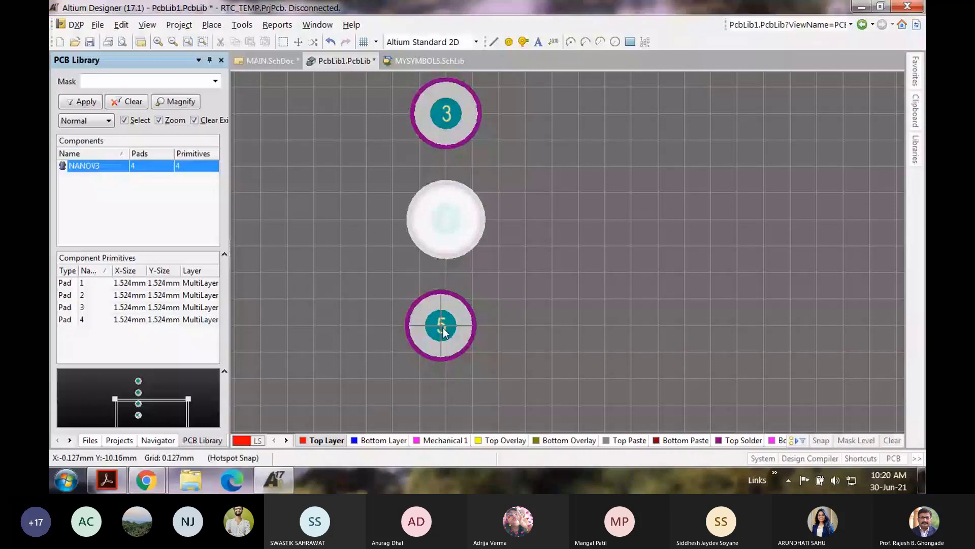
pyautogui.click(442, 327)
pyautogui.scroll(-1, 442, 327)
pyautogui.click(446, 380)
pyautogui.scroll(-3, 446, 380)
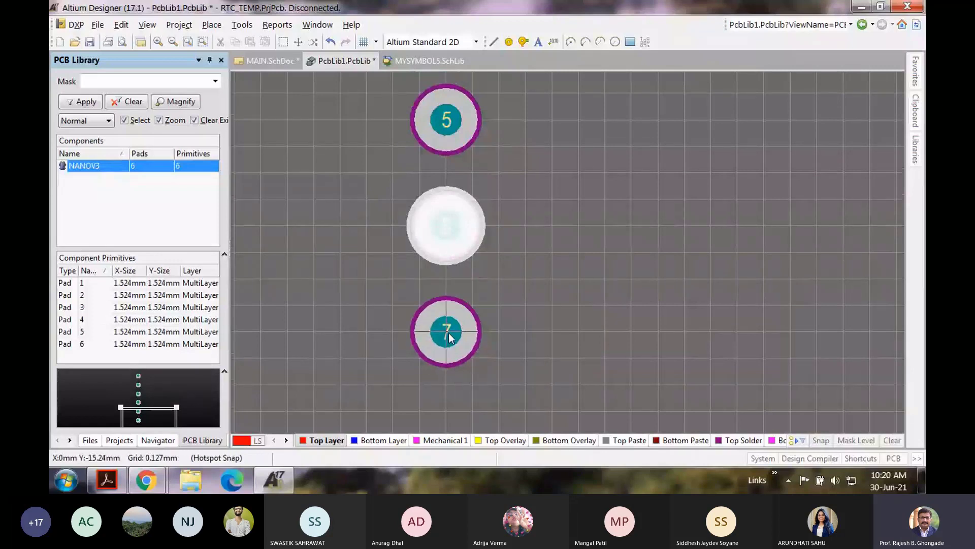
pyautogui.click(449, 337)
pyautogui.scroll(-1, 573, 318)
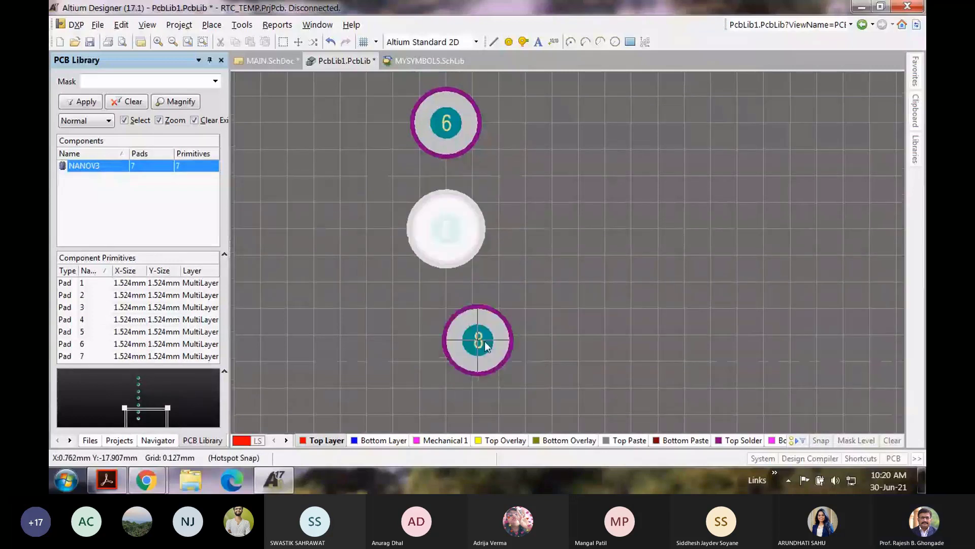
pyautogui.click(447, 338)
pyautogui.scroll(-1, 447, 338)
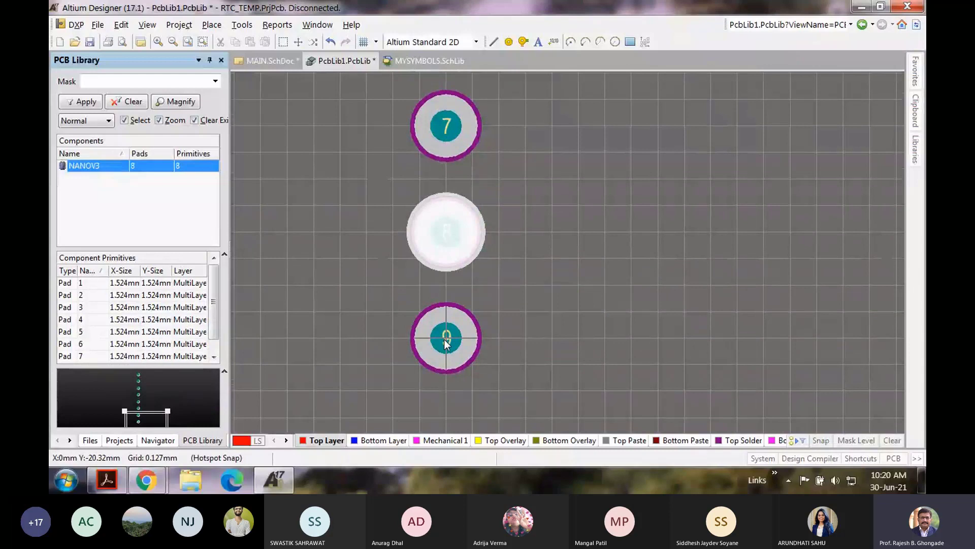
# Step: Continue the column with pads 9 through 15 at 2.54 mm pitch, then stop placing
pyautogui.click(447, 338)
pyautogui.scroll(-1, 447, 338)
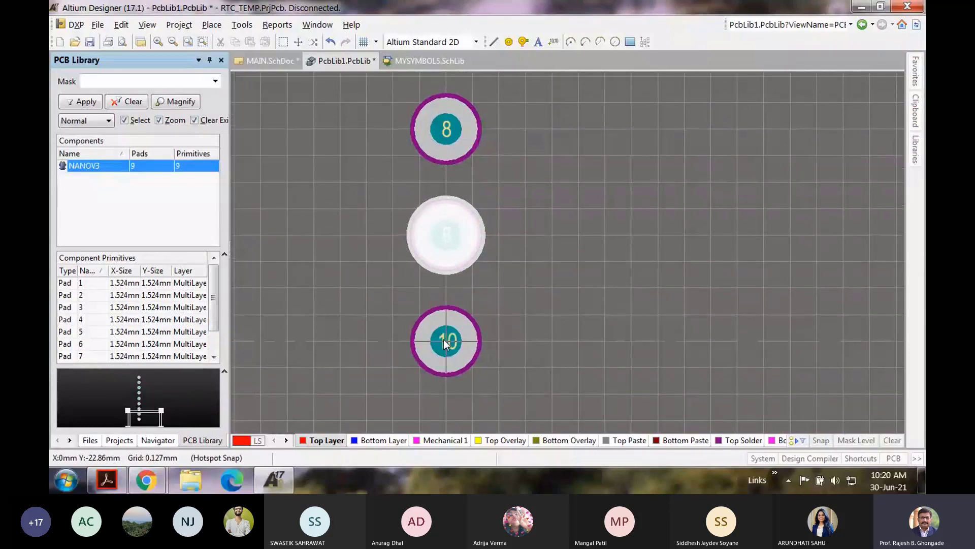
pyautogui.click(446, 340)
pyautogui.scroll(-1, 446, 341)
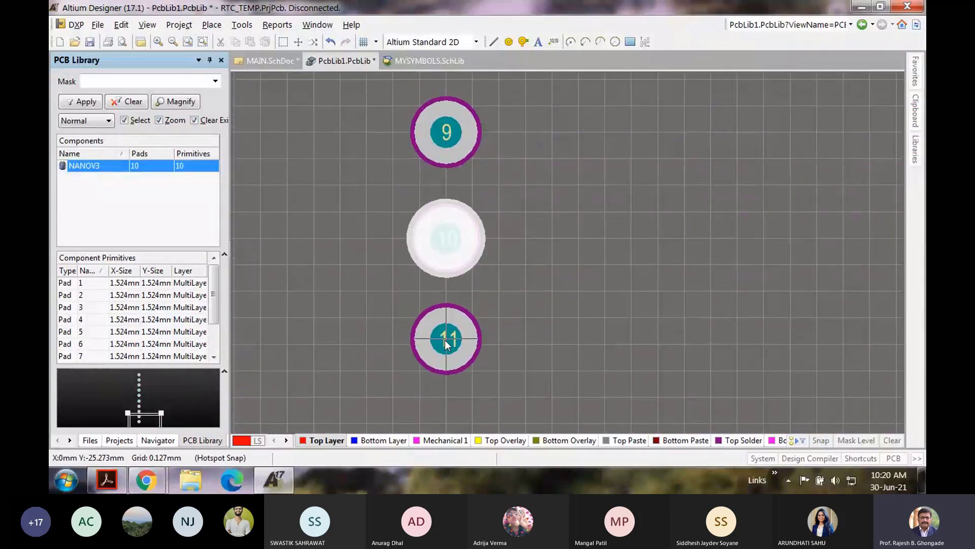
pyautogui.click(445, 342)
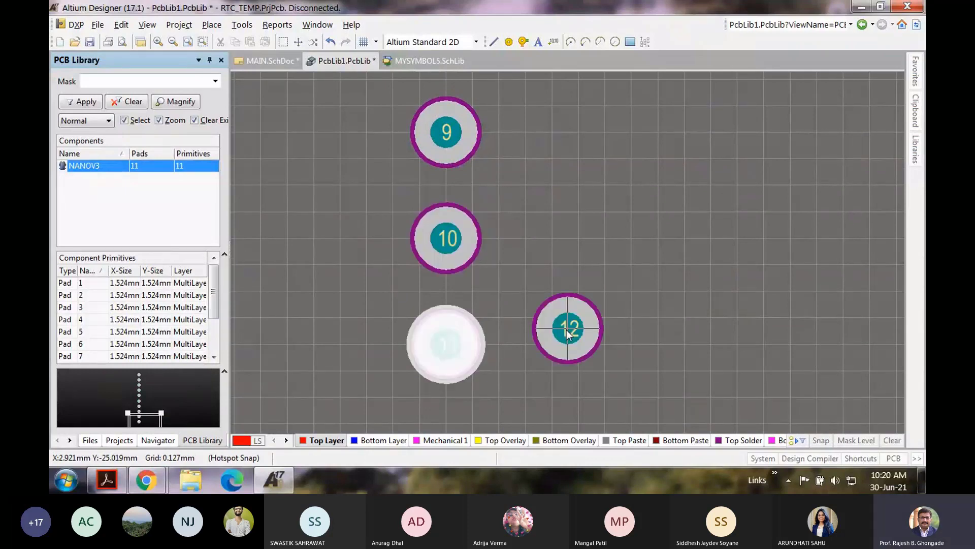
pyautogui.scroll(-1, 566, 330)
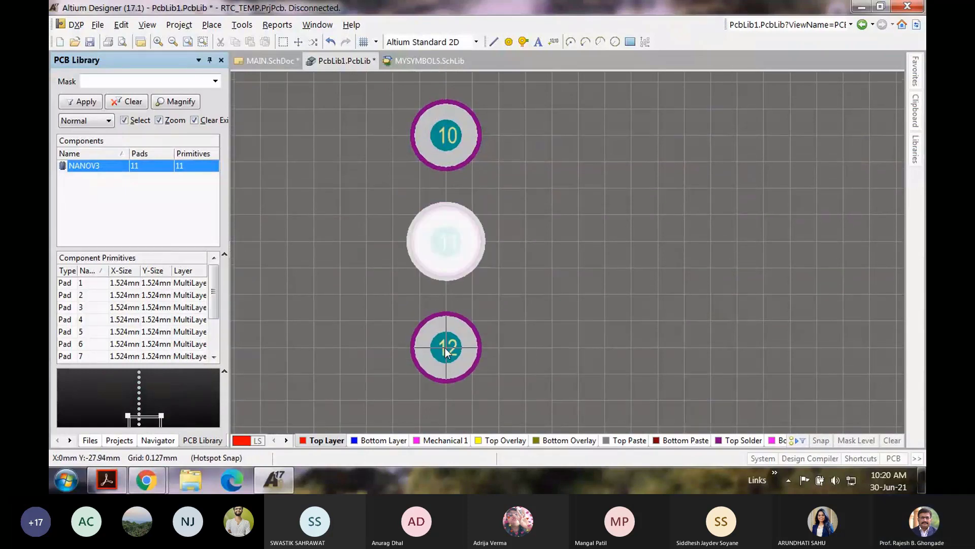
pyautogui.click(445, 347)
pyautogui.scroll(-1, 584, 318)
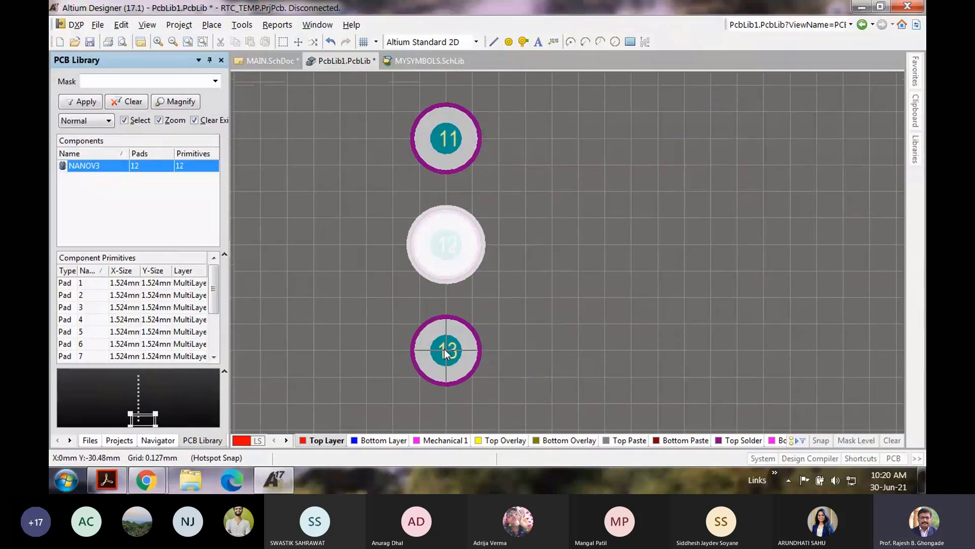
pyautogui.click(445, 350)
pyautogui.scroll(-1, 445, 351)
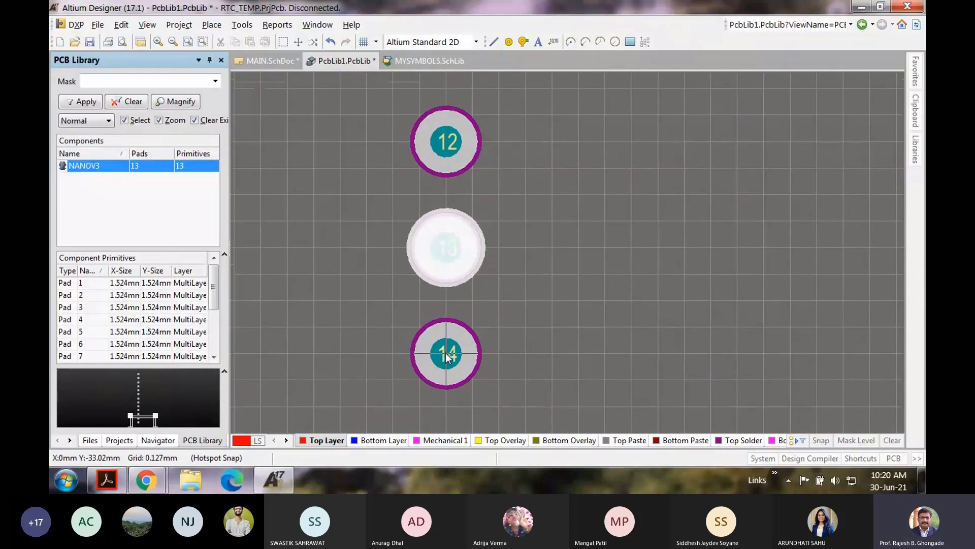
pyautogui.click(446, 352)
pyautogui.scroll(-1, 446, 352)
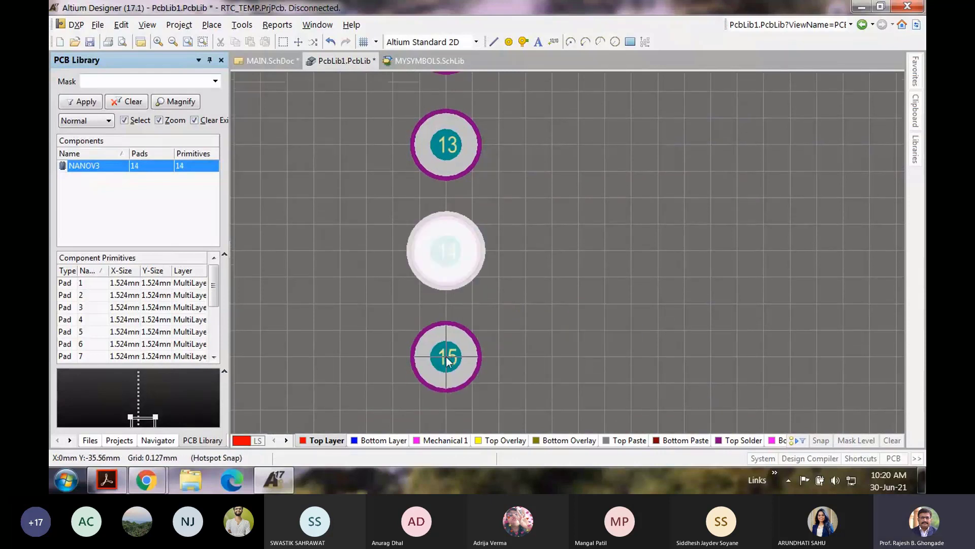
pyautogui.click(446, 358)
pyautogui.scroll(-1, 624, 329)
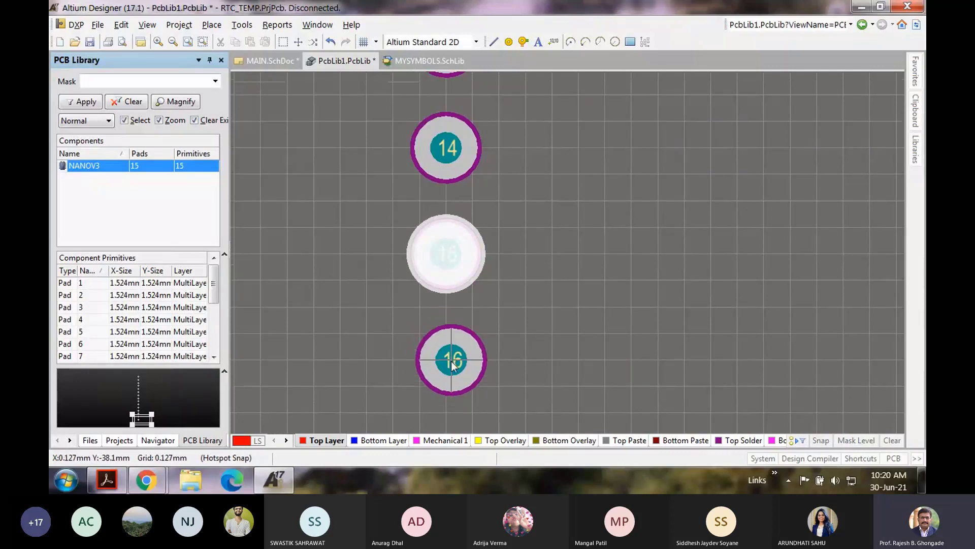
pyautogui.rightClick(581, 302)
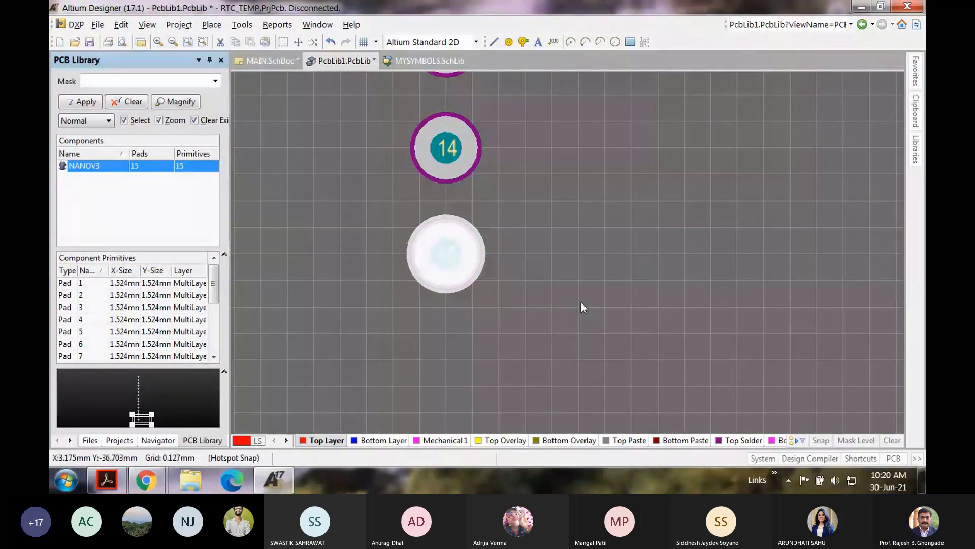
pyautogui.click(635, 241)
pyautogui.keyDown('ctrl'); pyautogui.scroll(-6, 635, 241); pyautogui.keyUp('ctrl')
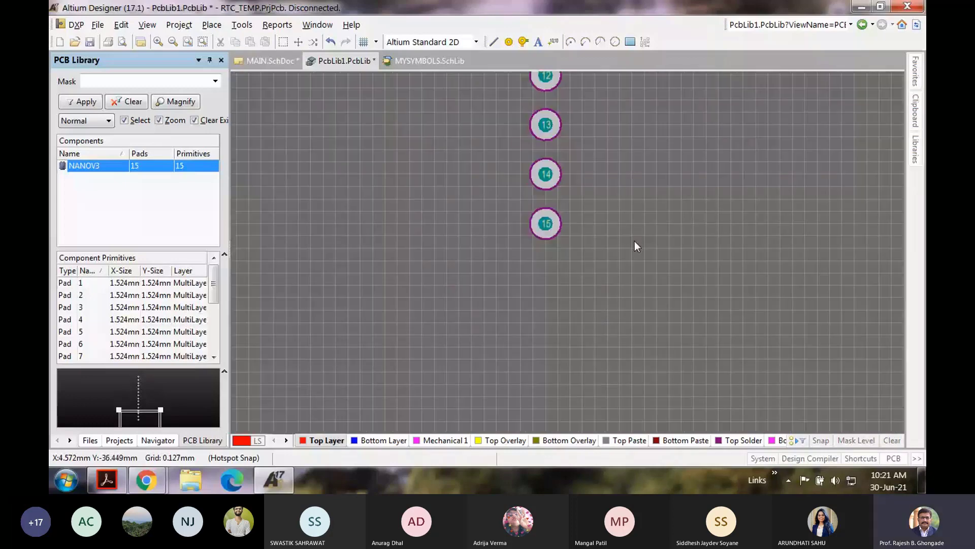
pyautogui.scroll(-1, 559, 236)
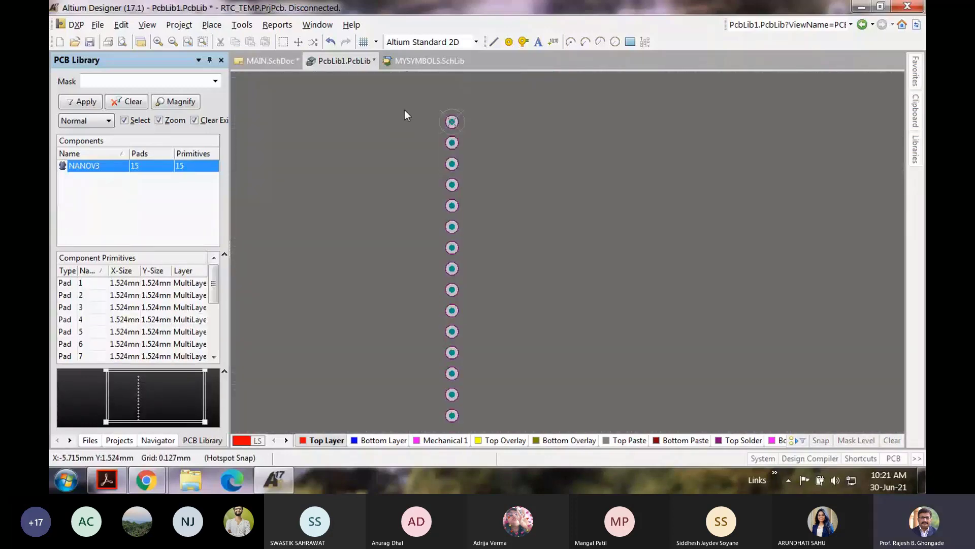
pyautogui.moveTo(412, 97); pyautogui.dragTo(495, 285)
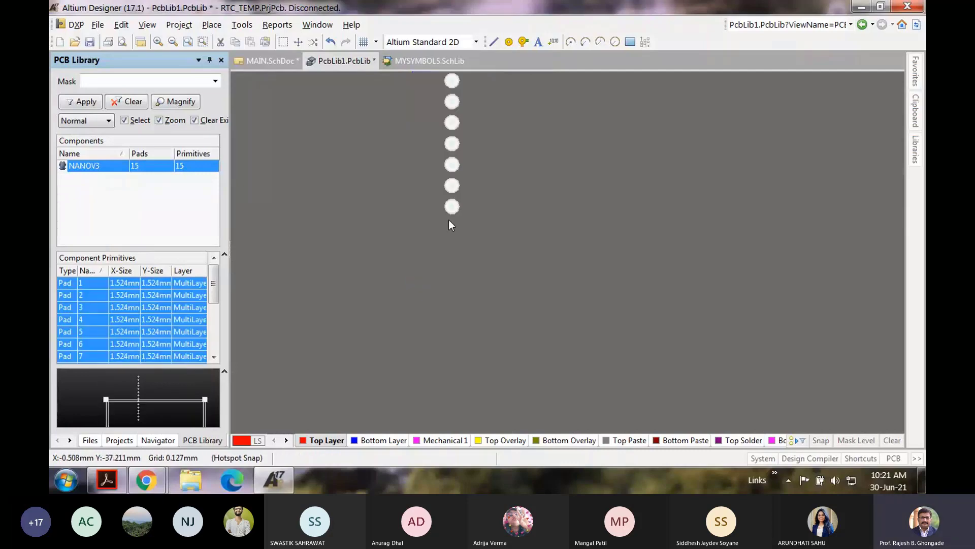
pyautogui.click(521, 215)
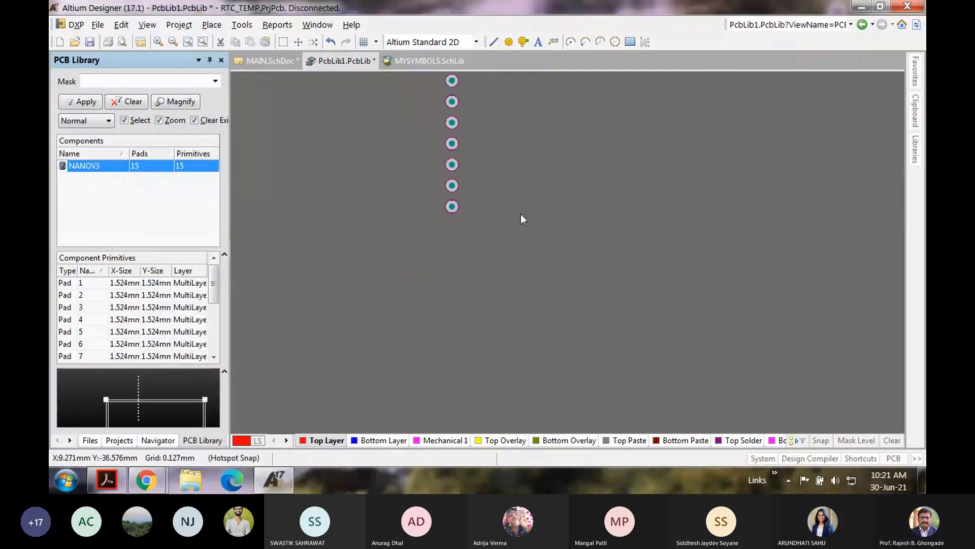
pyautogui.keyDown('ctrl'); pyautogui.scroll(2, 581, 234); pyautogui.keyUp('ctrl')
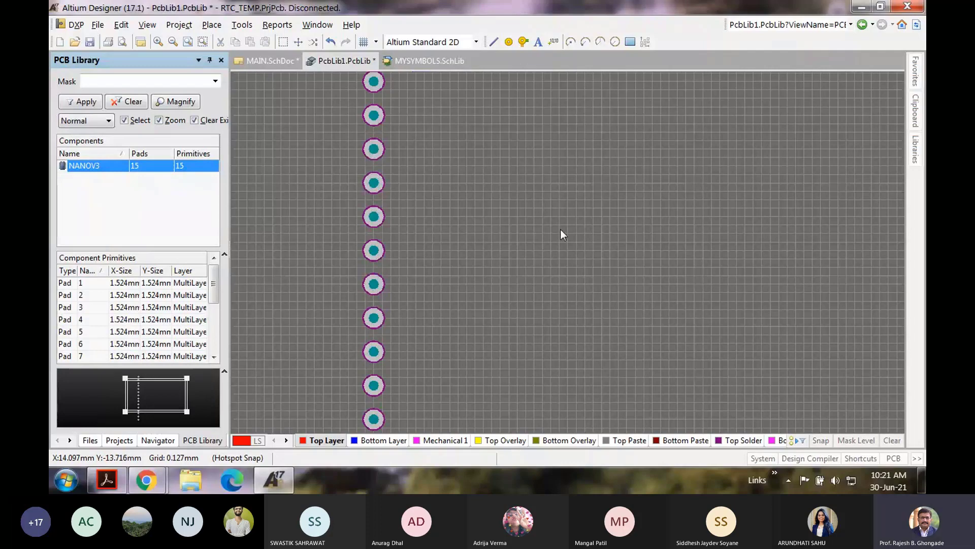
pyautogui.keyDown('ctrl'); pyautogui.scroll(1, 523, 196); pyautogui.keyUp('ctrl')
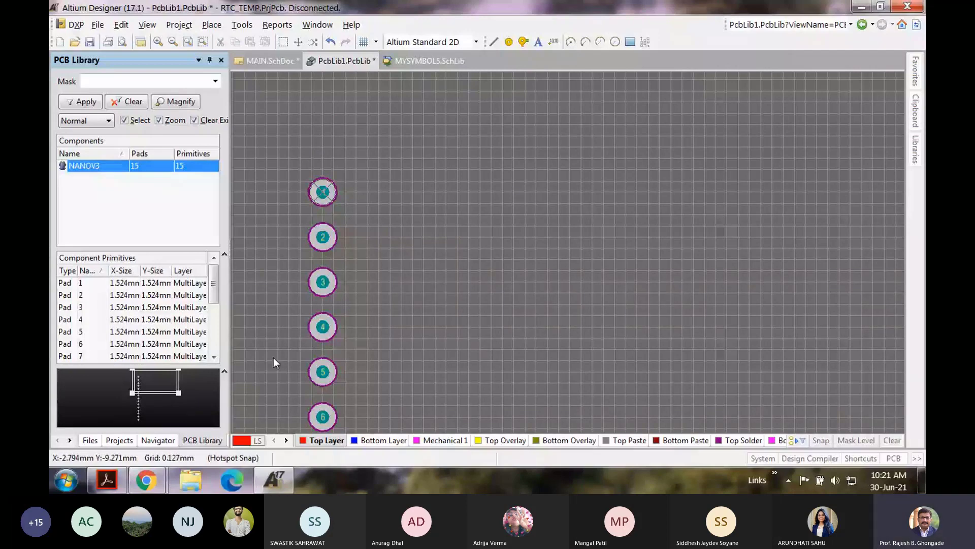
pyautogui.click(108, 483)
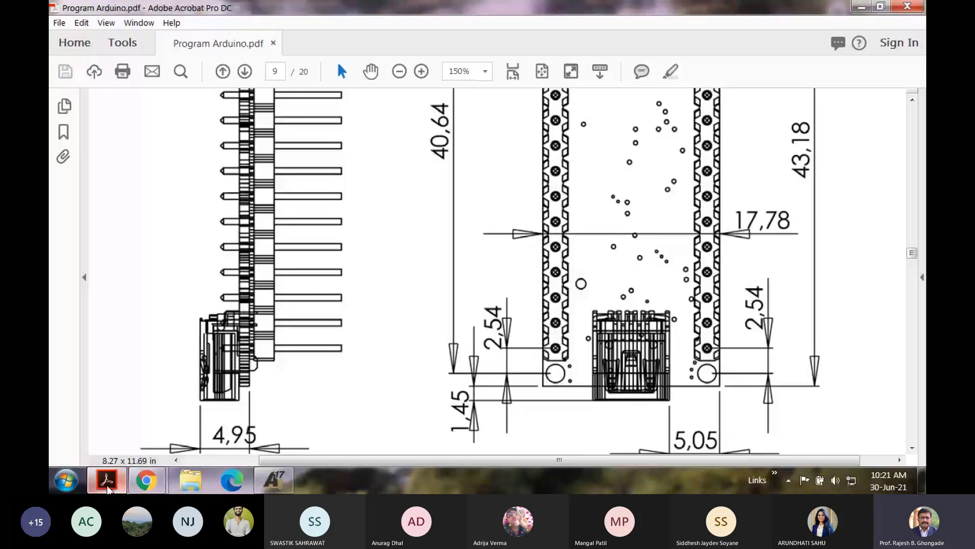
# Step: Check the 15,24 column spacing on page 9 of the Nano drawing, then return to Altium Designer
pyautogui.scroll(5, 107, 487)
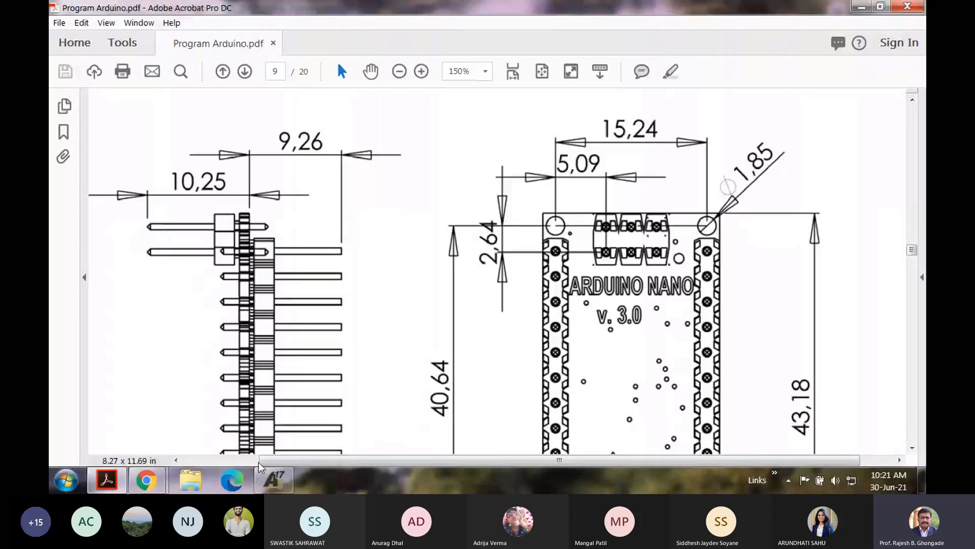
pyautogui.moveTo(263, 477)
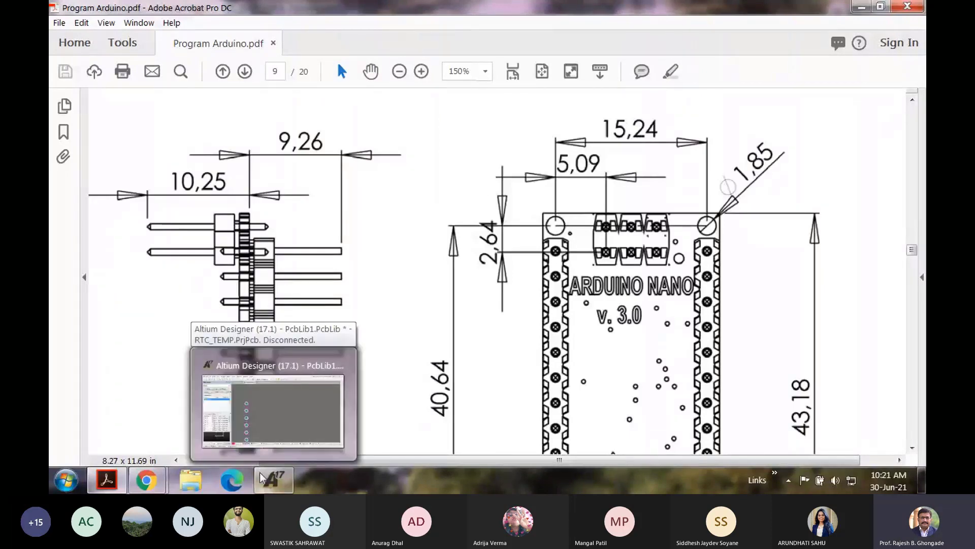
pyautogui.click(264, 477)
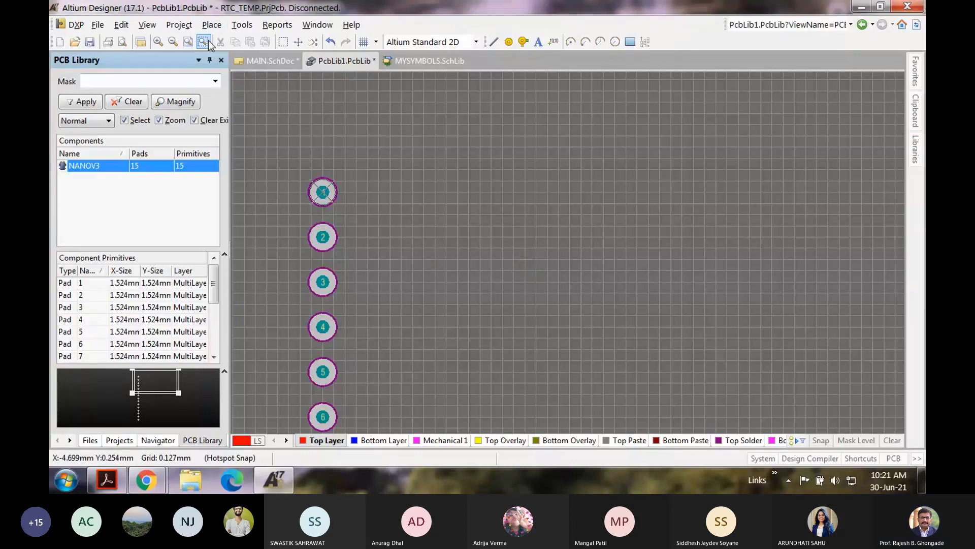
# Step: Place pad 16 at X 15.24mm, Y 0mm opposite pad 1 and select it
pyautogui.click(210, 26)
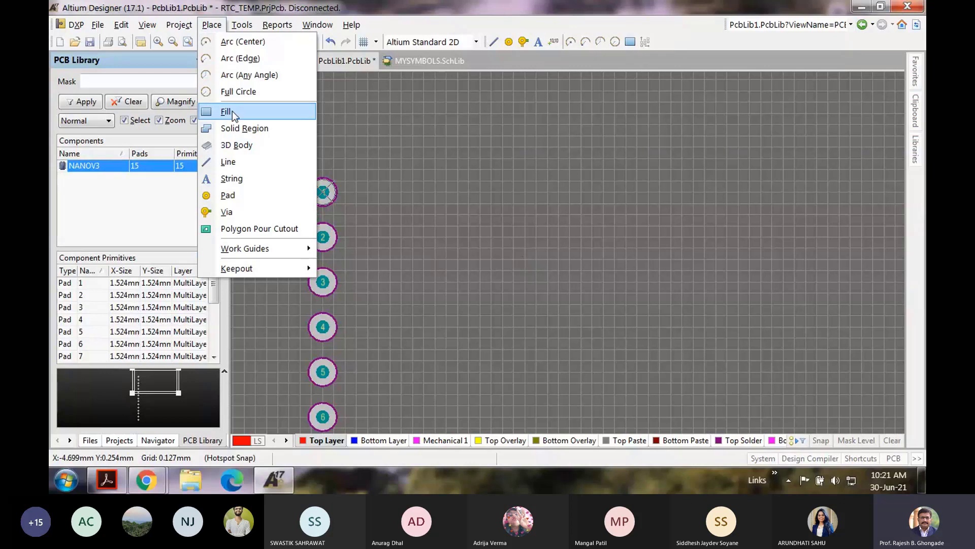
pyautogui.click(228, 195)
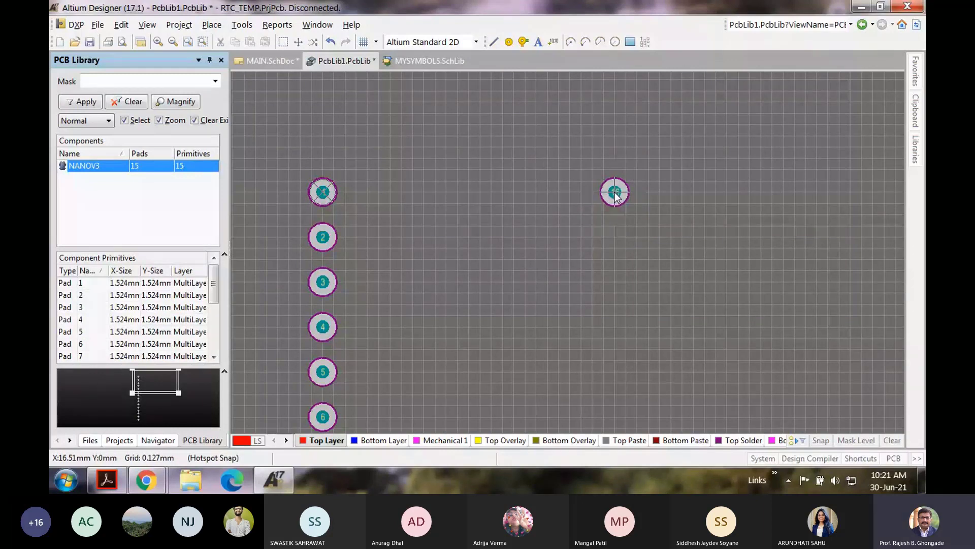
pyautogui.click(592, 193)
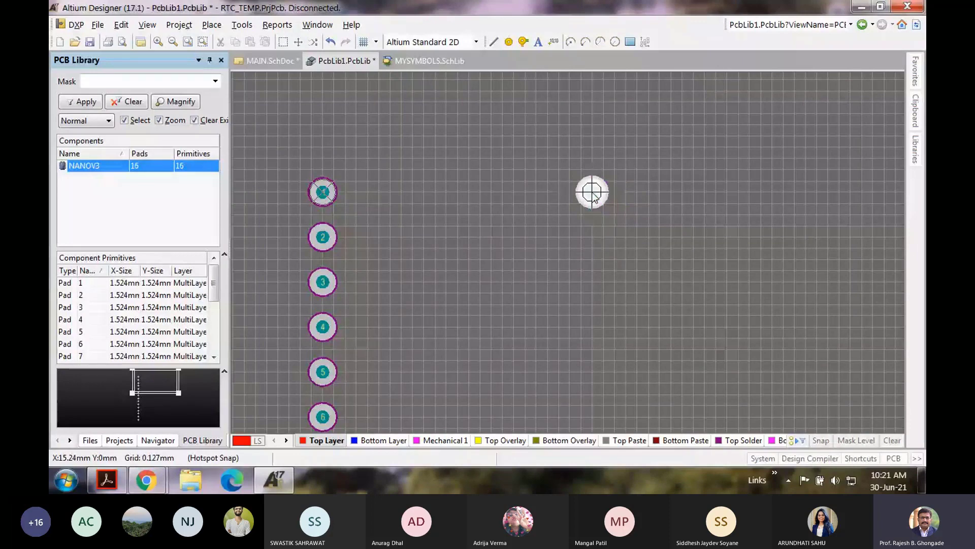
pyautogui.keyDown('ctrl'); pyautogui.scroll(2, 581, 198); pyautogui.keyUp('ctrl')
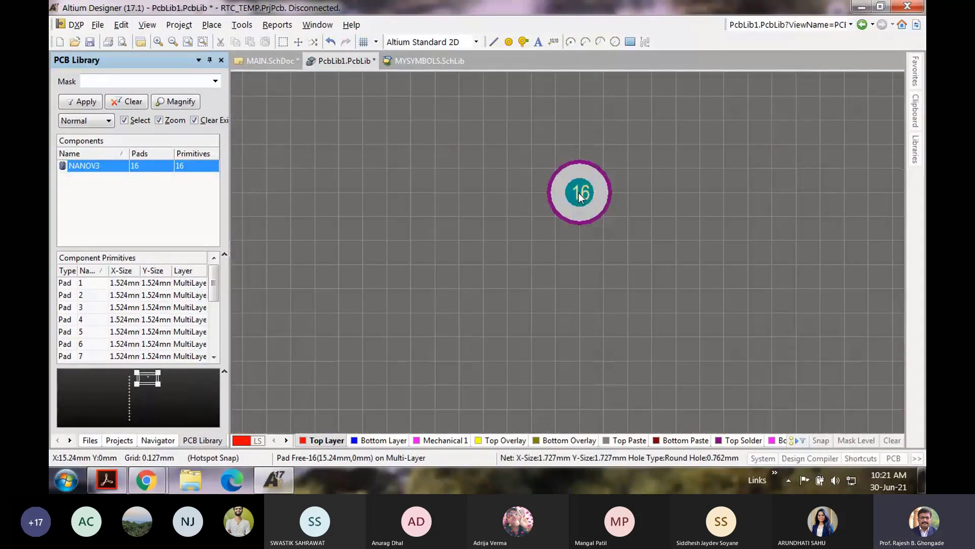
pyautogui.click(579, 193)
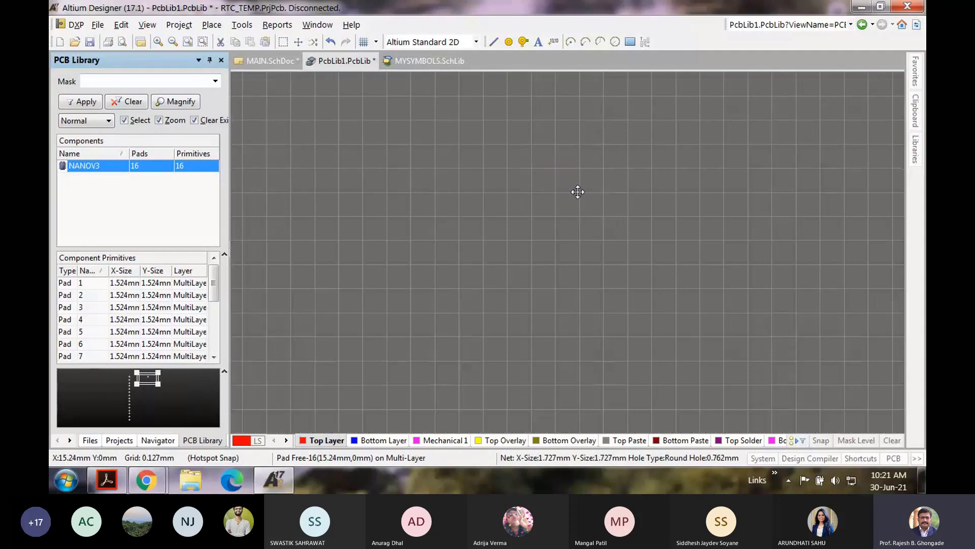
# Step: Change the designator of the pad at 15.24mm, 0mm from 16 to 30
pyautogui.doubleClick(578, 191)
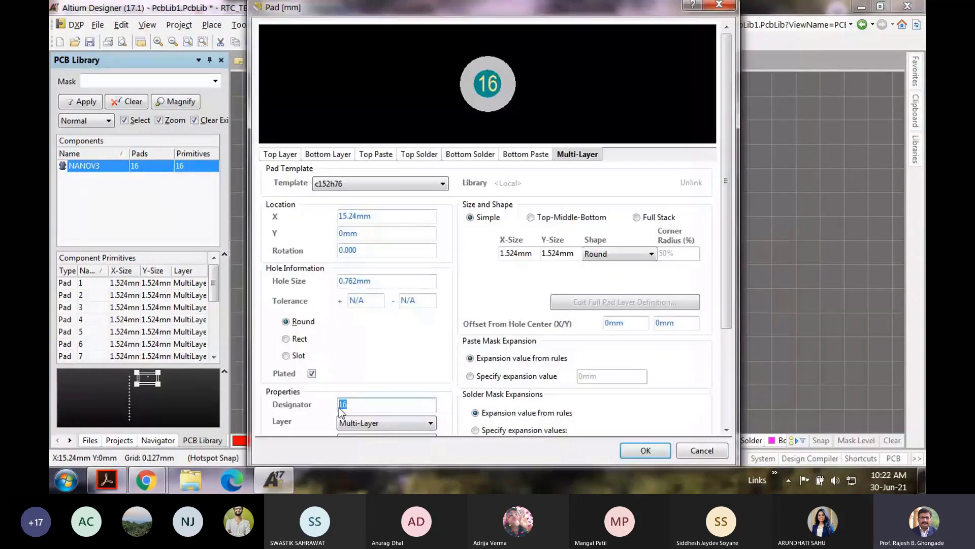
pyautogui.write('30')
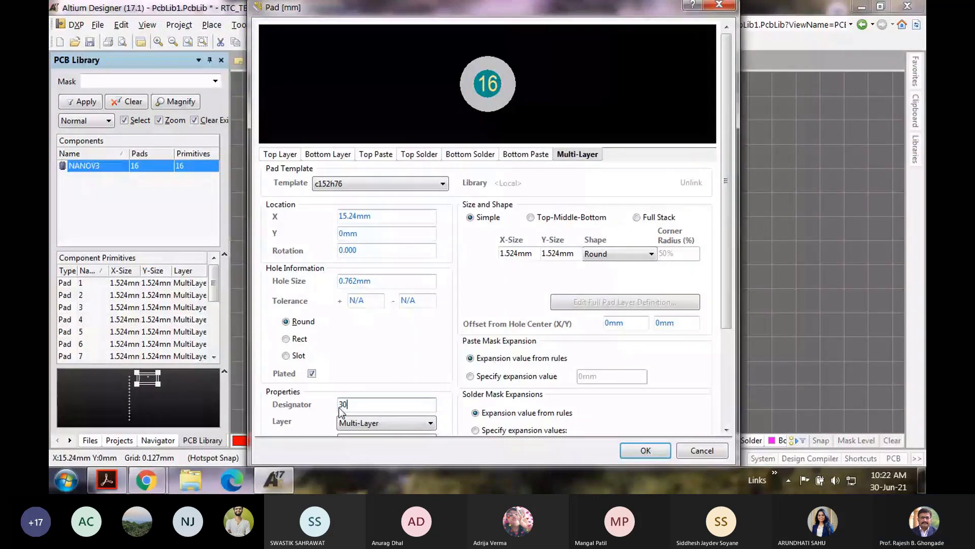
pyautogui.press('Return')
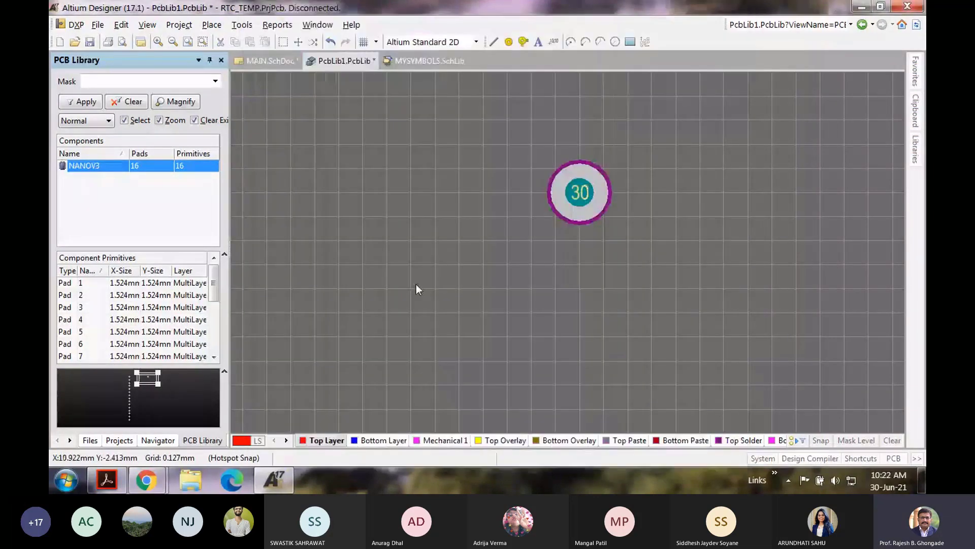
pyautogui.keyDown('ctrl'); pyautogui.scroll(-1, 418, 288); pyautogui.keyUp('ctrl')
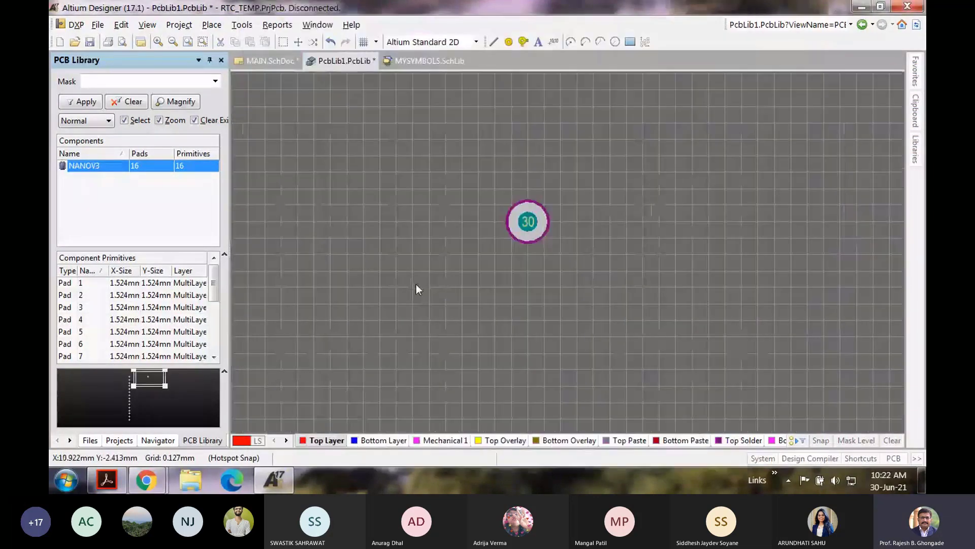
pyautogui.rightClick(529, 222)
pyautogui.press('Escape')
pyautogui.keyDown('ctrl'); pyautogui.scroll(1, 523, 221); pyautogui.keyUp('ctrl')
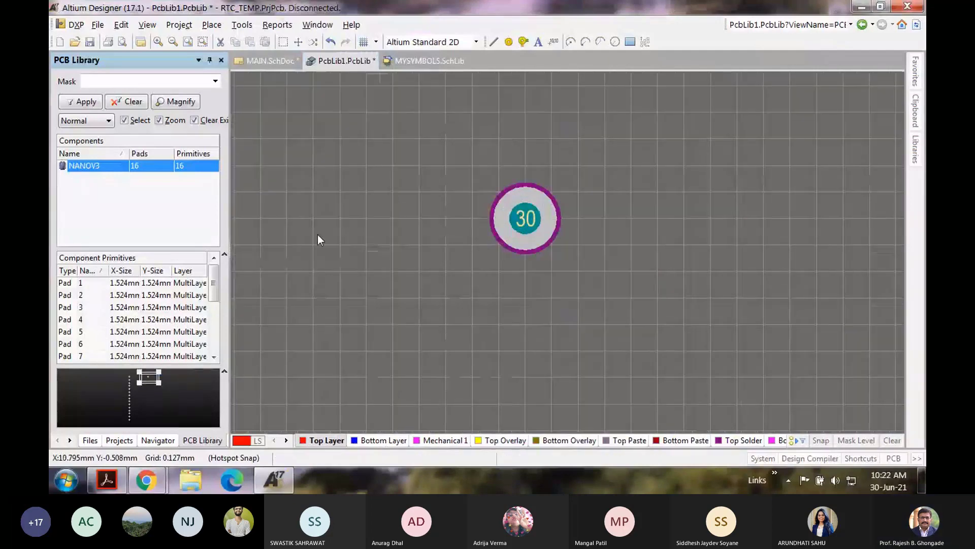
pyautogui.click(212, 25)
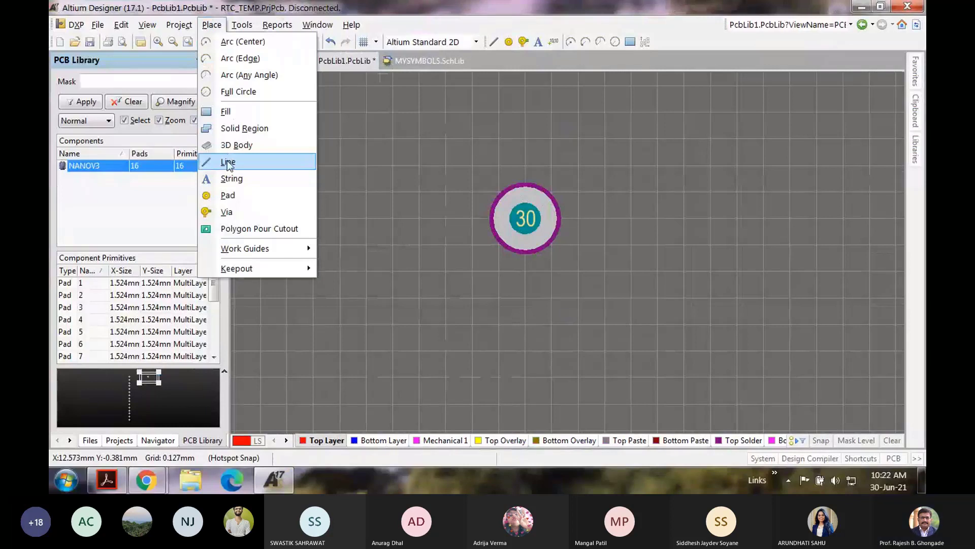
# Step: Place pads 17 through 22 up the second column, starting opposite pad 15
pyautogui.click(226, 195)
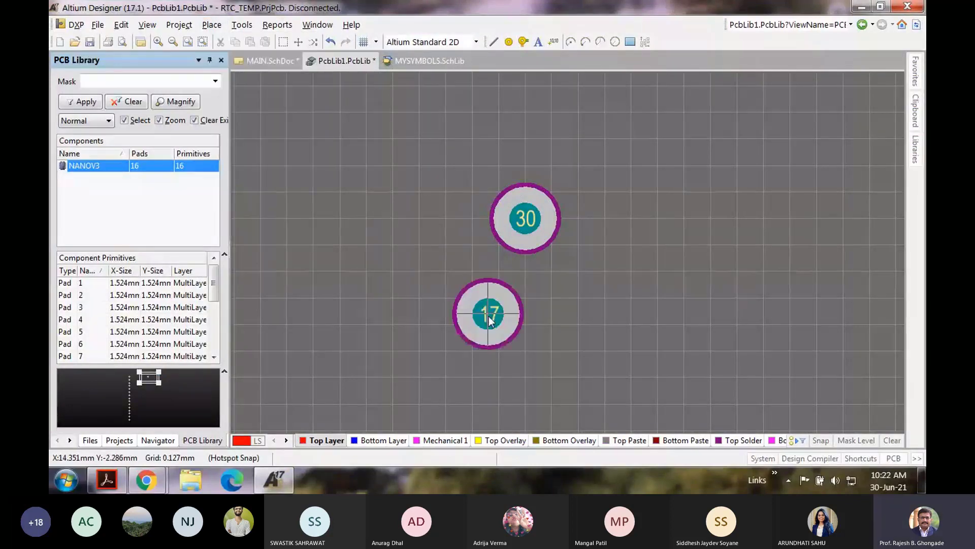
pyautogui.scroll(-3, 503, 310)
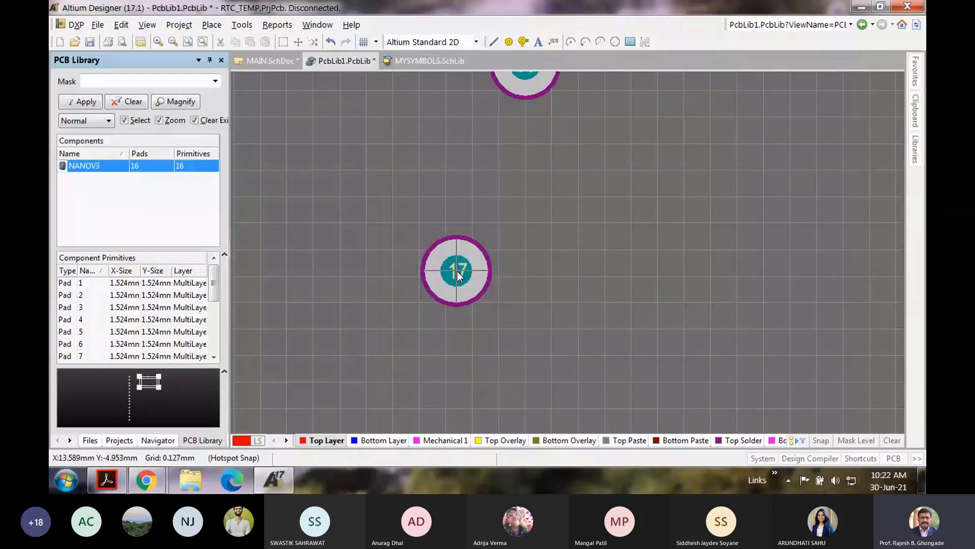
pyautogui.moveTo(457, 275); pyautogui.dragTo(536, 246, button='right')
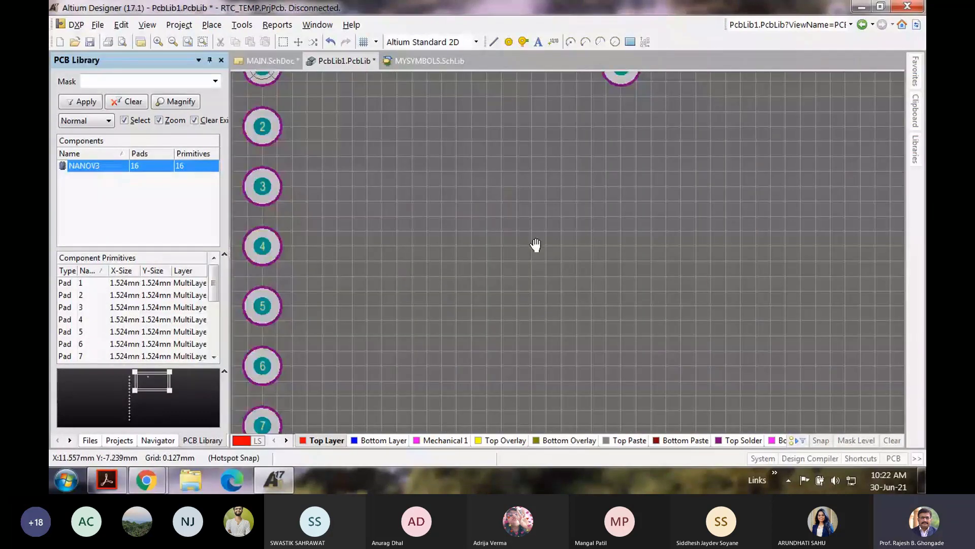
pyautogui.keyDown('ctrl'); pyautogui.scroll(-2, 446, 274); pyautogui.keyUp('ctrl')
pyautogui.scroll(-5, 446, 274)
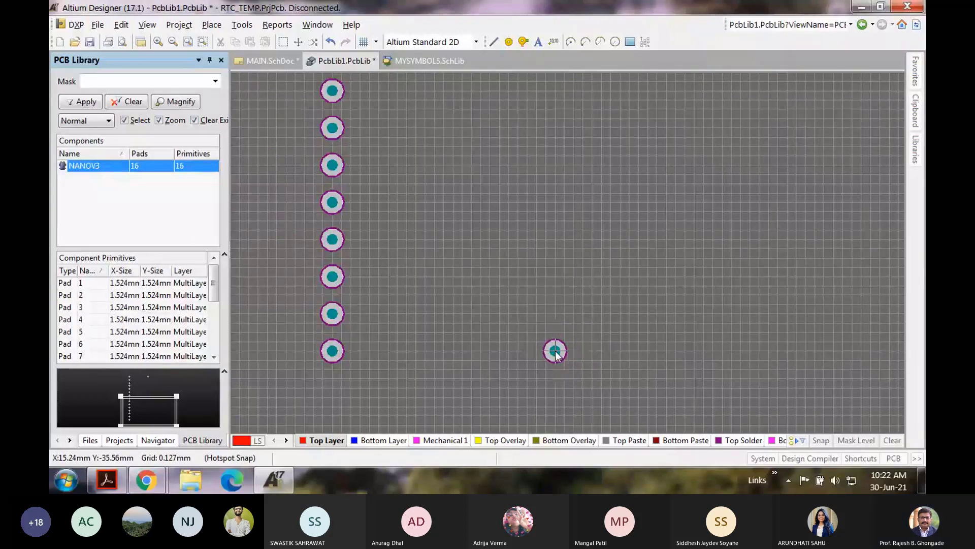
pyautogui.click(556, 351)
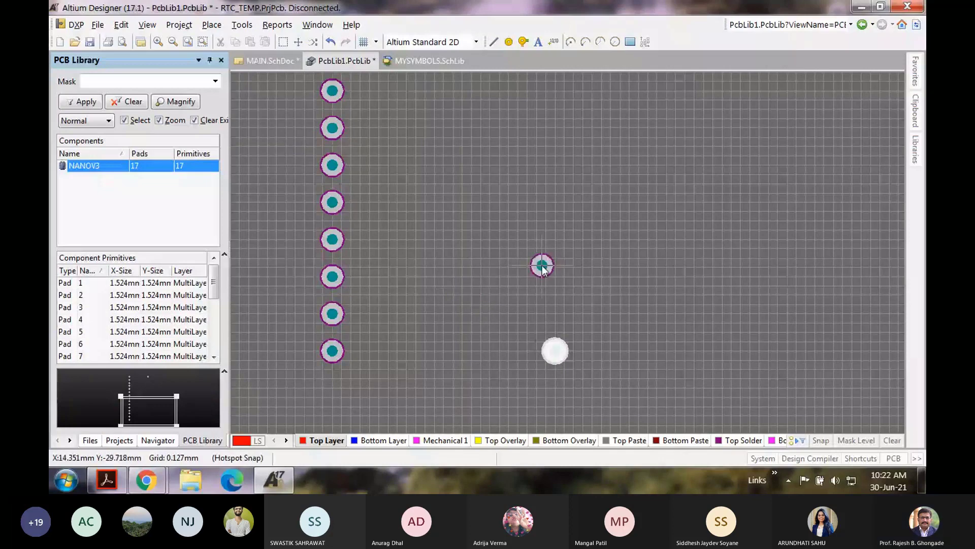
pyautogui.keyDown('ctrl'); pyautogui.scroll(2, 557, 314); pyautogui.keyUp('ctrl')
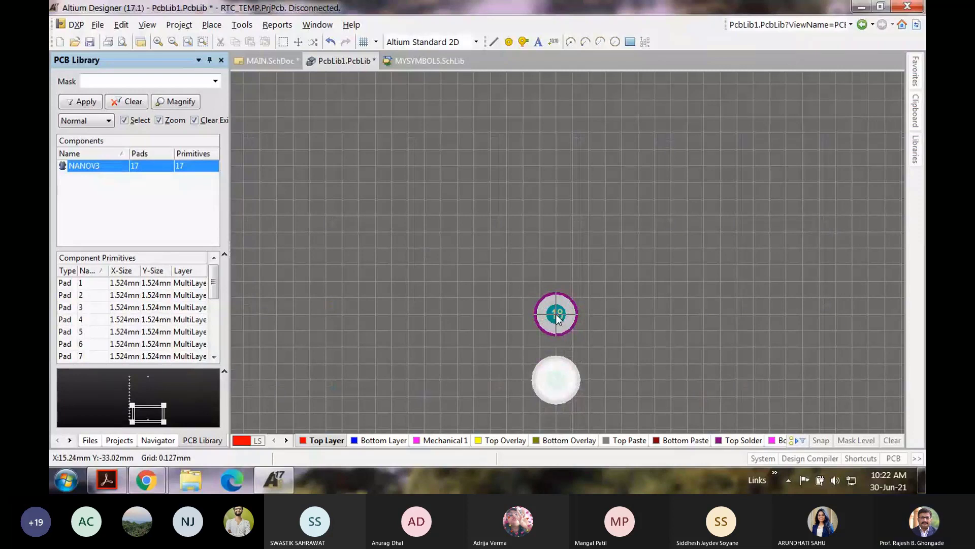
pyautogui.click(557, 314)
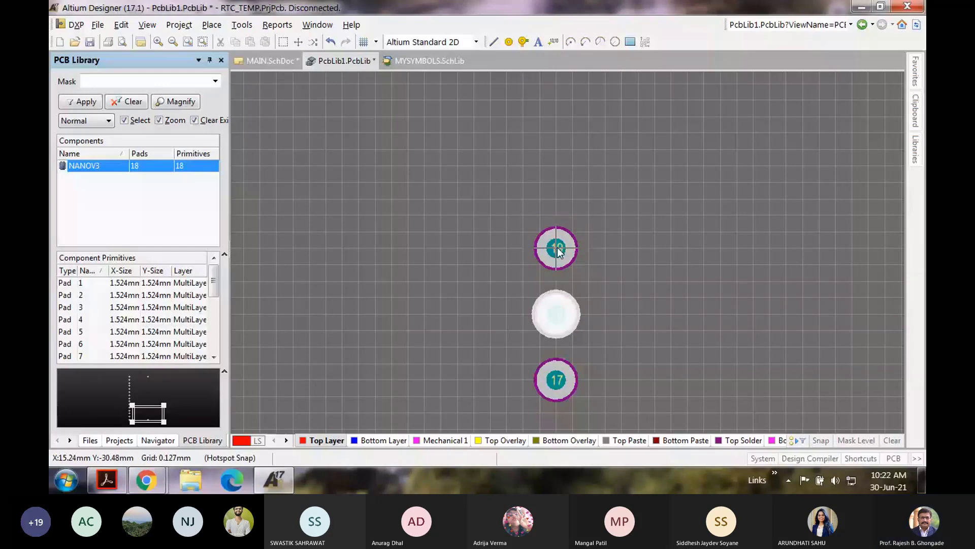
pyautogui.click(557, 245)
pyautogui.keyDown('ctrl'); pyautogui.scroll(1, 558, 186); pyautogui.keyUp('ctrl')
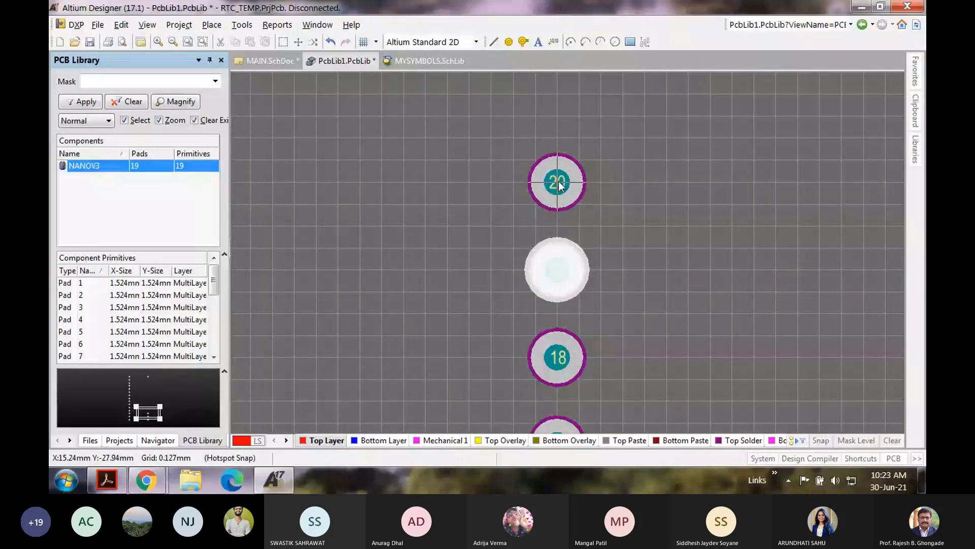
pyautogui.click(559, 184)
pyautogui.scroll(2, 572, 232)
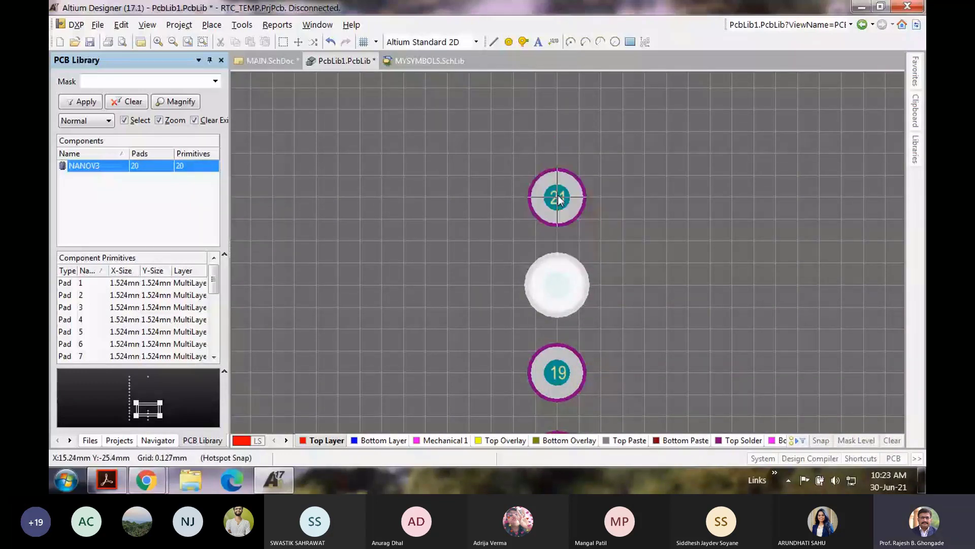
pyautogui.click(559, 199)
pyautogui.scroll(2, 557, 229)
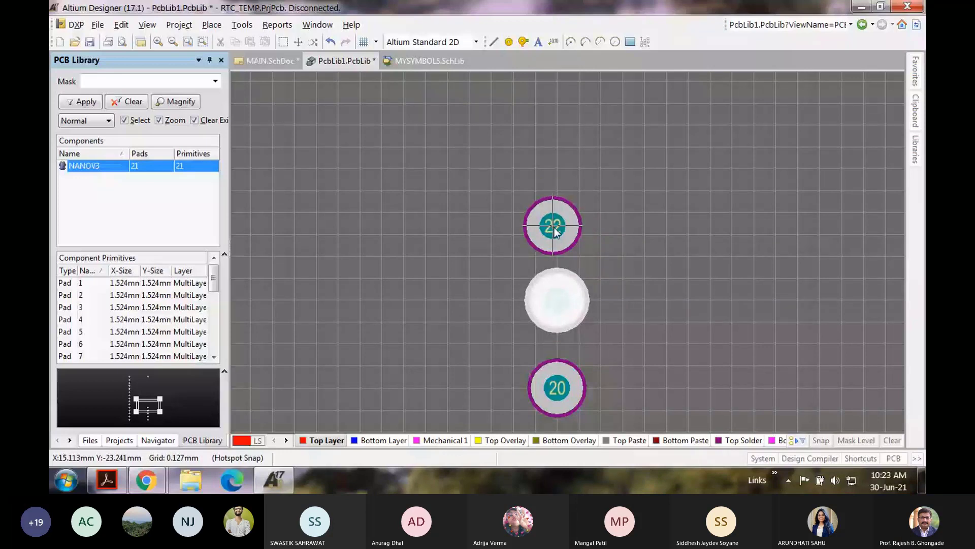
pyautogui.click(552, 213)
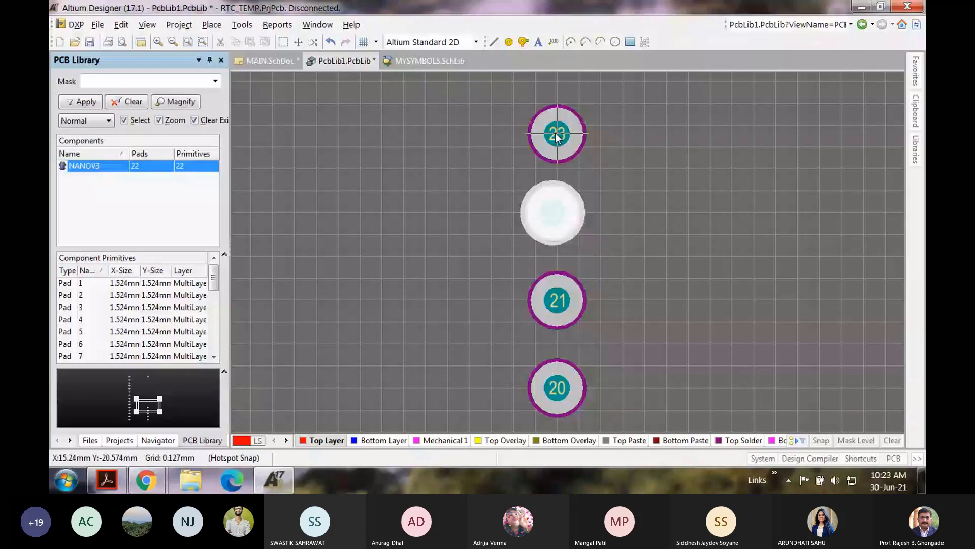
# Step: Place pads 23 through 30 up the rest of the second column, then end pad placement
pyautogui.click(557, 135)
pyautogui.scroll(2, 556, 177)
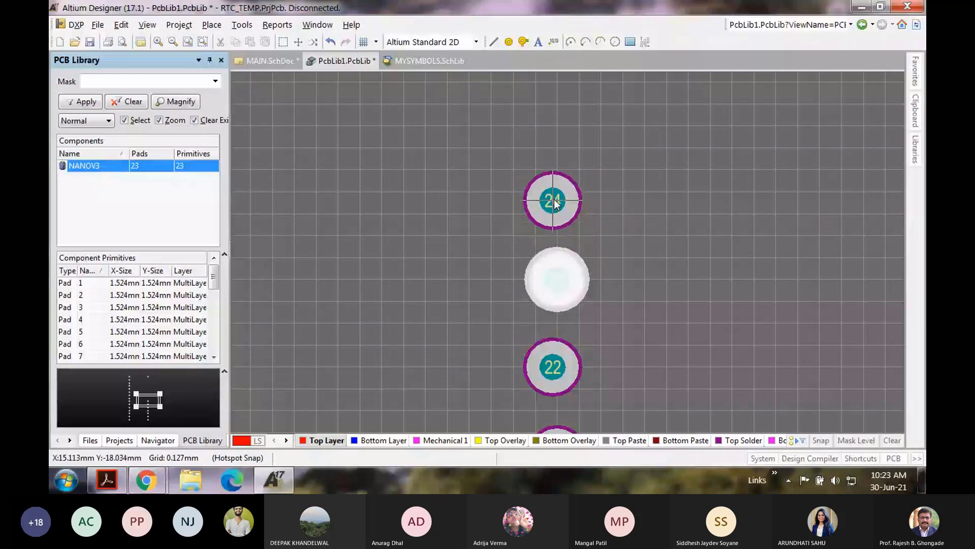
pyautogui.click(554, 201)
pyautogui.scroll(2, 556, 209)
pyautogui.click(557, 209)
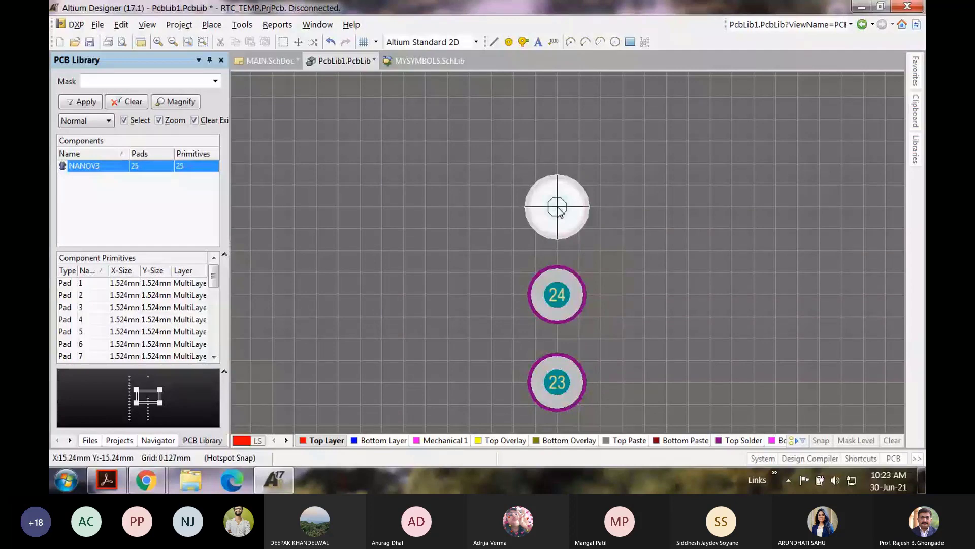
pyautogui.scroll(2, 557, 208)
pyautogui.click(557, 222)
pyautogui.scroll(2, 561, 219)
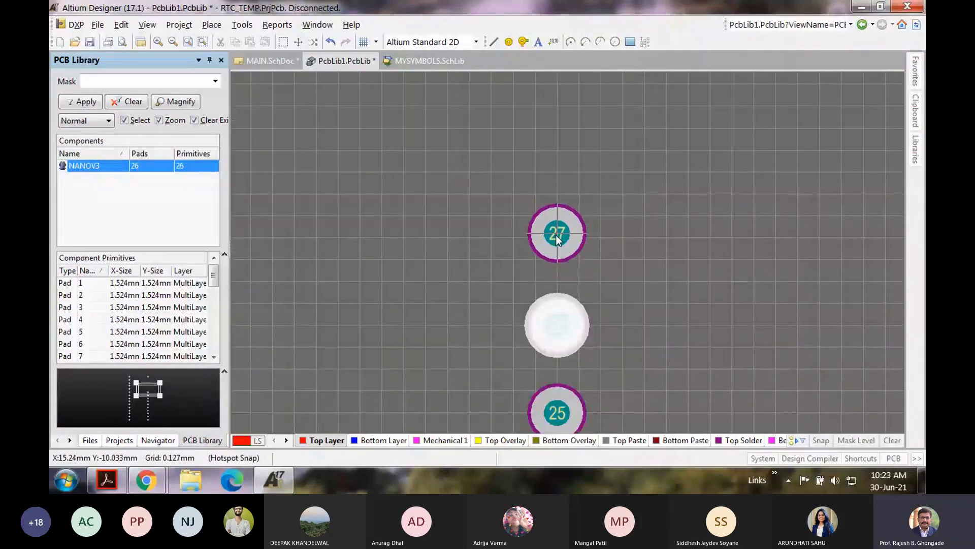
pyautogui.click(557, 233)
pyautogui.scroll(2, 557, 234)
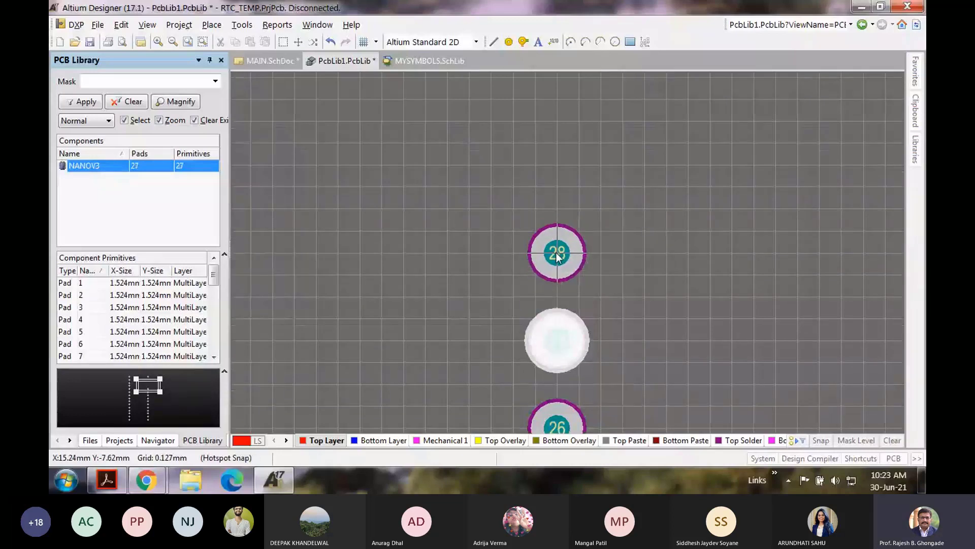
pyautogui.click(557, 254)
pyautogui.scroll(2, 569, 248)
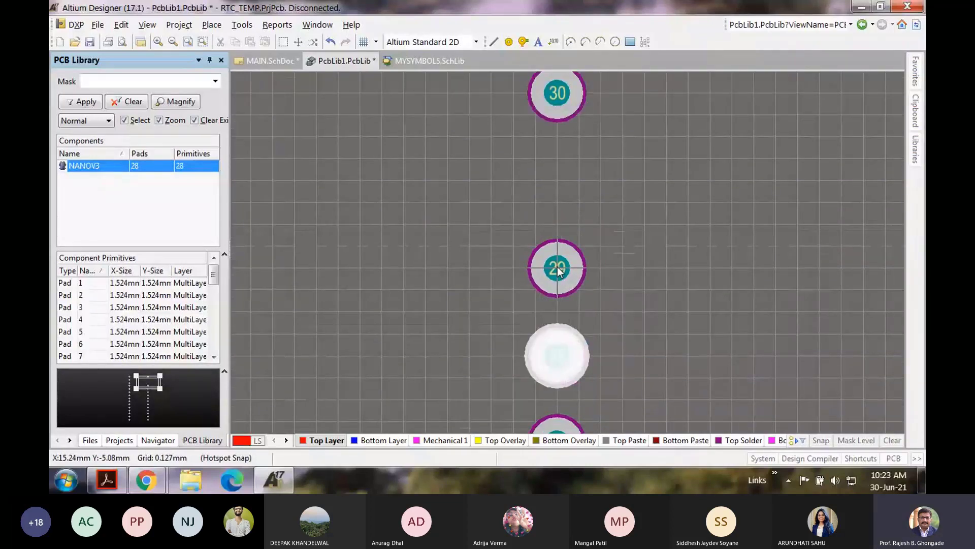
pyautogui.click(557, 268)
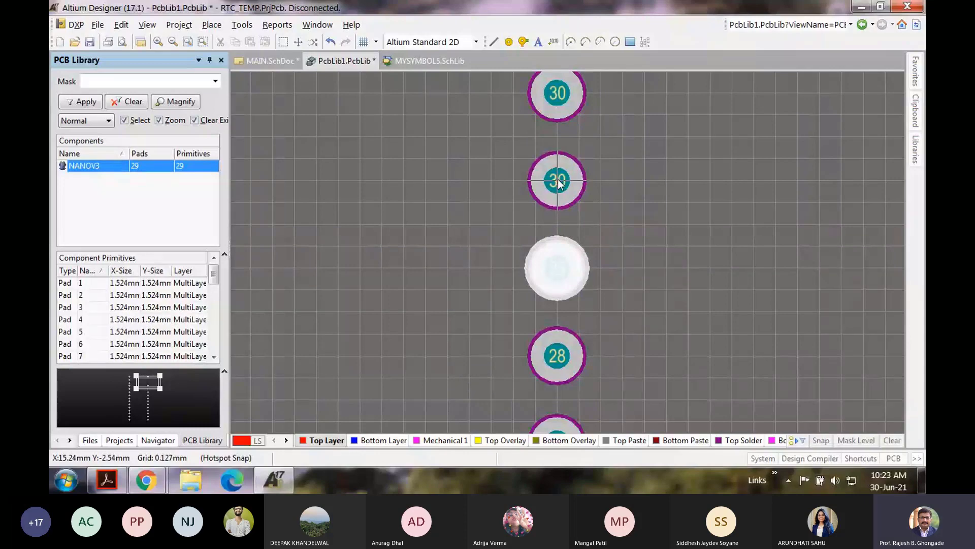
pyautogui.click(557, 180)
pyautogui.rightClick(643, 203)
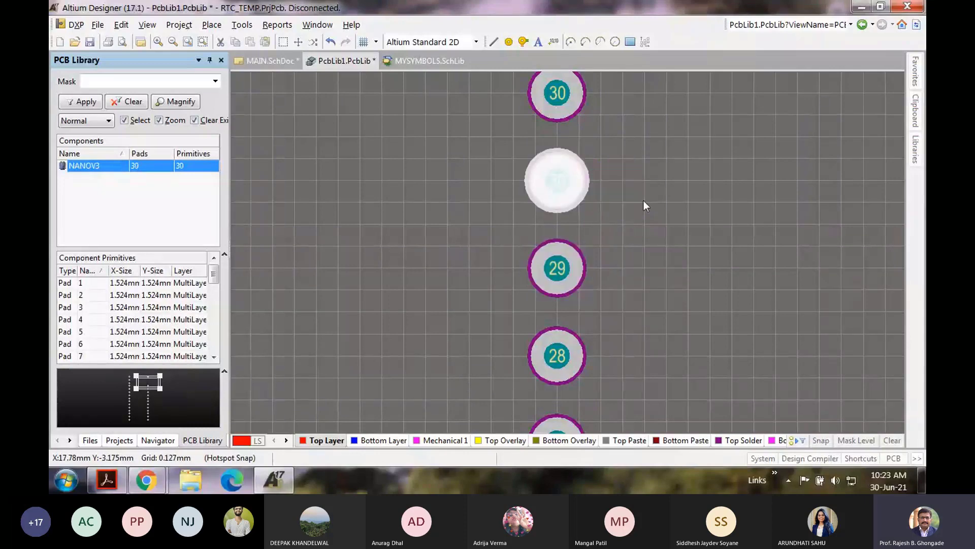
# Step: Renumber the lowest second-column pads as 17 and 18, fixing the duplicate 17
pyautogui.scroll(-8, 654, 230)
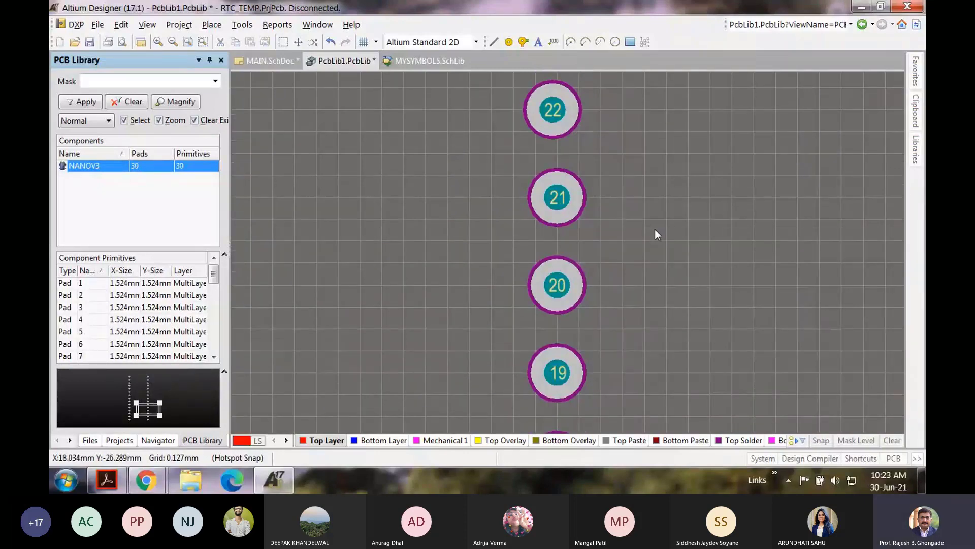
pyautogui.scroll(-3, 478, 276)
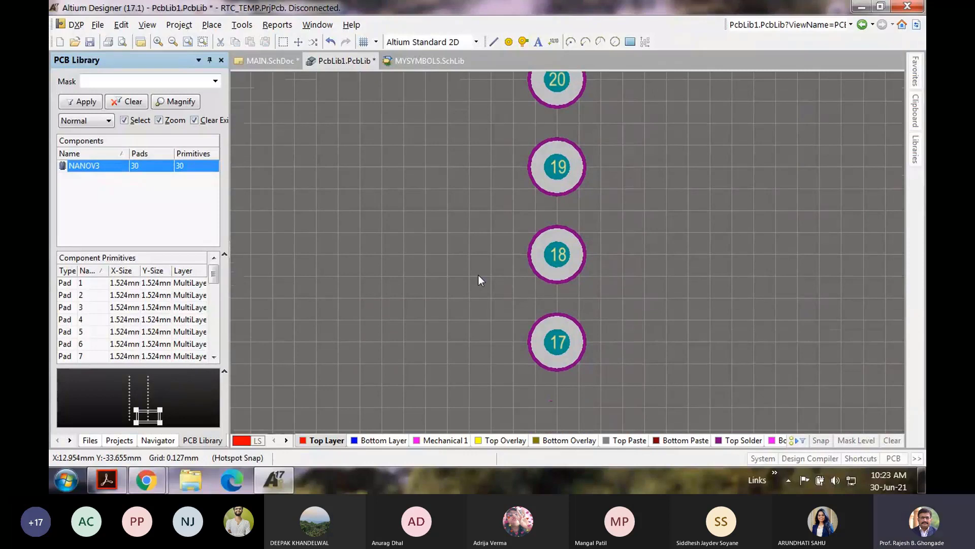
pyautogui.scroll(-1, 478, 275)
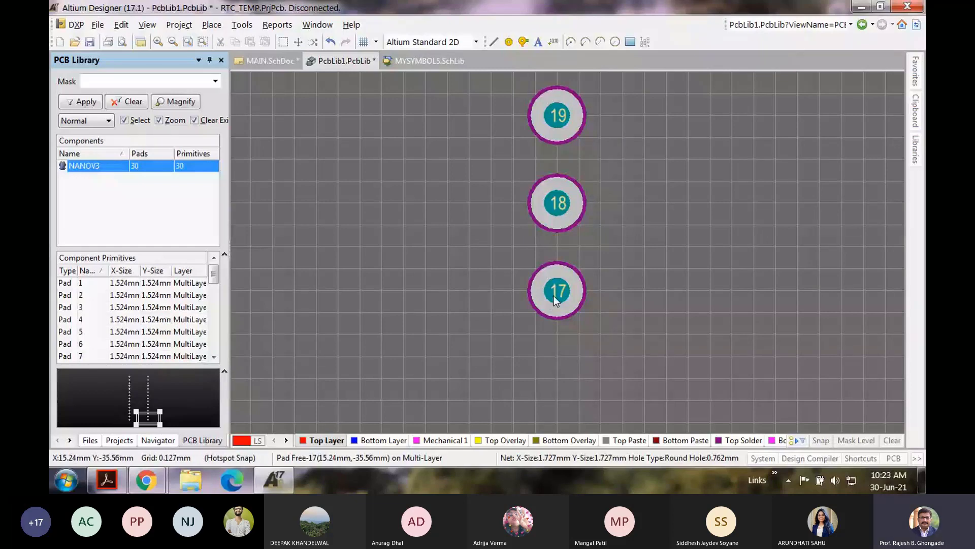
pyautogui.doubleClick(553, 296)
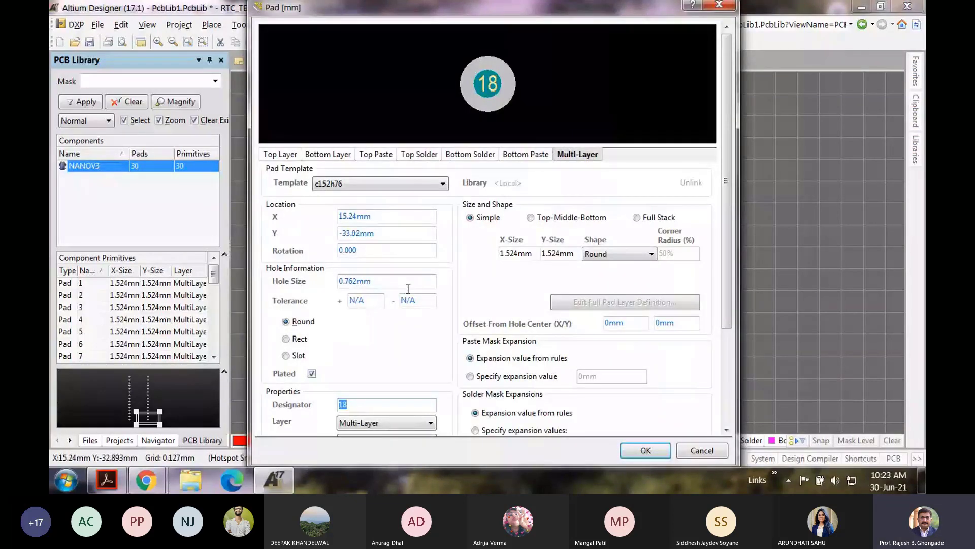
pyautogui.write('1')
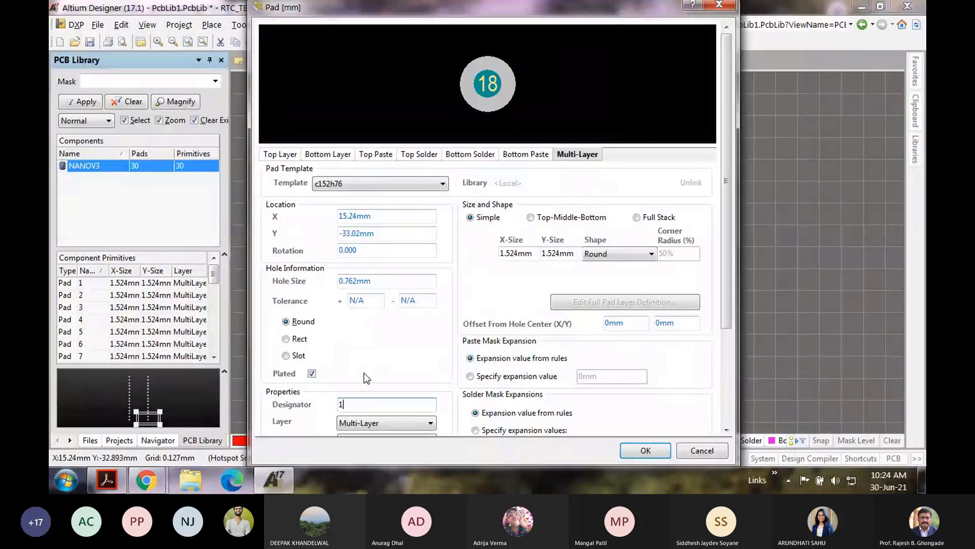
pyautogui.write('7')
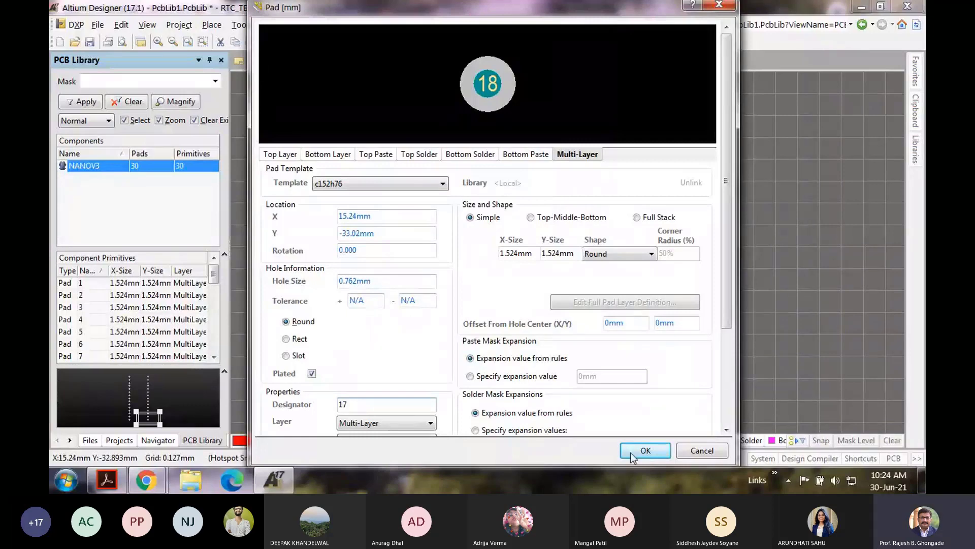
pyautogui.click(632, 454)
pyautogui.doubleClick(557, 108)
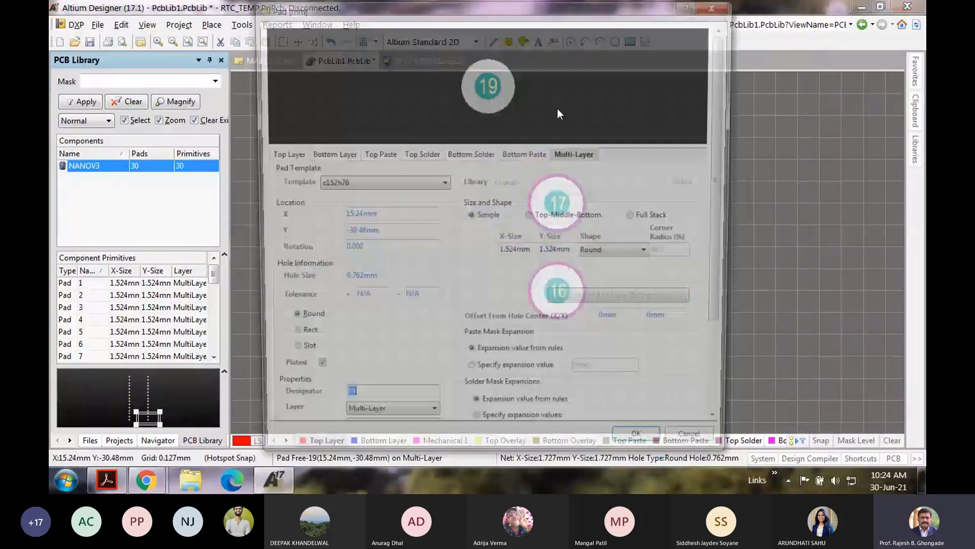
pyautogui.write('1')
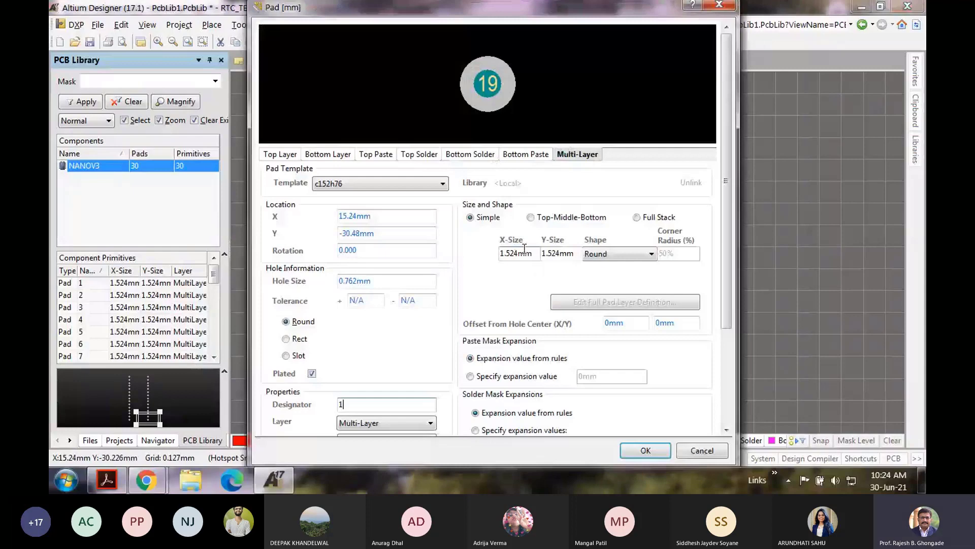
pyautogui.write('7')
pyautogui.press('Return')
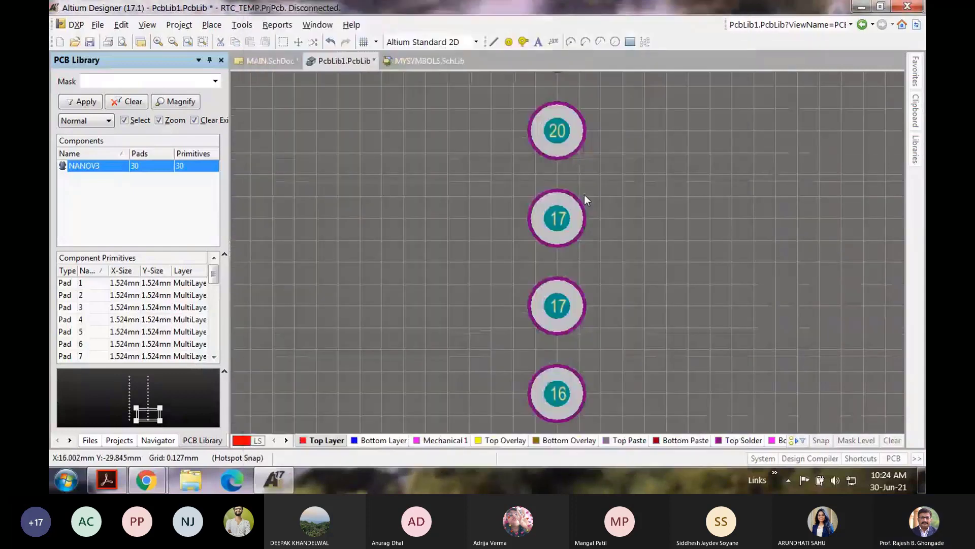
pyautogui.doubleClick(562, 218)
pyautogui.write('18')
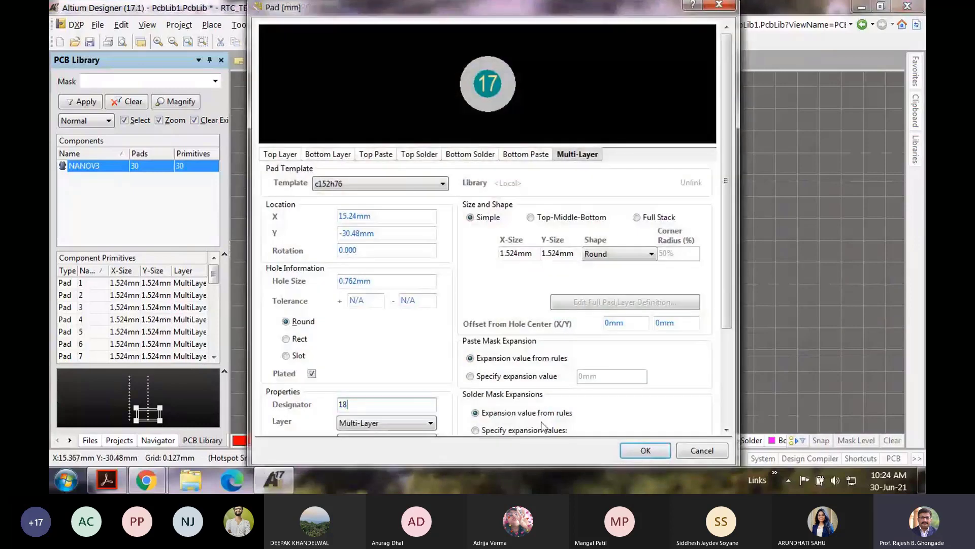
pyautogui.press('Return')
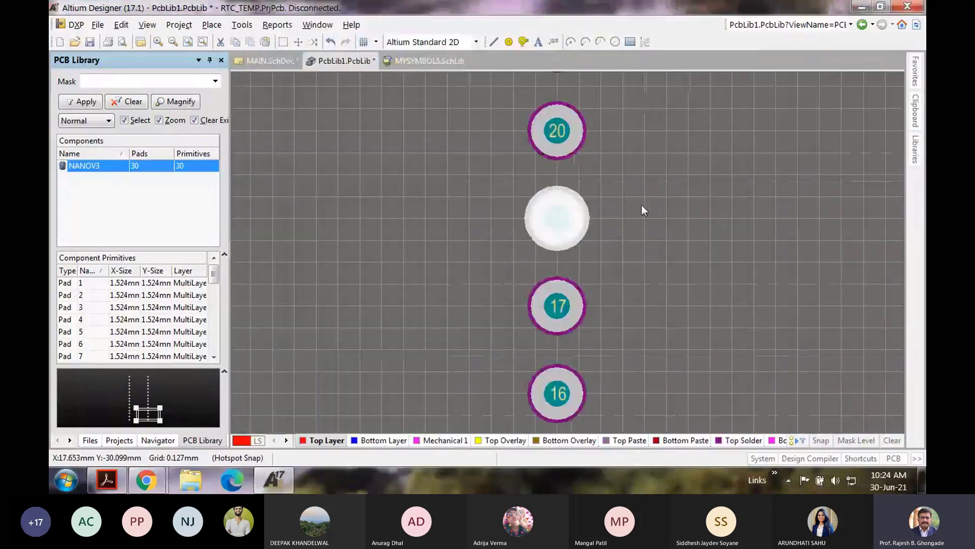
# Step: Renumber pad 20 as 19 and pad 22 as 21, leaving pad 21 unchanged
pyautogui.doubleClick(552, 127)
pyautogui.write('19')
pyautogui.click(647, 448)
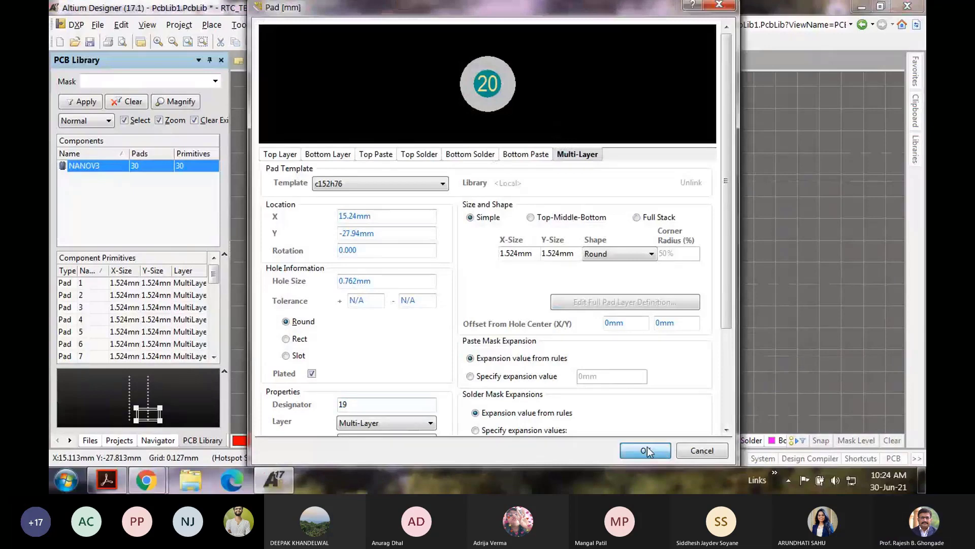
pyautogui.click(647, 450)
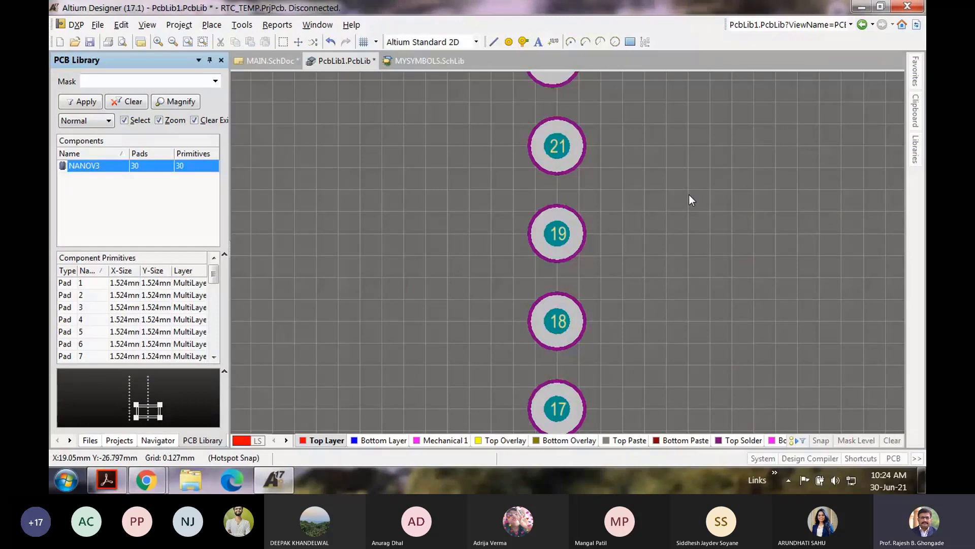
pyautogui.doubleClick(558, 147)
pyautogui.press('Return')
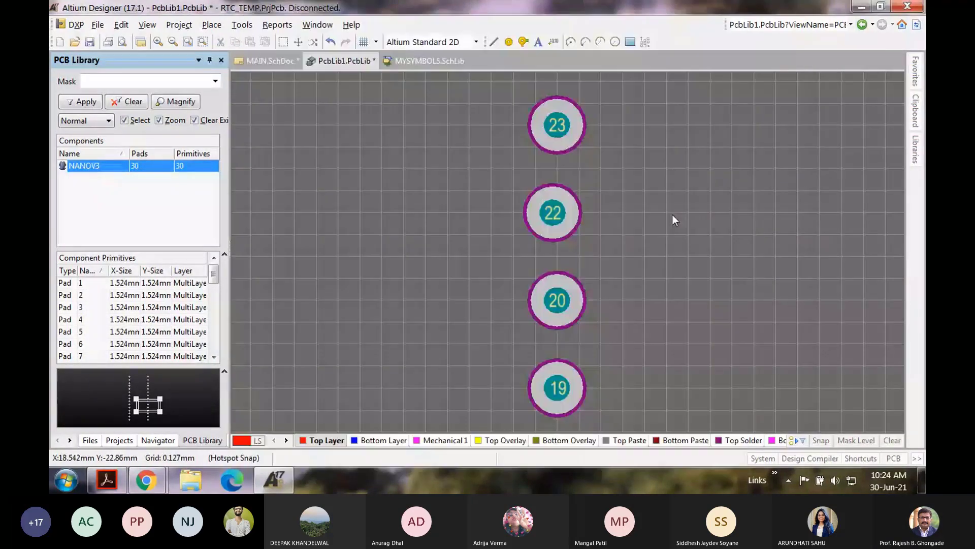
pyautogui.doubleClick(559, 214)
pyautogui.write('1')
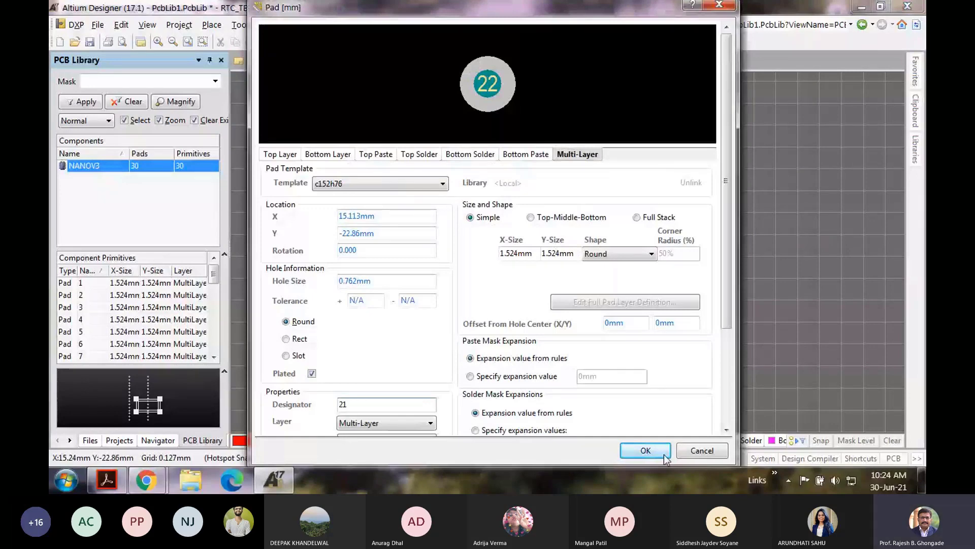
pyautogui.click(664, 454)
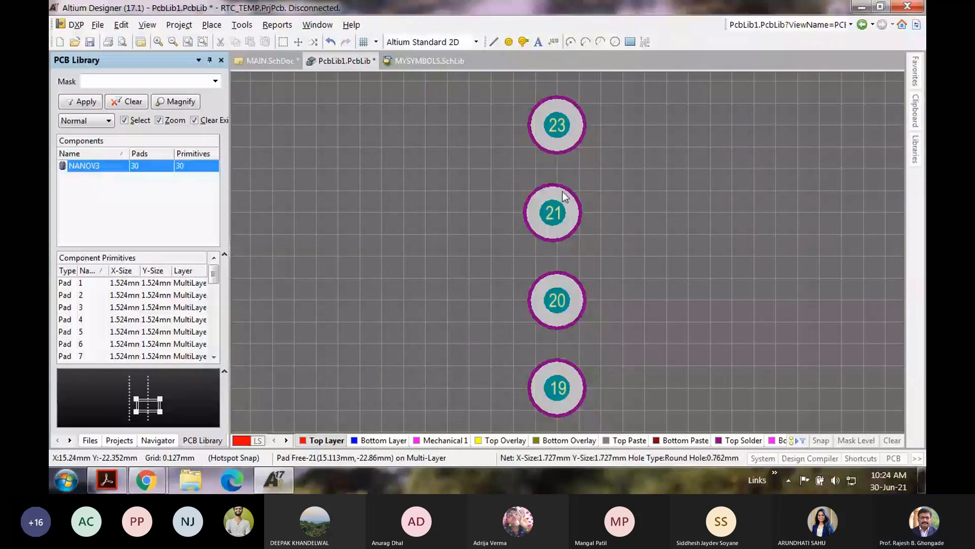
pyautogui.scroll(1, 563, 191)
pyautogui.doubleClick(552, 262)
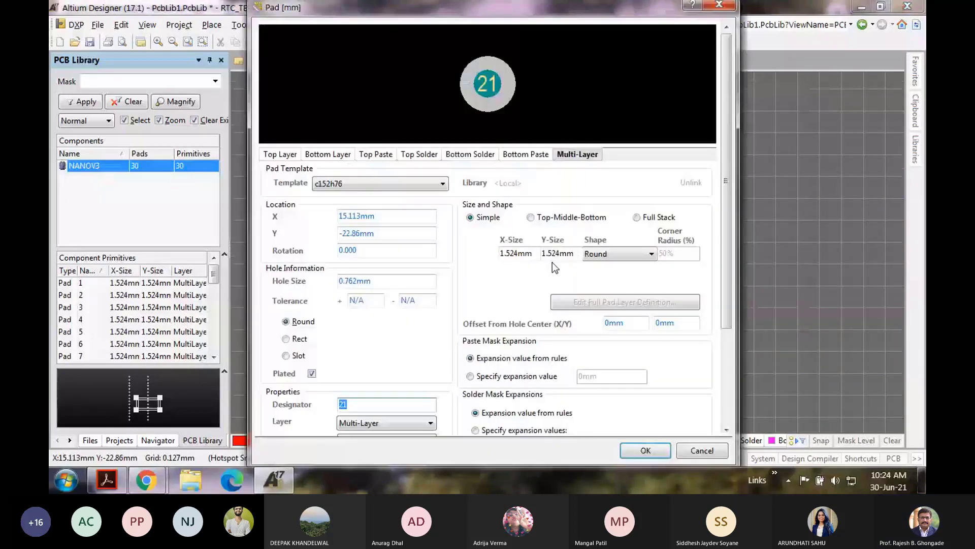
# Step: Leave pad 23 as is and renumber pads 24 and 25 as 23 and 24
pyautogui.press('Escape')
pyautogui.moveTo(553, 263); pyautogui.dragTo(557, 263)
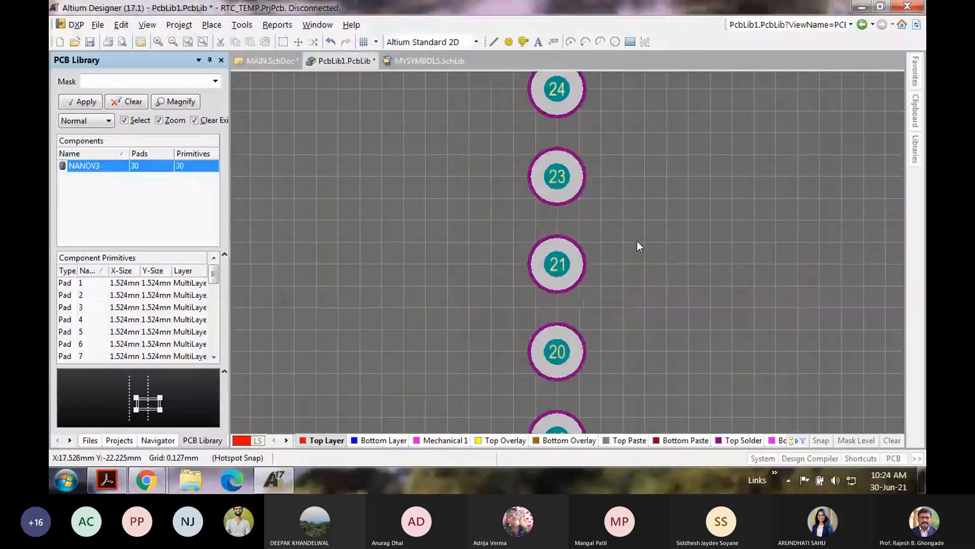
pyautogui.click(558, 176)
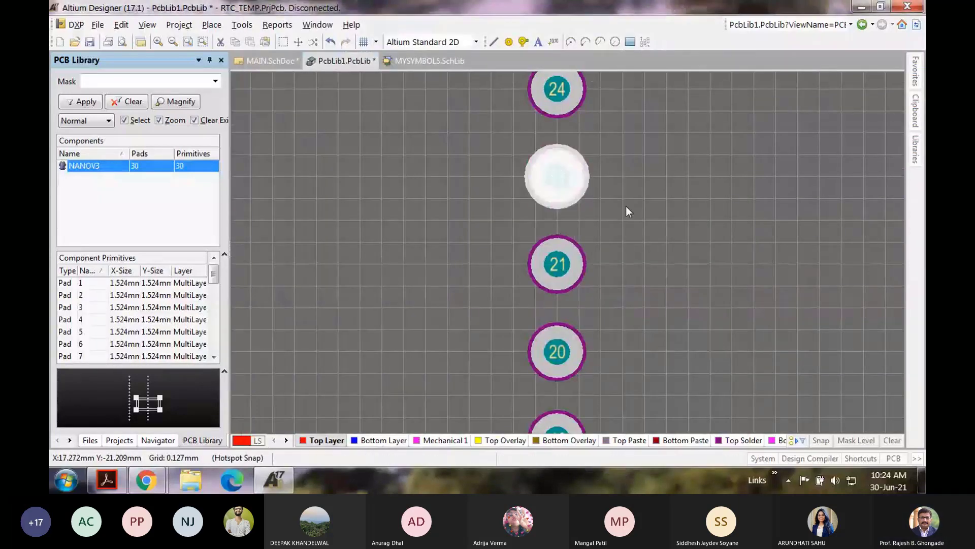
pyautogui.doubleClick(564, 175)
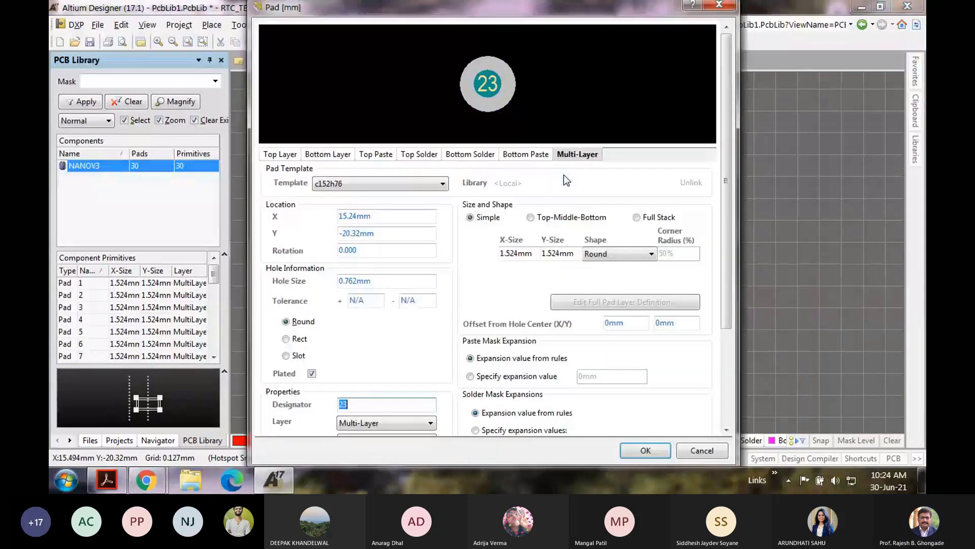
pyautogui.click(346, 404)
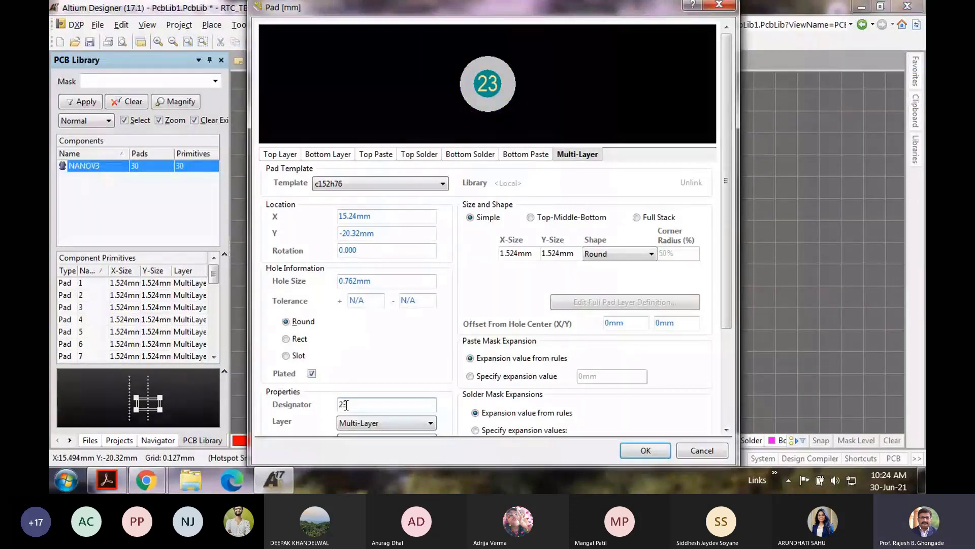
pyautogui.press('Return')
pyautogui.doubleClick(356, 357)
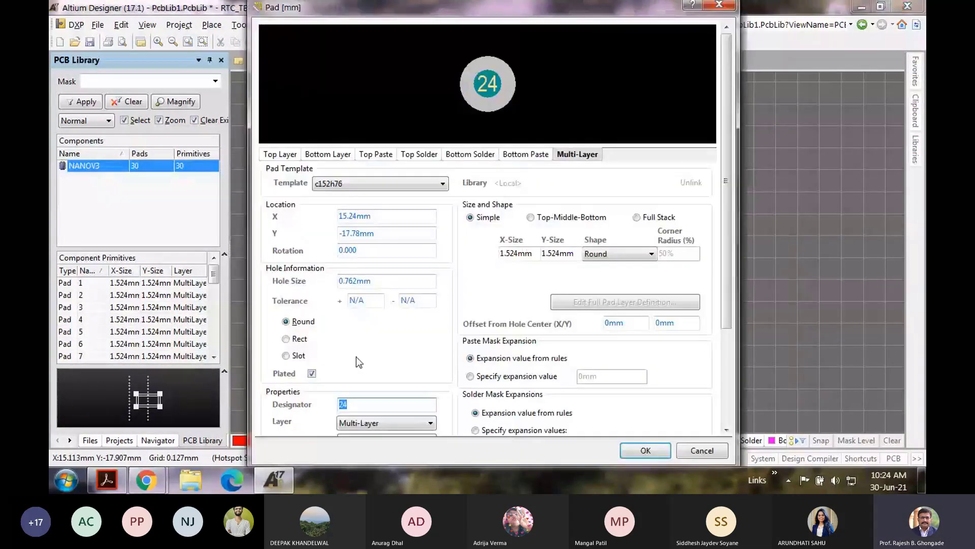
pyautogui.write('23')
pyautogui.click(626, 451)
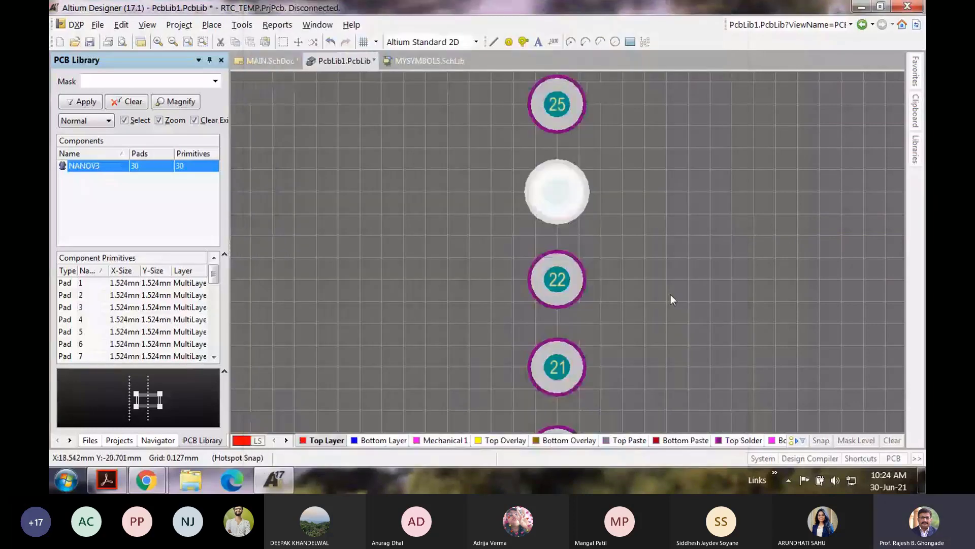
pyautogui.scroll(2, 562, 220)
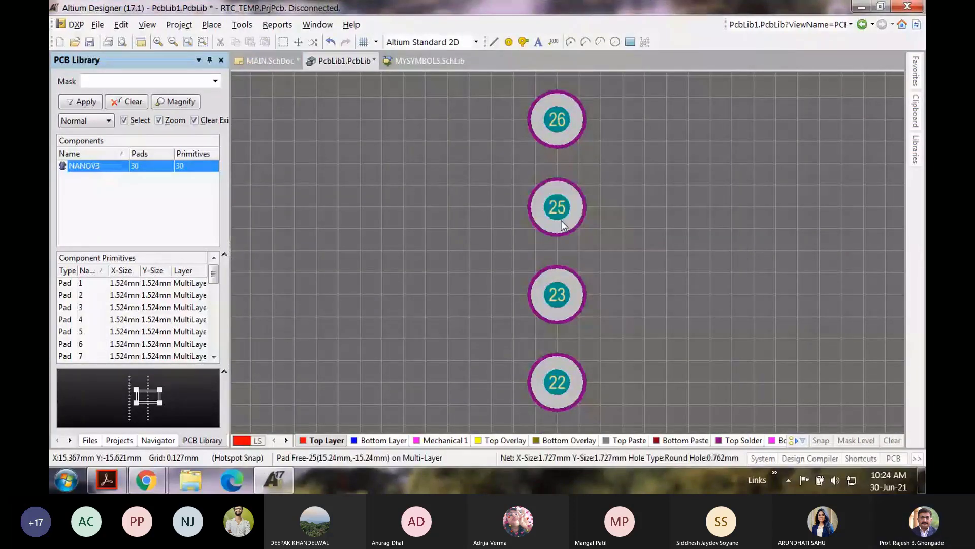
pyautogui.doubleClick(562, 220)
pyautogui.write('24')
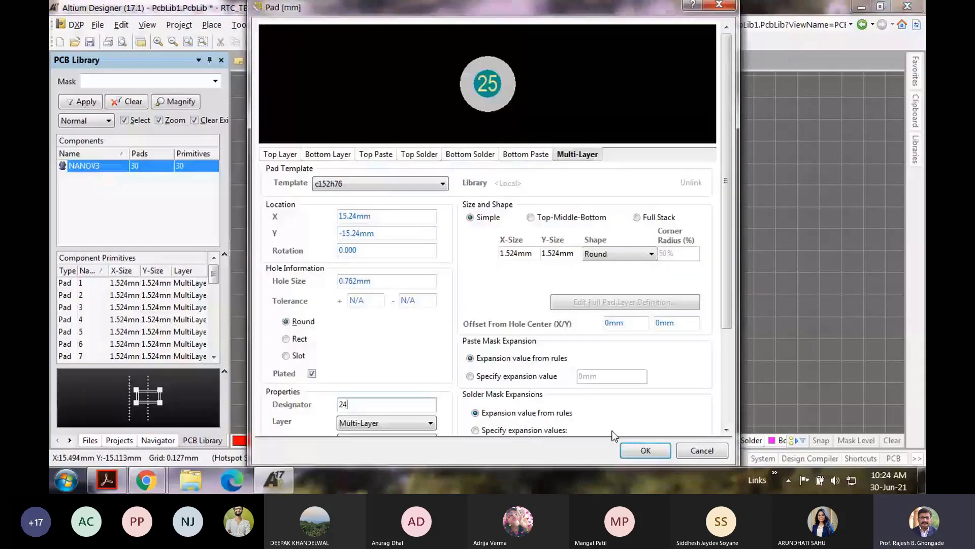
pyautogui.press('Return')
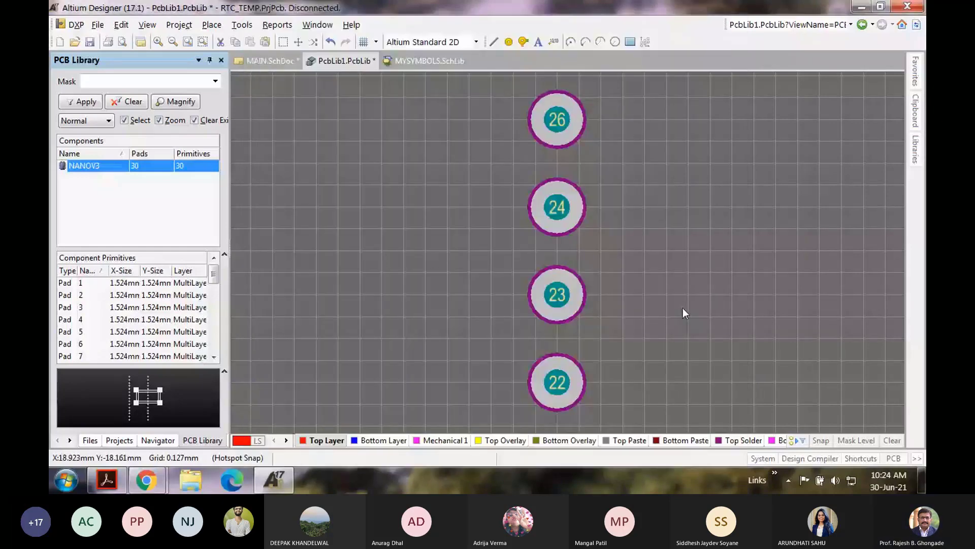
# Step: Renumber pads 26, 27, 28 and 29 as 25, 26, 27 and 28
pyautogui.scroll(2, 683, 308)
pyautogui.doubleClick(553, 236)
pyautogui.write('25')
pyautogui.press('Return')
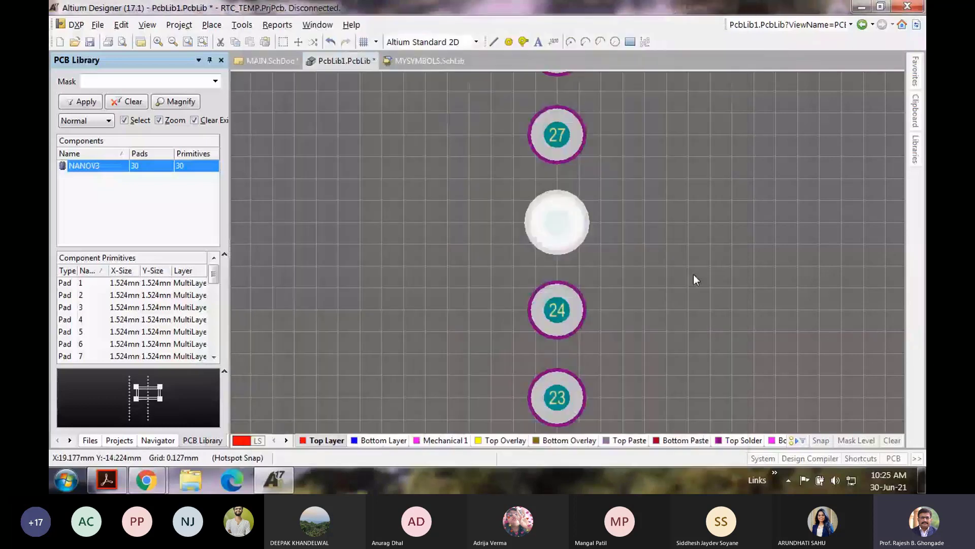
pyautogui.scroll(1, 694, 275)
pyautogui.doubleClick(562, 187)
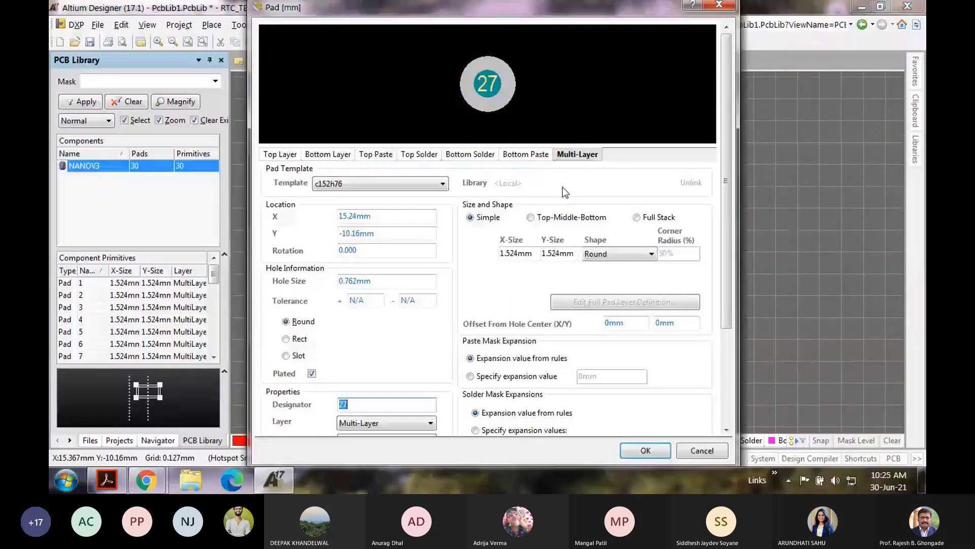
pyautogui.write('26')
pyautogui.press('Return')
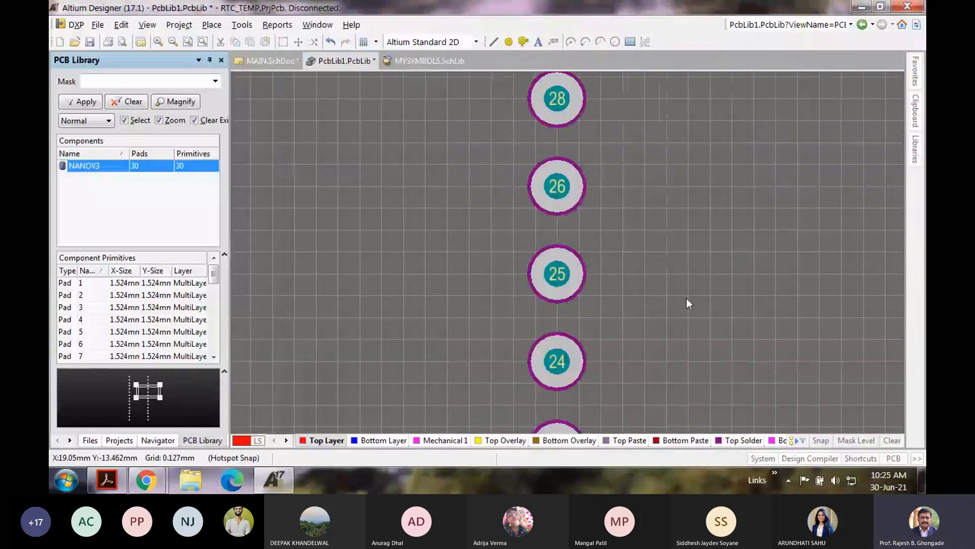
pyautogui.scroll(1, 687, 298)
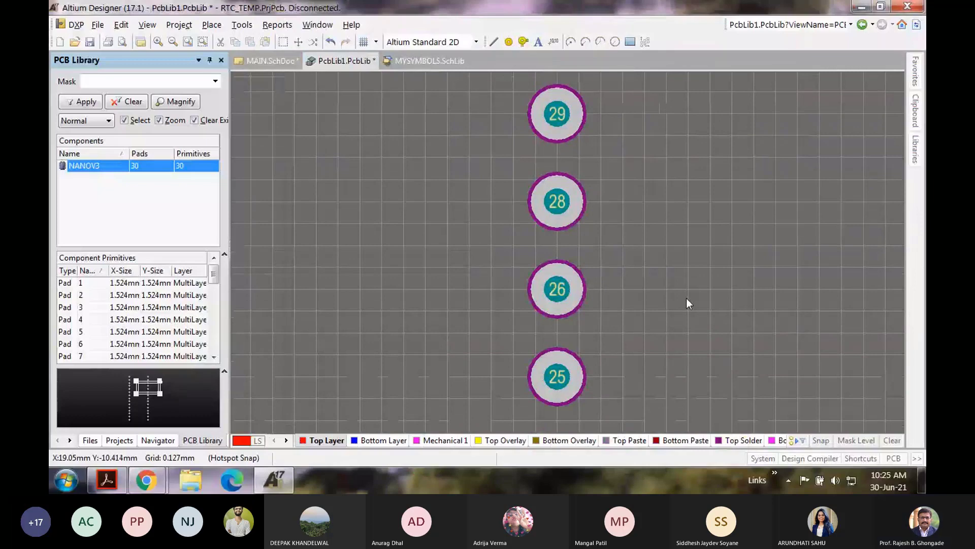
pyautogui.doubleClick(554, 203)
pyautogui.write('27')
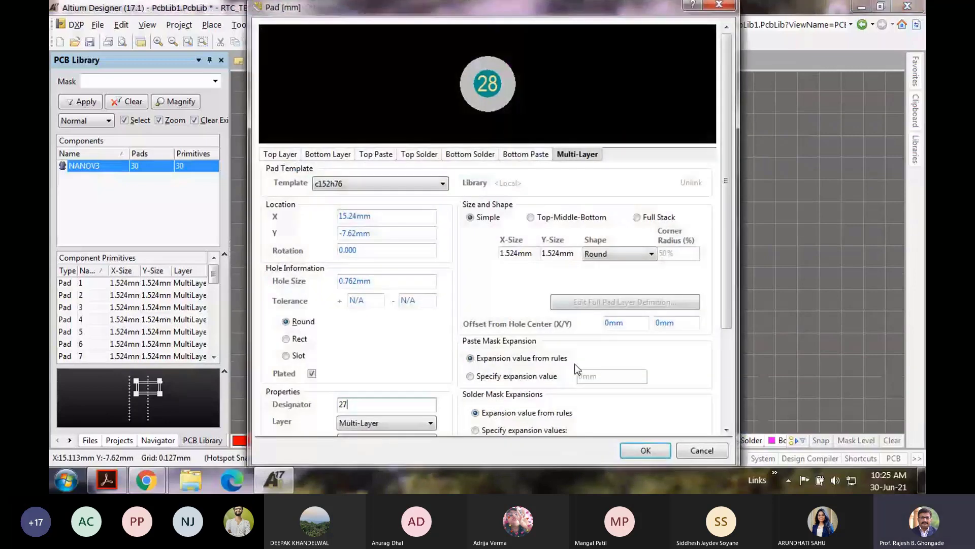
pyautogui.press('Return')
pyautogui.moveTo(542, 208); pyautogui.dragTo(551, 215)
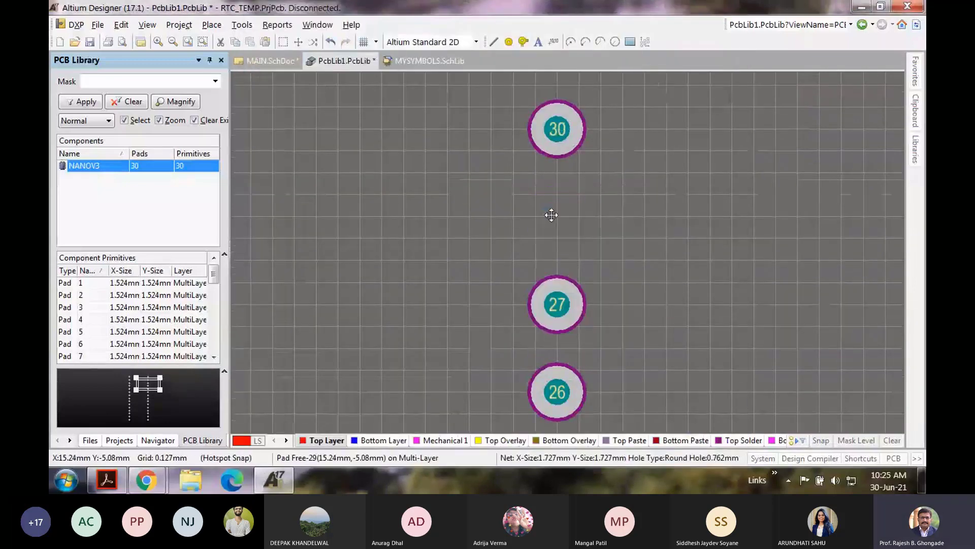
pyautogui.doubleClick(551, 214)
pyautogui.write('28')
pyautogui.press('Return')
pyautogui.click(691, 304)
# Step: Renumber the remaining pads 29 and 30 at the column top as 28 and 29
pyautogui.scroll(-7, 674, 286)
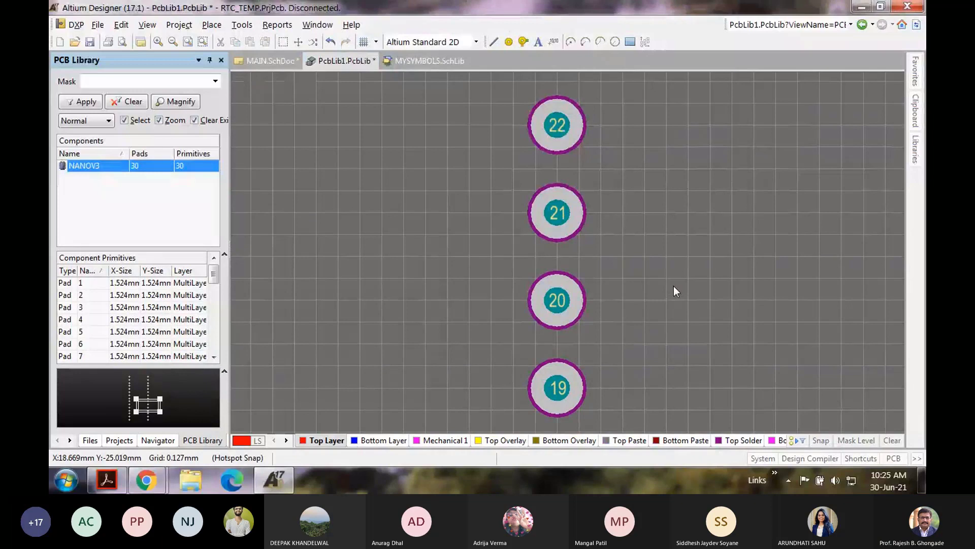
pyautogui.scroll(-3, 674, 286)
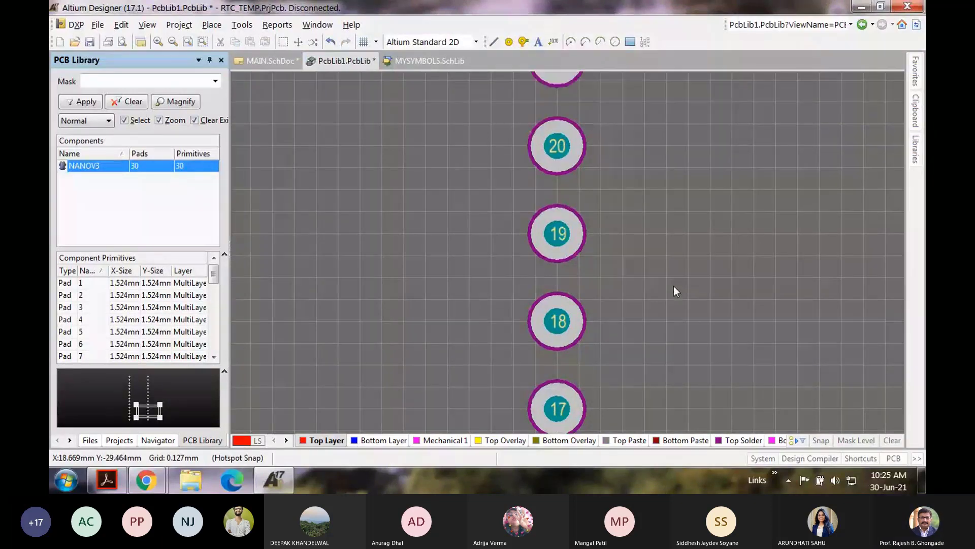
pyautogui.scroll(-3, 674, 285)
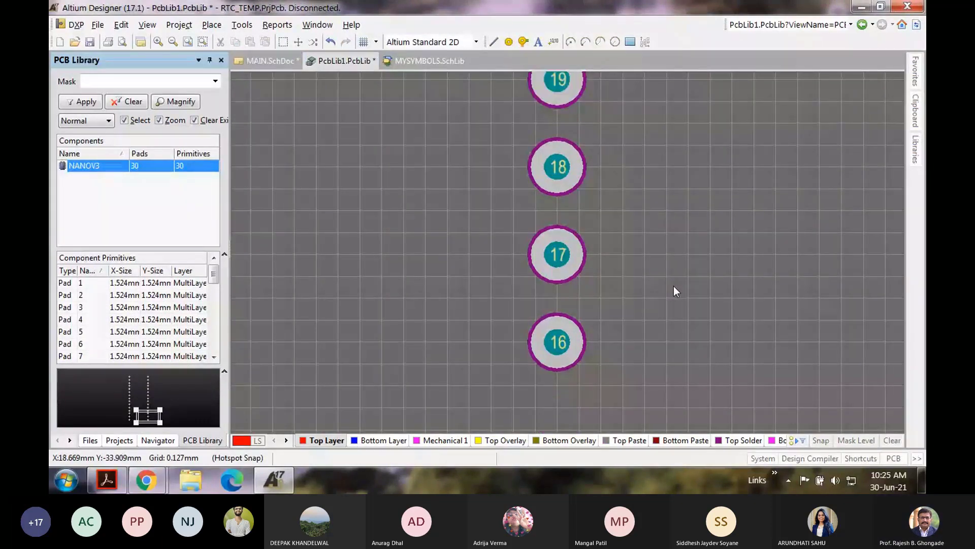
pyautogui.moveTo(384, 335); pyautogui.dragTo(417, 463, button='right')
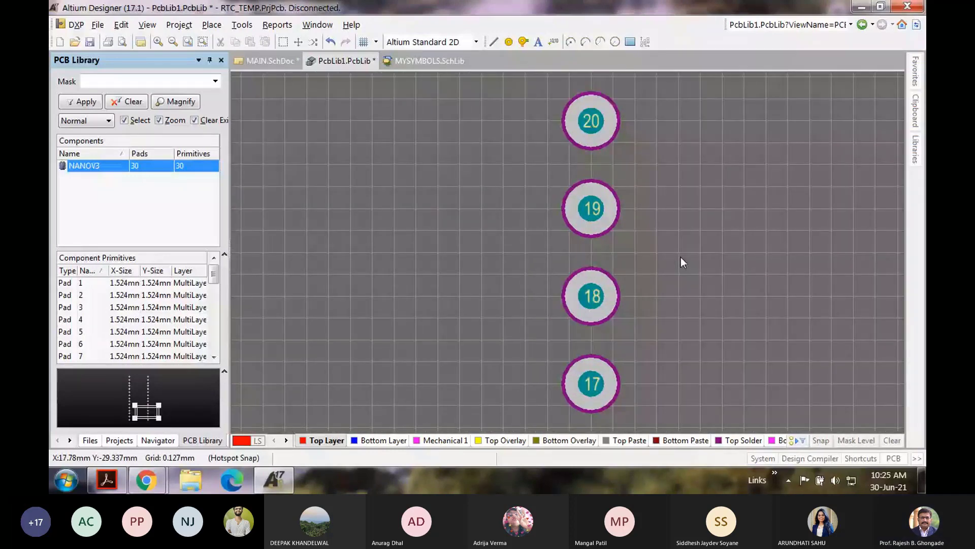
pyautogui.scroll(5, 680, 257)
pyautogui.scroll(1, 680, 257)
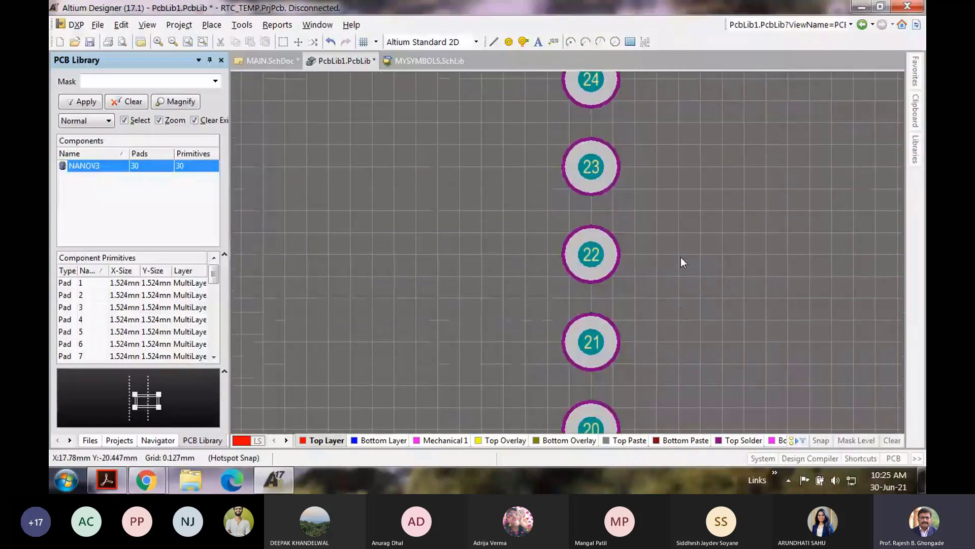
pyautogui.scroll(1, 680, 257)
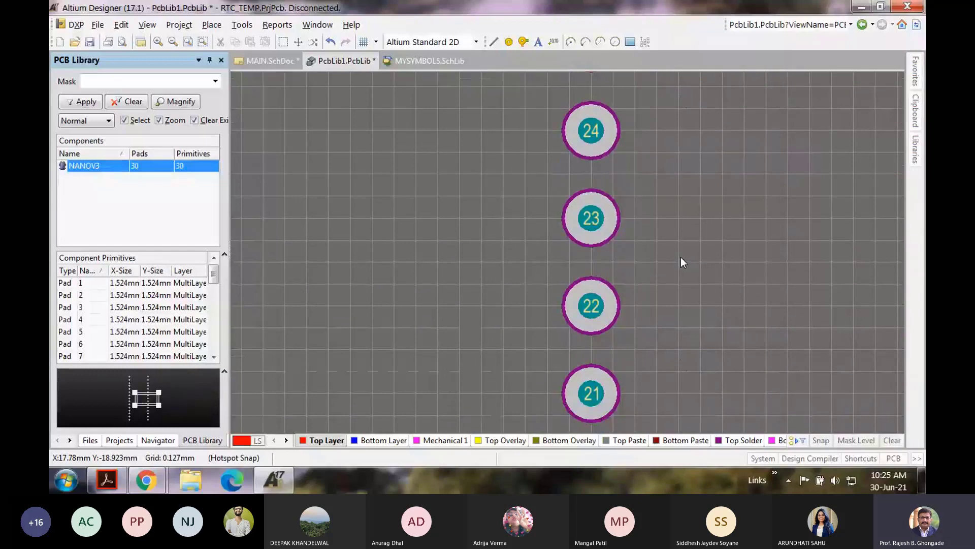
pyautogui.scroll(1, 681, 257)
pyautogui.scroll(5, 680, 262)
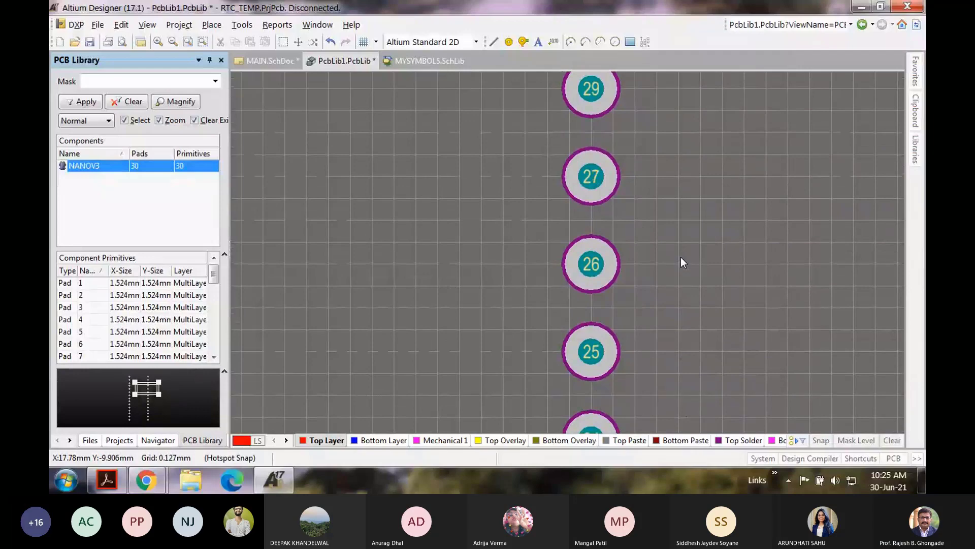
pyautogui.scroll(1, 680, 257)
pyautogui.scroll(1, 671, 238)
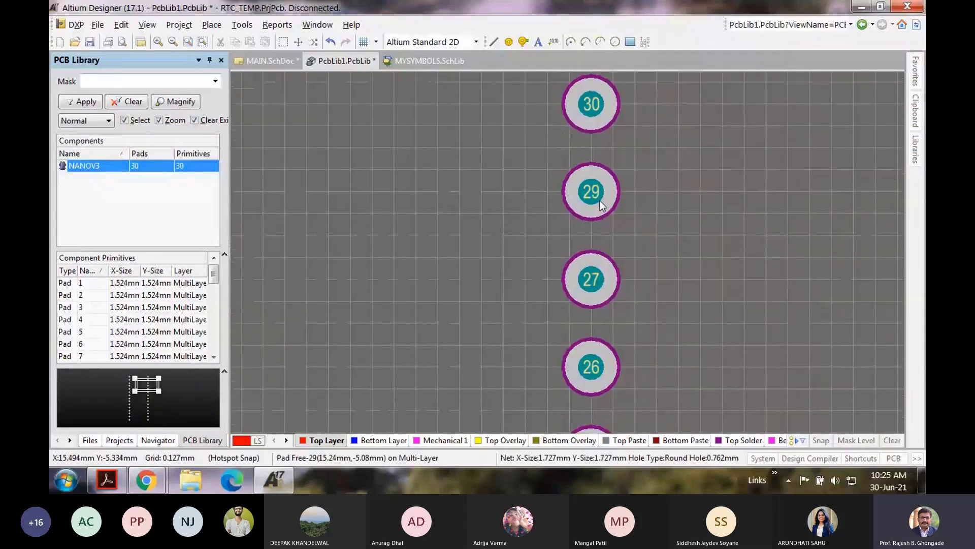
pyautogui.scroll(1, 696, 182)
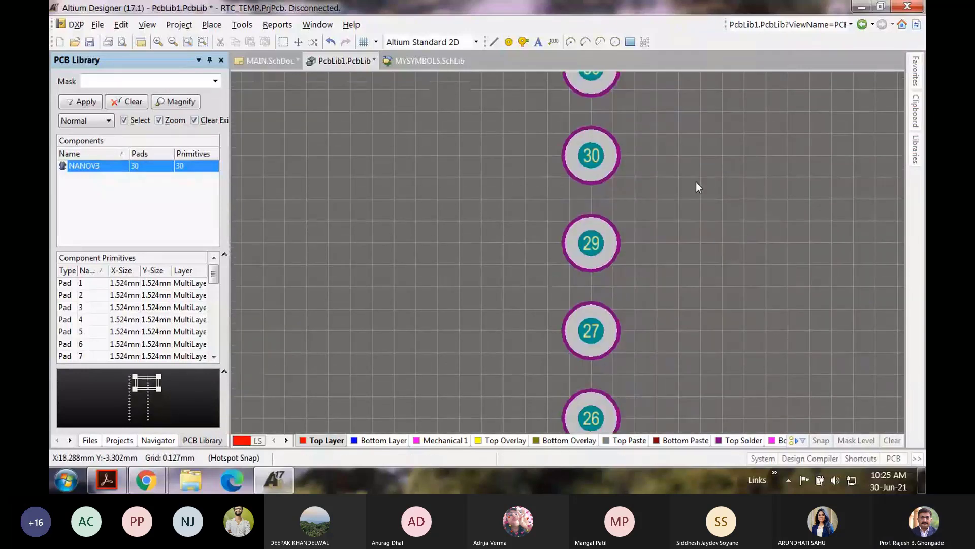
pyautogui.doubleClick(610, 249)
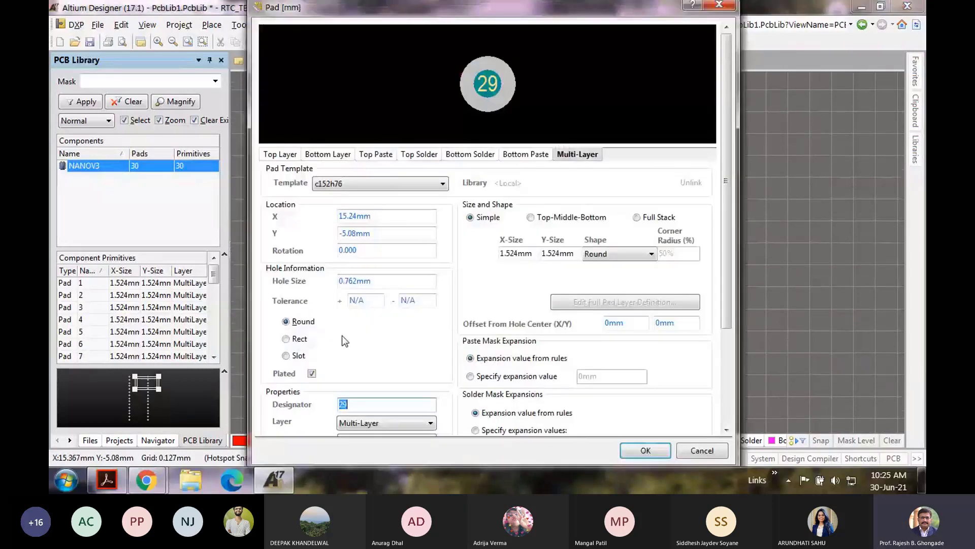
pyautogui.write('28')
pyautogui.press('Return')
pyautogui.doubleClick(567, 157)
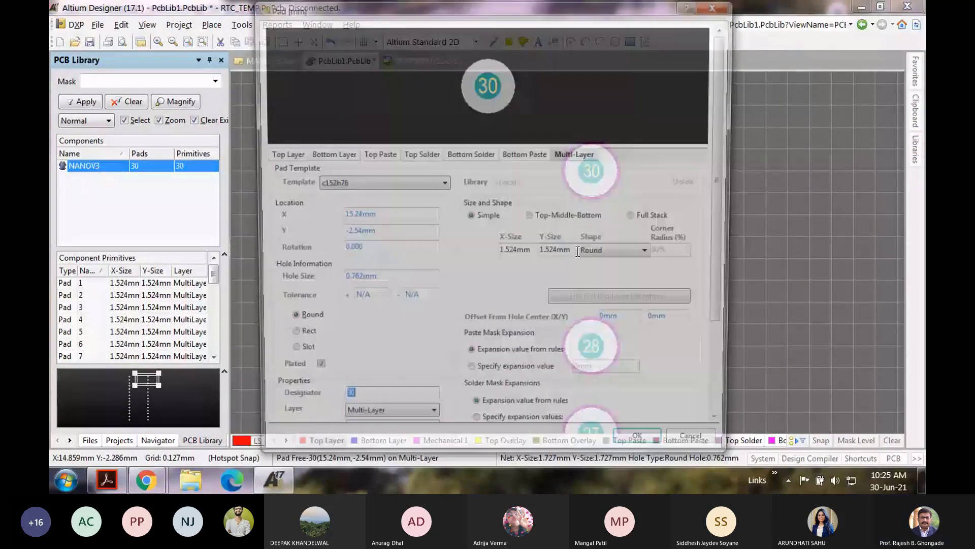
pyautogui.write('29')
pyautogui.press('Return')
pyautogui.keyDown('ctrl'); pyautogui.scroll(-4, 532, 255); pyautogui.keyUp('ctrl')
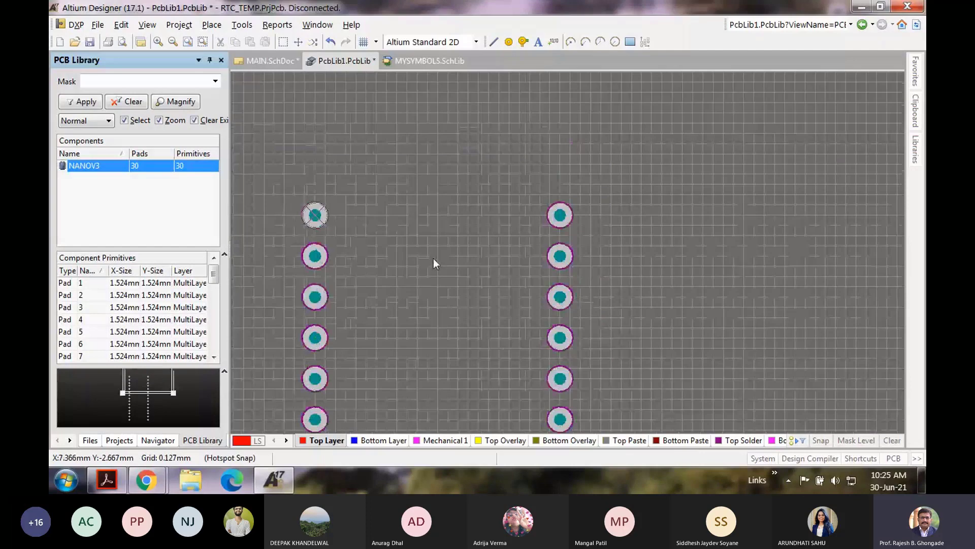
# Step: Save the 30-pad NANOV3 library as MYFOOTPRINT.PcbLib in the WORKSHOP folder
pyautogui.scroll(-3, 434, 258)
pyautogui.keyDown('ctrl'); pyautogui.scroll(-2, 433, 258); pyautogui.keyUp('ctrl')
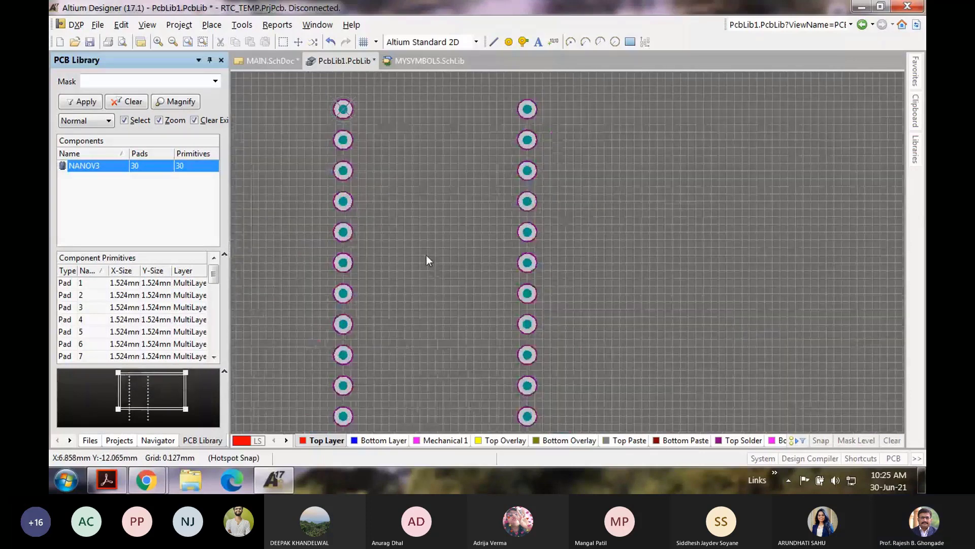
pyautogui.keyDown('ctrl'); pyautogui.scroll(-1, 426, 255); pyautogui.keyUp('ctrl')
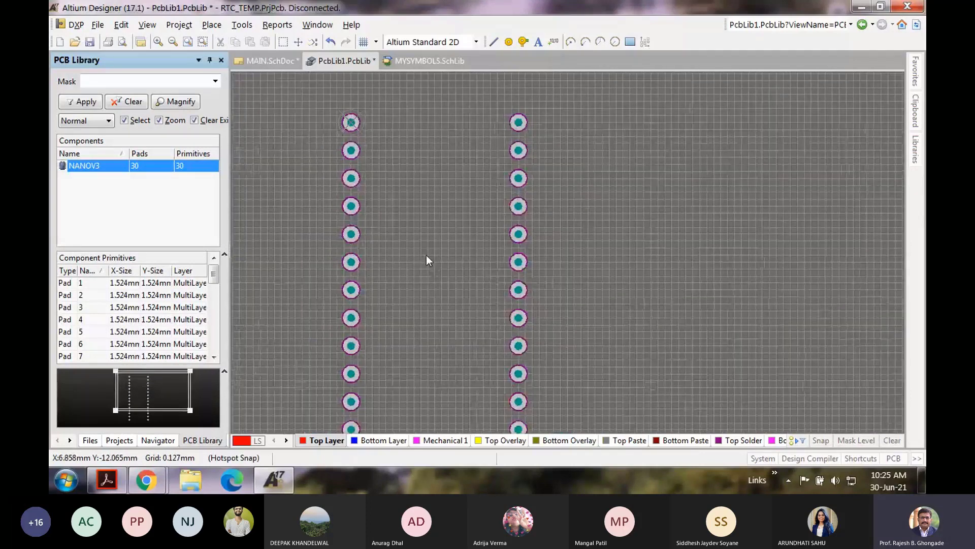
pyautogui.keyDown('ctrl'); pyautogui.scroll(-1, 426, 256); pyautogui.keyUp('ctrl')
pyautogui.scroll(-2, 426, 255)
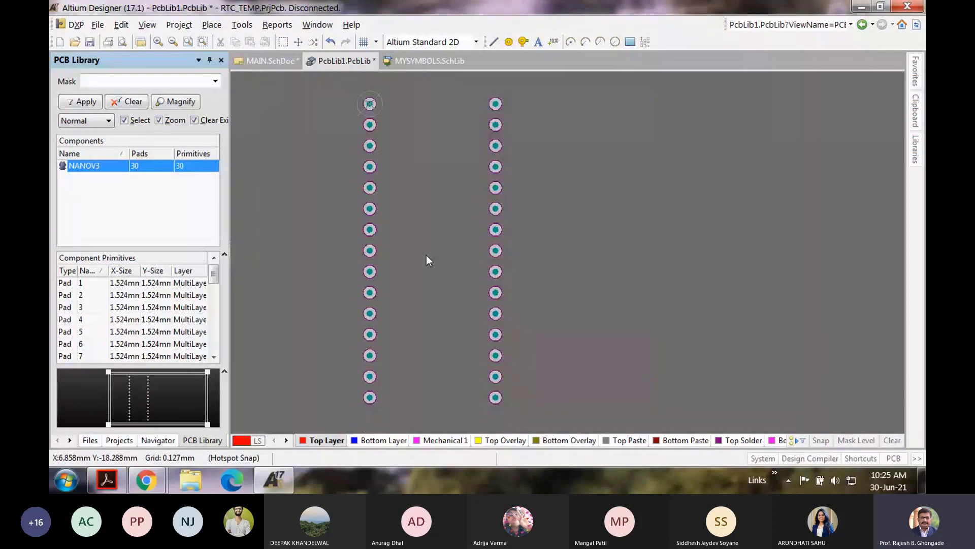
pyautogui.keyDown('ctrl'); pyautogui.scroll(1, 410, 257); pyautogui.keyUp('ctrl')
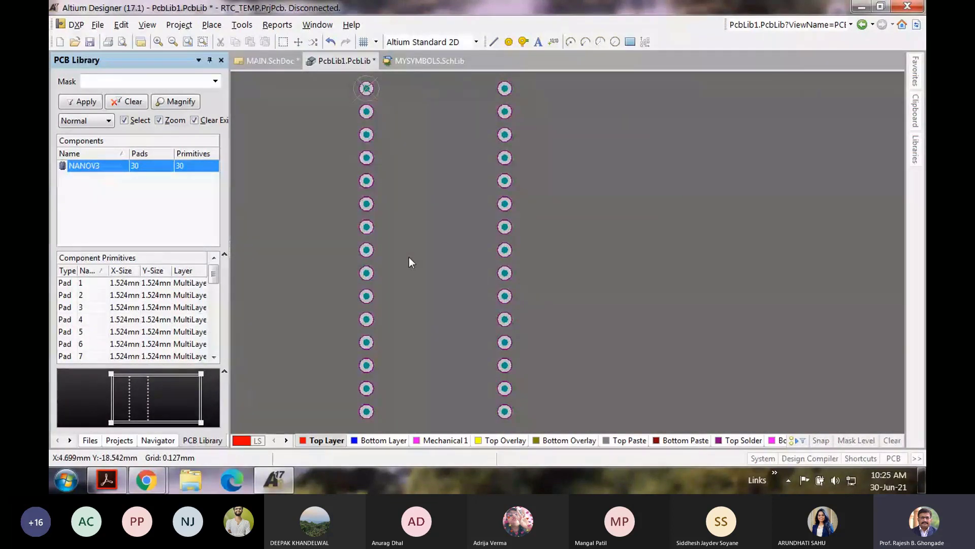
pyautogui.click(97, 28)
pyautogui.click(151, 171)
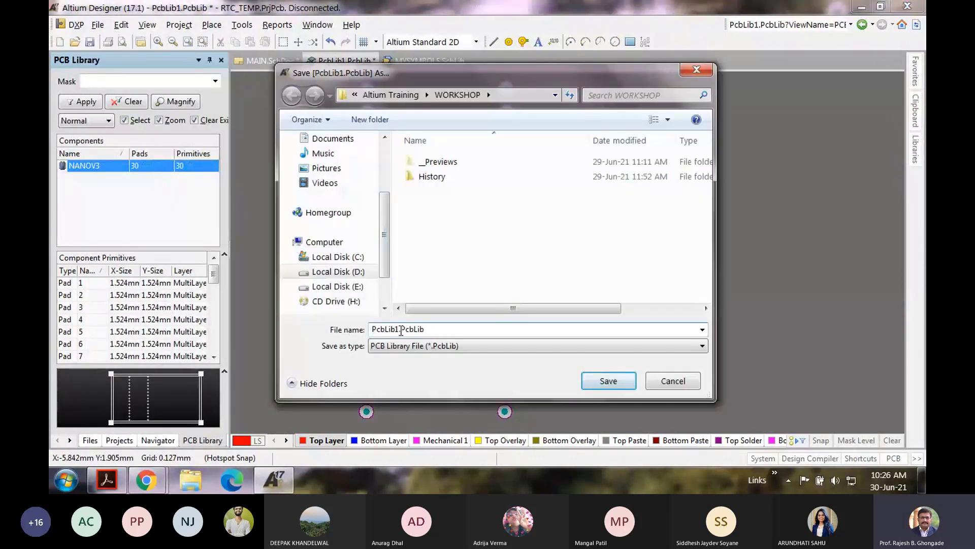
pyautogui.write('MY')
pyautogui.write('FOOTPRI')
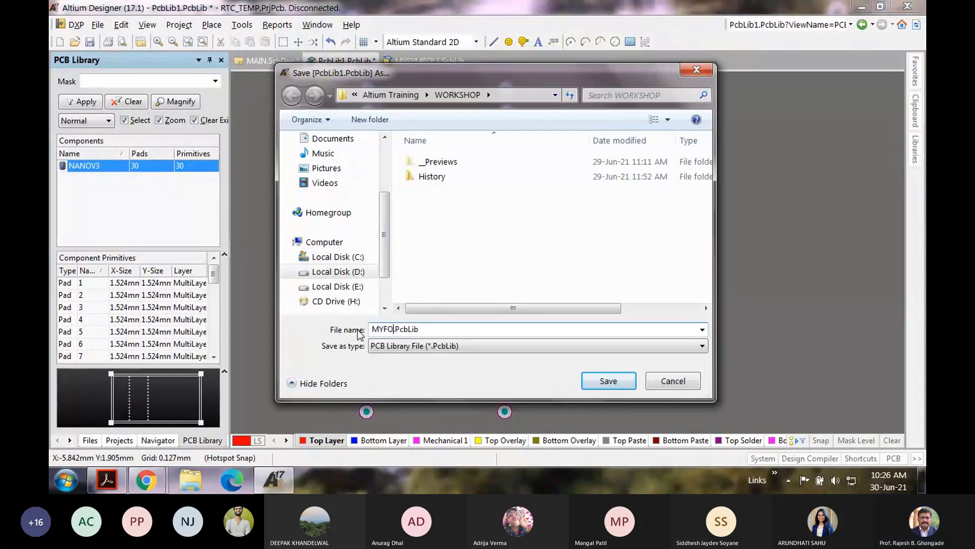
pyautogui.write('NT')
pyautogui.click(609, 380)
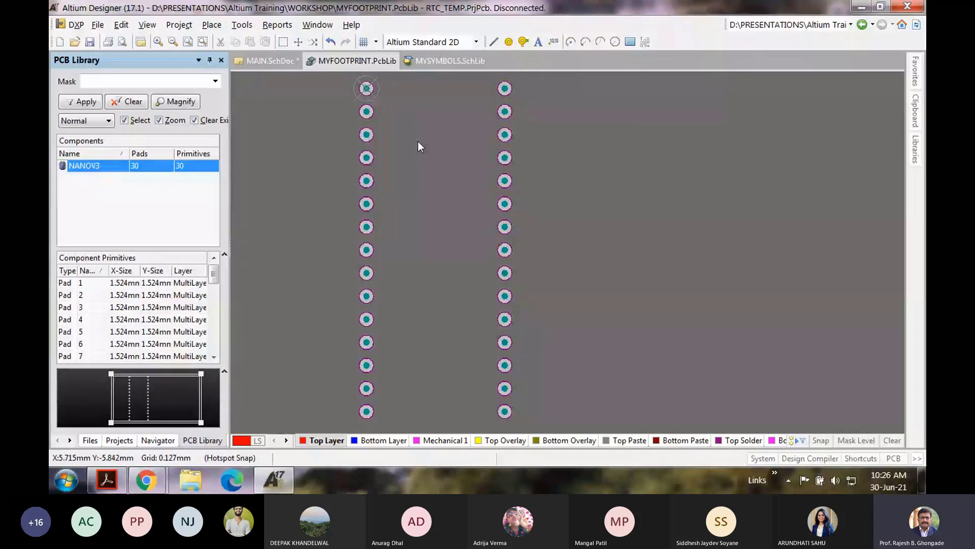
# Step: Check the Nano drawing's 2,64, 40,64 and 43,18 outline dimensions, then return to Altium
pyautogui.scroll(2, 418, 142)
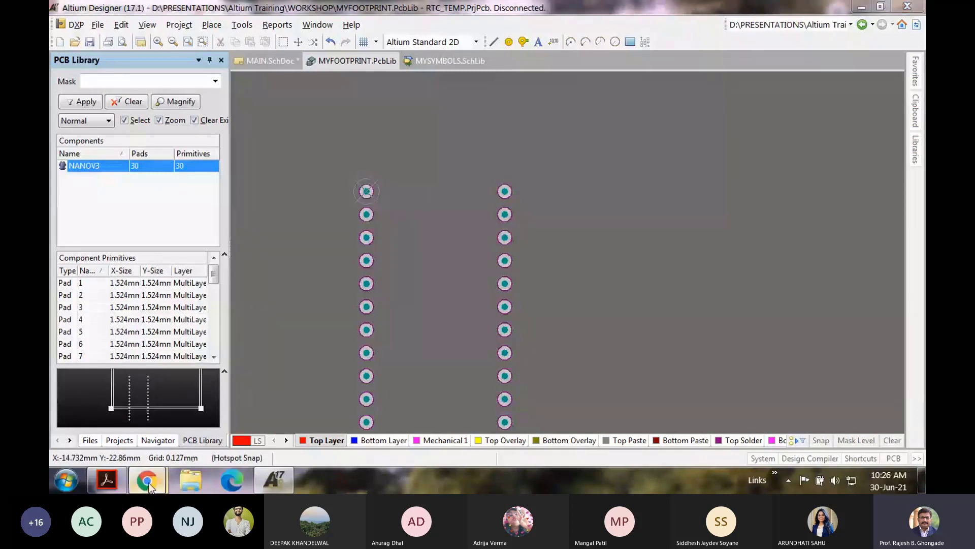
pyautogui.moveTo(147, 478)
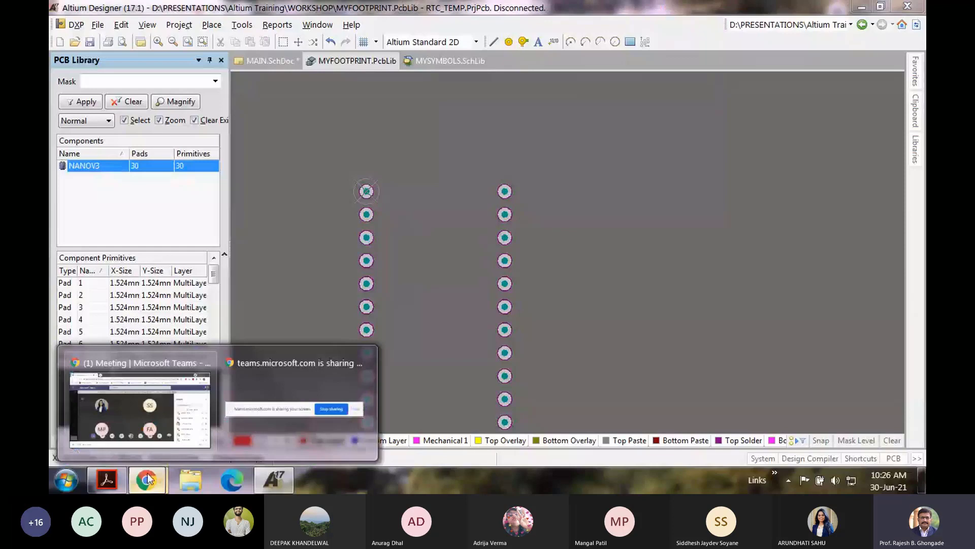
pyautogui.click(107, 480)
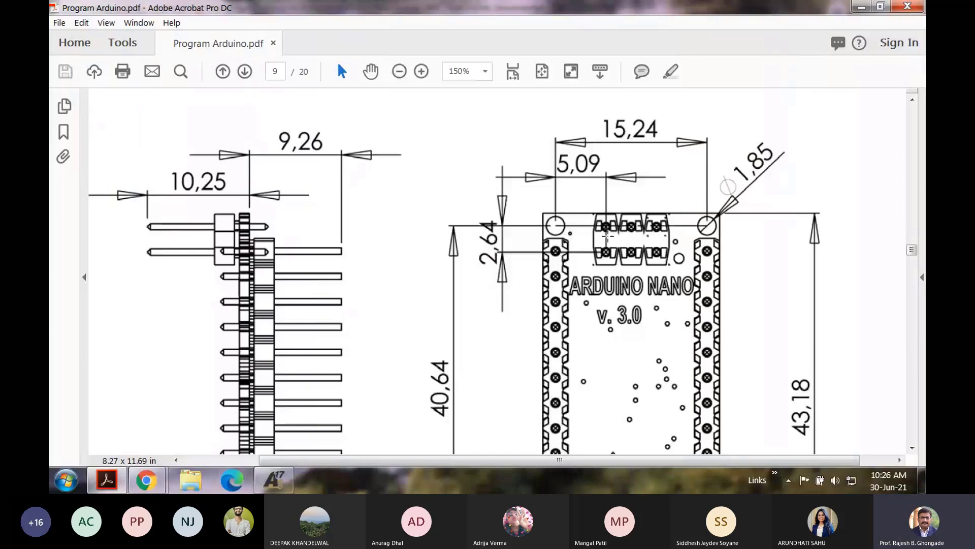
pyautogui.scroll(-5, 607, 235)
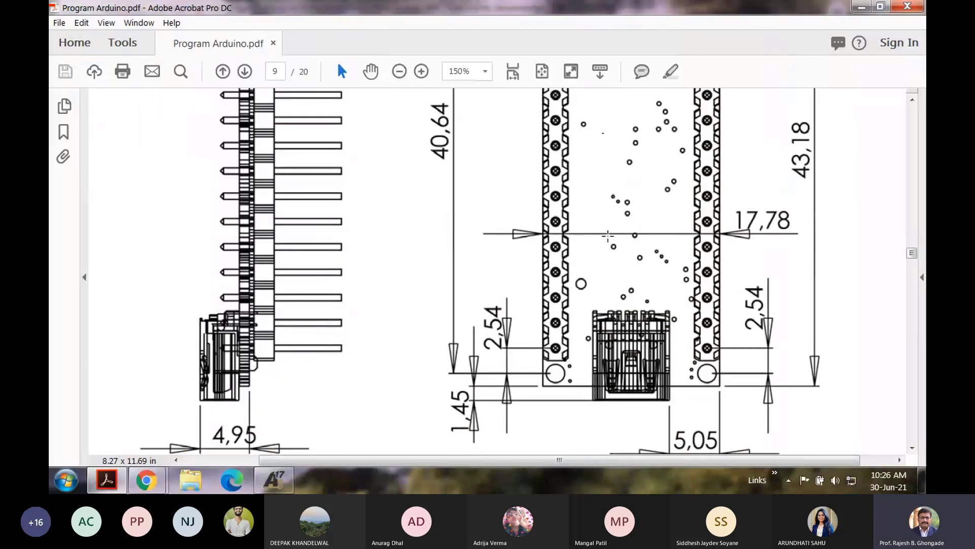
pyautogui.scroll(4, 710, 184)
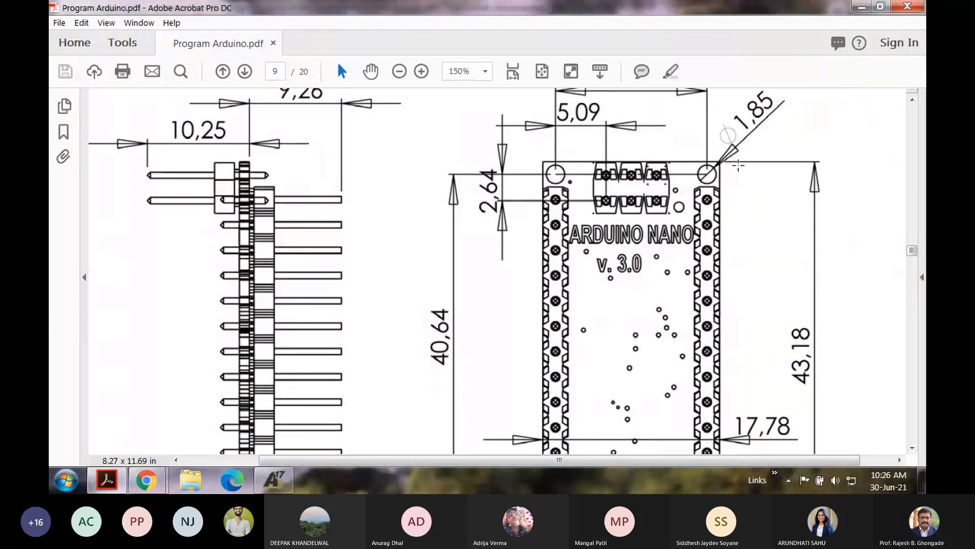
pyautogui.scroll(-5, 738, 165)
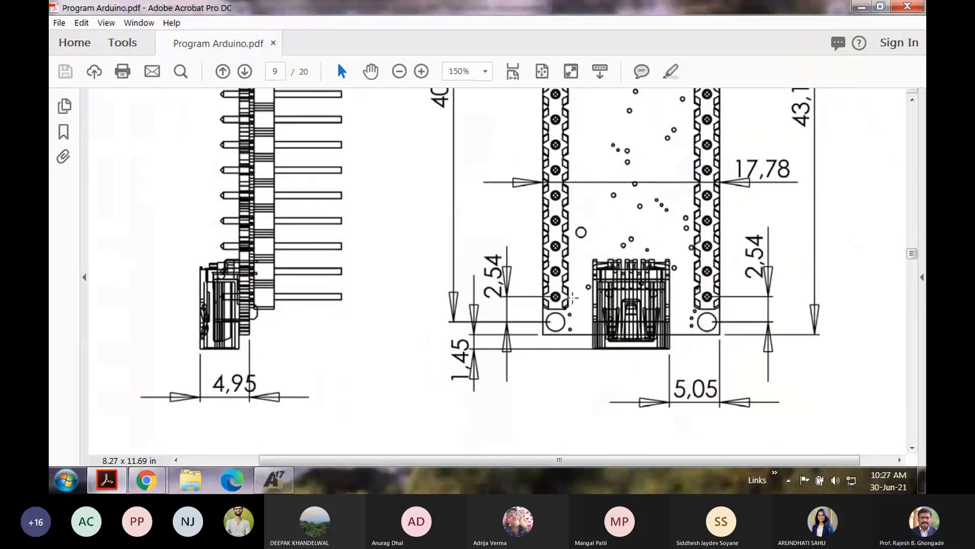
pyautogui.scroll(4, 572, 298)
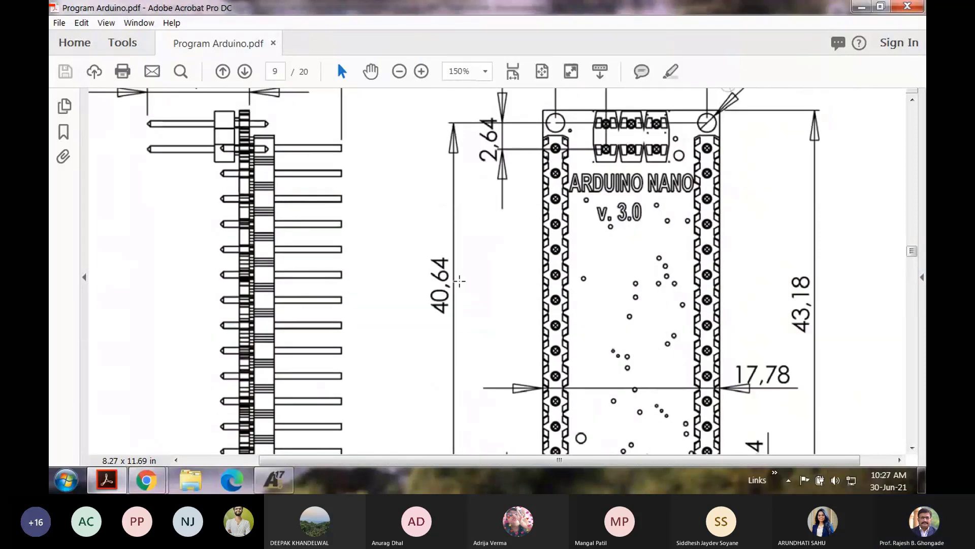
pyautogui.click(273, 480)
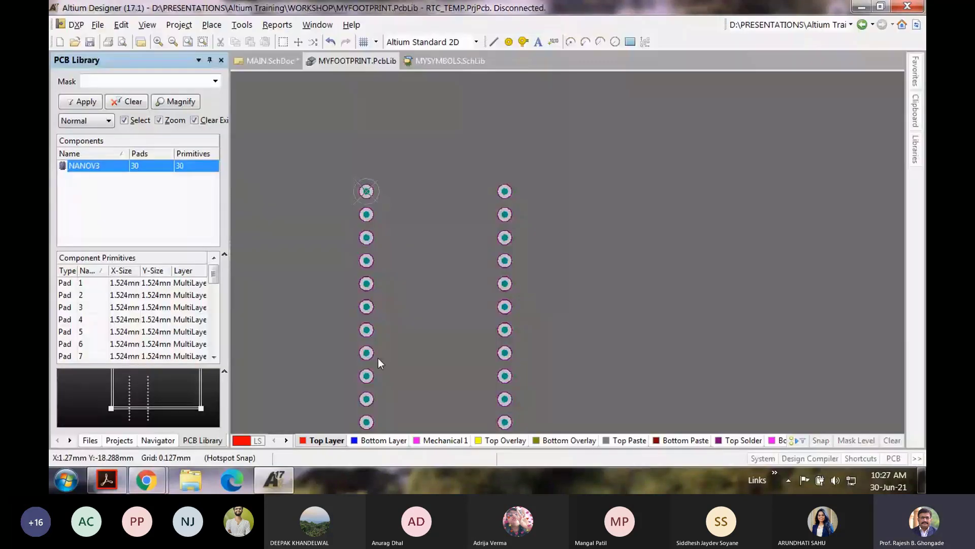
pyautogui.moveTo(147, 487)
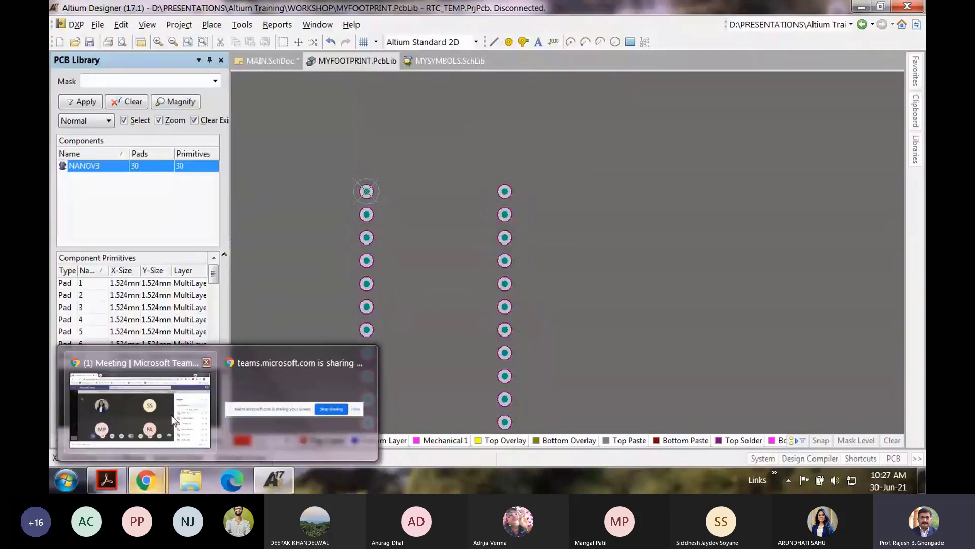
pyautogui.click(106, 480)
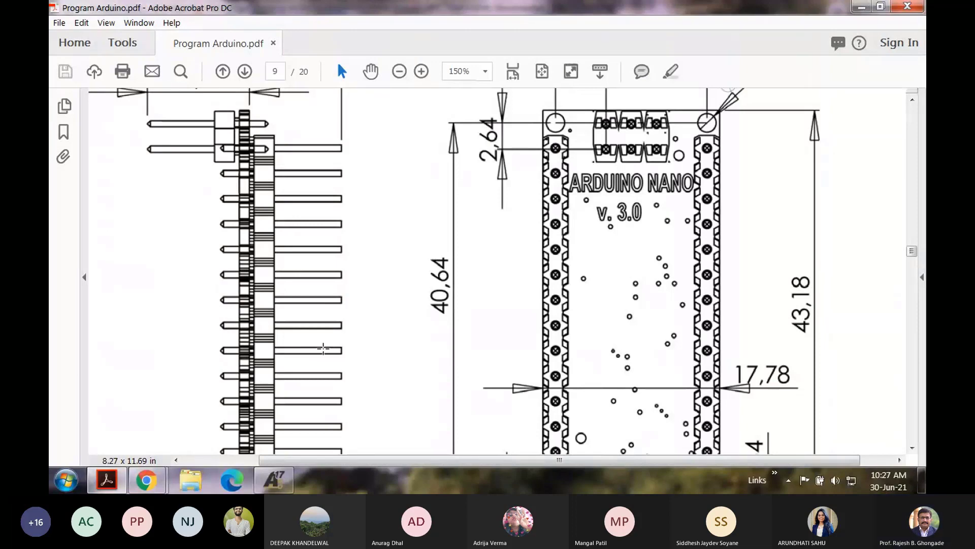
pyautogui.click(273, 480)
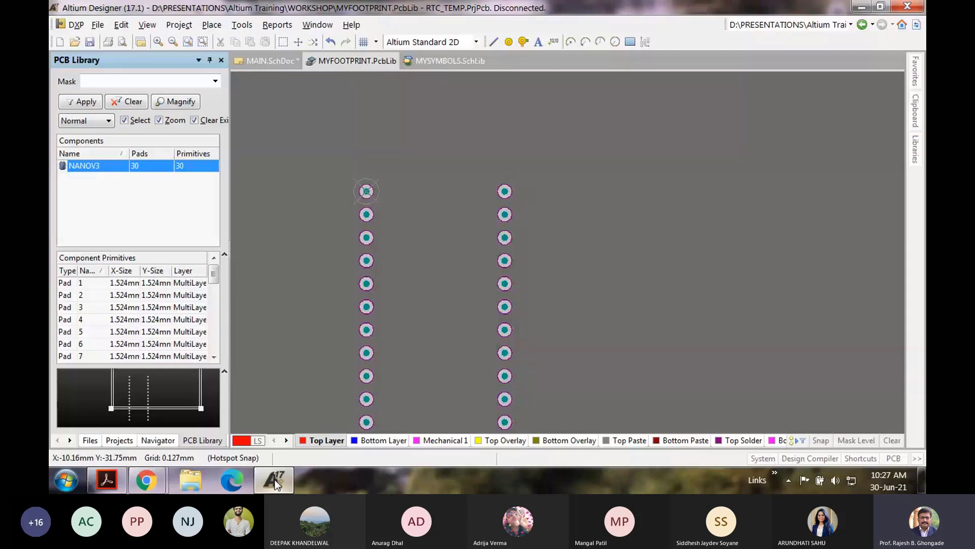
# Step: Place a mounting pad above pad 1 at X 0mm, Y 2.64mm with a 1.524mm hole
pyautogui.keyDown('ctrl'); pyautogui.scroll(5, 330, 183); pyautogui.keyUp('ctrl')
pyautogui.press('p')
pyautogui.press('p')
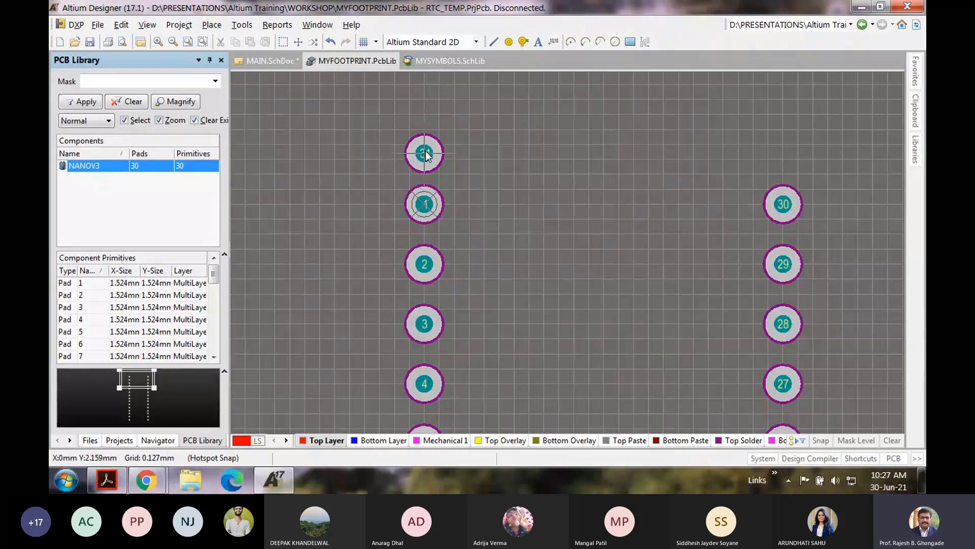
pyautogui.click(425, 153)
pyautogui.rightClick(426, 154)
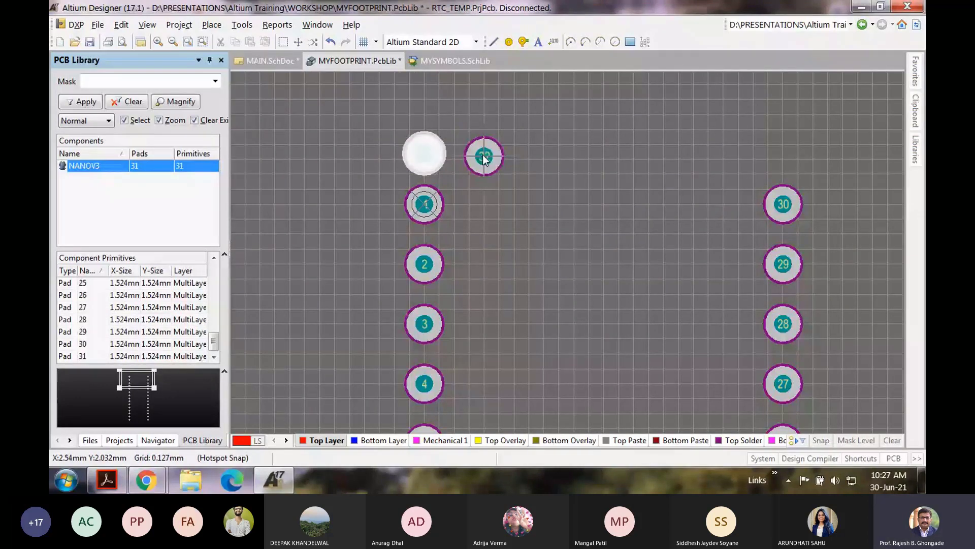
pyautogui.rightClick(484, 155)
pyautogui.doubleClick(431, 154)
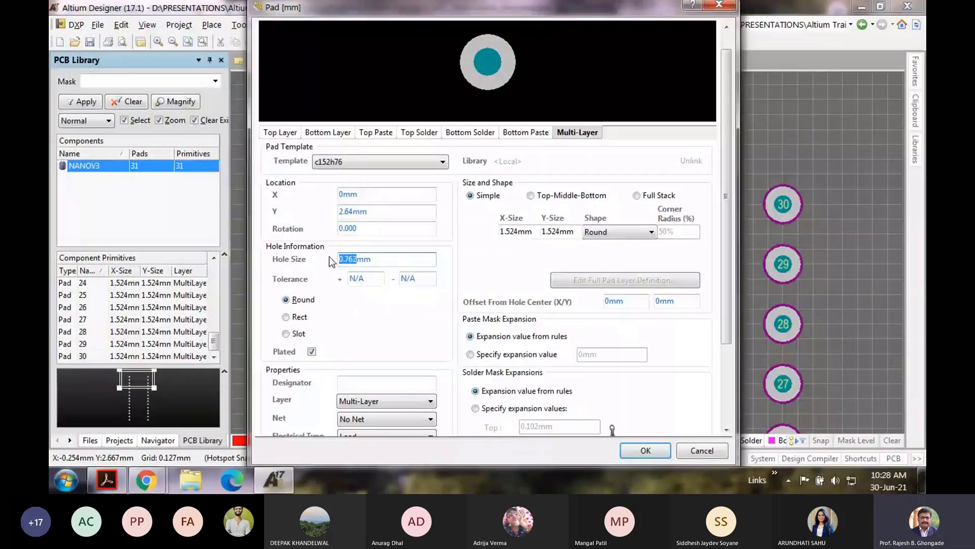
pyautogui.write('1')
pyautogui.write('.524')
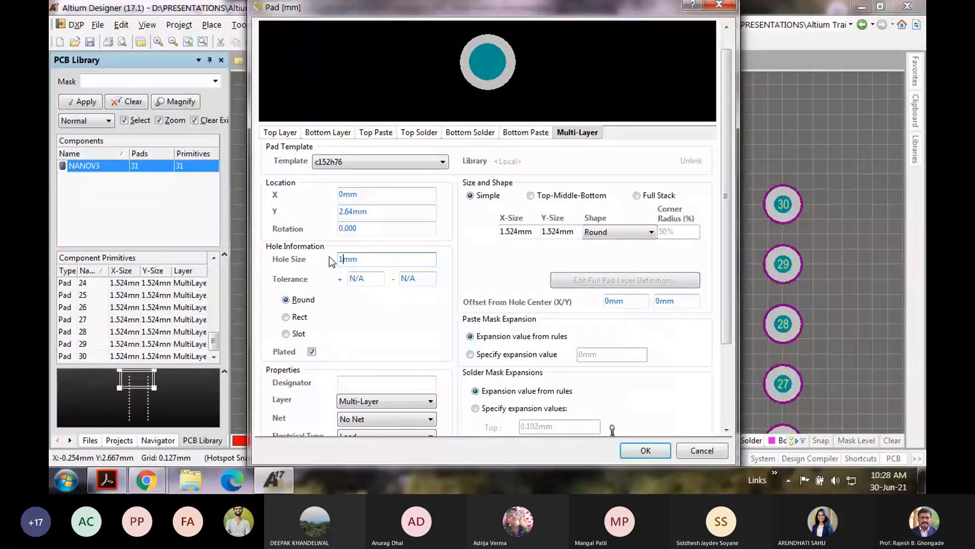
pyautogui.click(642, 451)
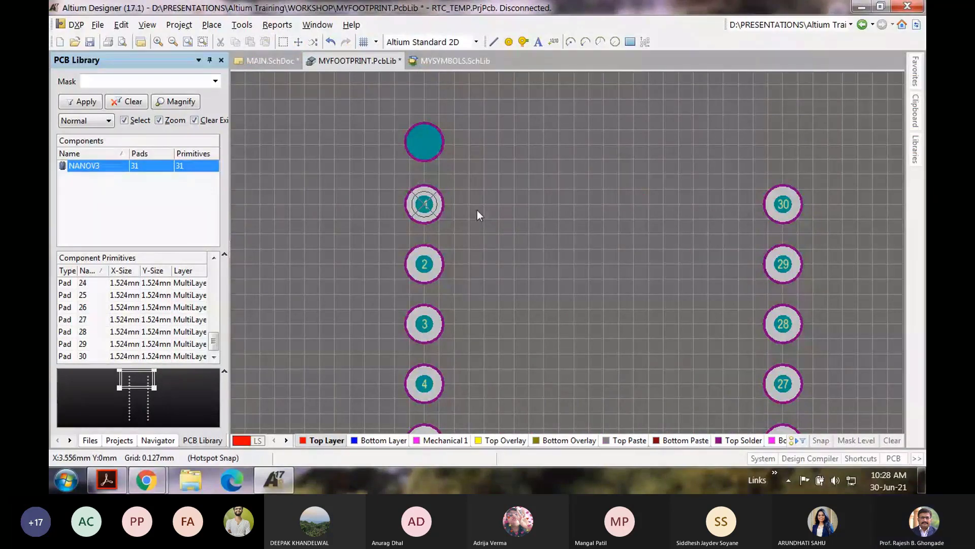
# Step: Deselect the new mounting pad and check the Arduino drawing PDF before returning to the library
pyautogui.moveTo(146, 480)
pyautogui.click(124, 416)
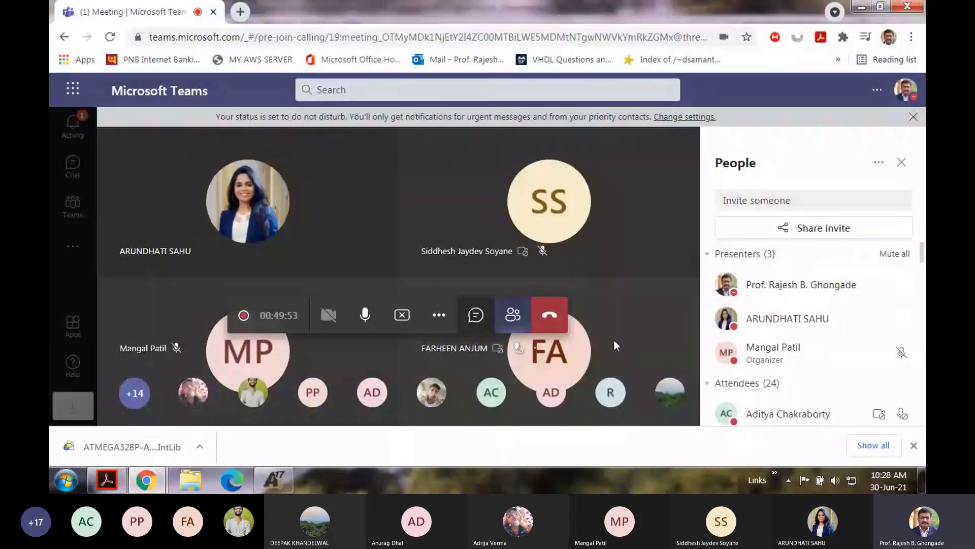
pyautogui.click(272, 479)
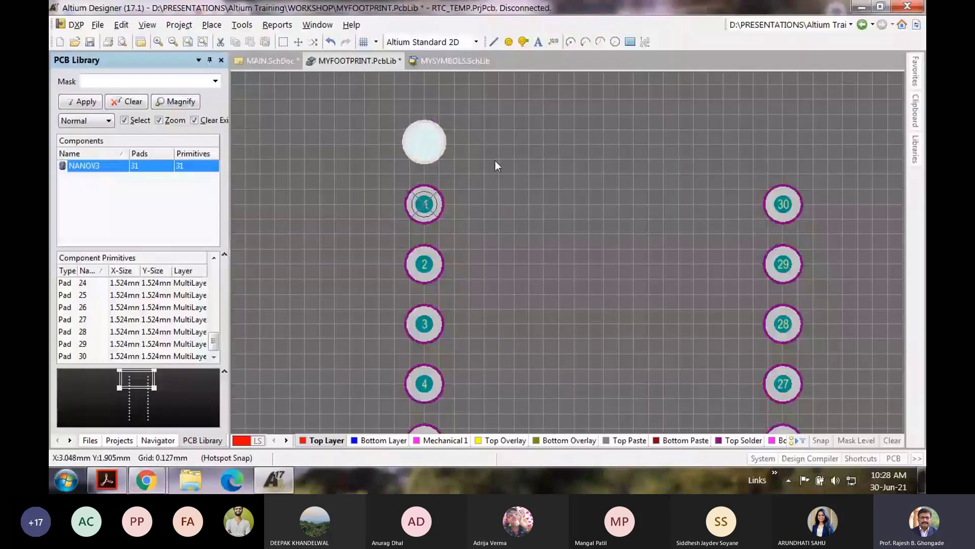
pyautogui.click(495, 161)
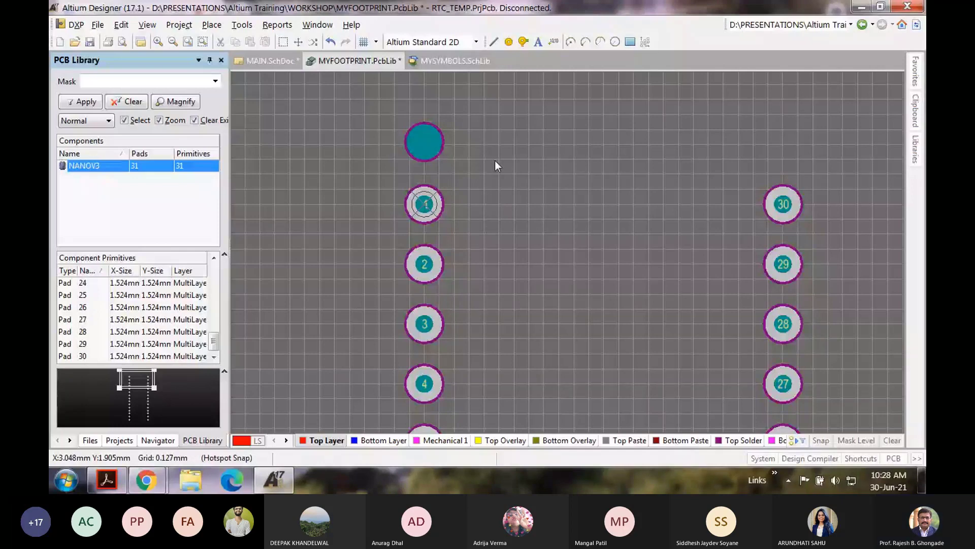
pyautogui.hotkey('alt', 'Tab')
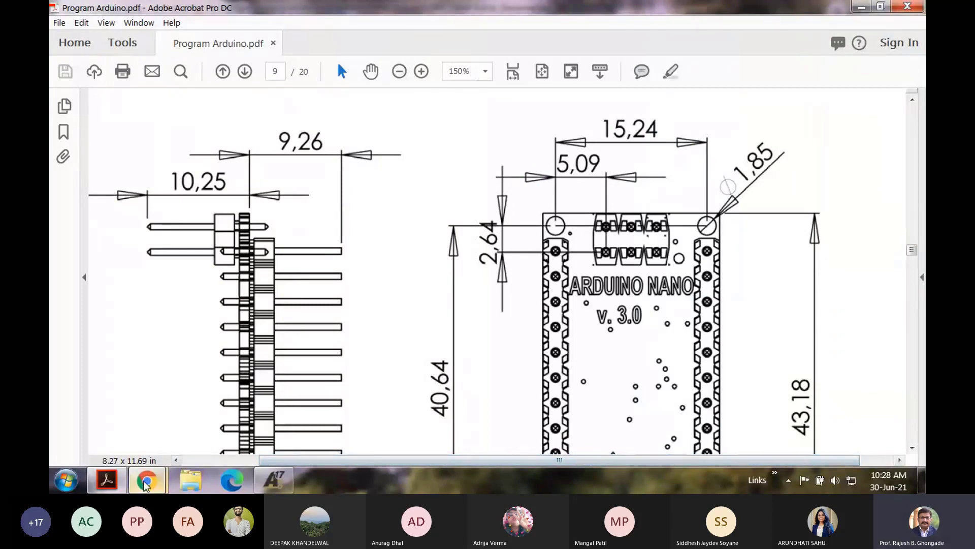
pyautogui.click(261, 482)
# Step: Copy the mounting pad from its centre and paste it above pad 30
pyautogui.rightClick(432, 133)
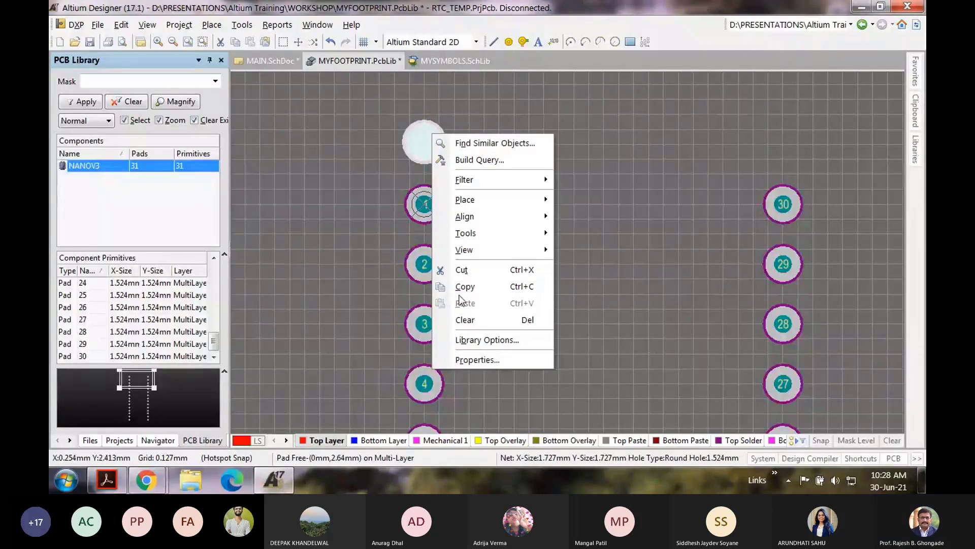
pyautogui.click(465, 287)
pyautogui.click(422, 140)
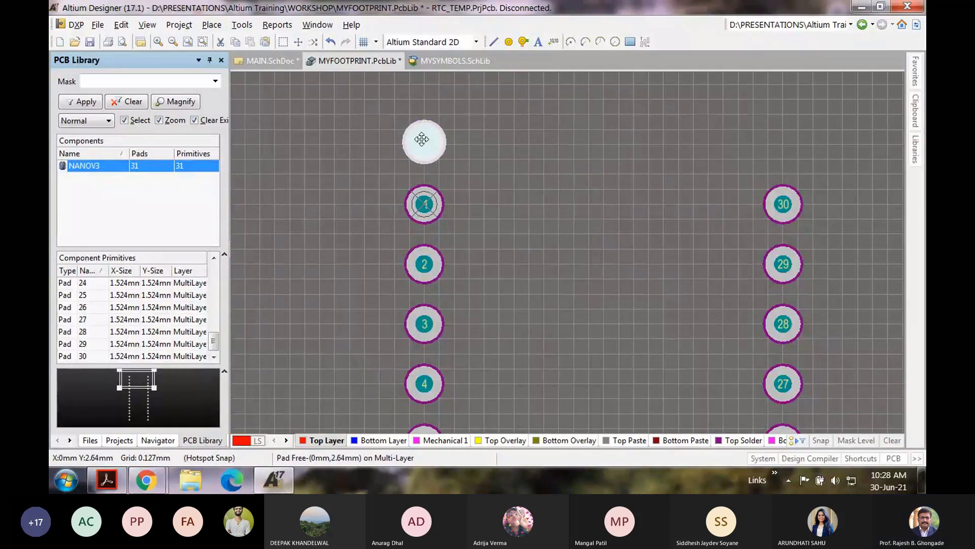
pyautogui.rightClick(485, 143)
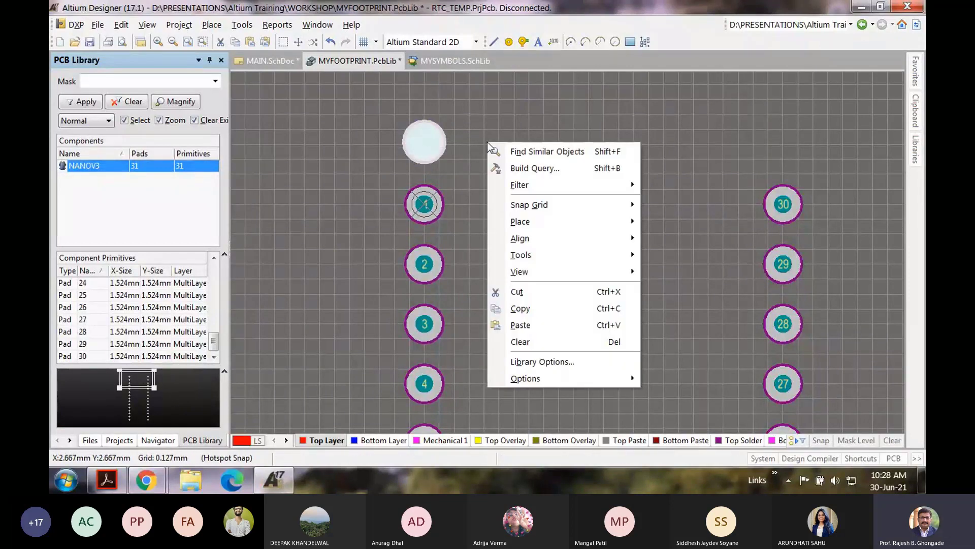
pyautogui.click(512, 325)
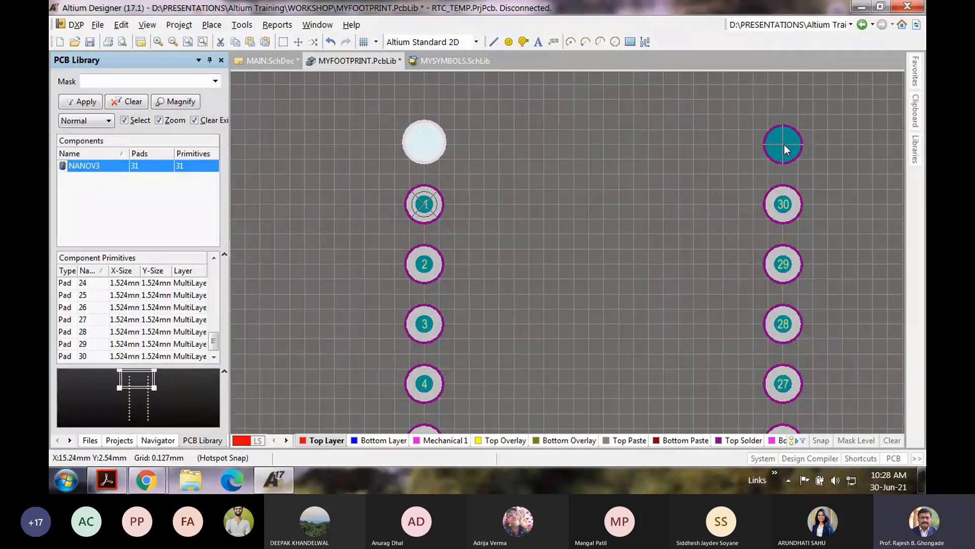
pyautogui.click(784, 148)
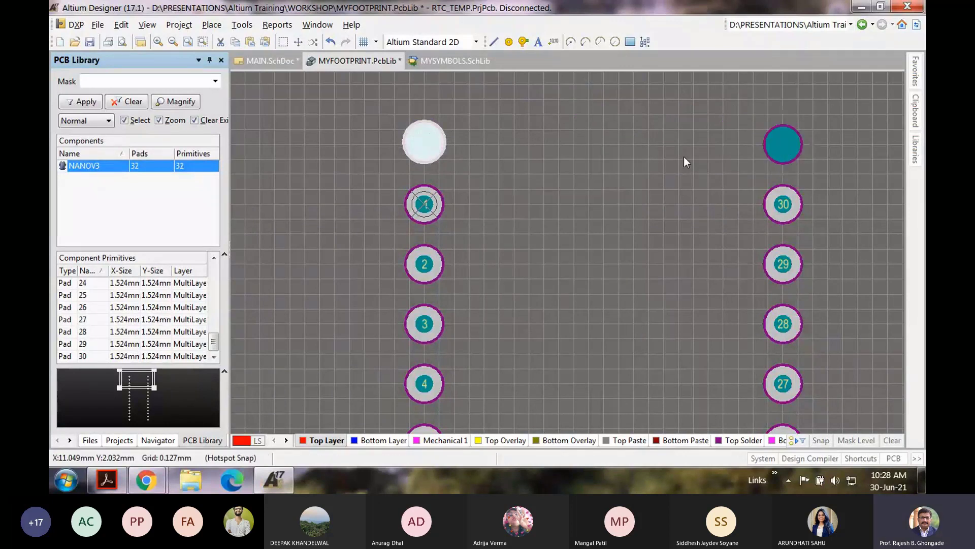
# Step: Set the copied pad's Y so it sits at X 15.24mm, level with the first mounting pad
pyautogui.doubleClick(781, 145)
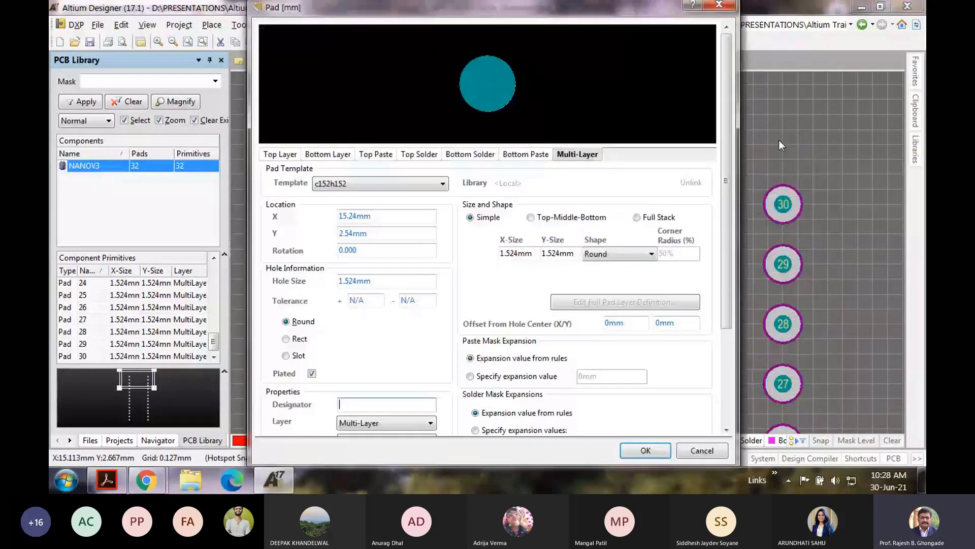
pyautogui.click(343, 235)
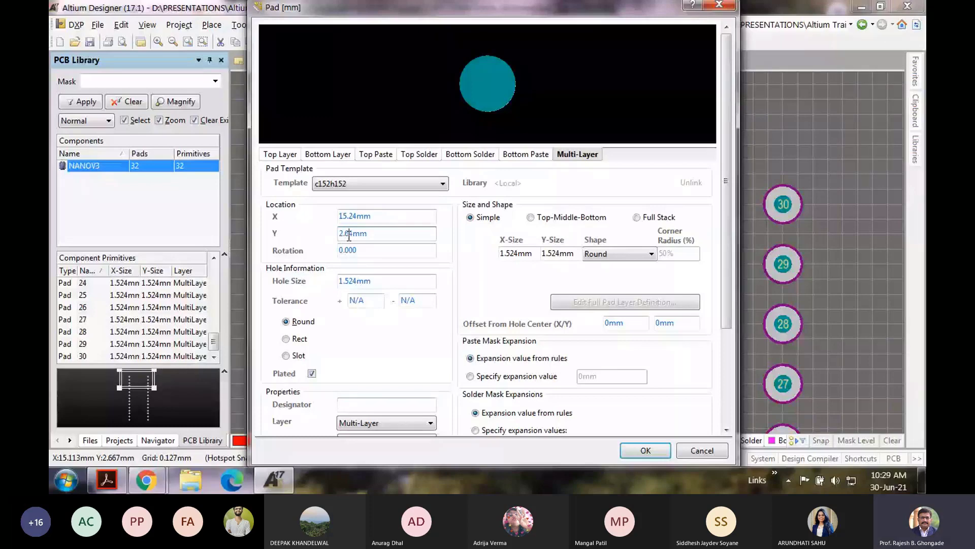
pyautogui.click(646, 450)
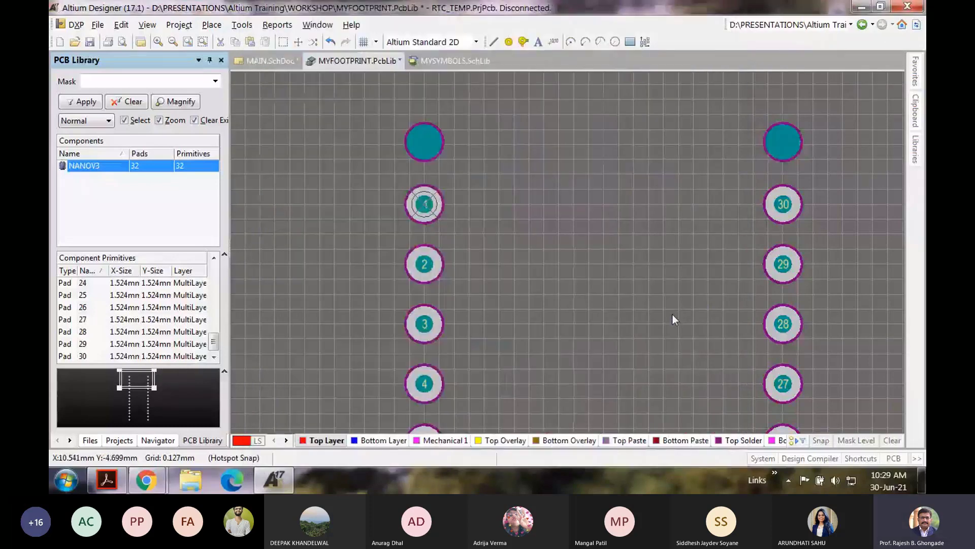
pyautogui.keyDown('ctrl'); pyautogui.scroll(-2, 622, 285); pyautogui.keyUp('ctrl')
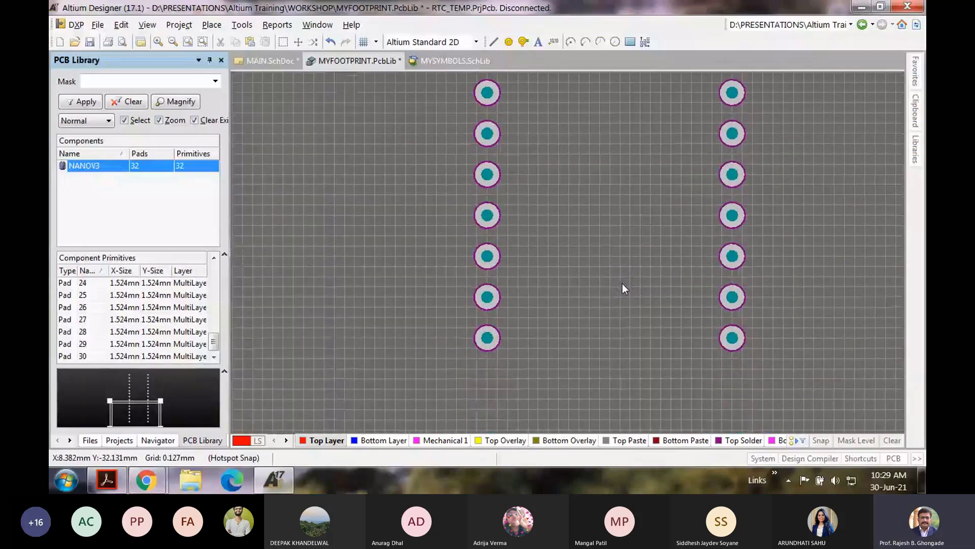
pyautogui.scroll(2, 623, 284)
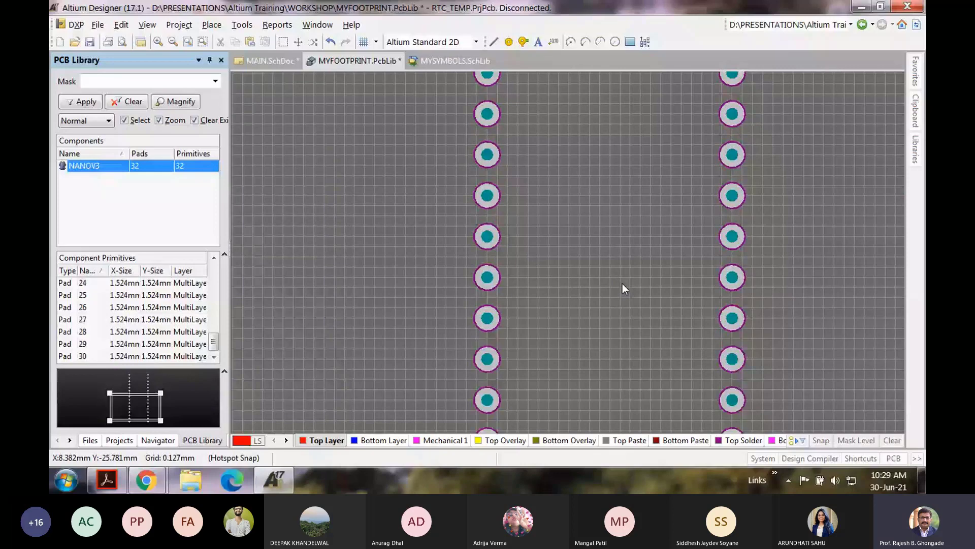
pyautogui.scroll(-2, 623, 284)
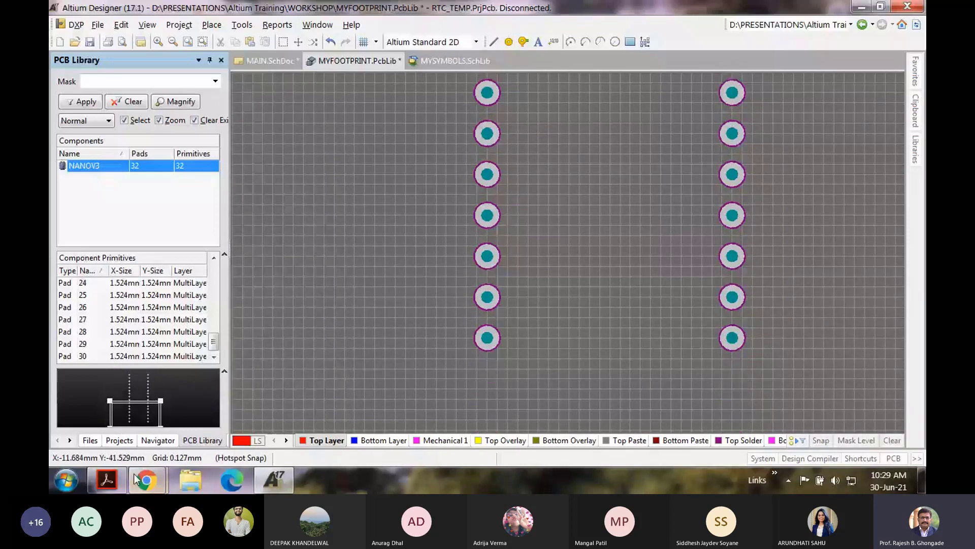
pyautogui.hotkey('alt', 'Tab')
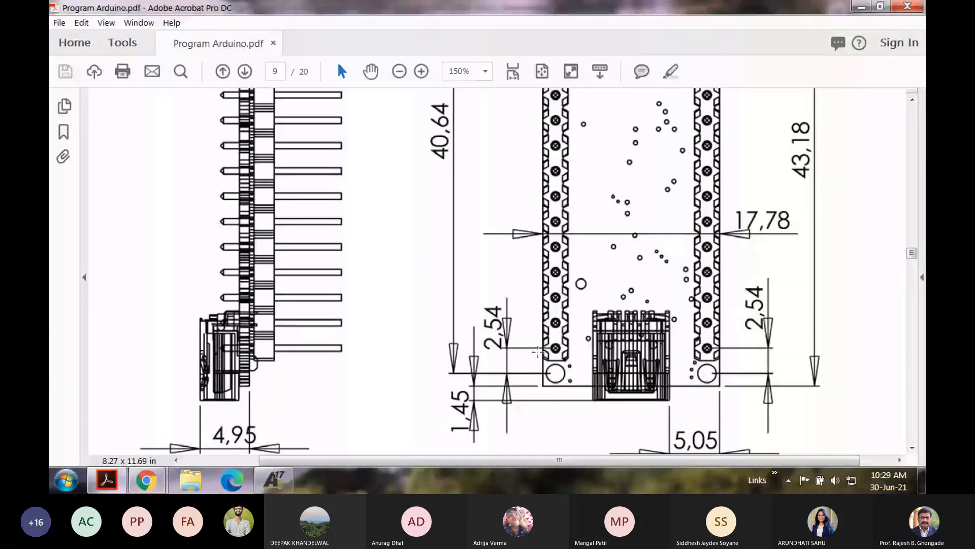
pyautogui.hotkey('alt', 'Tab')
pyautogui.rightClick(593, 190)
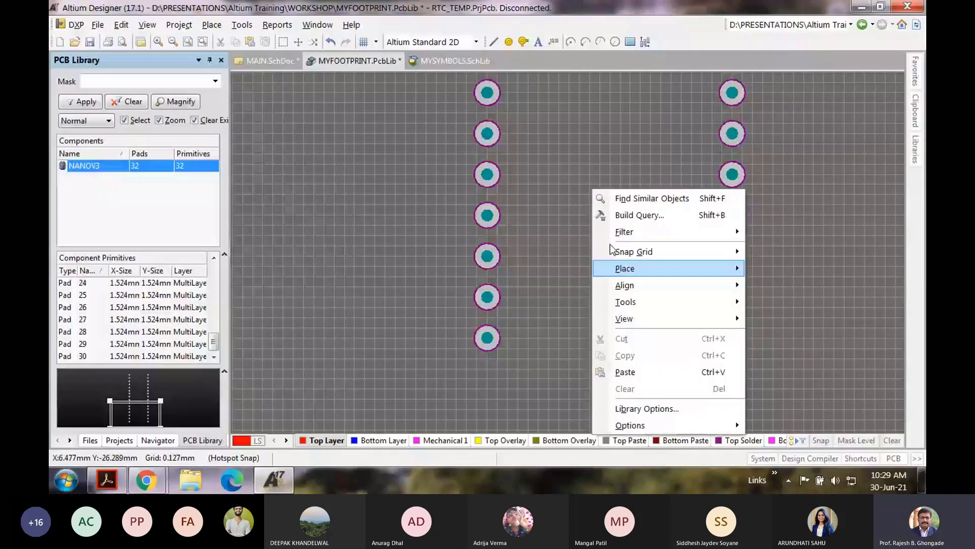
# Step: Place two more mounting pads, one below pad 15 and one below pad 16
pyautogui.press('p')
pyautogui.press('p')
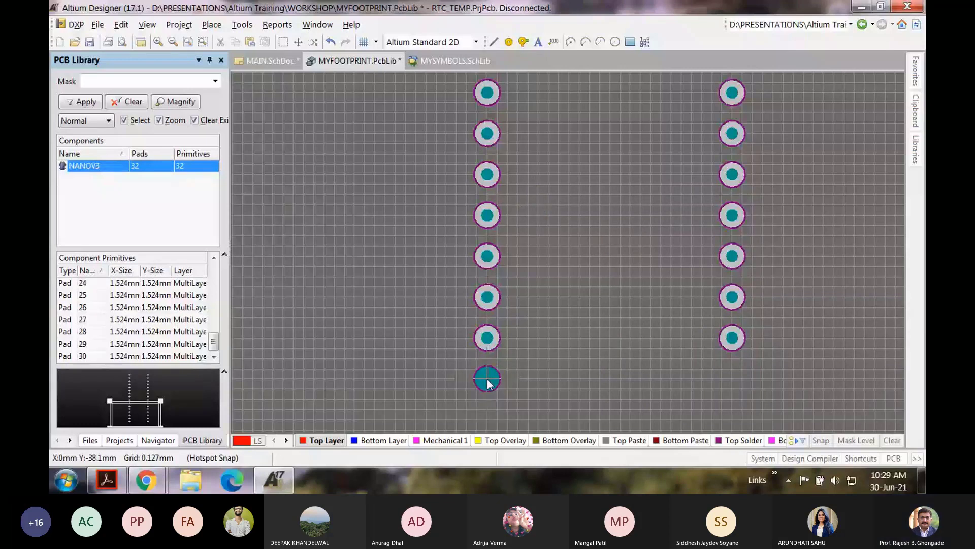
pyautogui.click(487, 380)
pyautogui.scroll(-3, 661, 305)
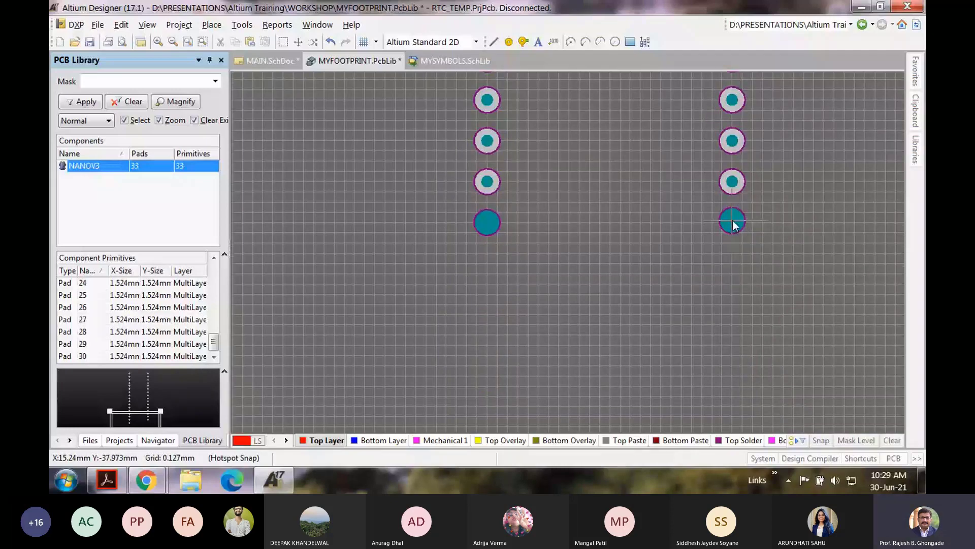
pyautogui.keyDown('ctrl'); pyautogui.scroll(3, 733, 221); pyautogui.keyUp('ctrl')
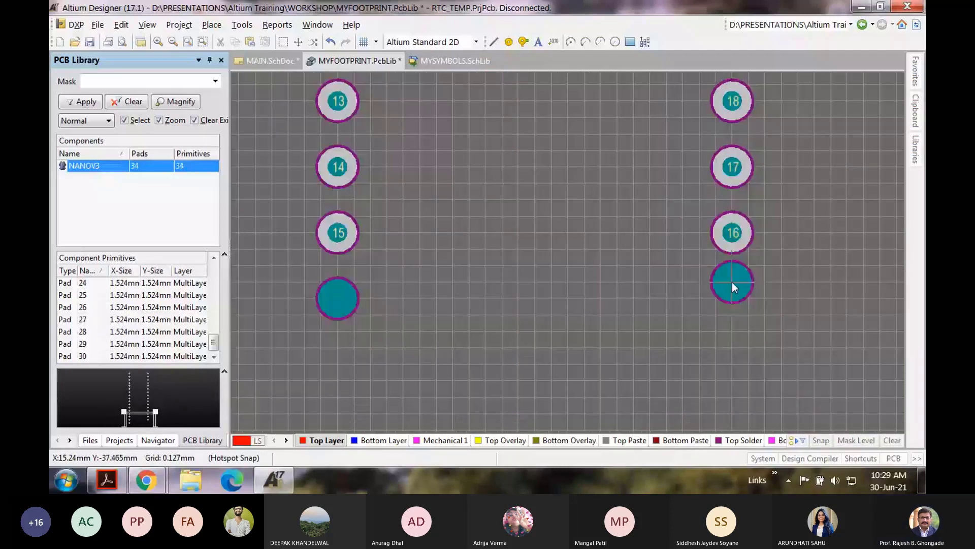
pyautogui.click(735, 299)
pyautogui.rightClick(734, 298)
pyautogui.keyDown('ctrl'); pyautogui.scroll(-6, 530, 251); pyautogui.keyUp('ctrl')
pyautogui.scroll(3, 529, 251)
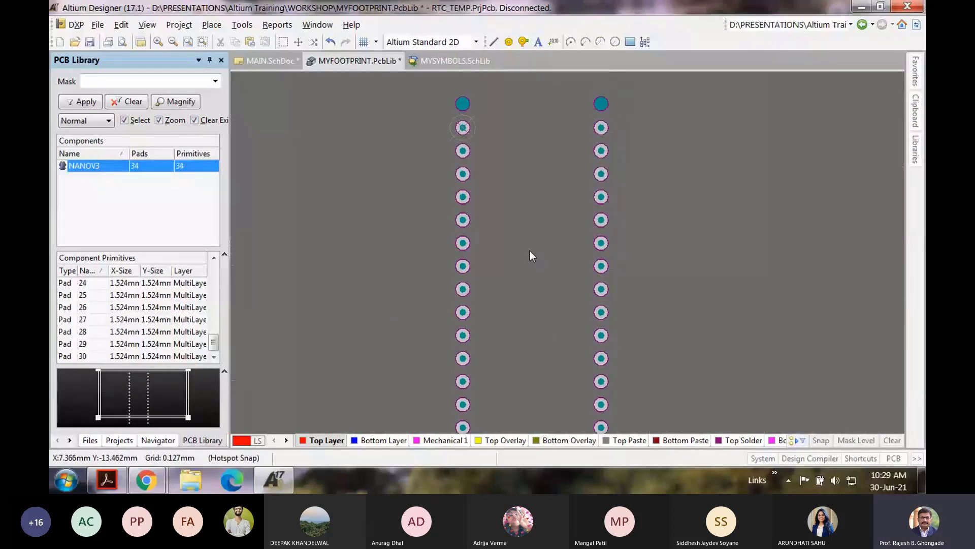
pyautogui.hotkey('alt', 'Tab')
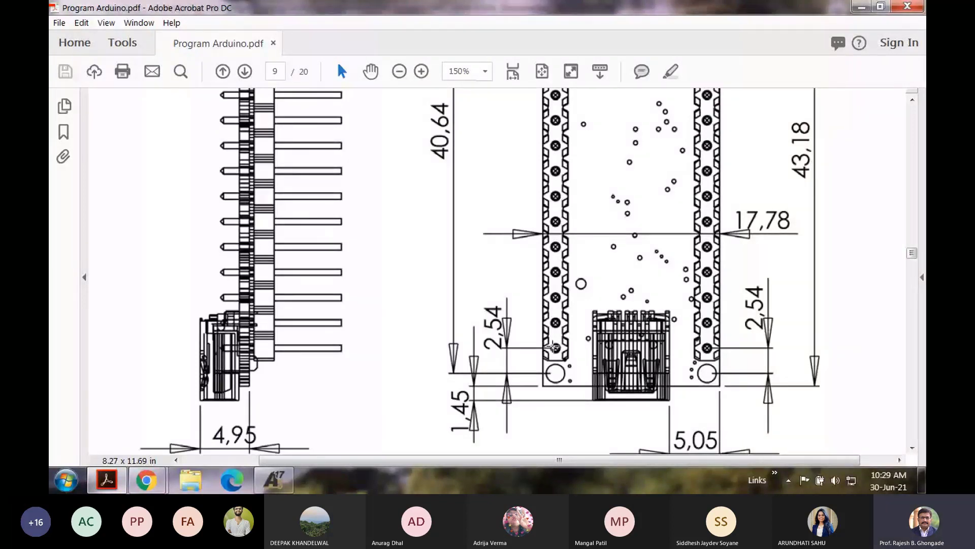
# Step: Recheck the Nano drawing's top dimensions in the PDF, then return to Altium
pyautogui.scroll(5, 581, 269)
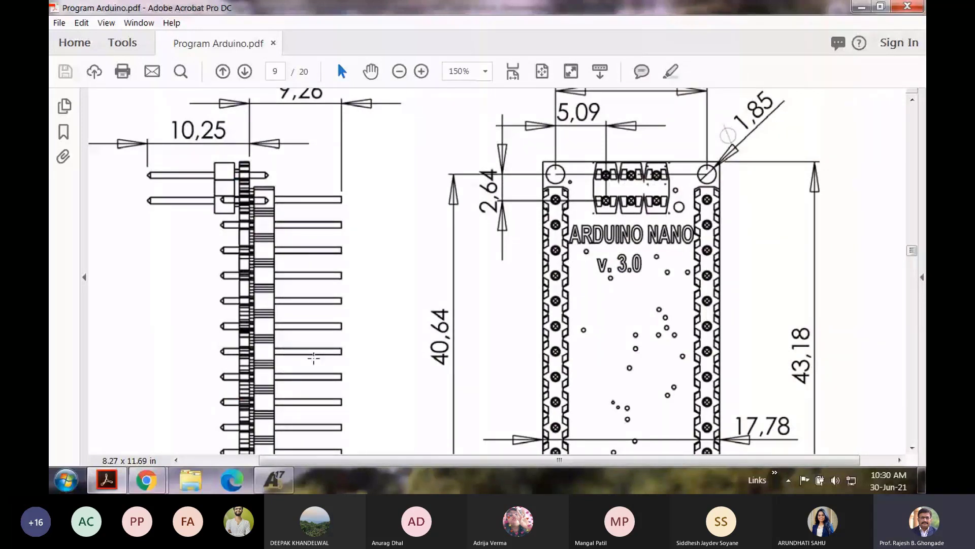
pyautogui.click(274, 479)
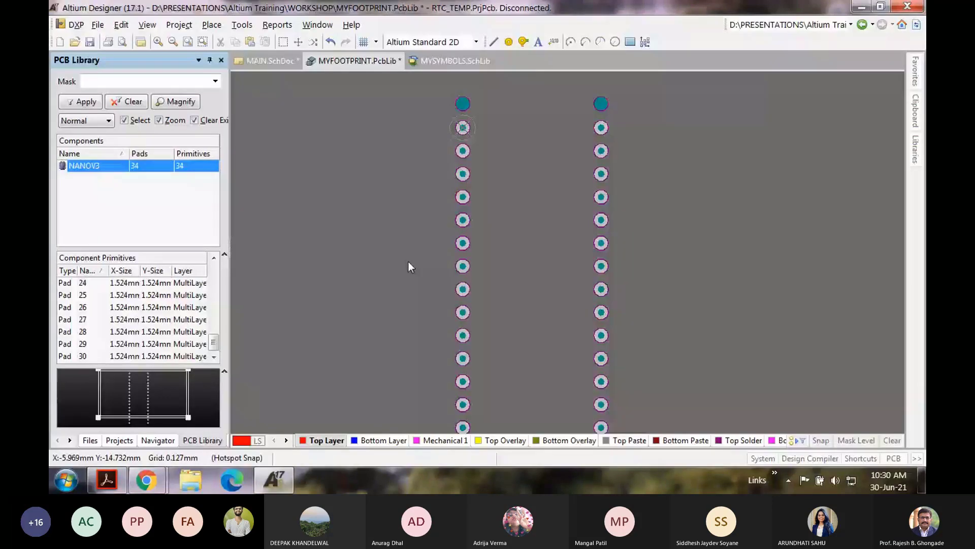
# Step: Zoom in on the NANOV3 pads and make Top Overlay the active layer
pyautogui.scroll(2, 436, 220)
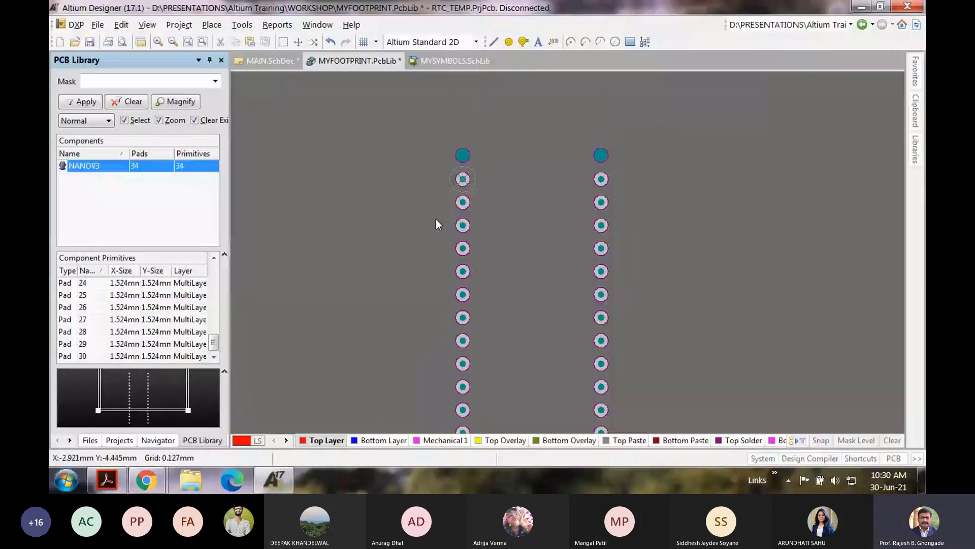
pyautogui.keyDown('ctrl'); pyautogui.scroll(1, 436, 218); pyautogui.keyUp('ctrl')
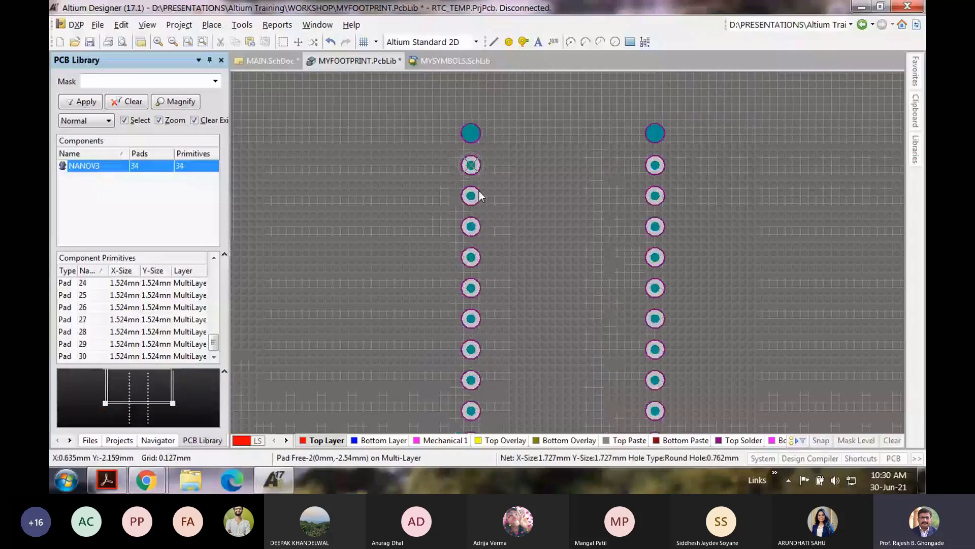
pyautogui.click(491, 440)
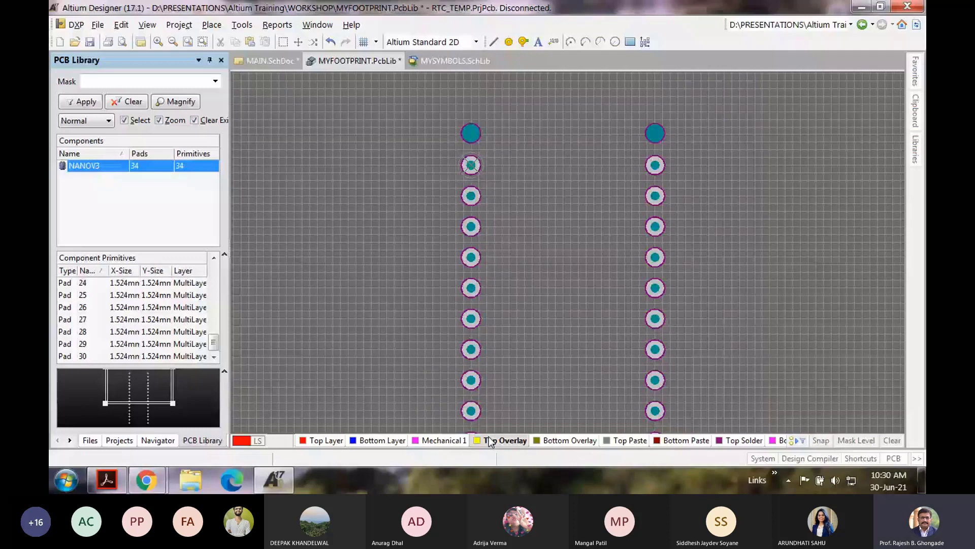
pyautogui.click(206, 26)
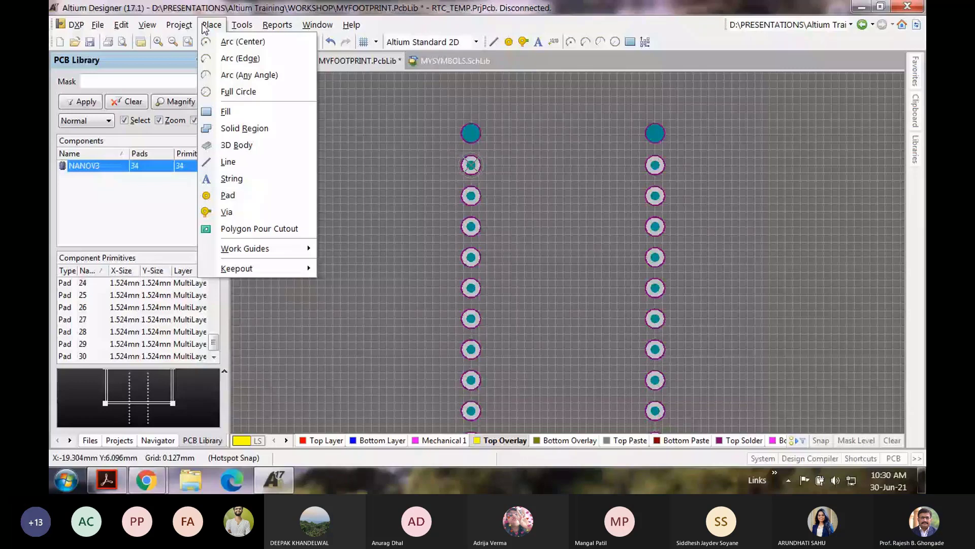
# Step: Draw a closed four-corner Top Overlay line rectangle around both pad columns and mounting holes
pyautogui.click(228, 162)
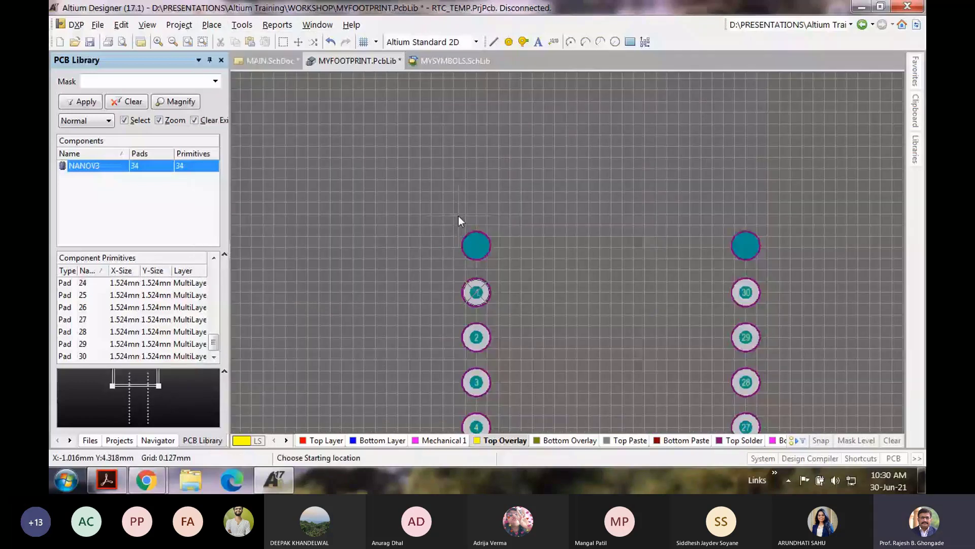
pyautogui.click(458, 217)
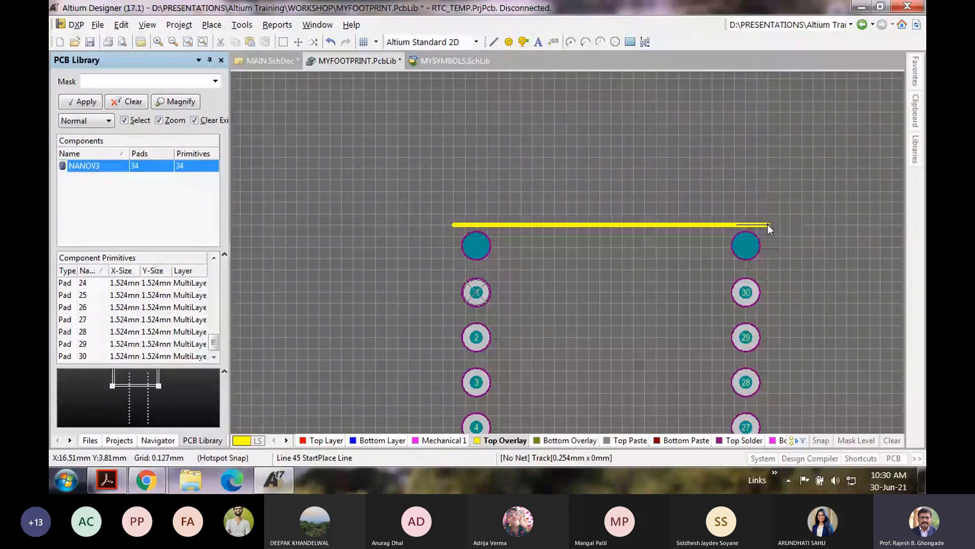
pyautogui.scroll(-5, 768, 224)
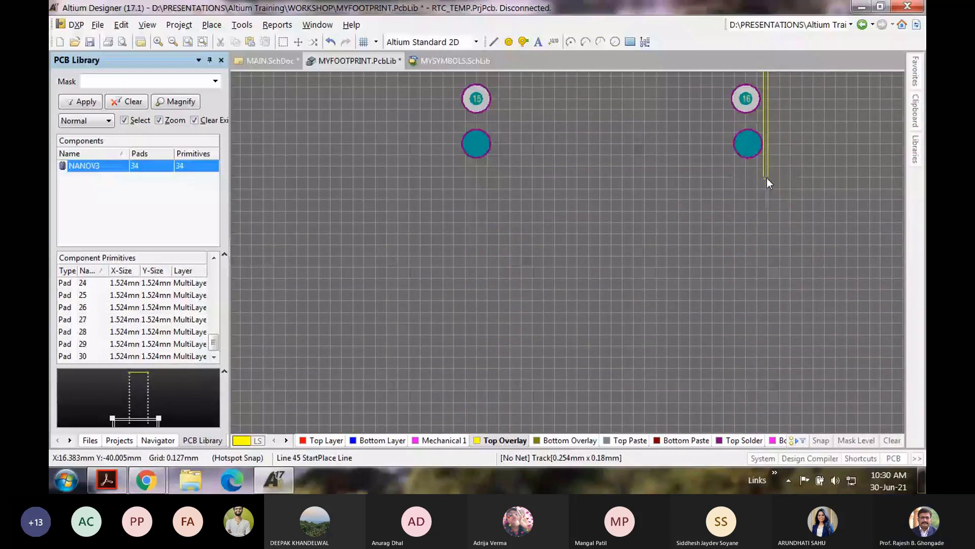
pyautogui.click(767, 177)
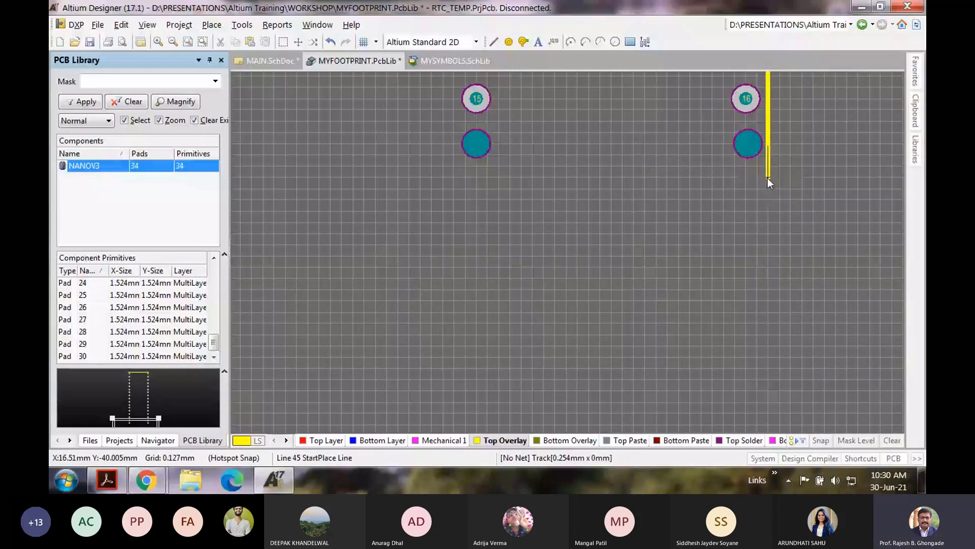
pyautogui.click(767, 178)
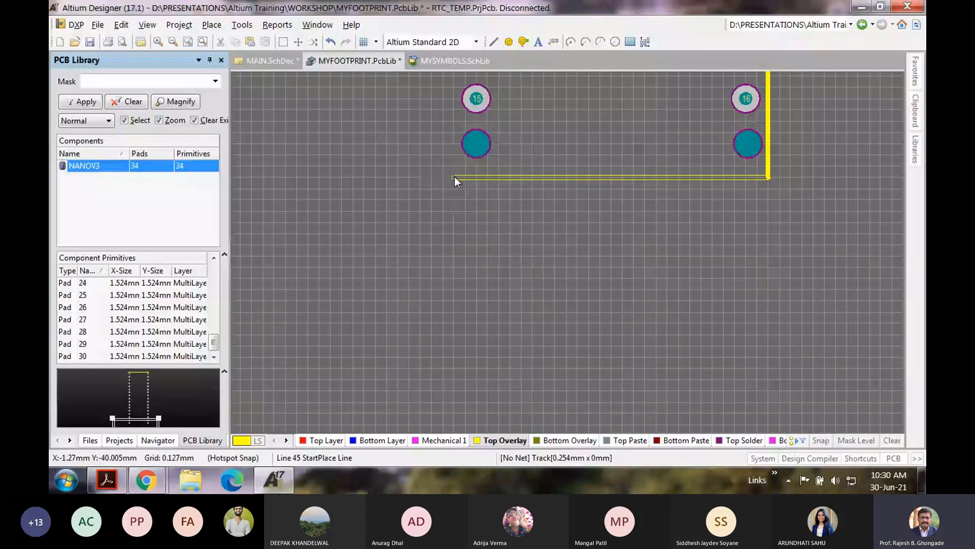
pyautogui.click(454, 177)
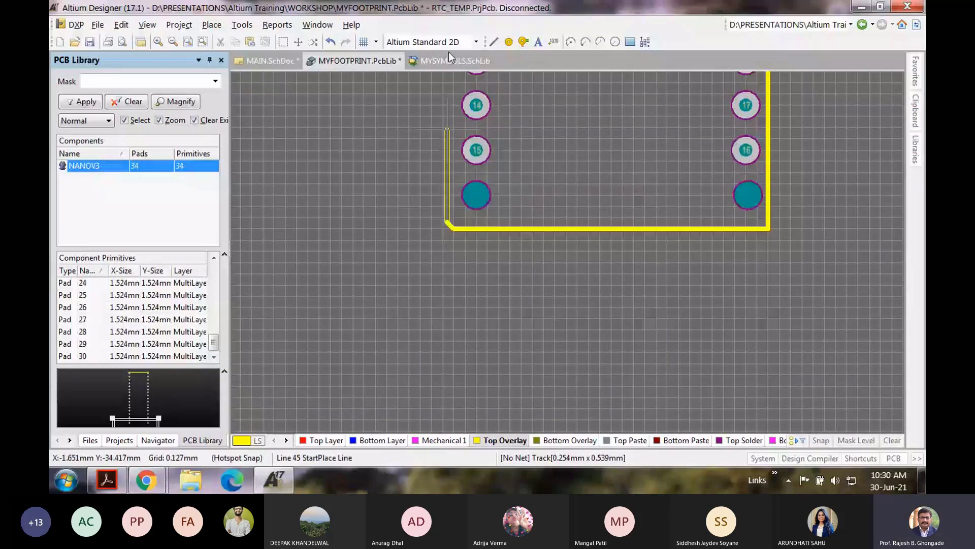
pyautogui.click(455, 165)
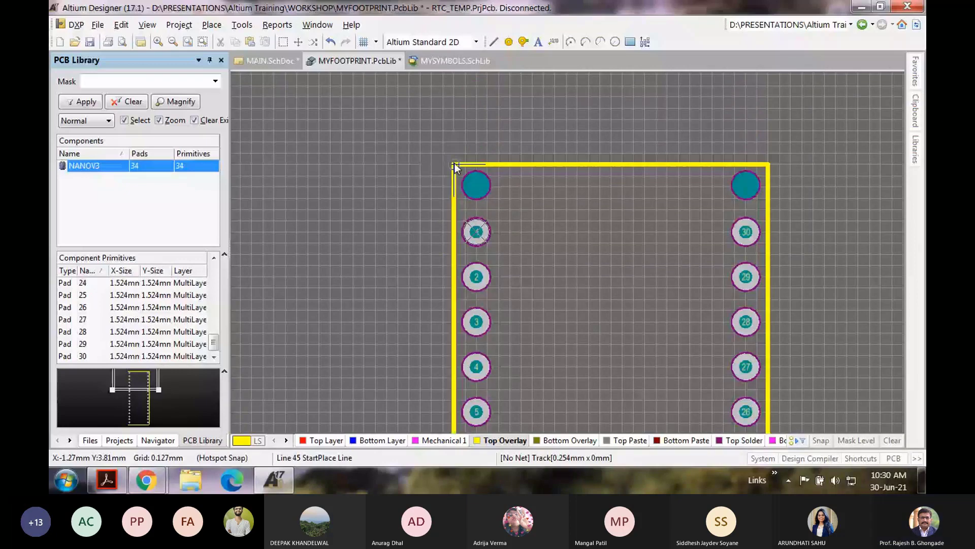
pyautogui.rightClick(454, 164)
pyautogui.rightClick(454, 165)
pyautogui.keyDown('ctrl'); pyautogui.scroll(-1, 522, 220); pyautogui.keyUp('ctrl')
pyautogui.keyDown('ctrl'); pyautogui.scroll(-1, 523, 224); pyautogui.keyUp('ctrl')
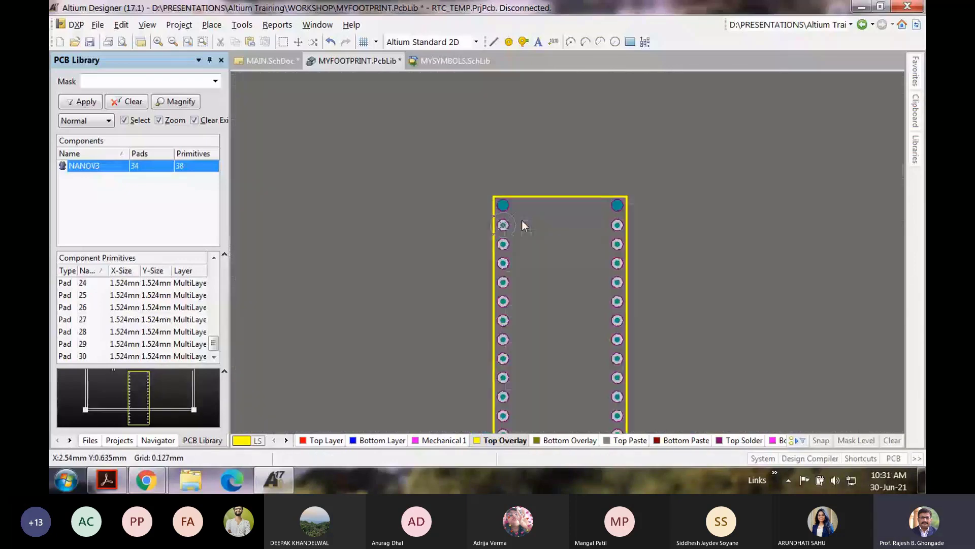
# Step: Zoom out to inspect the outline and save MYFOOTPRINT.PcbLib
pyautogui.keyDown('ctrl'); pyautogui.scroll(2, 522, 221); pyautogui.keyUp('ctrl')
pyautogui.keyDown('ctrl'); pyautogui.scroll(-1, 526, 215); pyautogui.keyUp('ctrl')
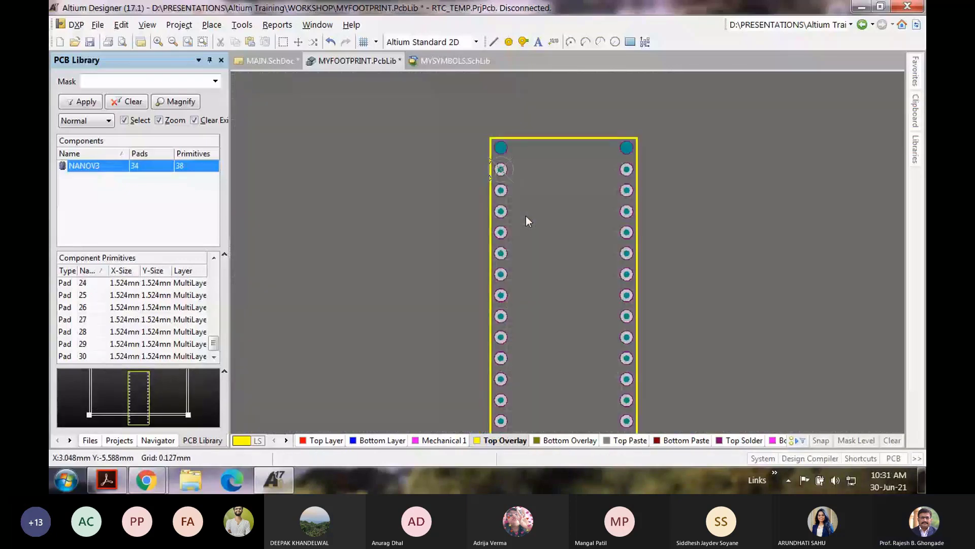
pyautogui.hotkey('ctrl', 's')
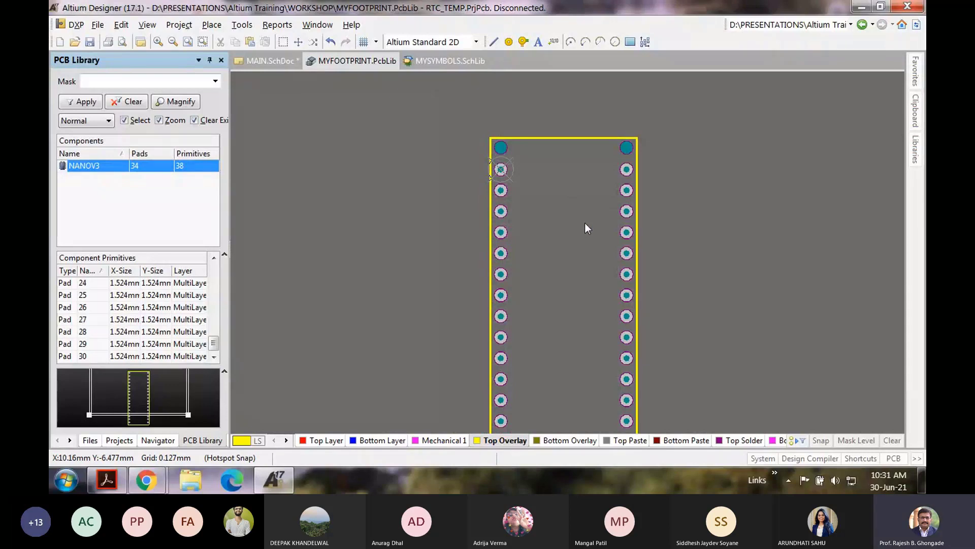
pyautogui.scroll(-2, 481, 129)
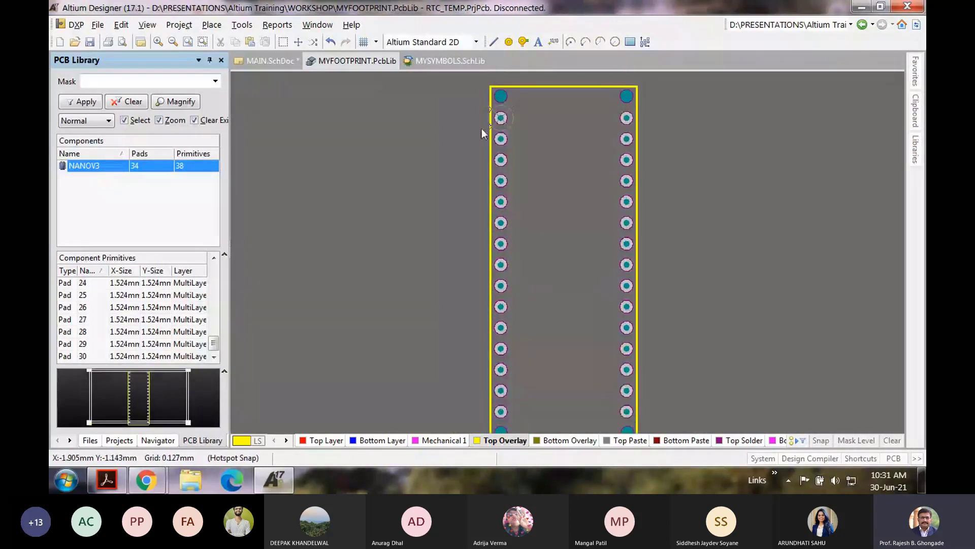
pyautogui.scroll(2, 481, 129)
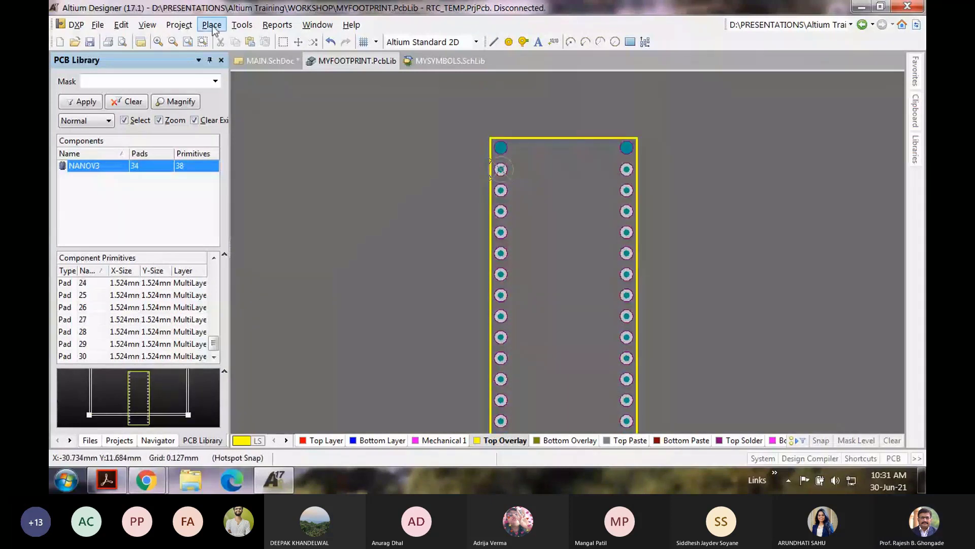
# Step: Set the NANOV3 footprint's reference point to pin 1
pyautogui.click(121, 24)
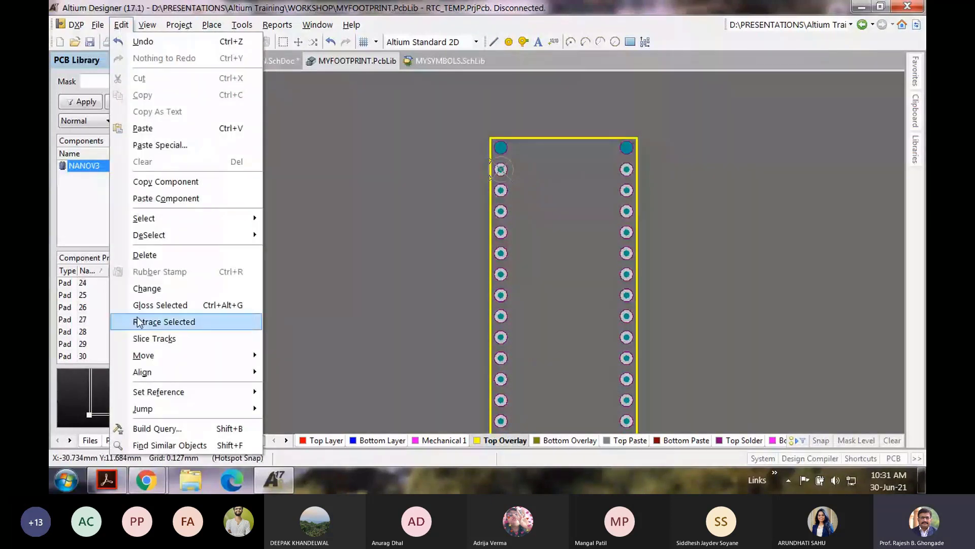
pyautogui.moveTo(165, 396)
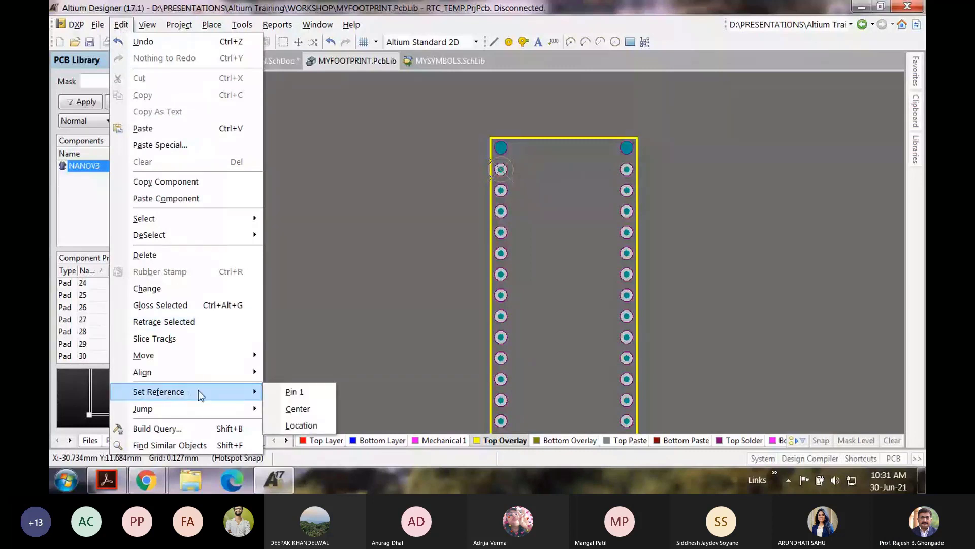
pyautogui.click(294, 392)
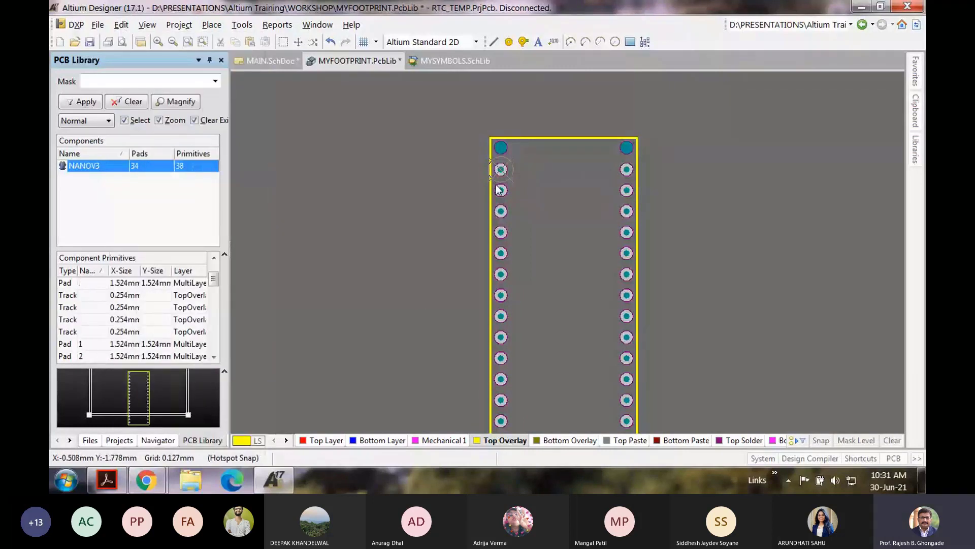
pyautogui.keyDown('ctrl'); pyautogui.scroll(3, 516, 174); pyautogui.keyUp('ctrl')
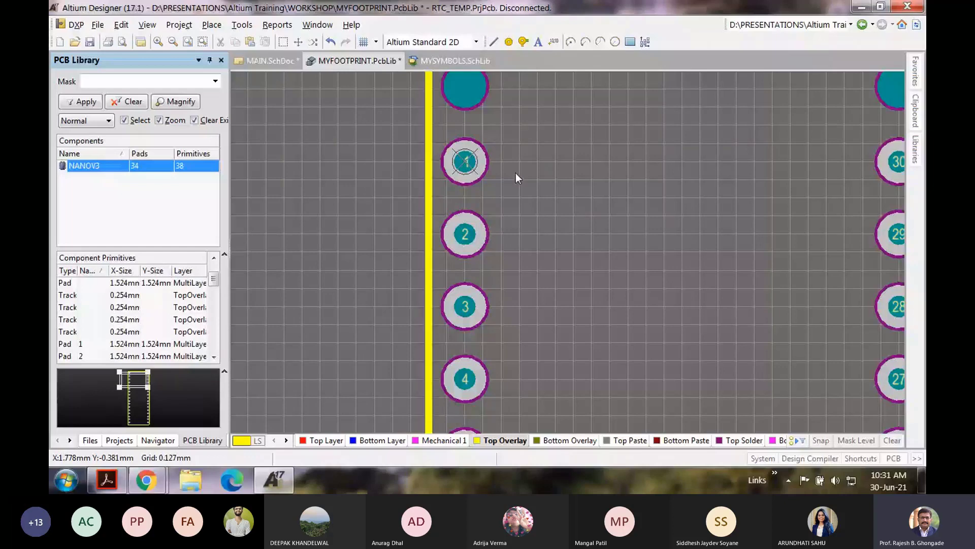
pyautogui.keyDown('ctrl'); pyautogui.scroll(-3, 489, 164); pyautogui.keyUp('ctrl')
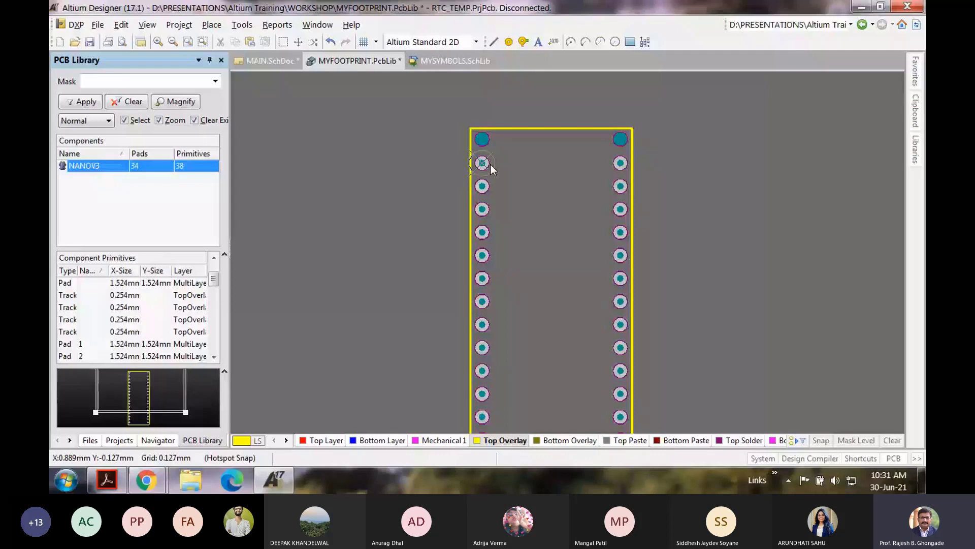
# Step: Save the library again and zoom in on pad 1 to confirm the 0,0 origin
pyautogui.click(90, 42)
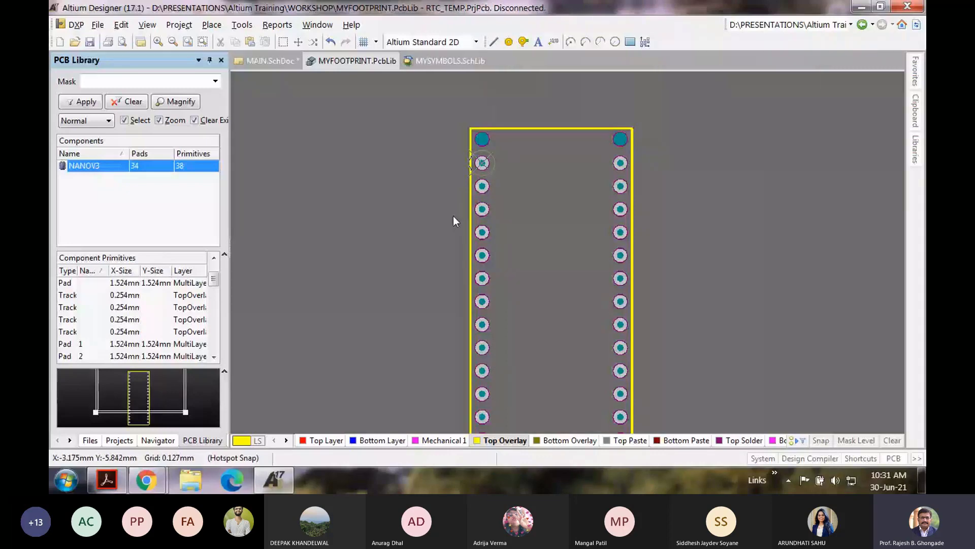
pyautogui.keyDown('ctrl'); pyautogui.scroll(1, 533, 191); pyautogui.keyUp('ctrl')
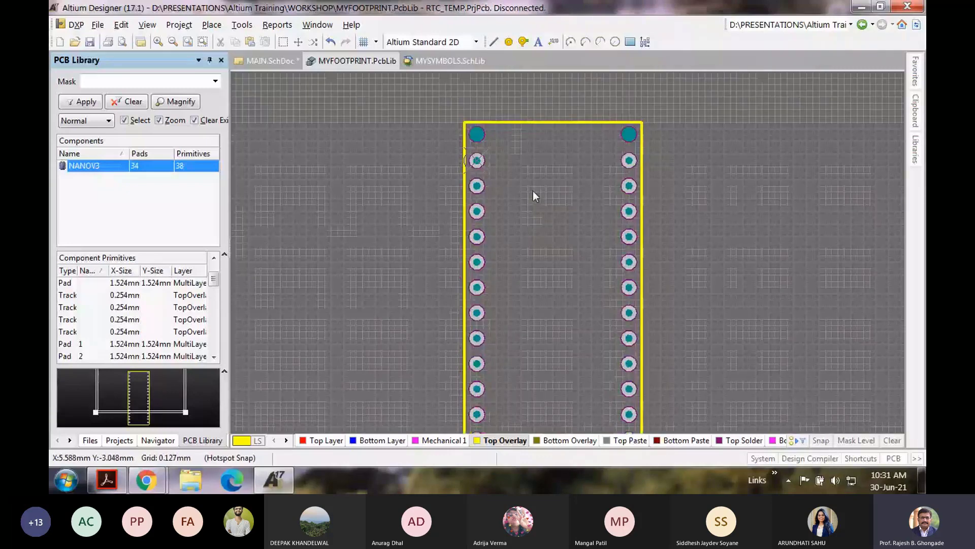
pyautogui.keyDown('ctrl'); pyautogui.scroll(2, 533, 193); pyautogui.keyUp('ctrl')
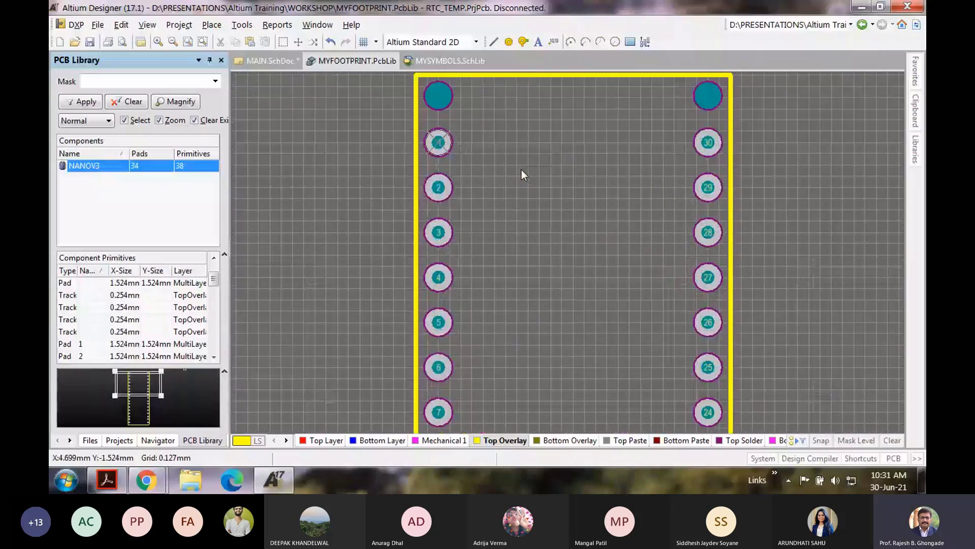
pyautogui.keyDown('ctrl'); pyautogui.scroll(1, 446, 149); pyautogui.keyUp('ctrl')
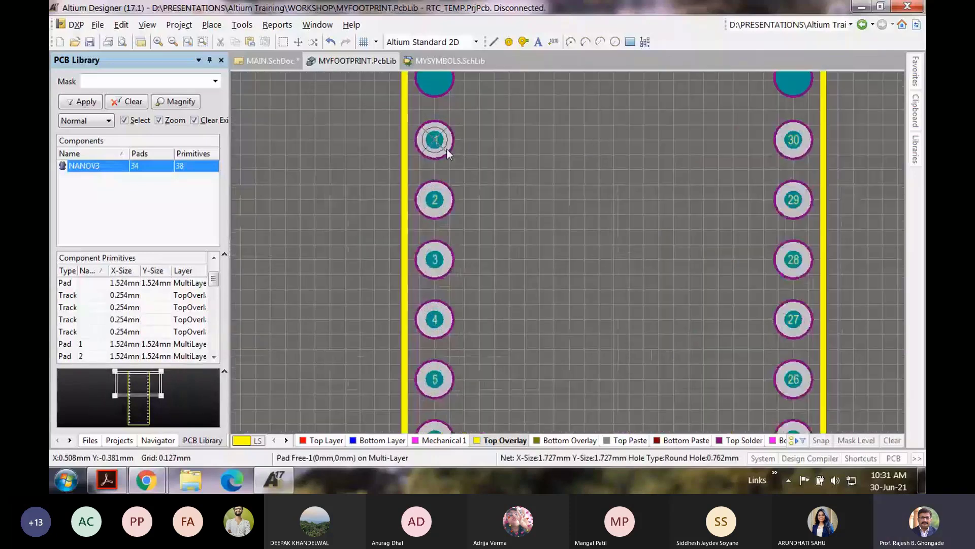
pyautogui.keyDown('ctrl'); pyautogui.scroll(1, 446, 148); pyautogui.keyUp('ctrl')
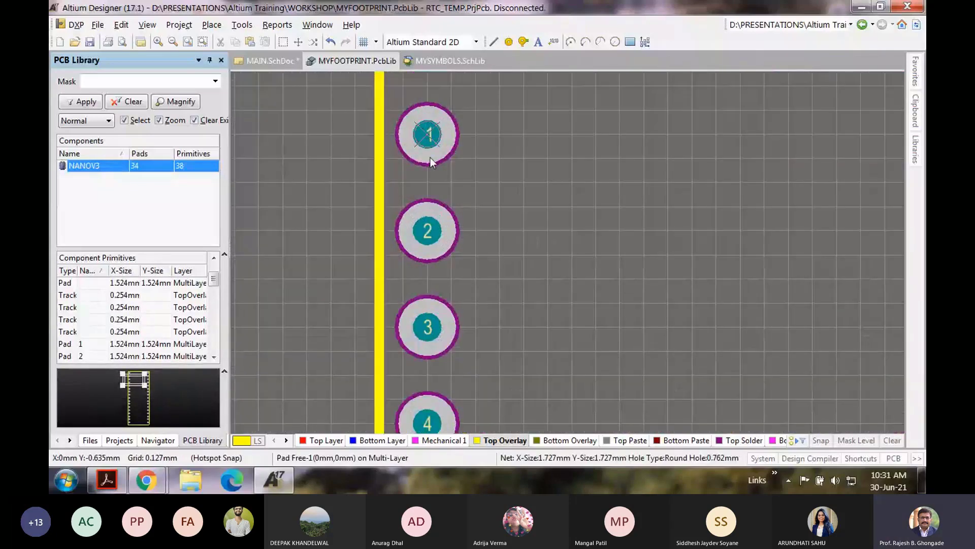
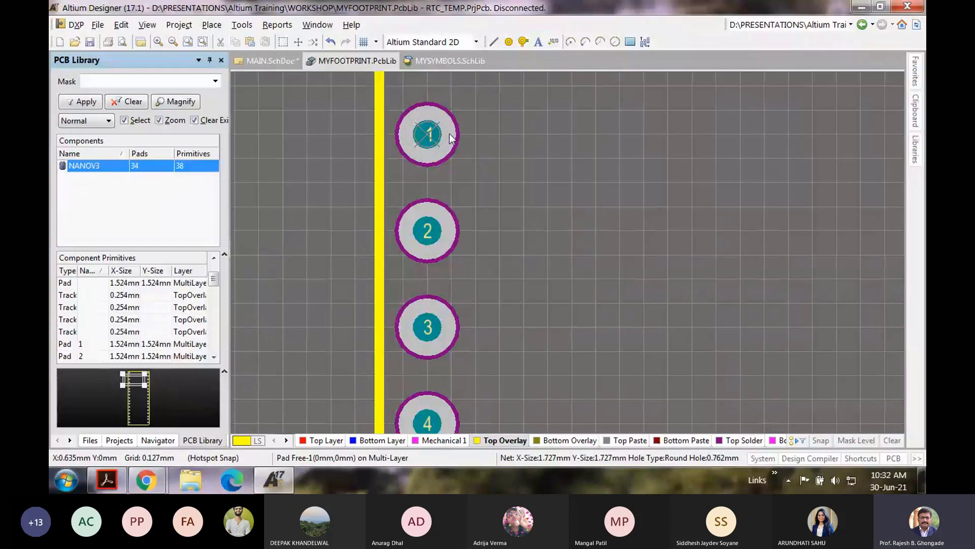
# Step: Zoom out on the NANOV3 footprint and bring up pad 1's context menu
pyautogui.keyDown('ctrl'); pyautogui.scroll(-1, 450, 139); pyautogui.keyUp('ctrl')
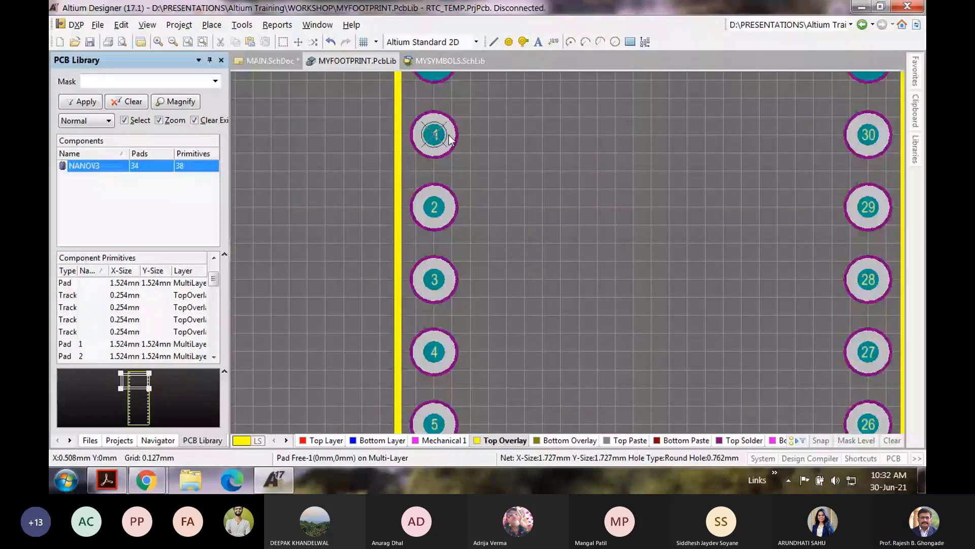
pyautogui.keyDown('ctrl'); pyautogui.scroll(-1, 450, 138); pyautogui.keyUp('ctrl')
pyautogui.scroll(2, 450, 138)
pyautogui.rightClick(442, 217)
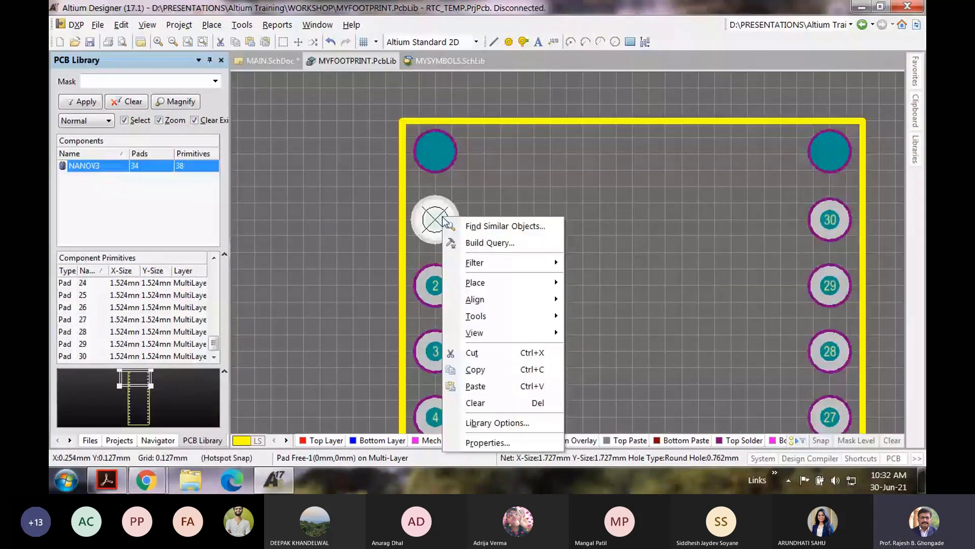
# Step: Select every pad sharing pad 1's hole size and set their X size to 2mm
pyautogui.click(505, 226)
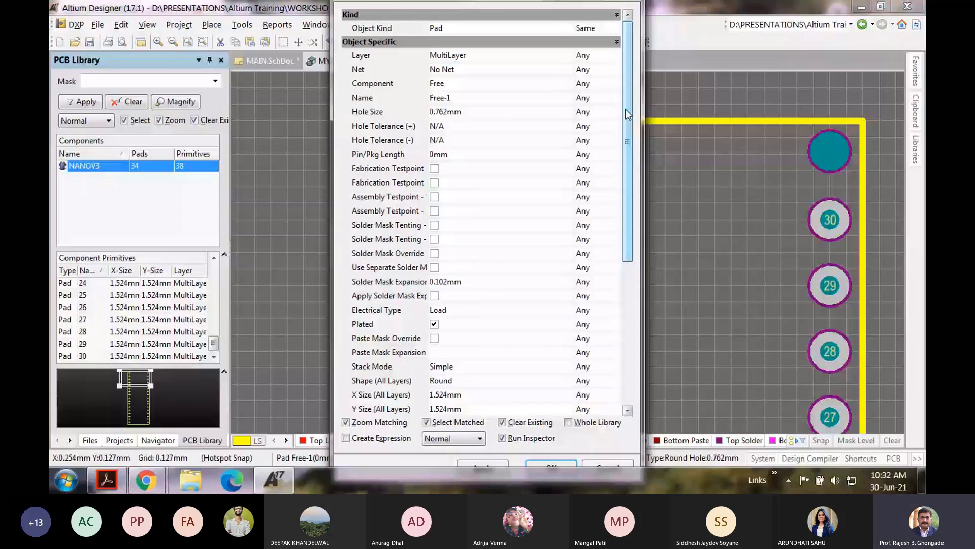
pyautogui.doubleClick(584, 112)
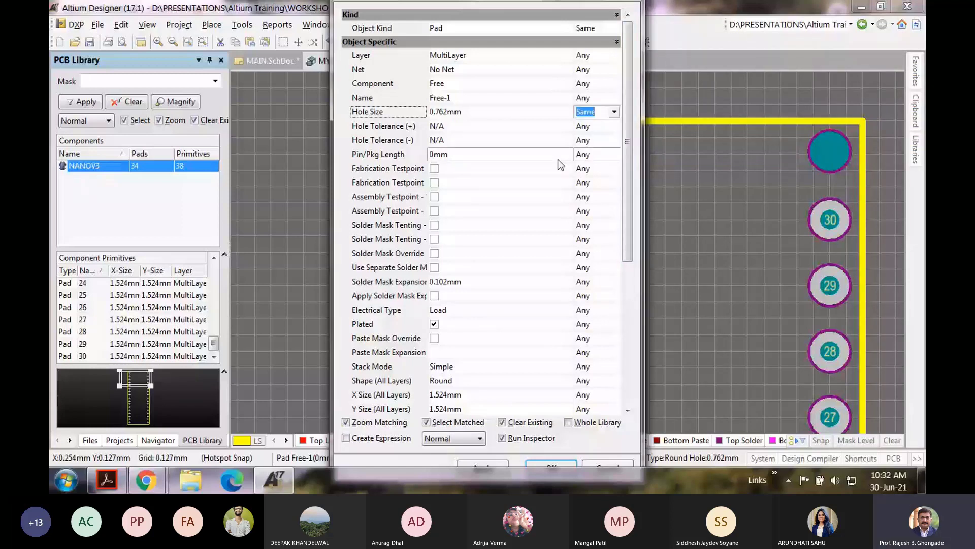
pyautogui.press('Return')
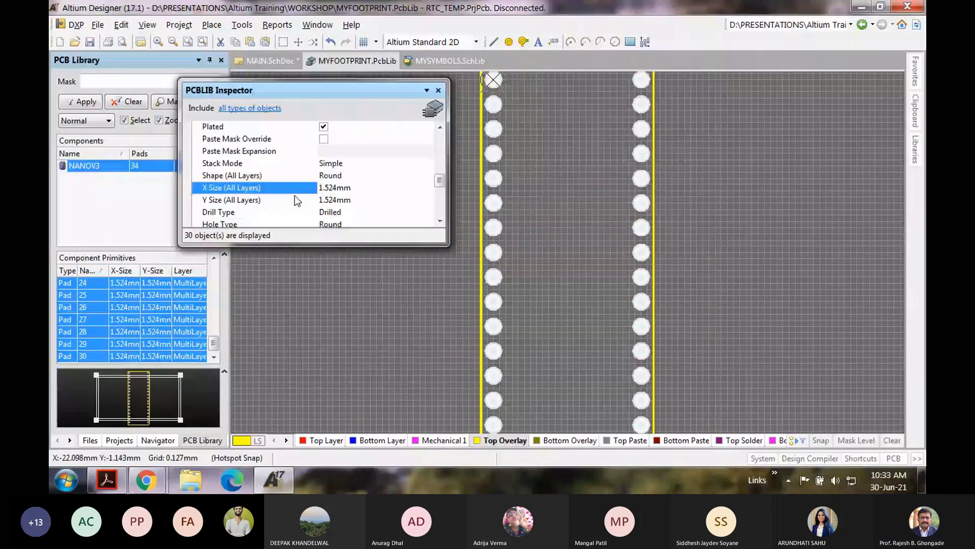
pyautogui.moveTo(337, 188); pyautogui.dragTo(316, 190)
pyautogui.write('2mm')
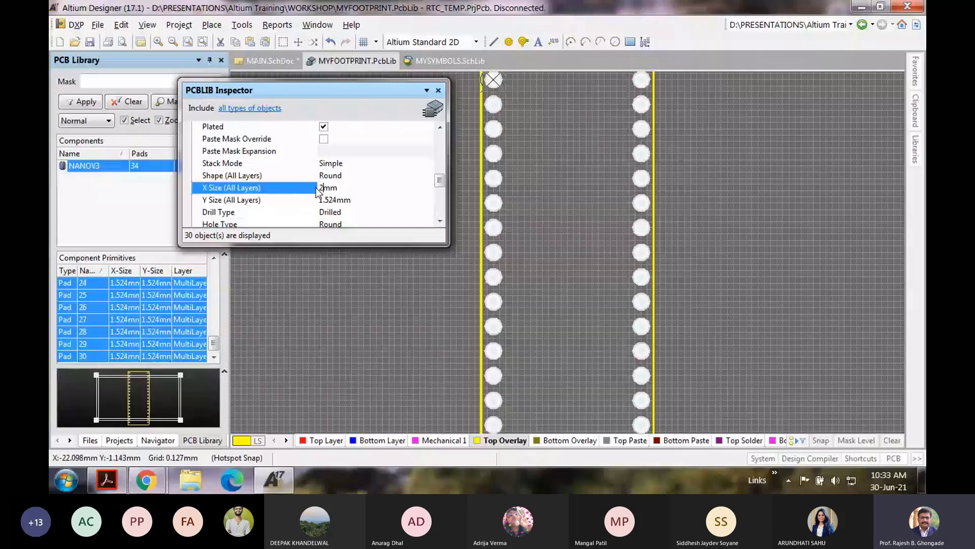
pyautogui.press('Return')
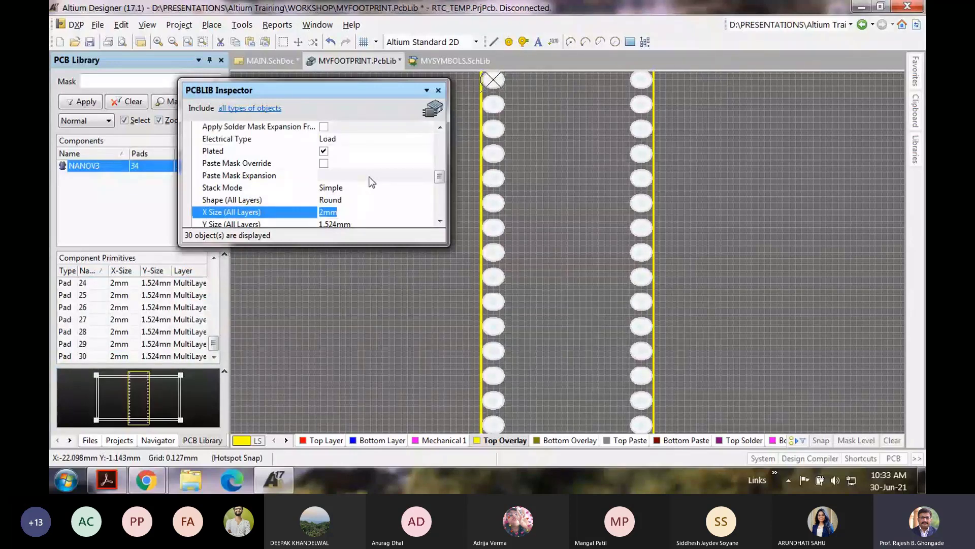
pyautogui.click(438, 90)
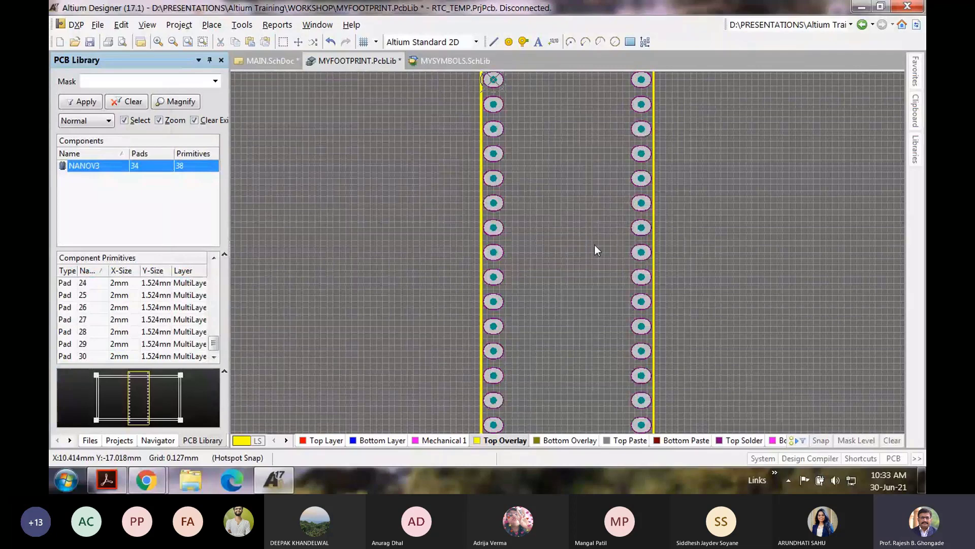
# Step: Make pad 1 of NANOV3 rectangular and save MYFOOTPRINT.PcbLib
pyautogui.keyDown('ctrl'); pyautogui.scroll(2, 584, 239); pyautogui.keyUp('ctrl')
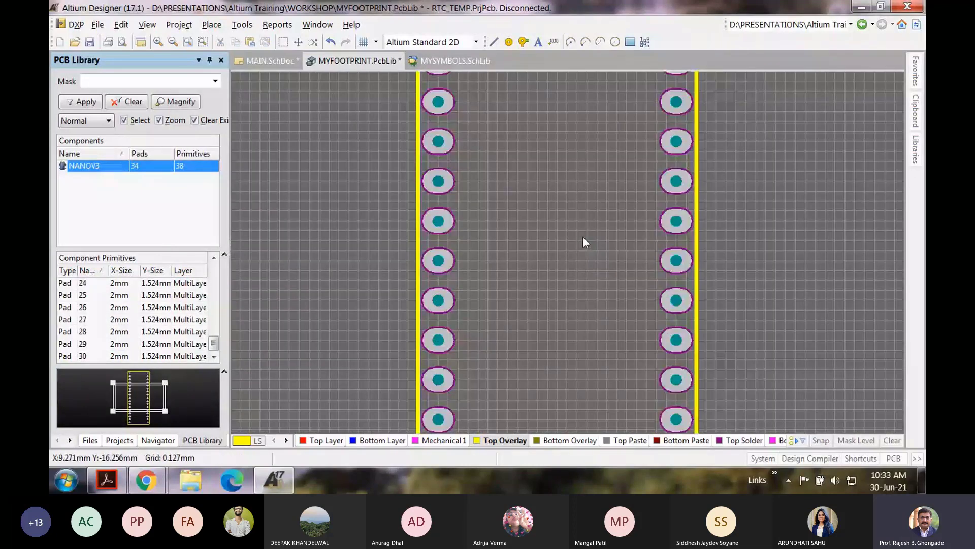
pyautogui.scroll(2, 583, 237)
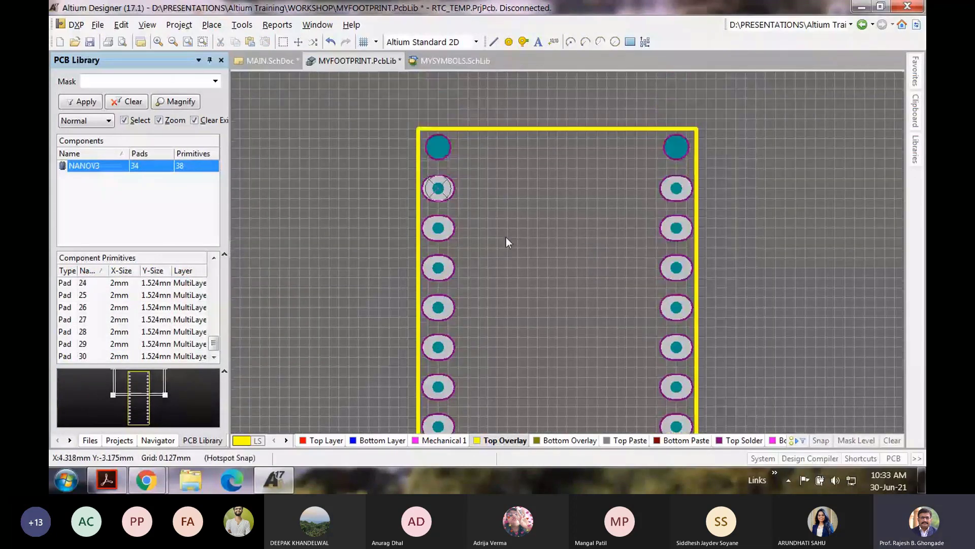
pyautogui.doubleClick(424, 192)
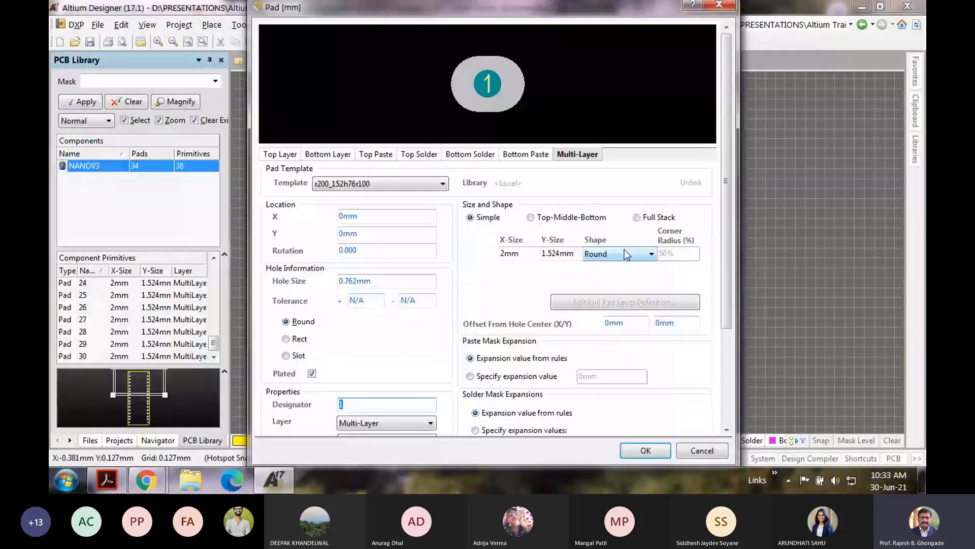
pyautogui.click(627, 254)
pyautogui.click(621, 275)
pyautogui.press('Return')
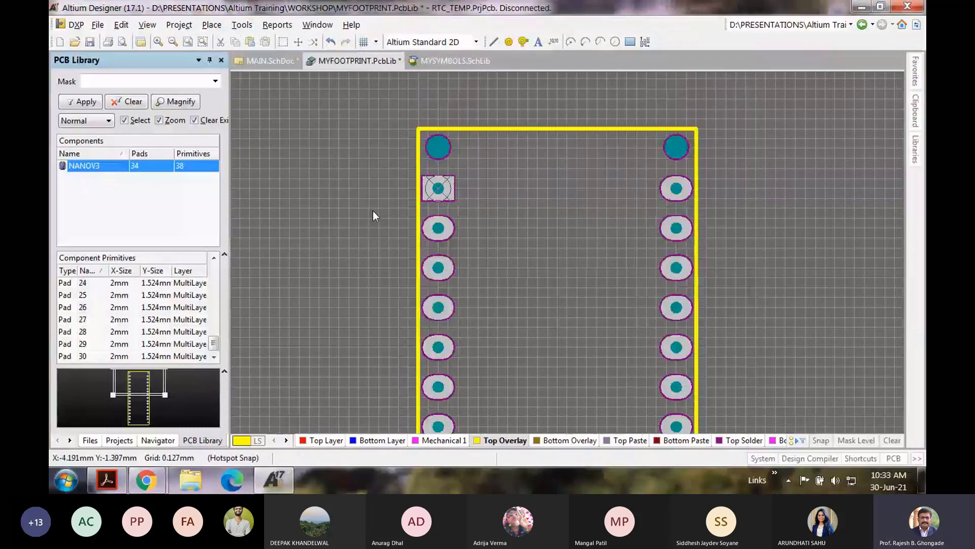
pyautogui.keyDown('ctrl'); pyautogui.scroll(-1, 373, 211); pyautogui.keyUp('ctrl')
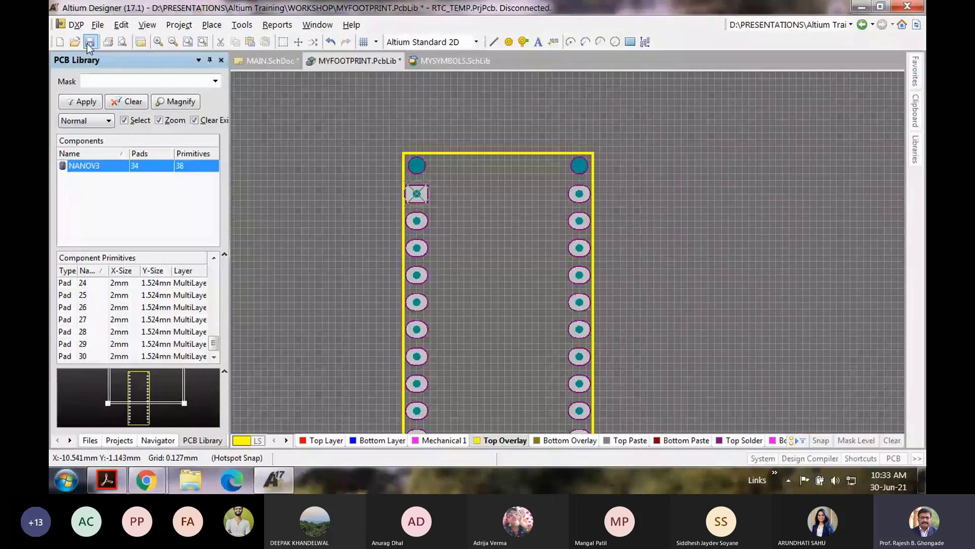
pyautogui.click(90, 42)
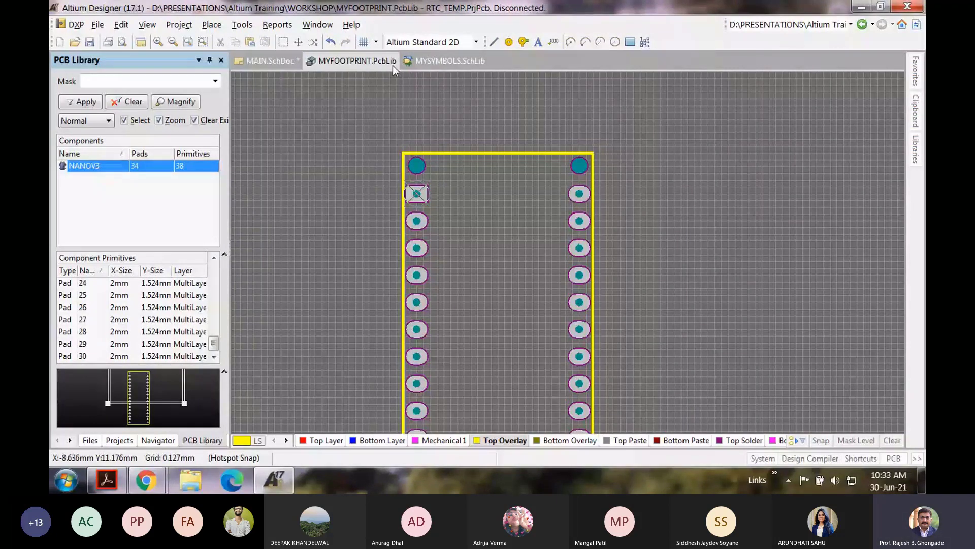
# Step: Attach the NANOV3 footprint model to the NANO symbol in MYSYMBOLS.SchLib and save the library
pyautogui.click(433, 61)
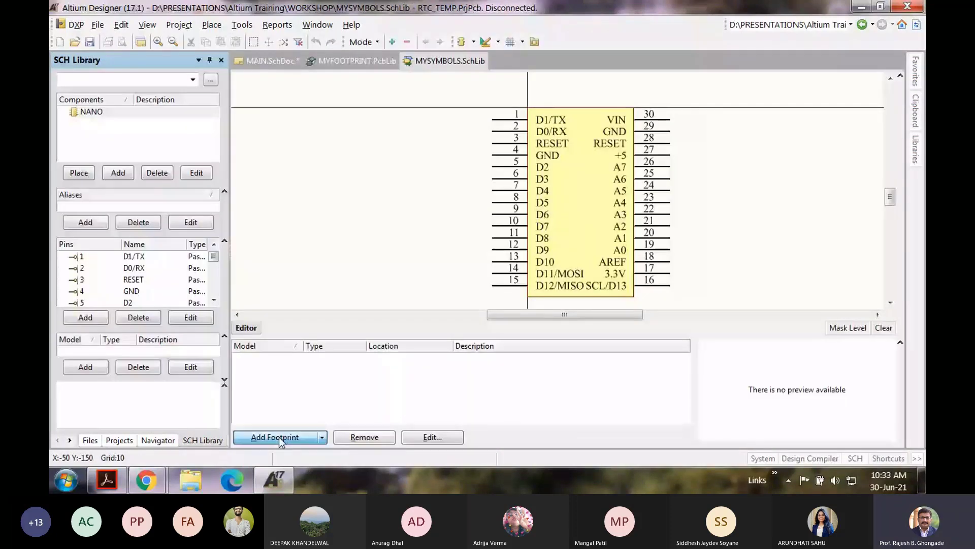
pyautogui.click(277, 438)
pyautogui.click(468, 90)
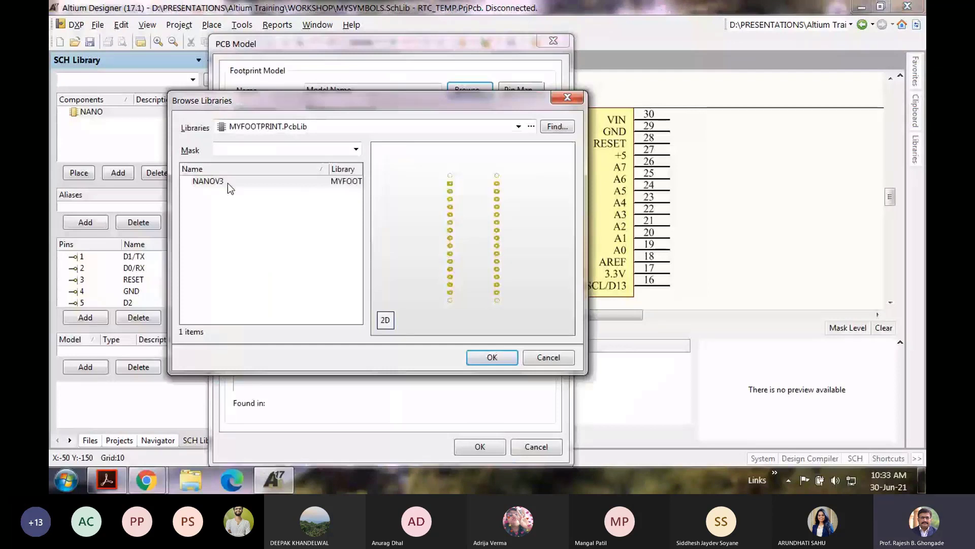
pyautogui.click(293, 182)
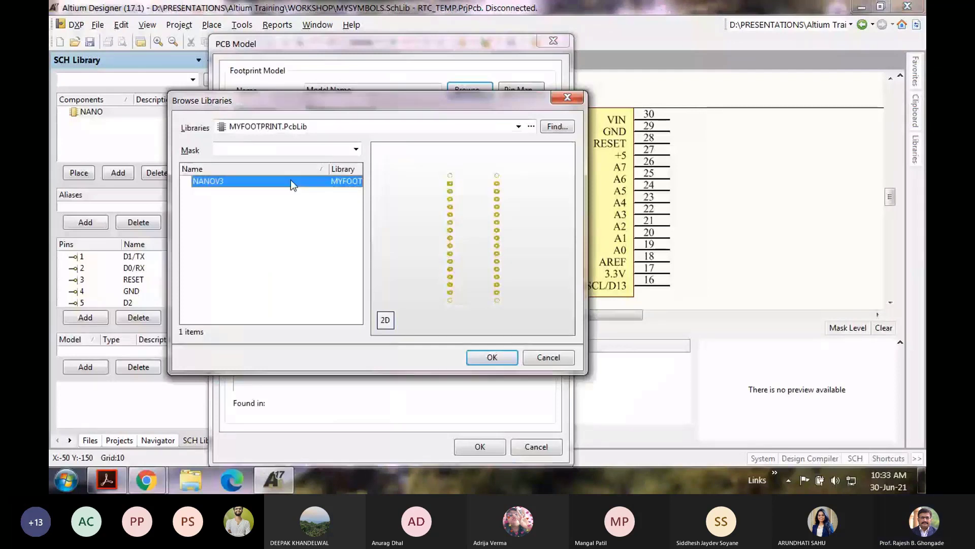
pyautogui.doubleClick(290, 180)
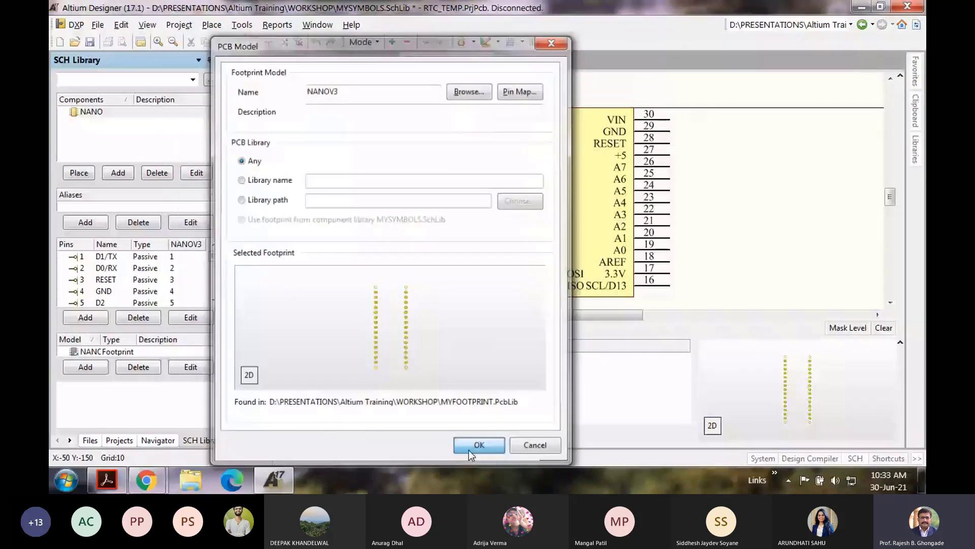
pyautogui.click(480, 446)
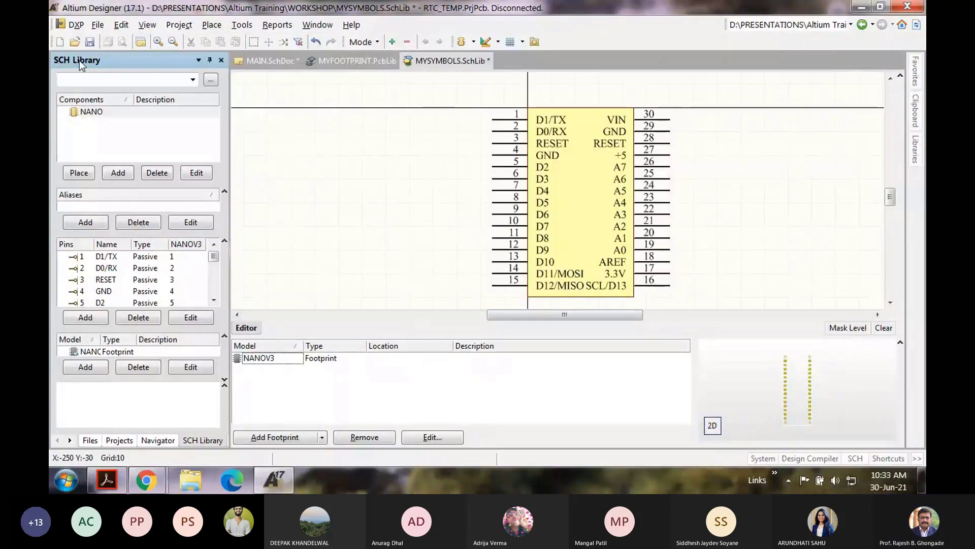
pyautogui.hotkey('ctrl', 's')
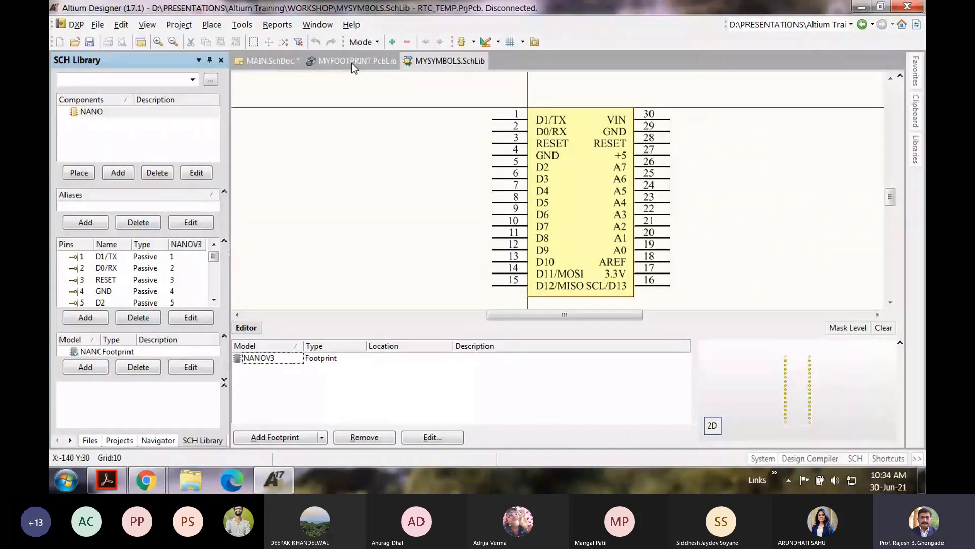
# Step: In MAIN.SchDoc, look at U1's properties and the Update From Libraries window, then close both unchanged
pyautogui.click(271, 60)
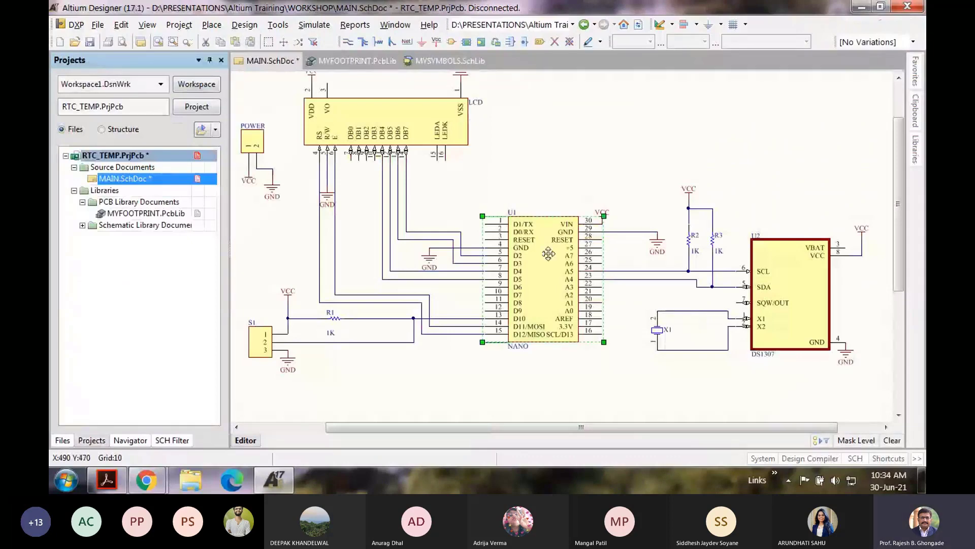
pyautogui.doubleClick(549, 253)
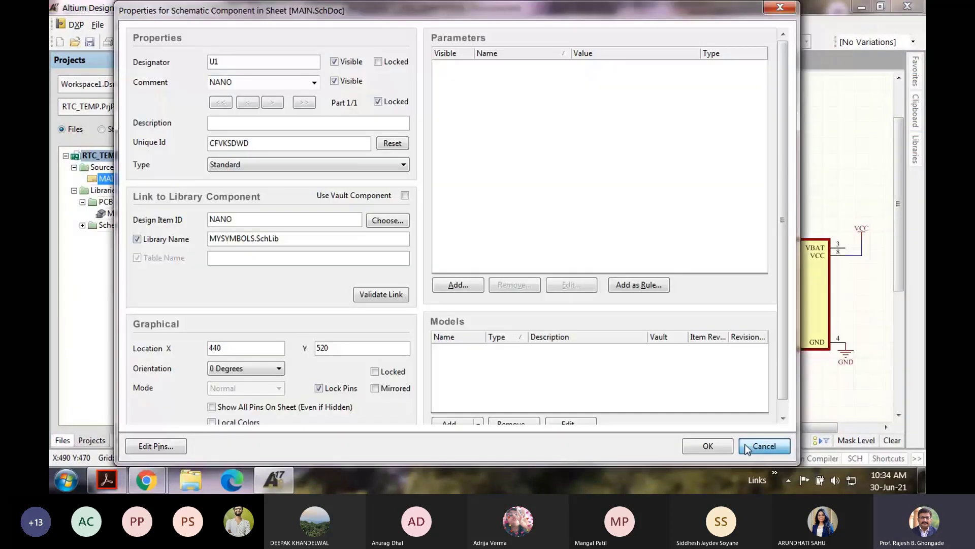
pyautogui.press('Escape')
pyautogui.click(277, 24)
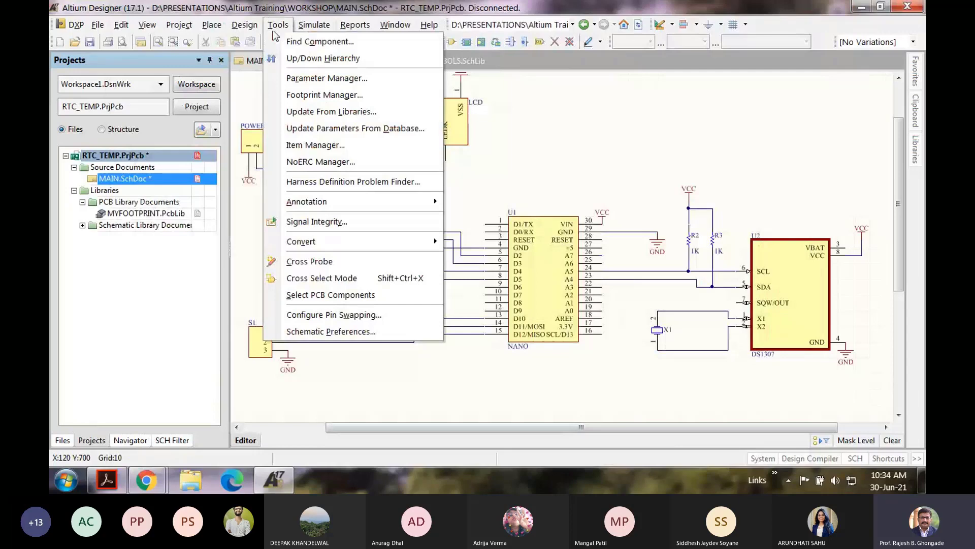
pyautogui.click(306, 112)
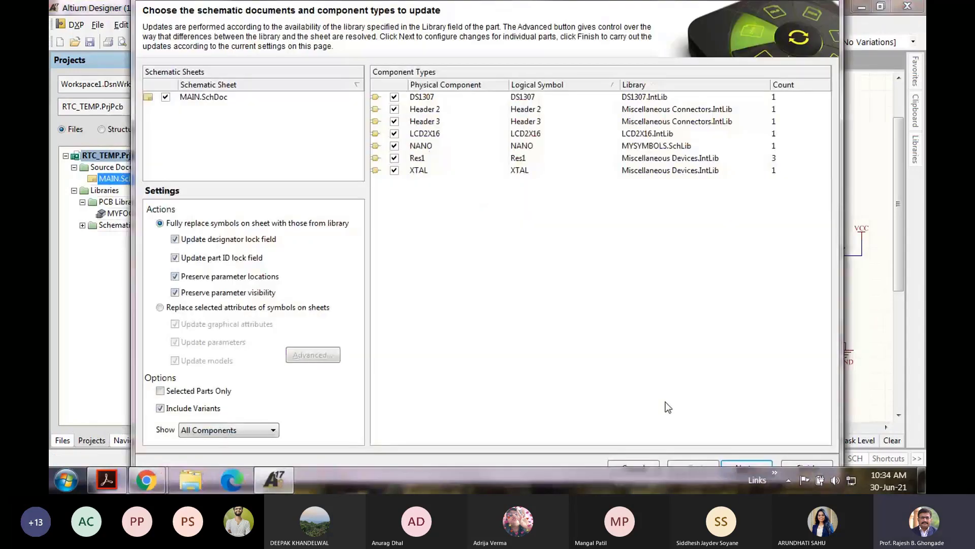
pyautogui.click(754, 462)
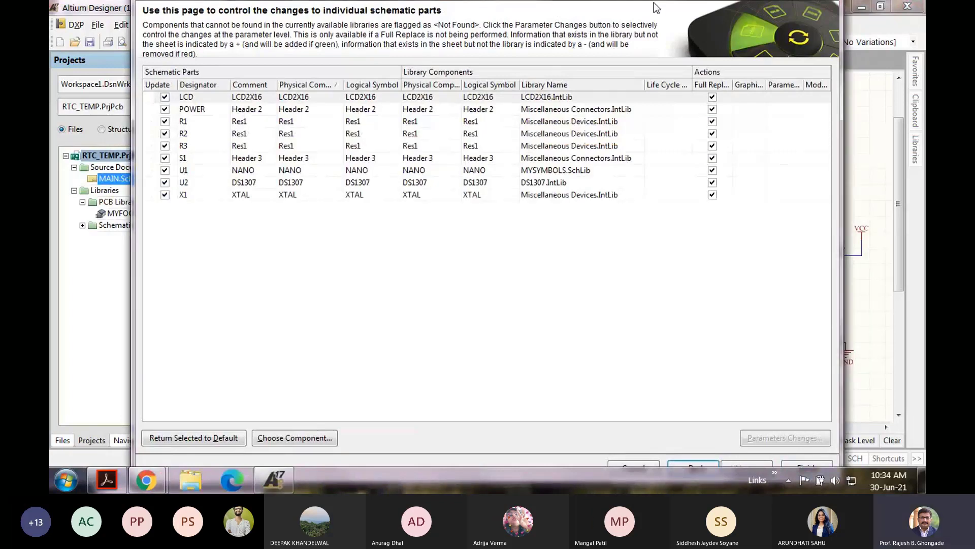
pyautogui.moveTo(653, 1); pyautogui.dragTo(641, 25)
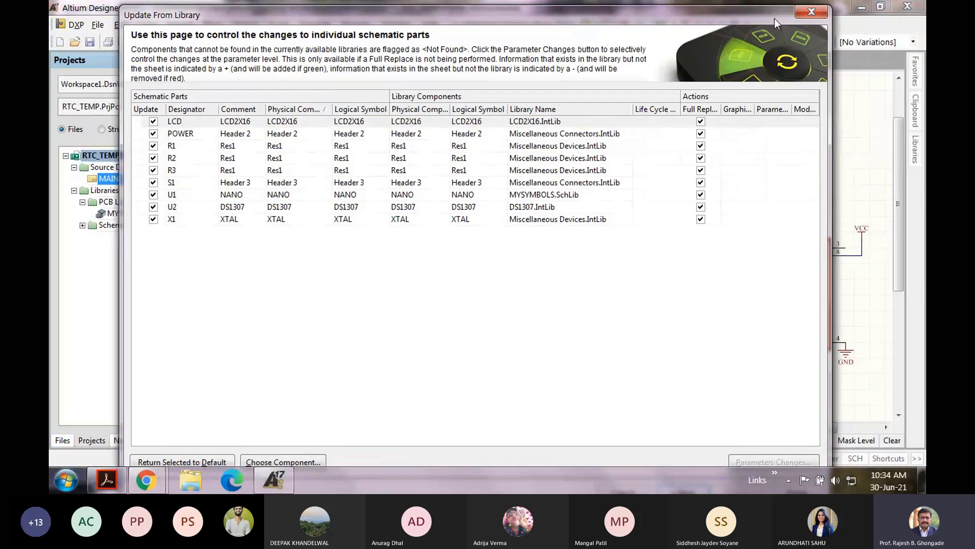
pyautogui.click(811, 12)
# Step: Start adding a footprint model to U1 and browse to NANOV3, then cancel
pyautogui.doubleClick(532, 290)
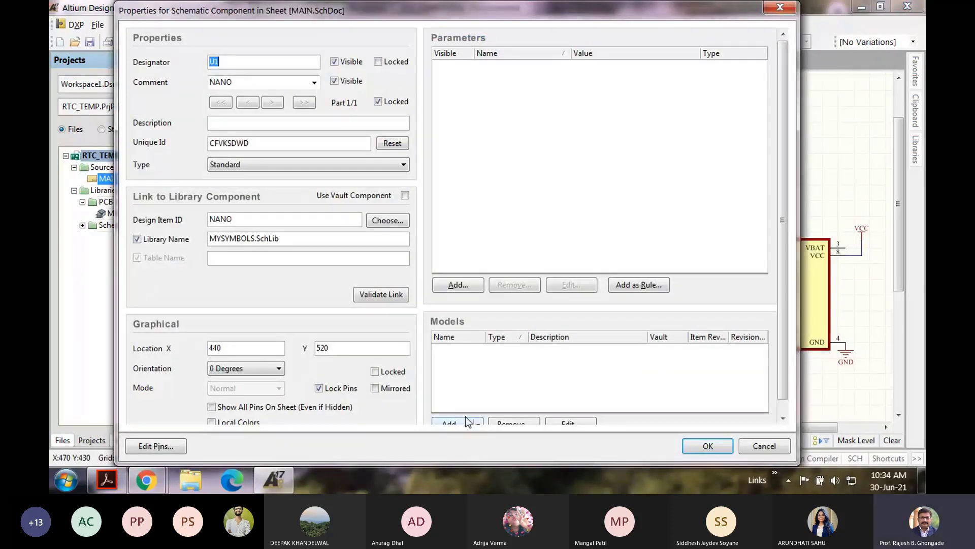
pyautogui.click(468, 421)
pyautogui.click(486, 269)
pyautogui.click(470, 89)
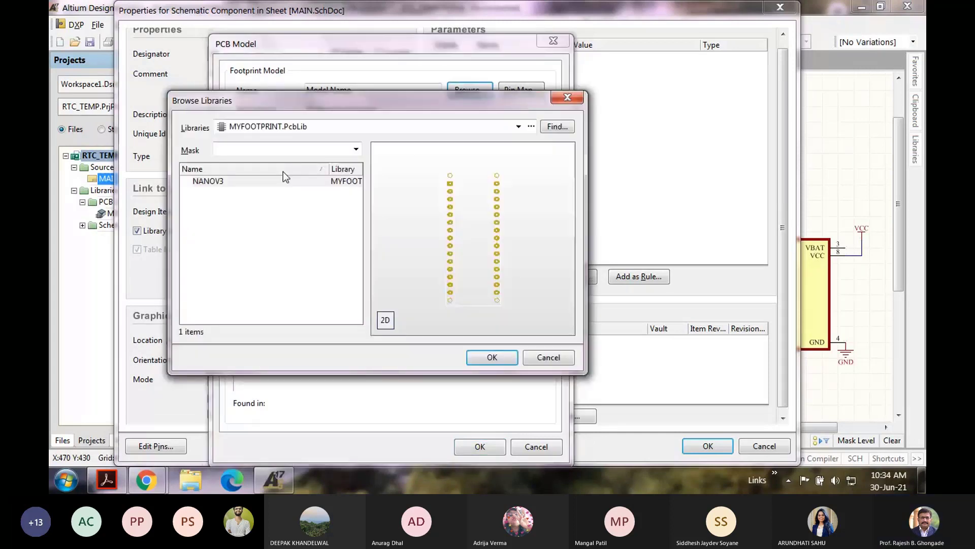
pyautogui.doubleClick(278, 182)
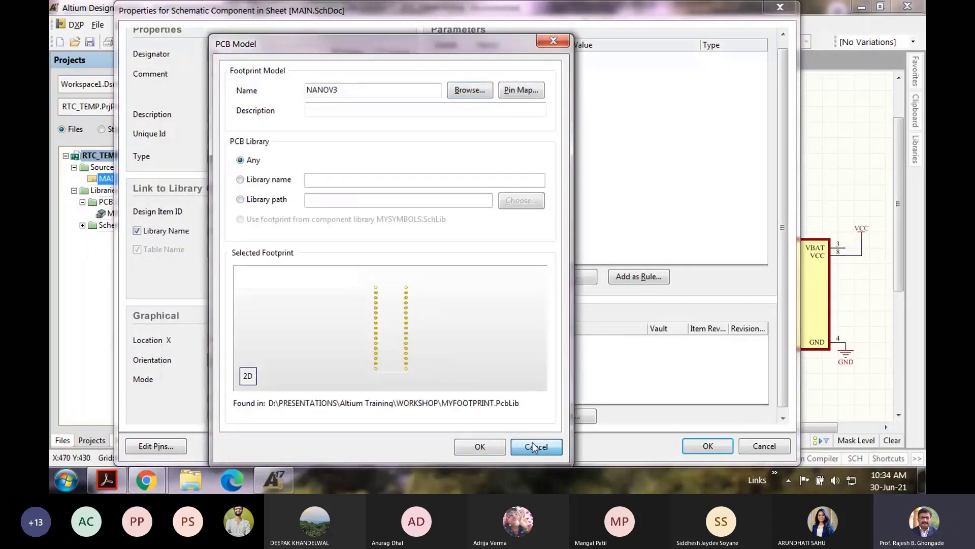
pyautogui.click(533, 447)
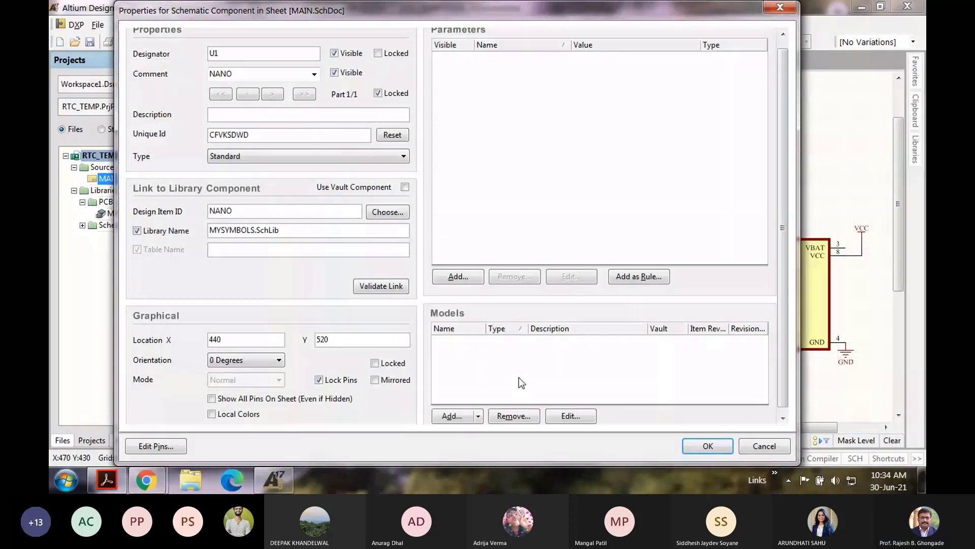
# Step: Add NANOV3 from MYFOOTPRINT.PcbLib as U1's footprint model and close its properties
pyautogui.click(452, 416)
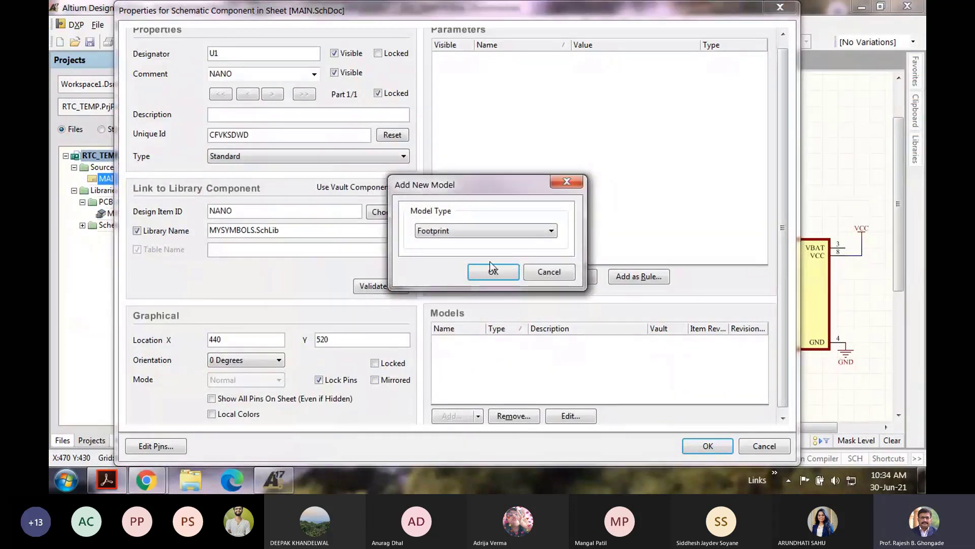
pyautogui.click(491, 270)
pyautogui.click(453, 95)
pyautogui.click(235, 182)
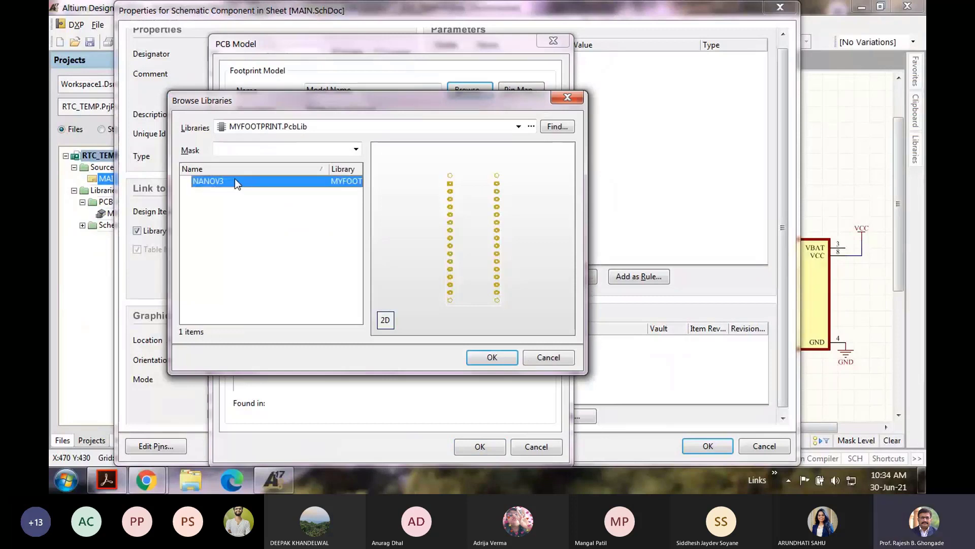
pyautogui.click(494, 359)
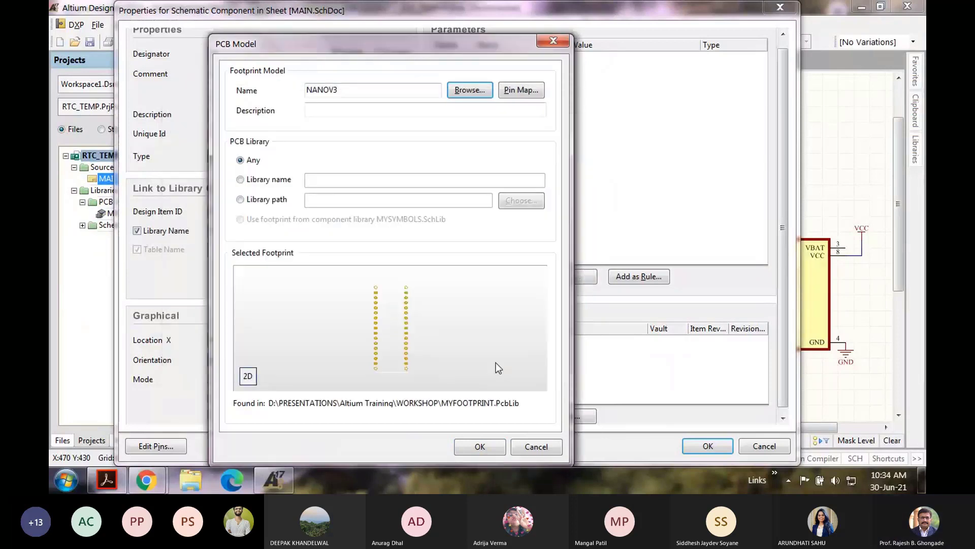
pyautogui.click(480, 447)
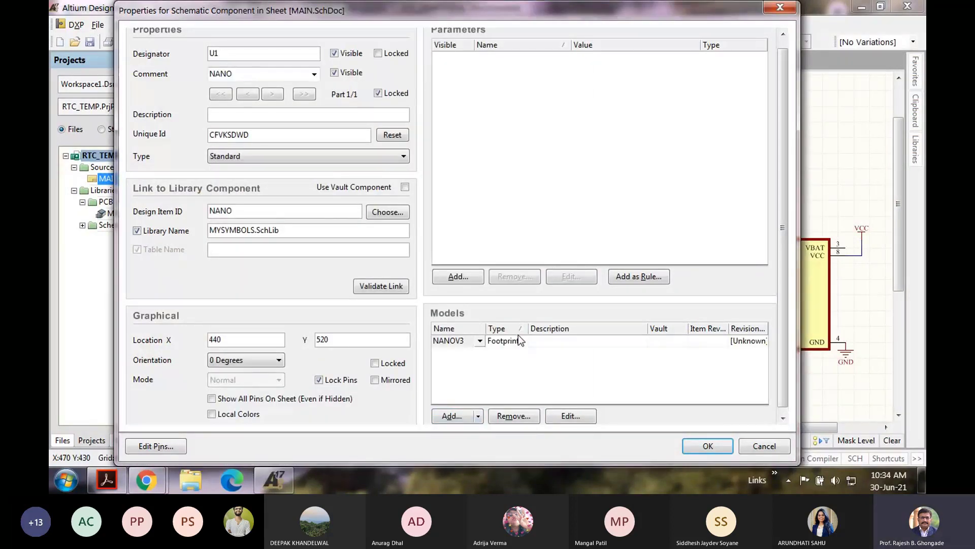
pyautogui.press('Return')
# Step: Reopen U1's properties to confirm the NANOV3 footprint, then close them
pyautogui.doubleClick(553, 258)
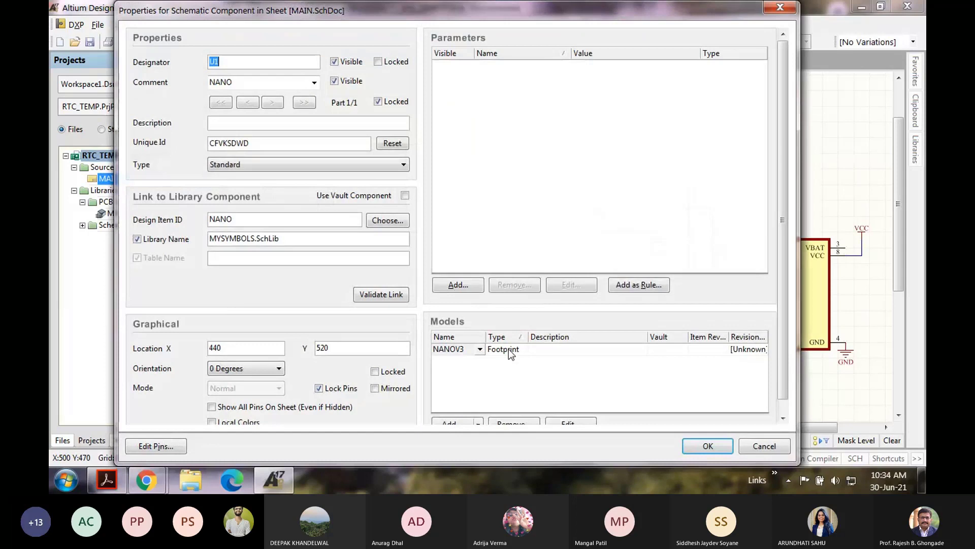
pyautogui.click(762, 446)
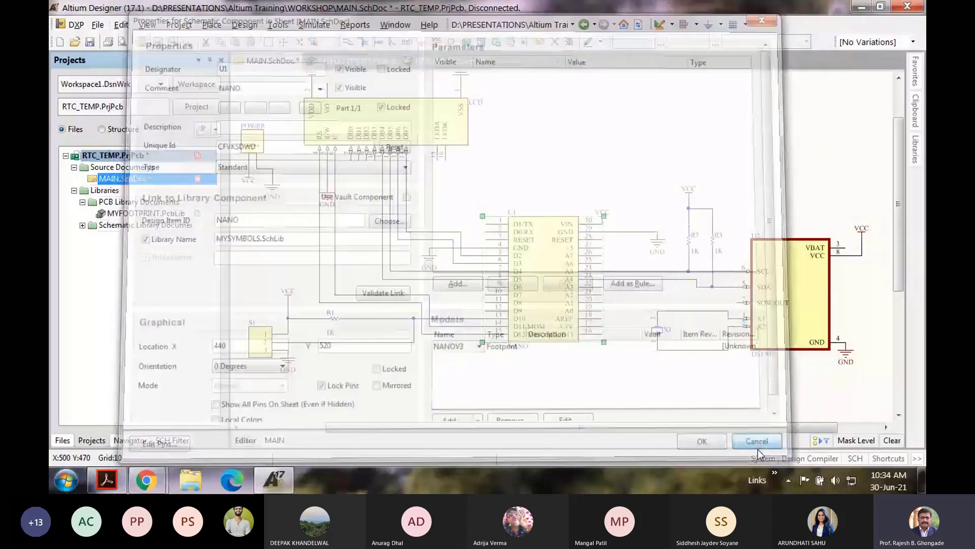
pyautogui.keyDown('ctrl'); pyautogui.scroll(2, 542, 246); pyautogui.keyUp('ctrl')
pyautogui.keyDown('ctrl'); pyautogui.scroll(-2, 452, 158); pyautogui.keyUp('ctrl')
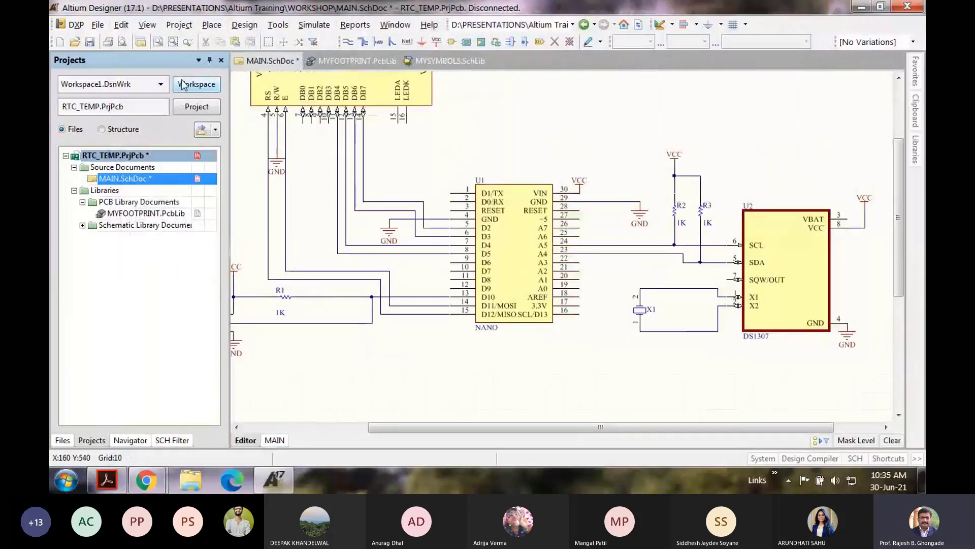
# Step: Add a new PCB1.PcbDoc to the project and switch its units to millimetres
pyautogui.click(99, 25)
pyautogui.click(380, 175)
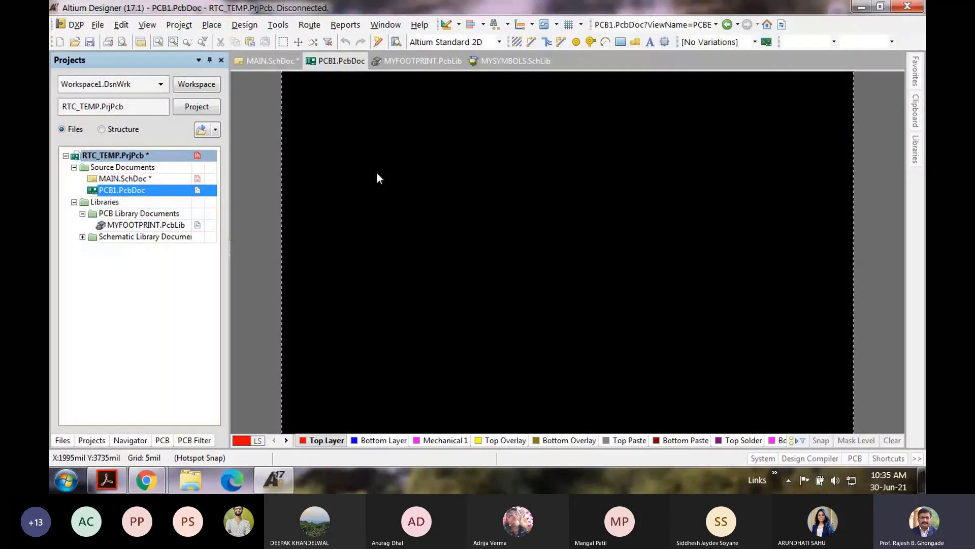
pyautogui.keyDown('ctrl'); pyautogui.scroll(-1, 380, 268); pyautogui.keyUp('ctrl')
pyautogui.keyDown('ctrl'); pyautogui.scroll(1, 303, 302); pyautogui.keyUp('ctrl')
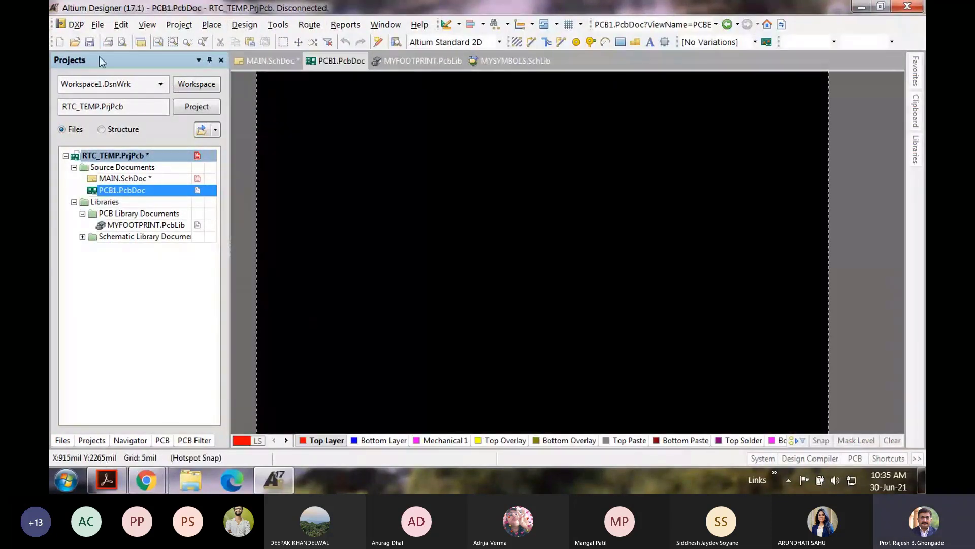
pyautogui.click(98, 25)
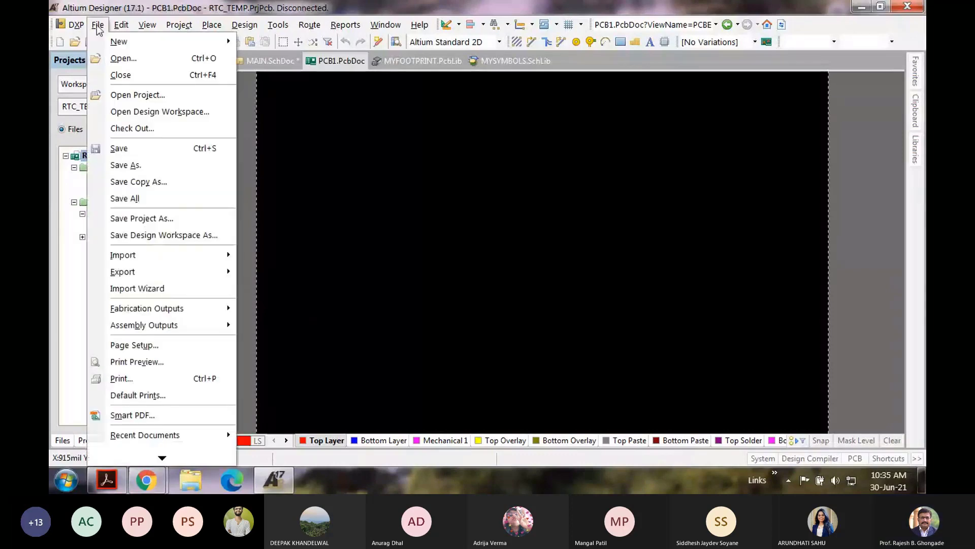
pyautogui.moveTo(148, 25)
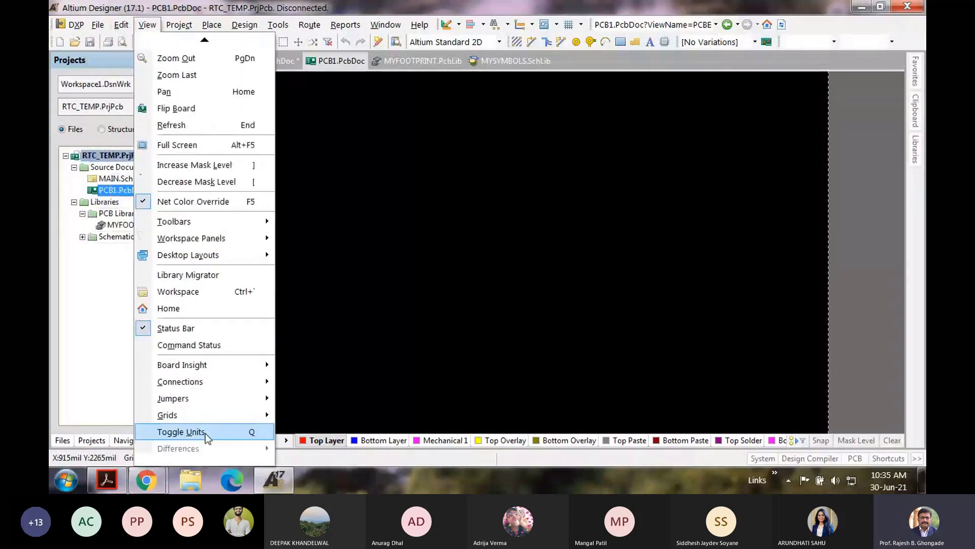
pyautogui.click(205, 433)
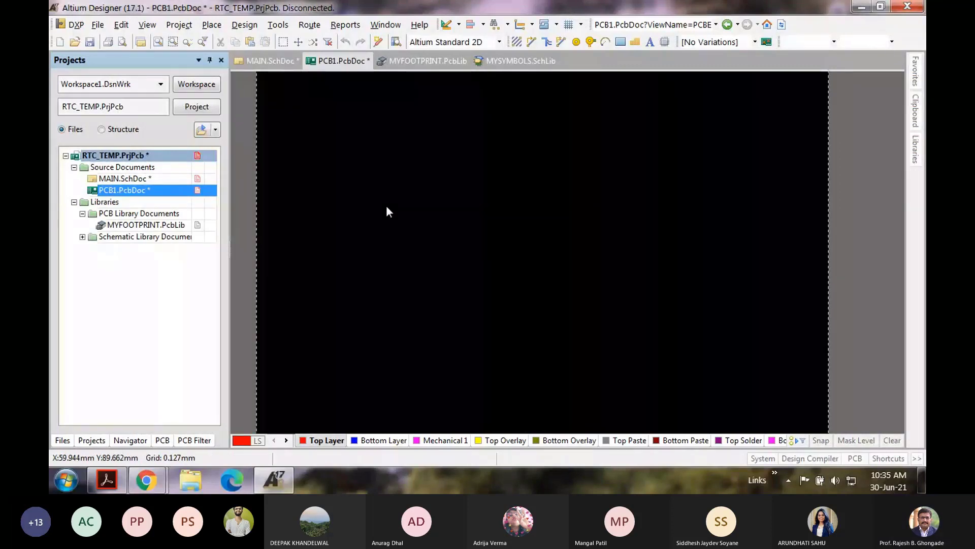
# Step: Set the Global Board Snap Grid step to 0.100mm in Board Options
pyautogui.click(275, 26)
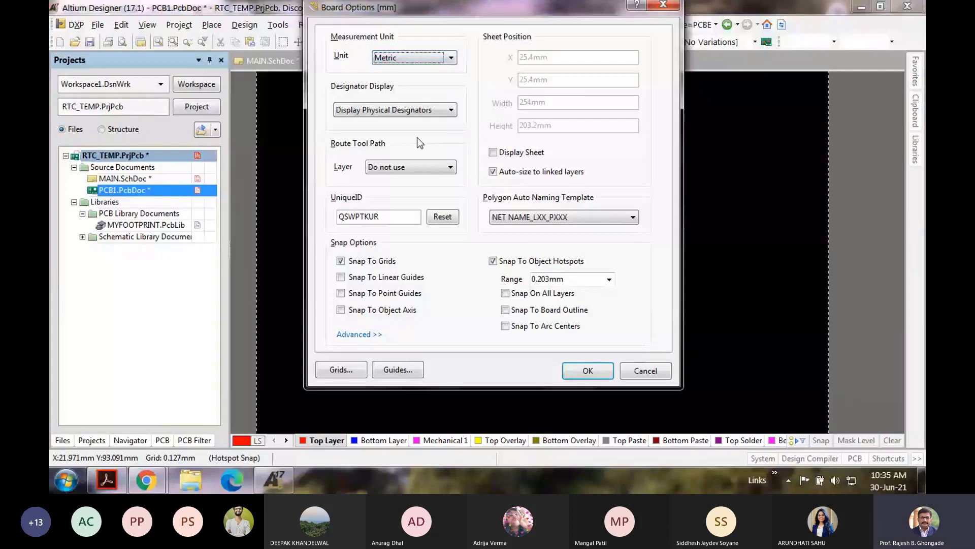
pyautogui.click(341, 369)
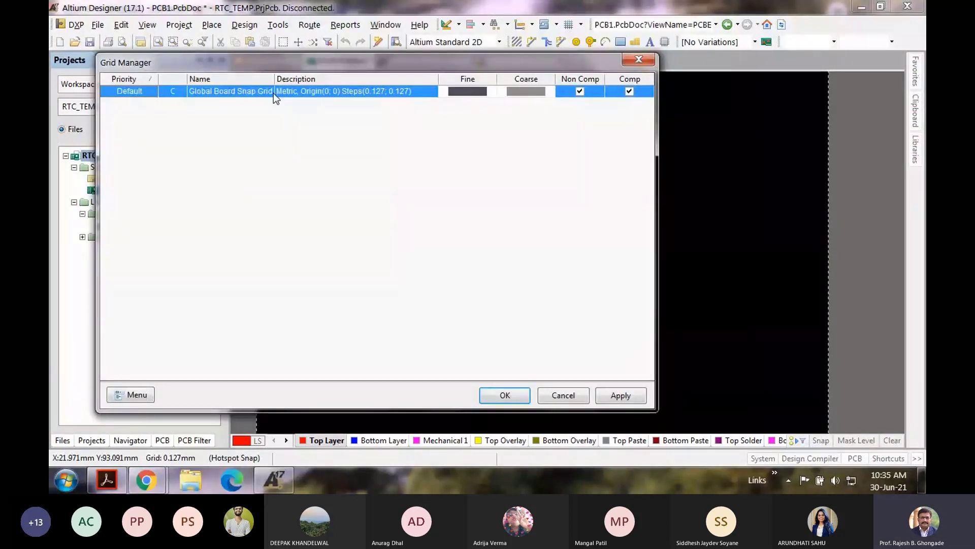
pyautogui.doubleClick(273, 93)
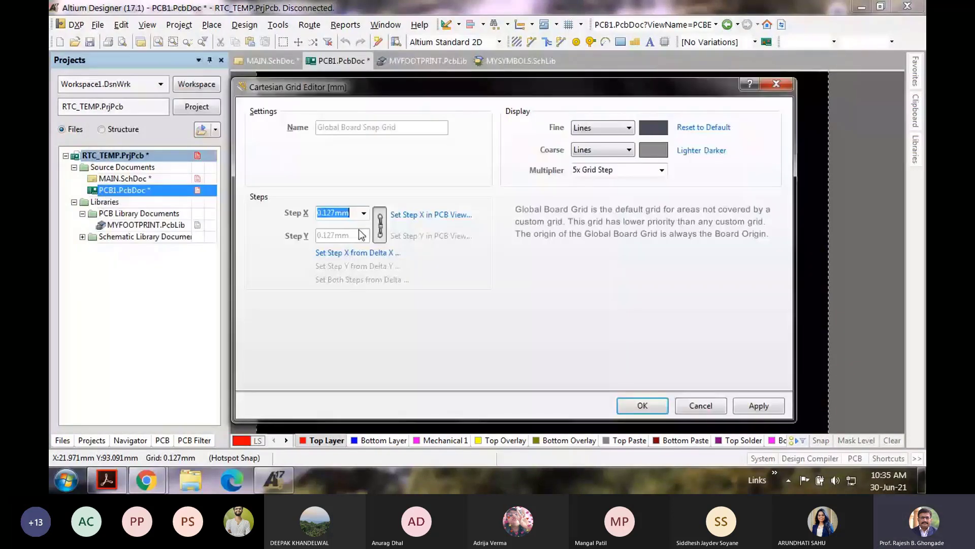
pyautogui.click(364, 213)
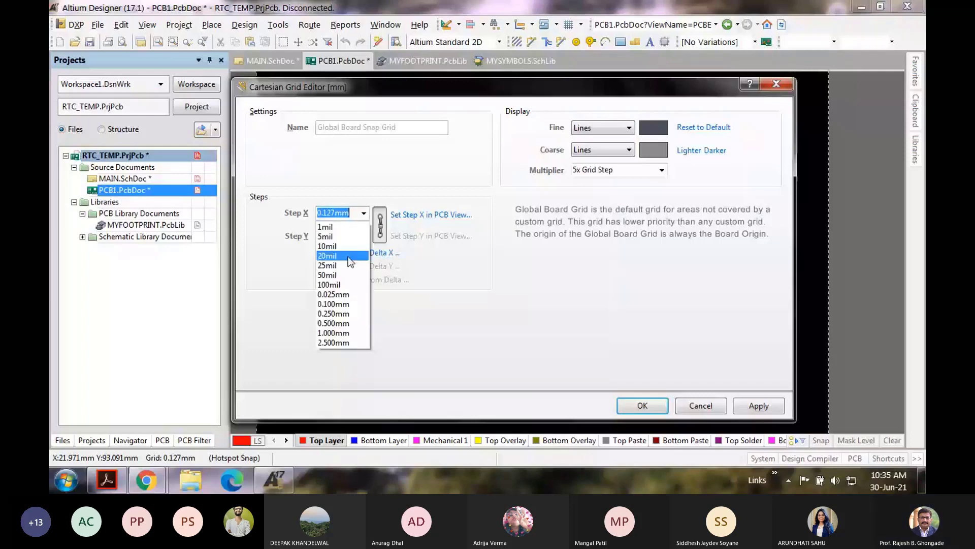
pyautogui.click(341, 304)
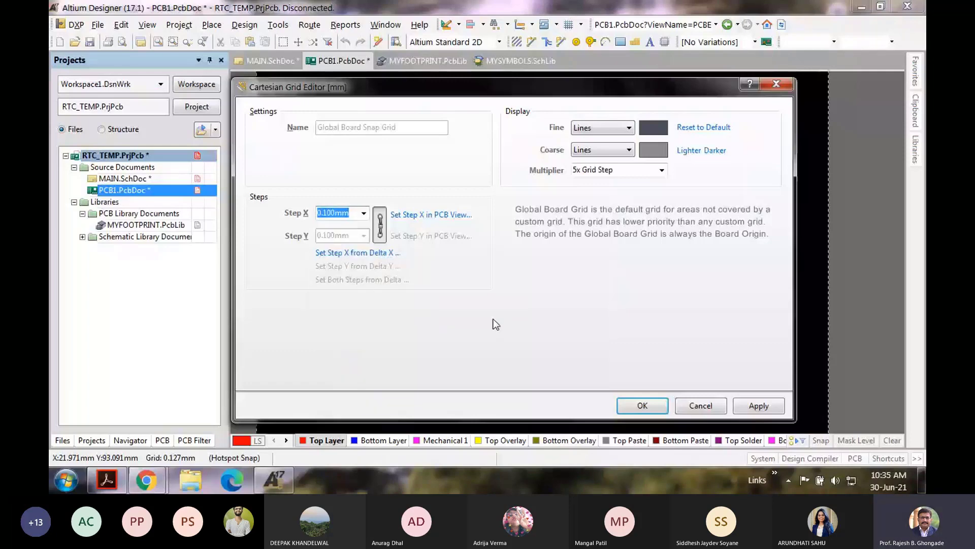
pyautogui.click(630, 405)
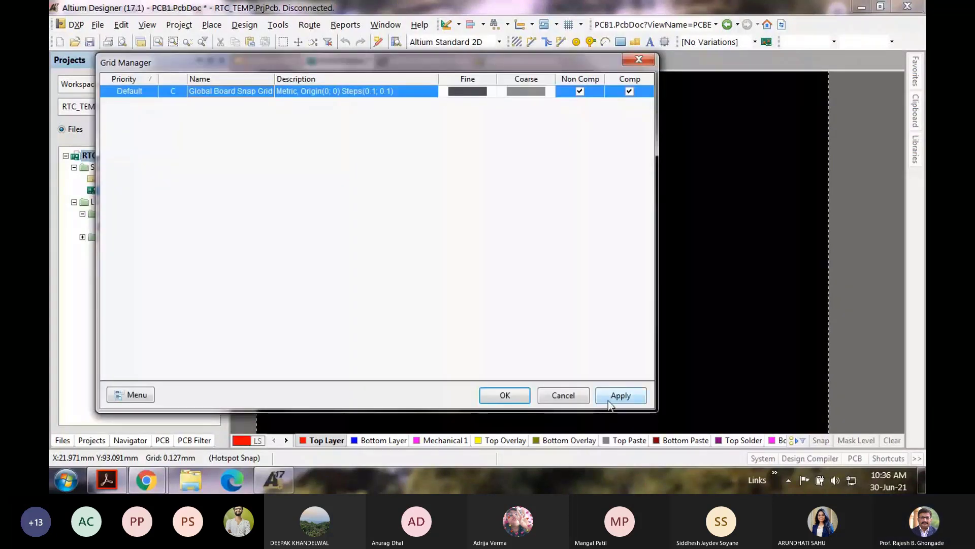
pyautogui.click(608, 400)
pyautogui.click(508, 396)
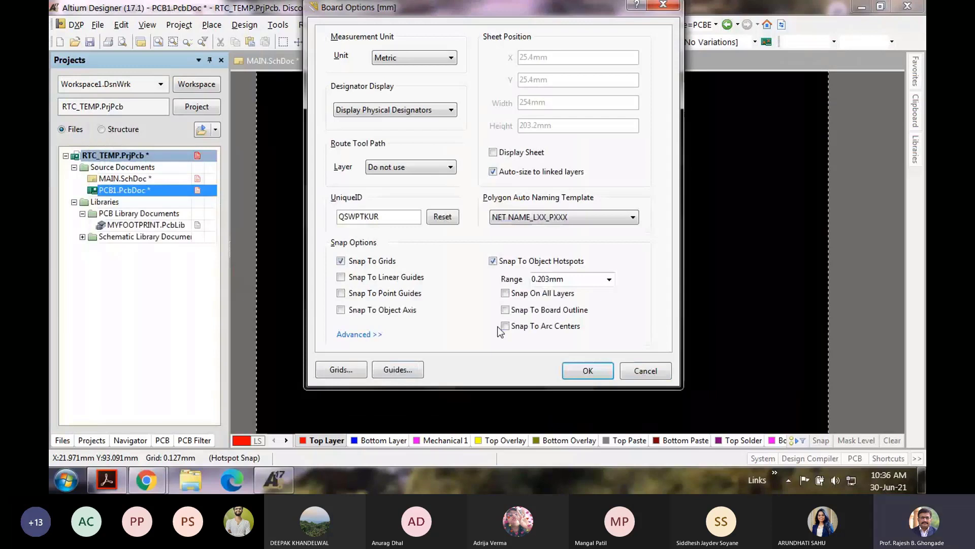
pyautogui.press('Return')
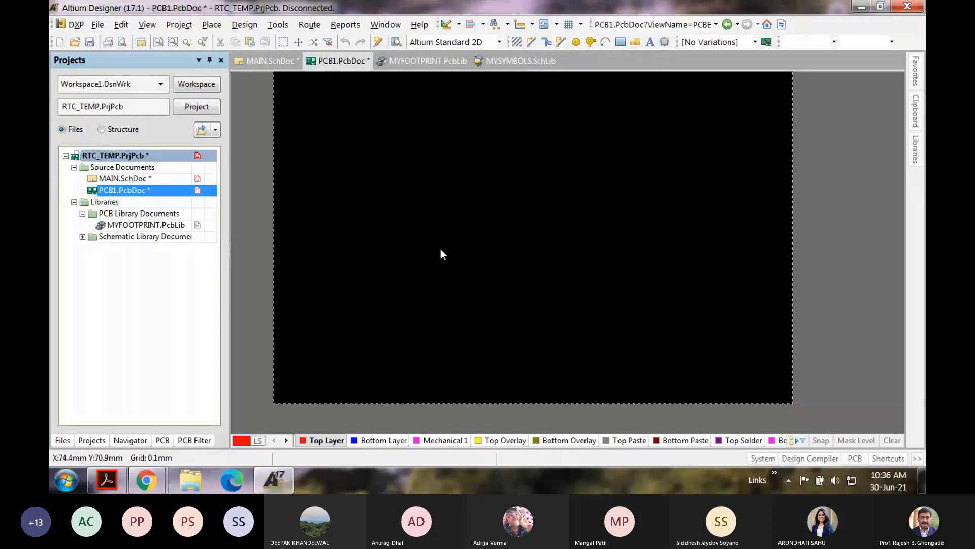
pyautogui.moveTo(146, 480)
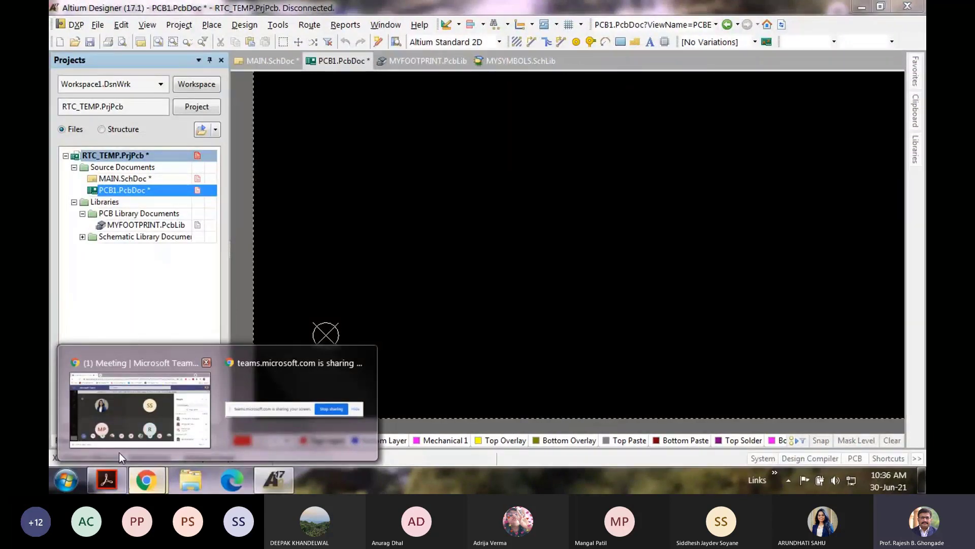
pyautogui.click(126, 405)
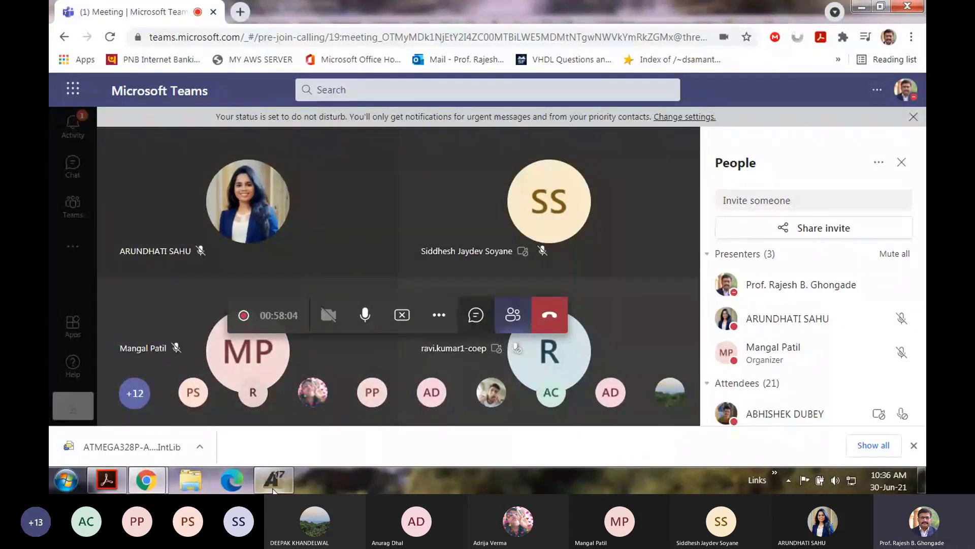
pyautogui.click(261, 480)
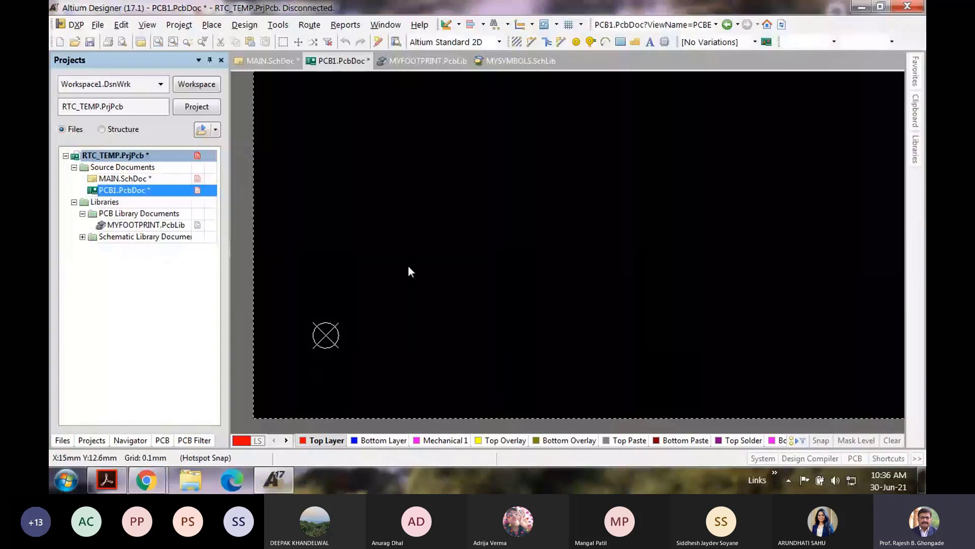
# Step: In board planning mode, shrink the board region by moving its left edge in and bottom edge up
pyautogui.click(147, 25)
pyautogui.click(218, 42)
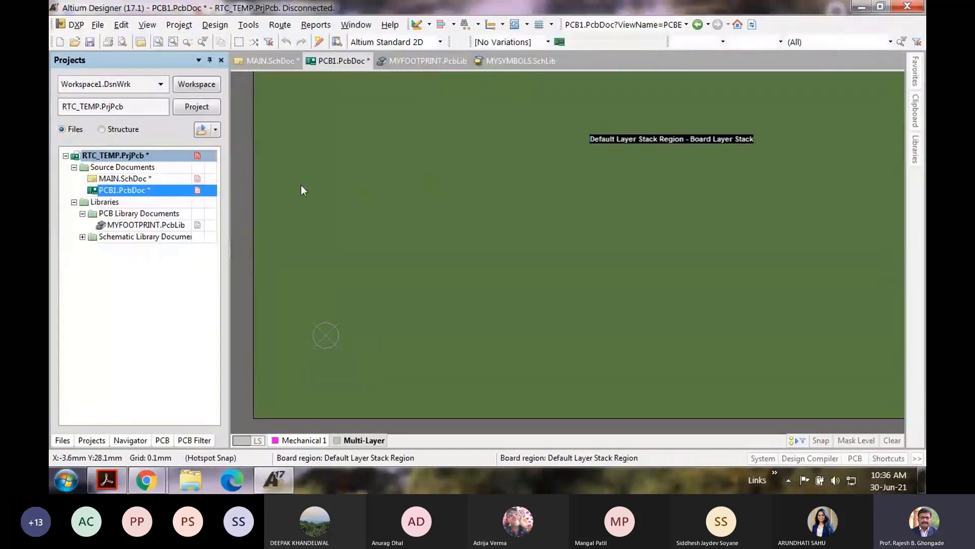
pyautogui.click(214, 25)
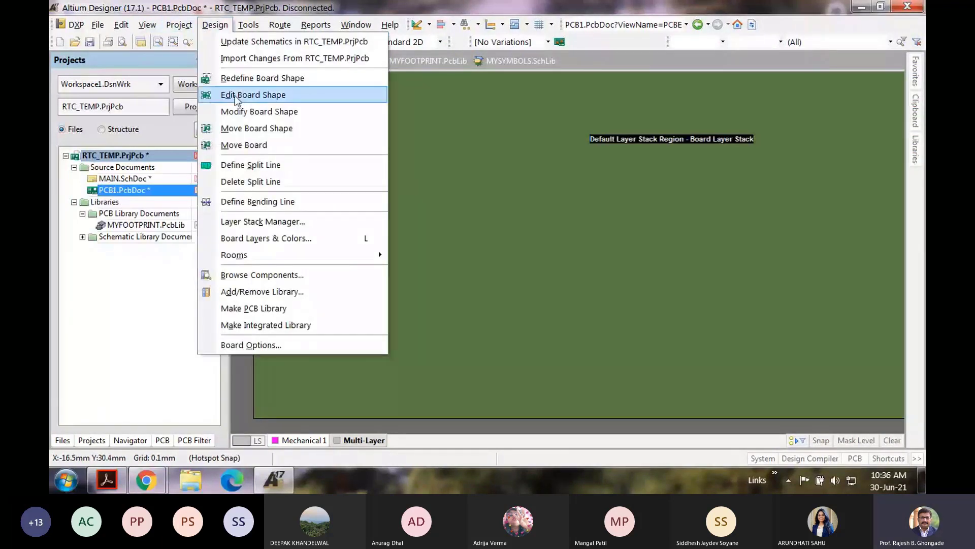
pyautogui.click(253, 94)
pyautogui.scroll(-2, 420, 223)
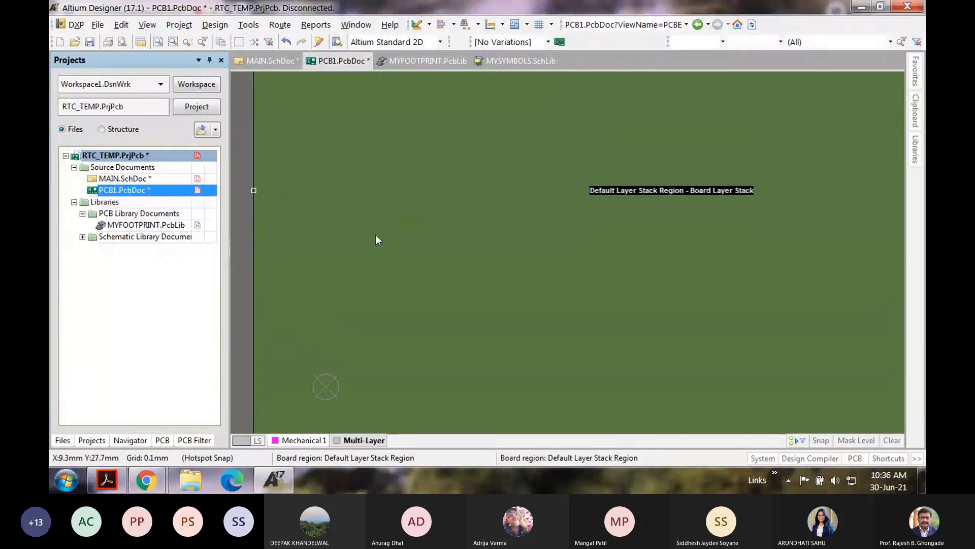
pyautogui.keyDown('ctrl'); pyautogui.scroll(-1, 376, 233); pyautogui.keyUp('ctrl')
pyautogui.moveTo(283, 198); pyautogui.dragTo(335, 207)
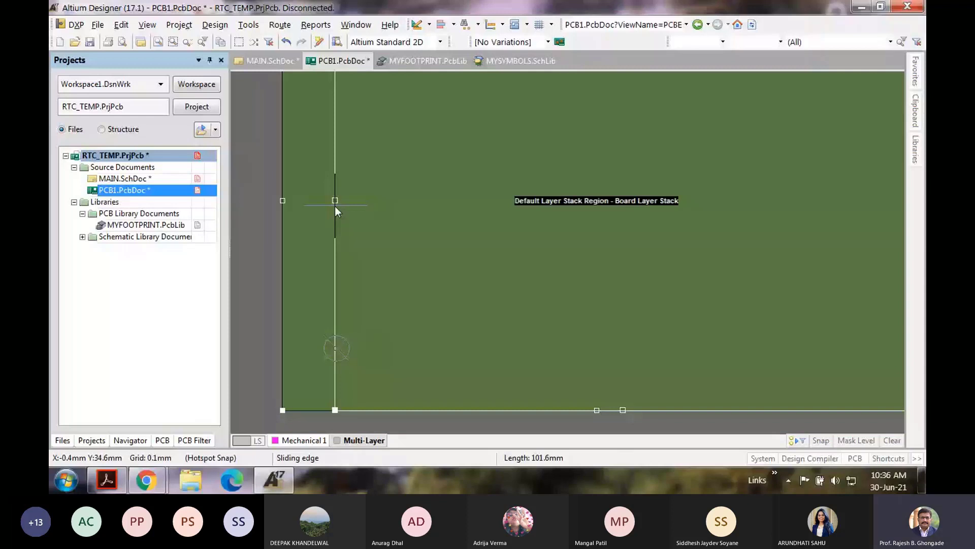
pyautogui.moveTo(334, 205); pyautogui.dragTo(337, 207)
pyautogui.moveTo(609, 410); pyautogui.dragTo(612, 348)
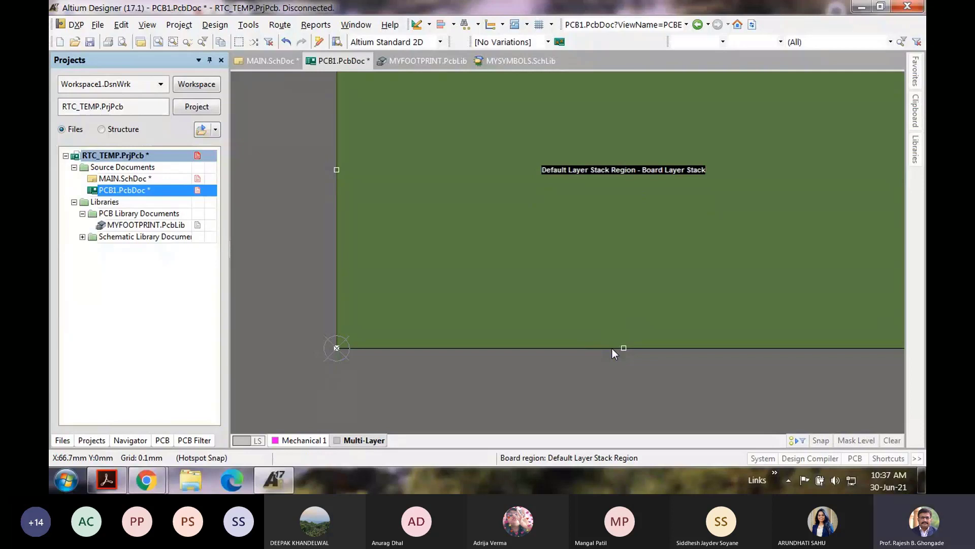
pyautogui.click(555, 376)
# Step: Re-enter board shape editing, then deselect the board region
pyautogui.keyDown('ctrl'); pyautogui.scroll(-2, 645, 244); pyautogui.keyUp('ctrl')
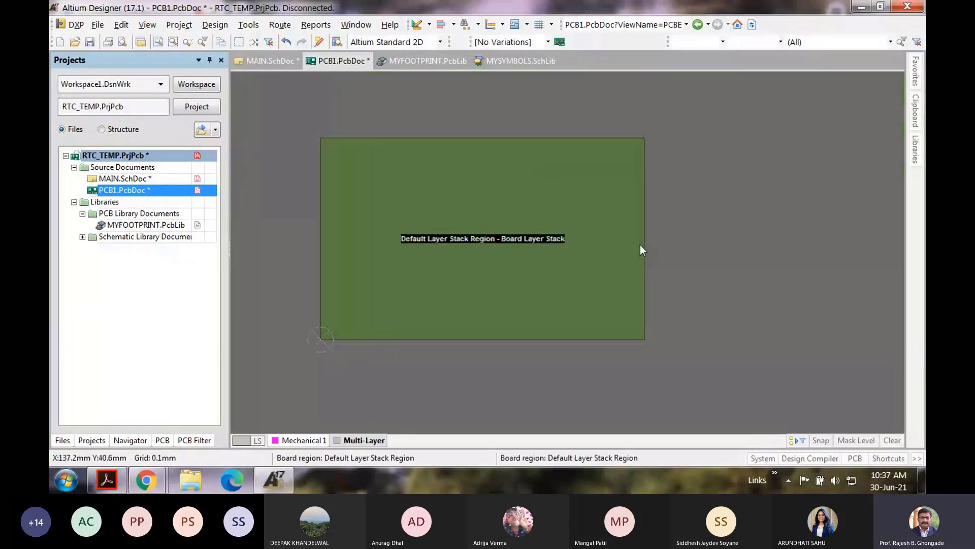
pyautogui.keyDown('ctrl'); pyautogui.scroll(2, 510, 245); pyautogui.keyUp('ctrl')
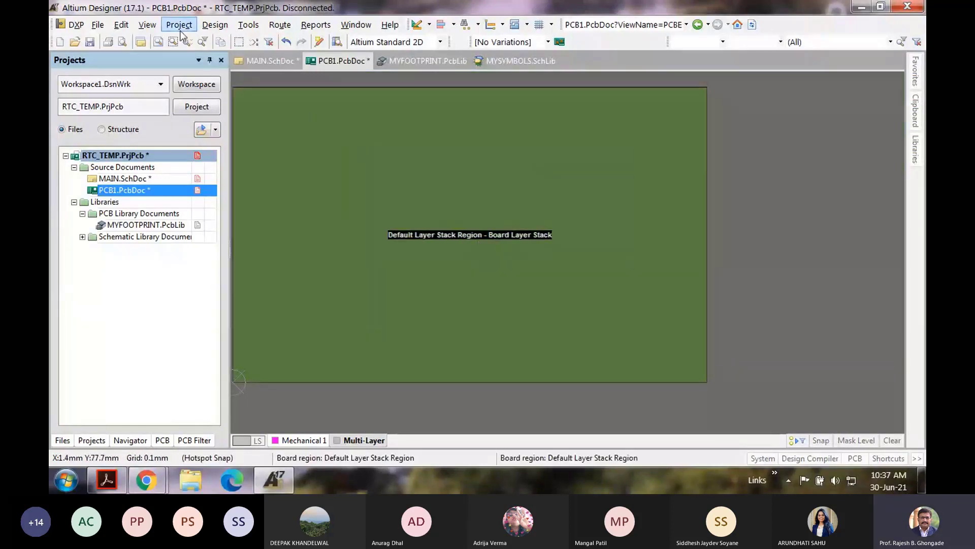
pyautogui.click(215, 25)
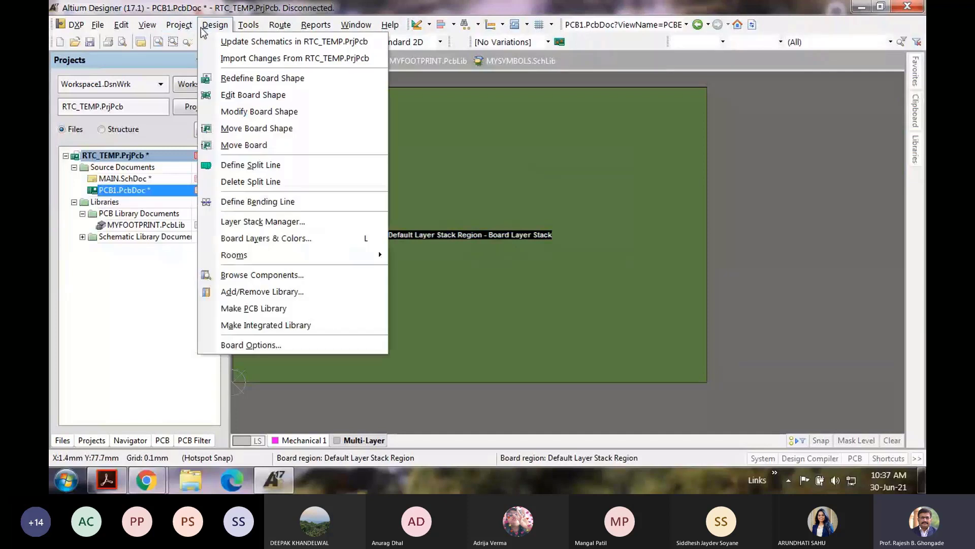
pyautogui.click(223, 95)
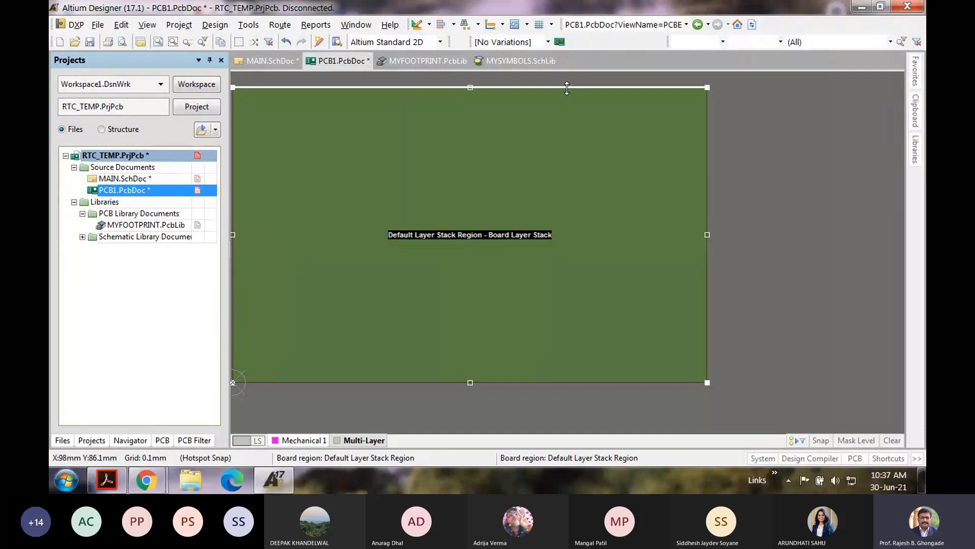
pyautogui.click(759, 243)
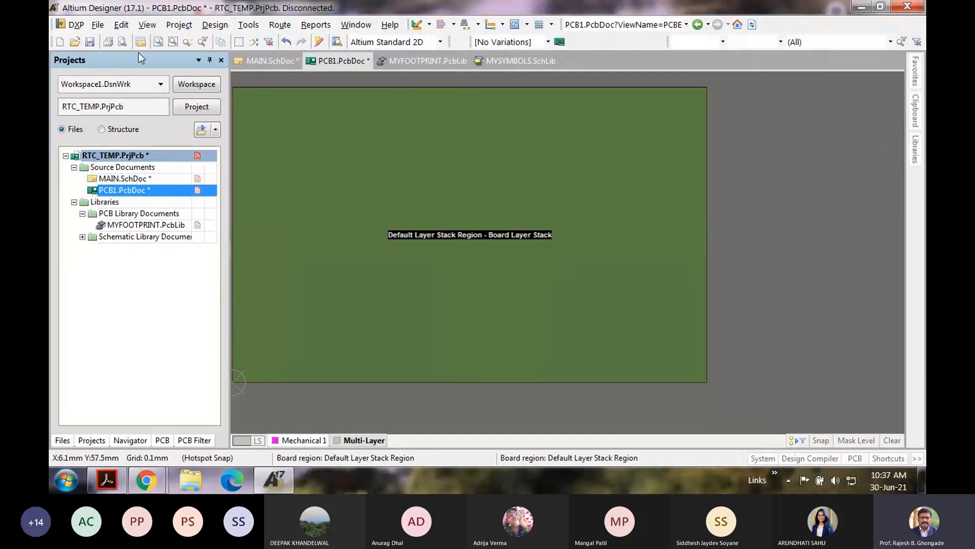
# Step: Save the board as MAIN.PcbDoc
pyautogui.click(90, 43)
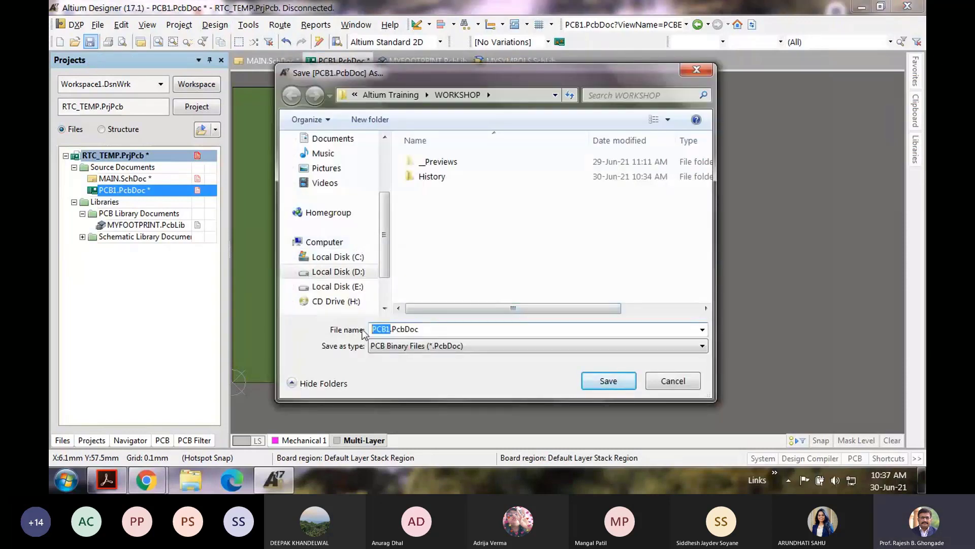
pyautogui.write('MAIN')
pyautogui.press('Return')
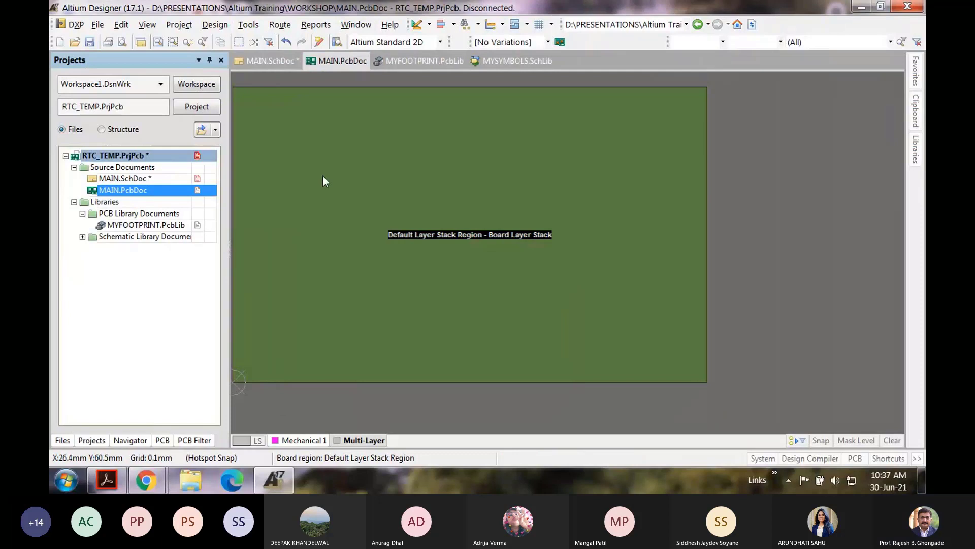
# Step: Switch the board to 2D layout mode, save it, and return to MAIN.SchDoc
pyautogui.click(121, 24)
pyautogui.moveTo(138, 27)
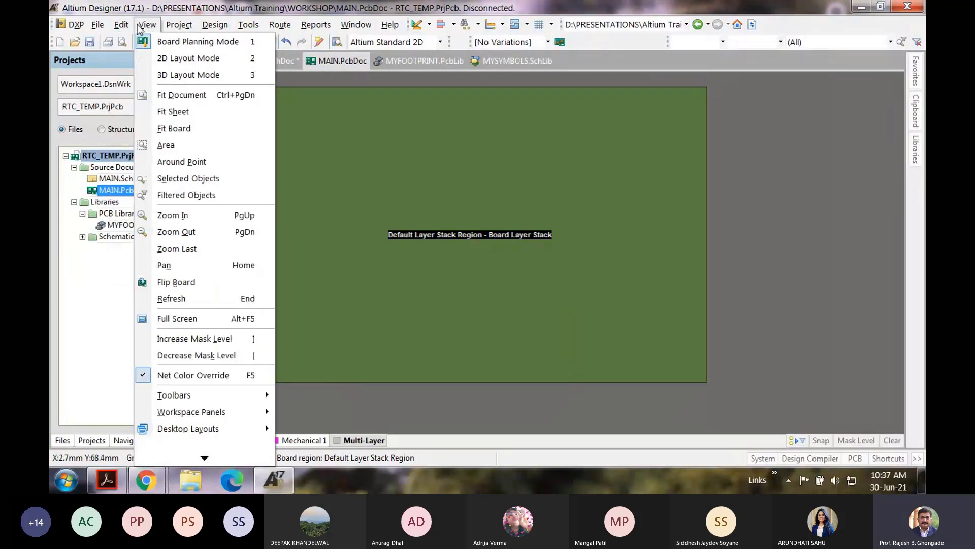
pyautogui.click(161, 58)
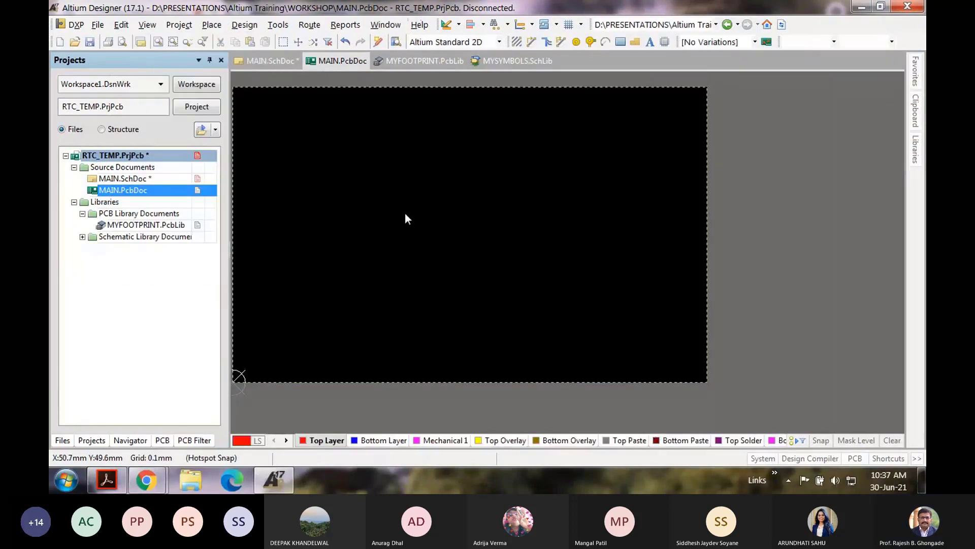
pyautogui.hotkey('ctrl', 's')
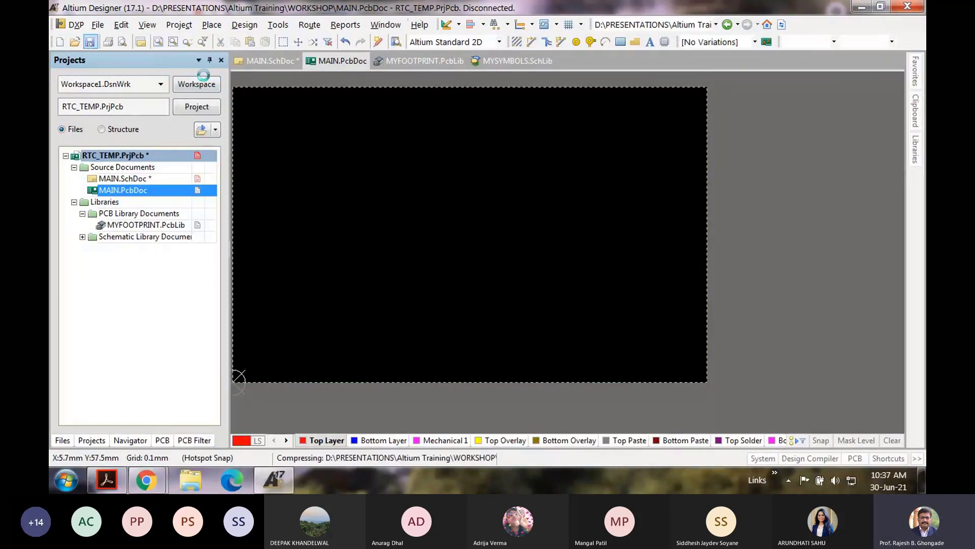
pyautogui.click(270, 61)
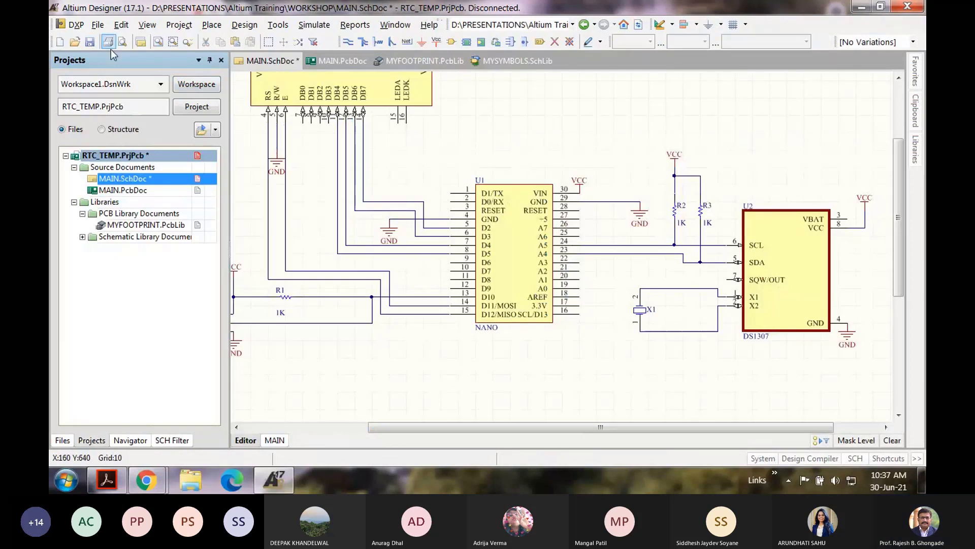
# Step: Save the schematic and push it into MAIN.PcbDoc via Update PCB Document, excluding the room
pyautogui.click(90, 42)
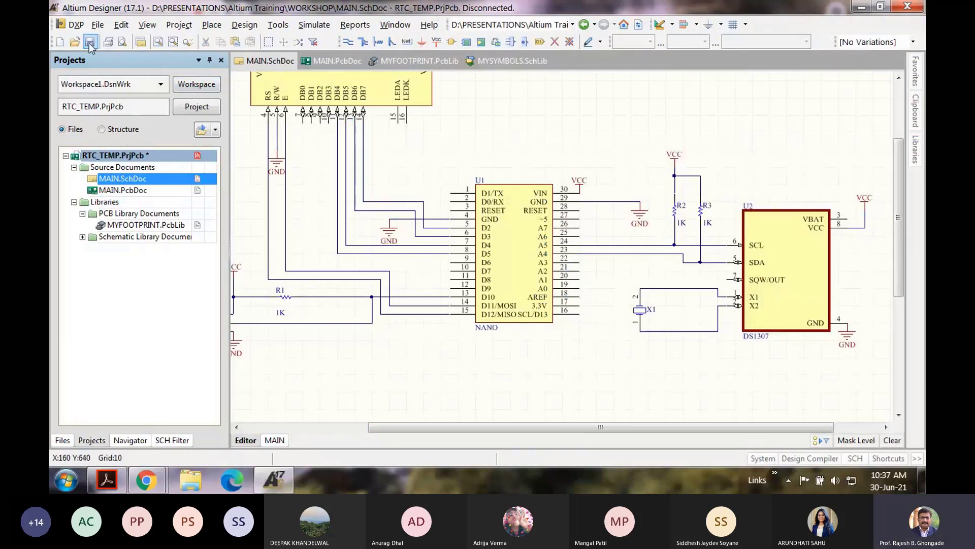
pyautogui.click(244, 25)
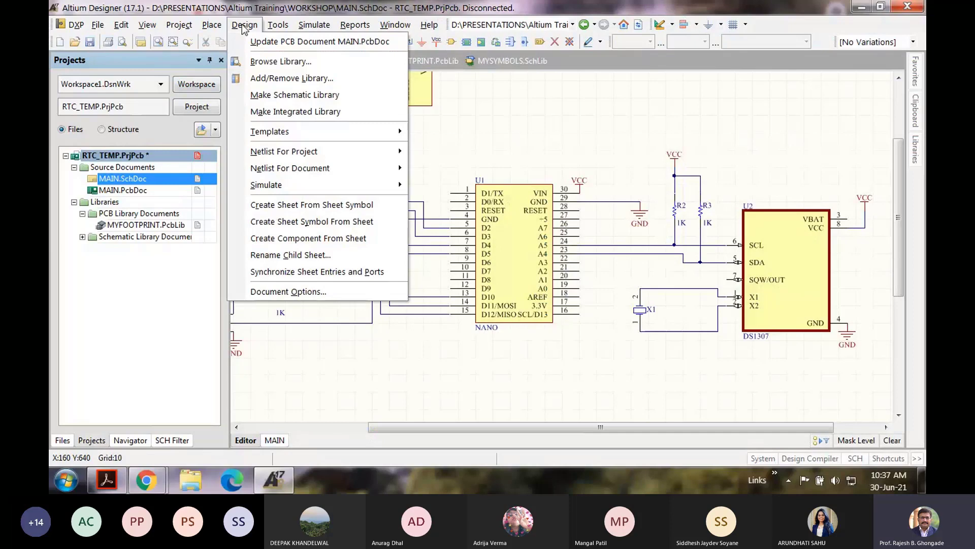
pyautogui.click(261, 43)
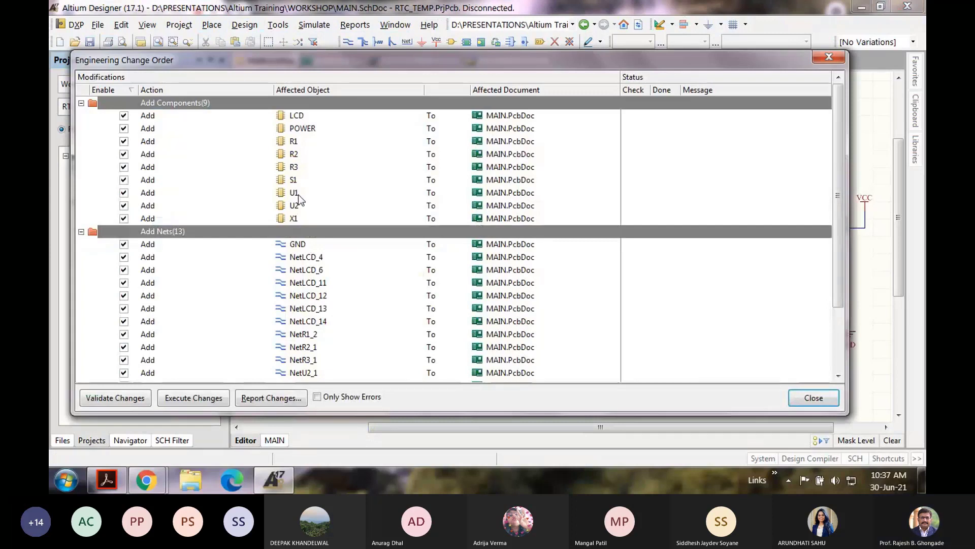
pyautogui.moveTo(362, 66); pyautogui.dragTo(367, 58)
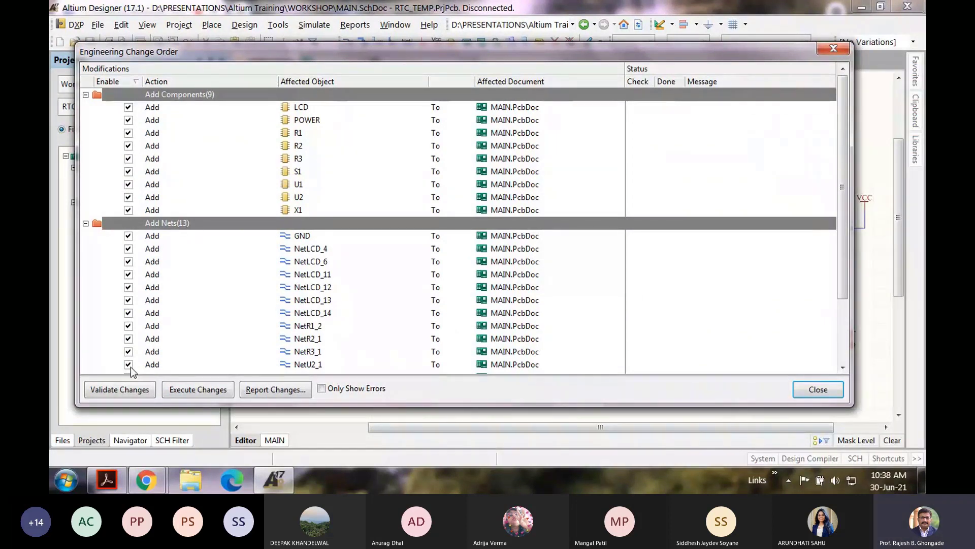
pyautogui.click(128, 389)
pyautogui.moveTo(845, 193); pyautogui.dragTo(838, 307)
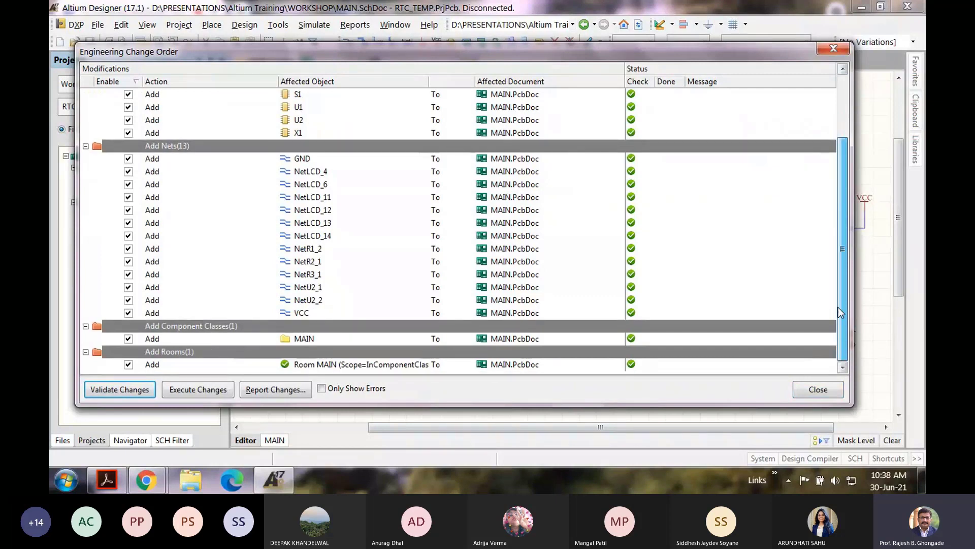
pyautogui.moveTo(849, 270)
pyautogui.mouseDown()
pyautogui.moveTo(850, 193)
pyautogui.moveTo(853, 272)
pyautogui.mouseUp()
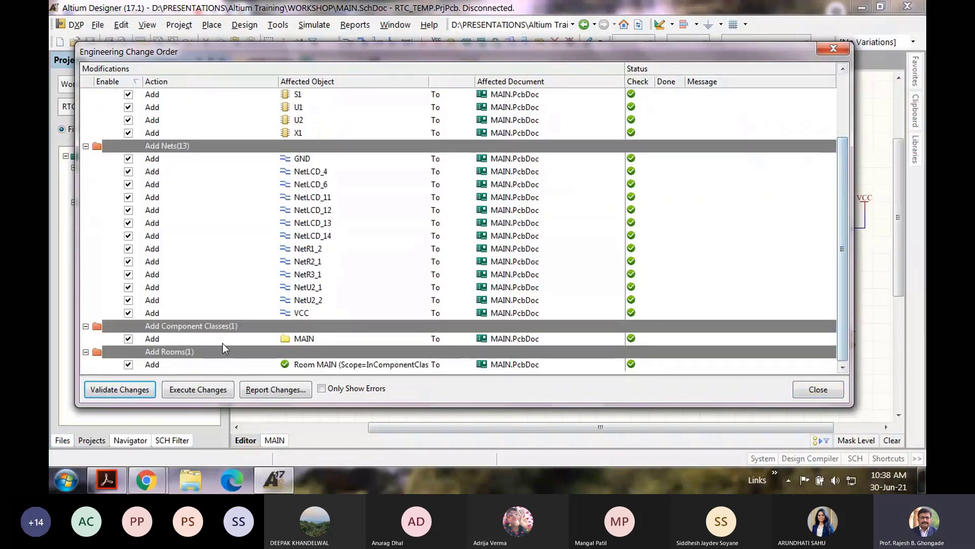
pyautogui.click(128, 364)
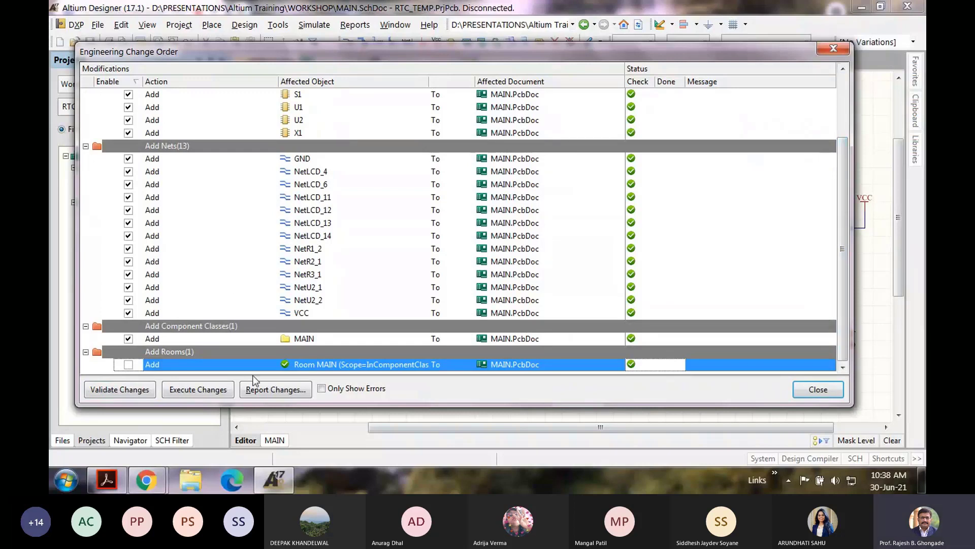
pyautogui.click(210, 388)
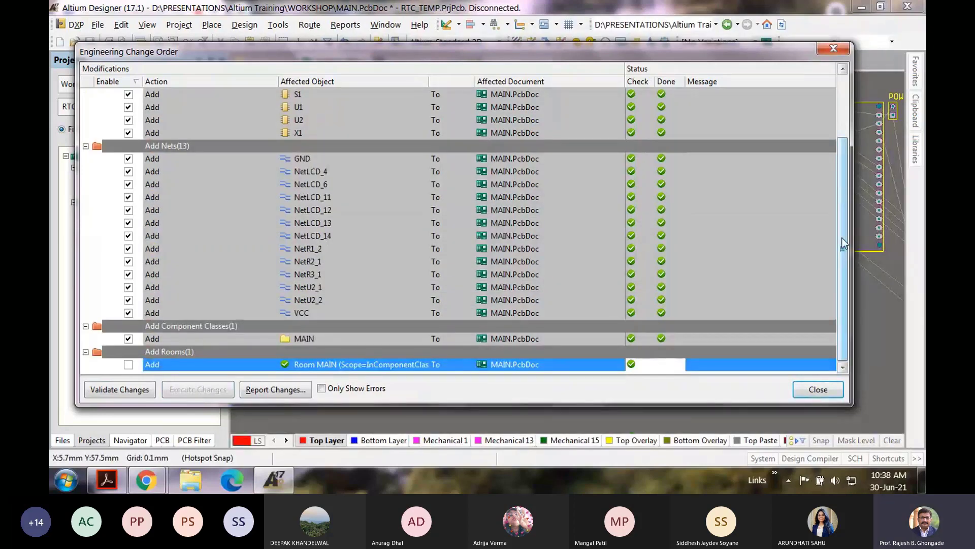
pyautogui.moveTo(843, 244); pyautogui.dragTo(837, 135)
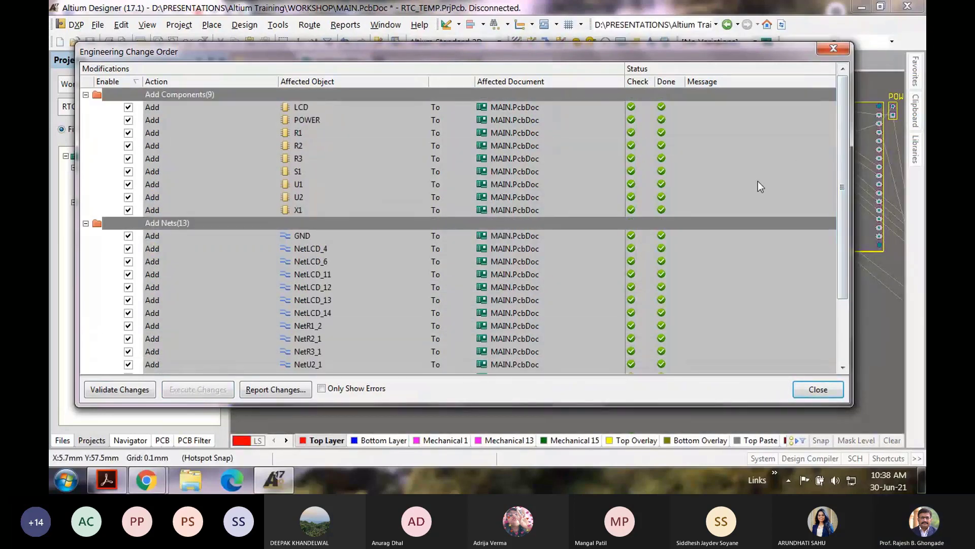
pyautogui.click(818, 389)
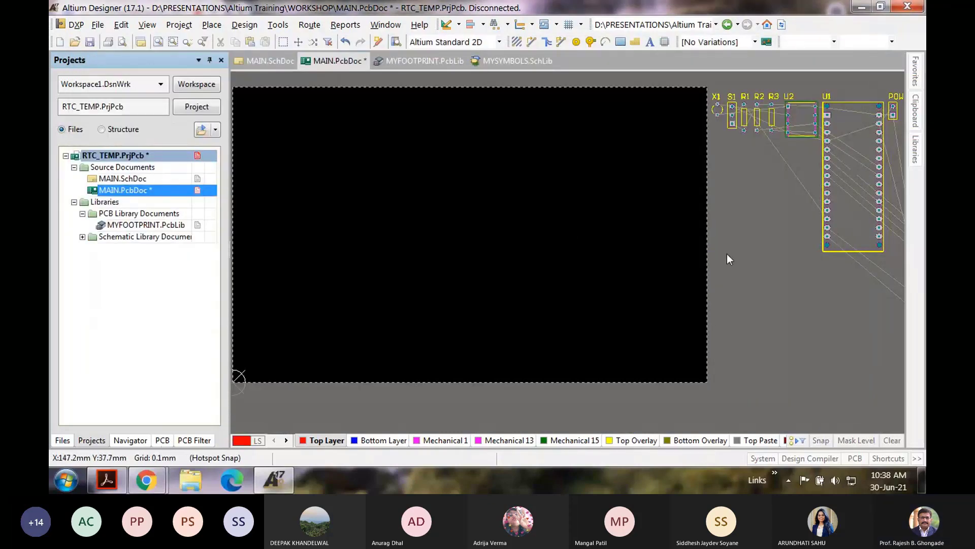
# Step: Move the LCD, U1, U2, X1, POWER, S1, R1 and R3 footprints onto the board
pyautogui.keyDown('ctrl'); pyautogui.scroll(-2, 741, 253); pyautogui.keyUp('ctrl')
pyautogui.keyDown('ctrl'); pyautogui.scroll(1, 701, 246); pyautogui.keyUp('ctrl')
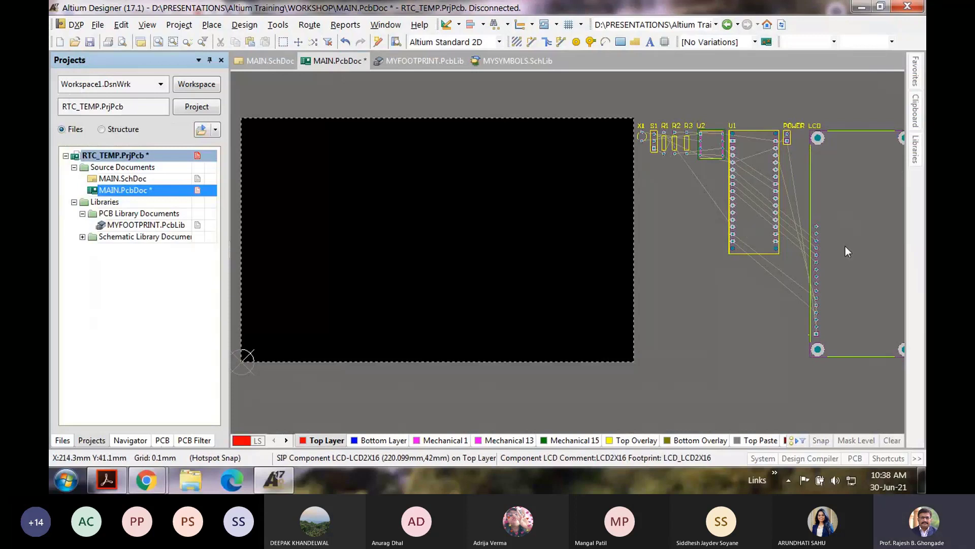
pyautogui.moveTo(845, 246); pyautogui.dragTo(299, 244)
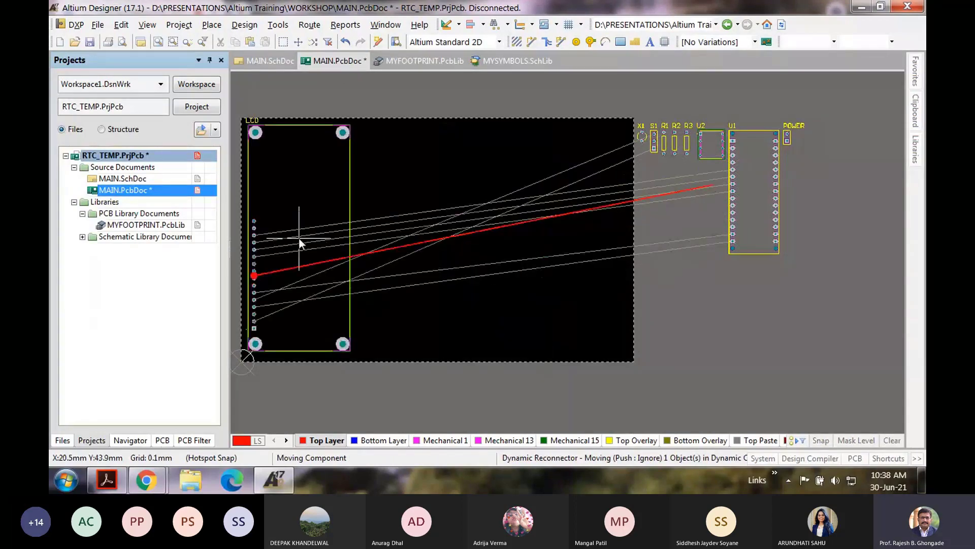
pyautogui.click(299, 244)
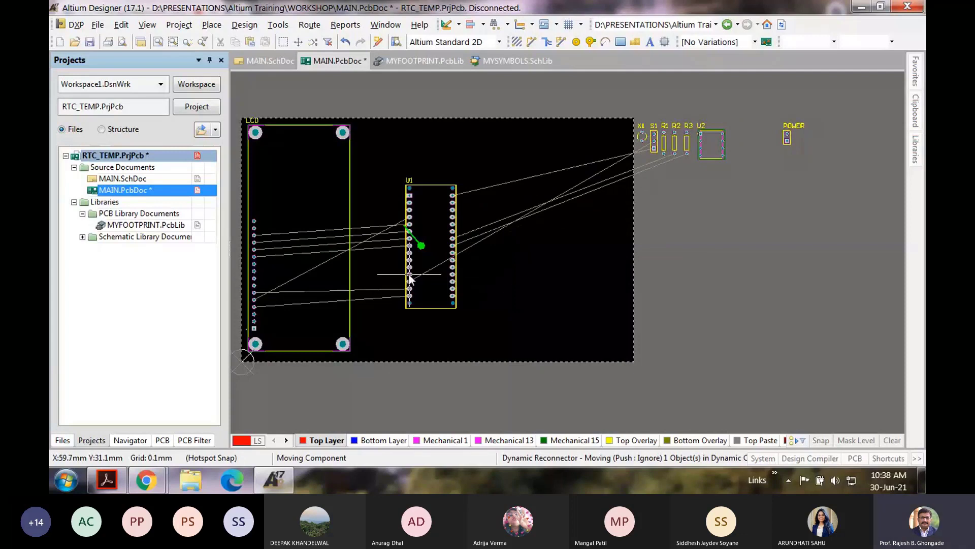
pyautogui.click(389, 276)
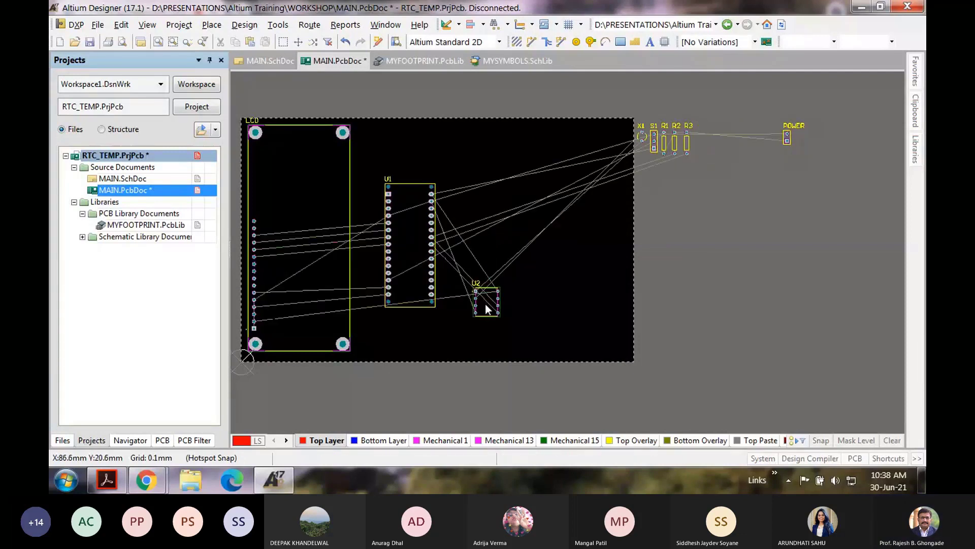
pyautogui.click(475, 184)
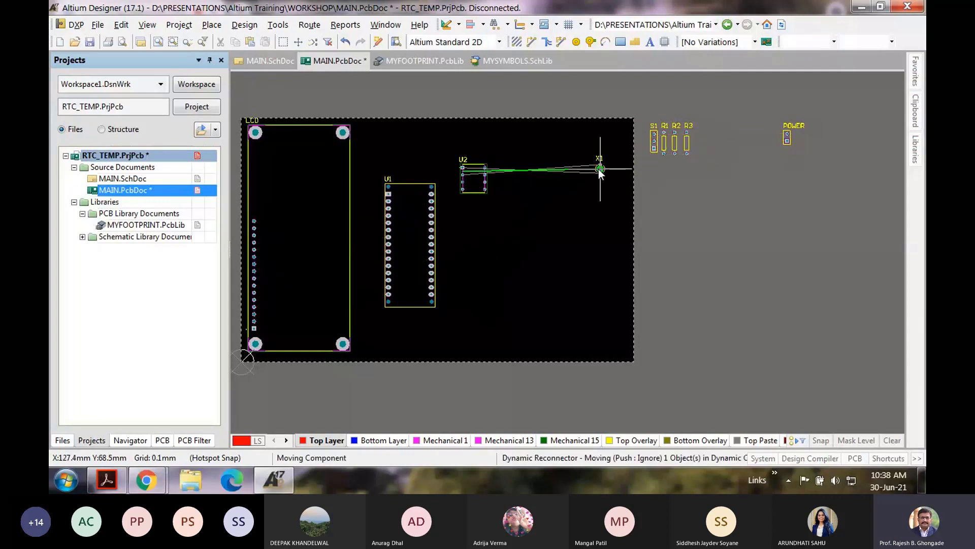
pyautogui.click(513, 171)
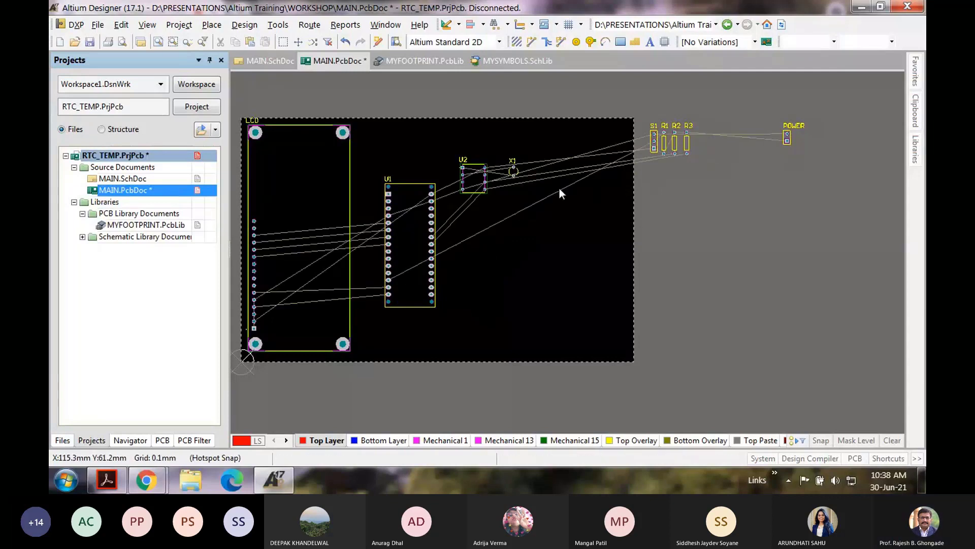
pyautogui.moveTo(788, 139); pyautogui.dragTo(519, 316)
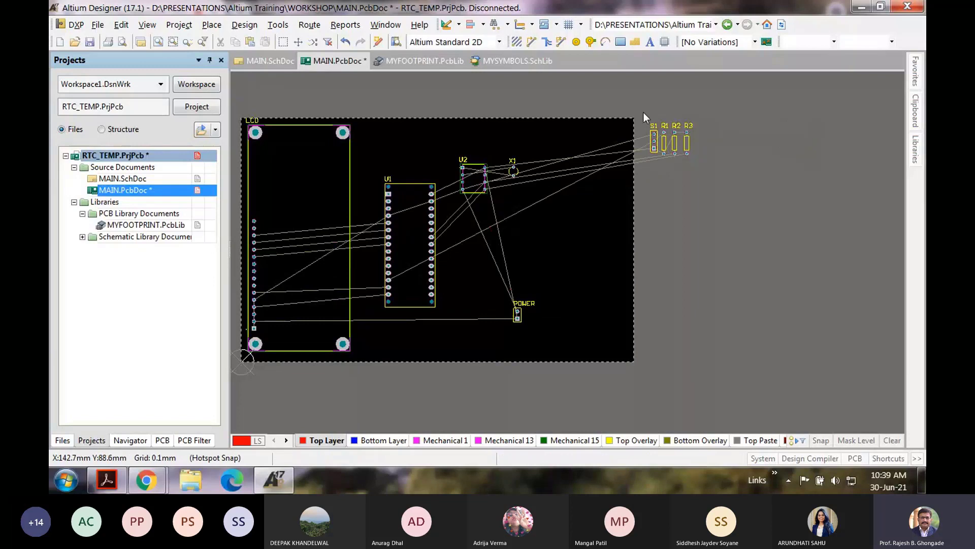
pyautogui.moveTo(670, 149); pyautogui.dragTo(562, 218)
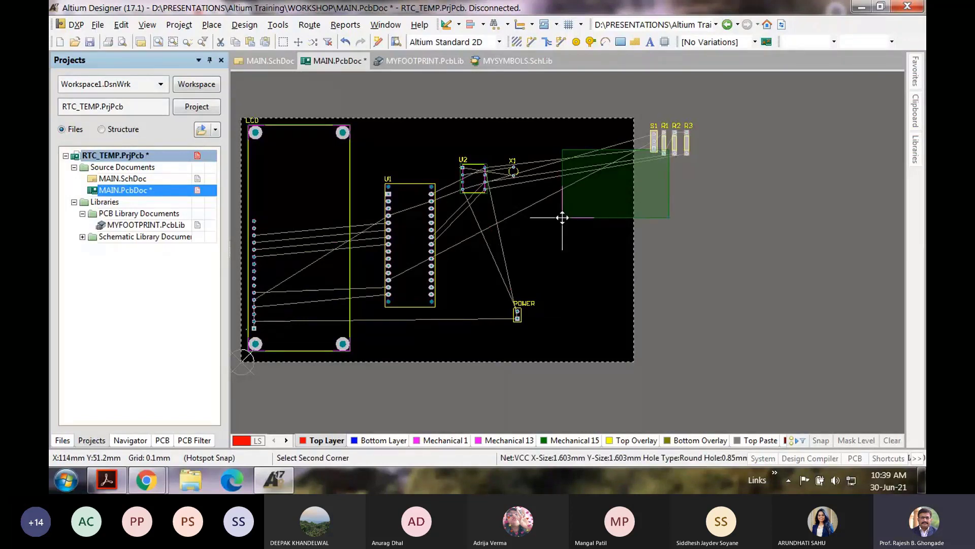
pyautogui.click(562, 217)
pyautogui.moveTo(654, 145); pyautogui.dragTo(563, 214)
pyautogui.moveTo(673, 145); pyautogui.dragTo(598, 158)
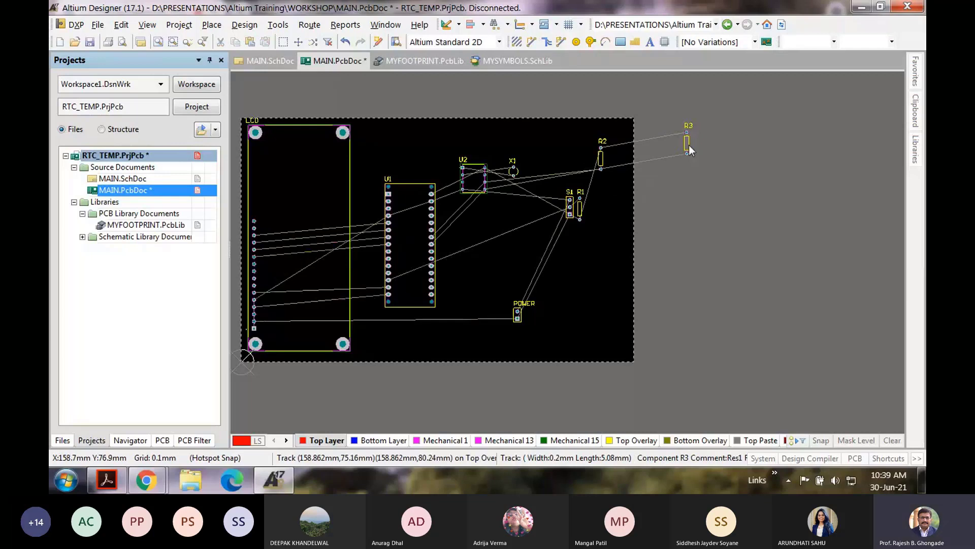
pyautogui.moveTo(689, 145); pyautogui.dragTo(534, 217)
# Step: Reposition U1 and U2, and place R3 and R2 next to U2
pyautogui.keyDown('ctrl'); pyautogui.scroll(1, 440, 257); pyautogui.keyUp('ctrl')
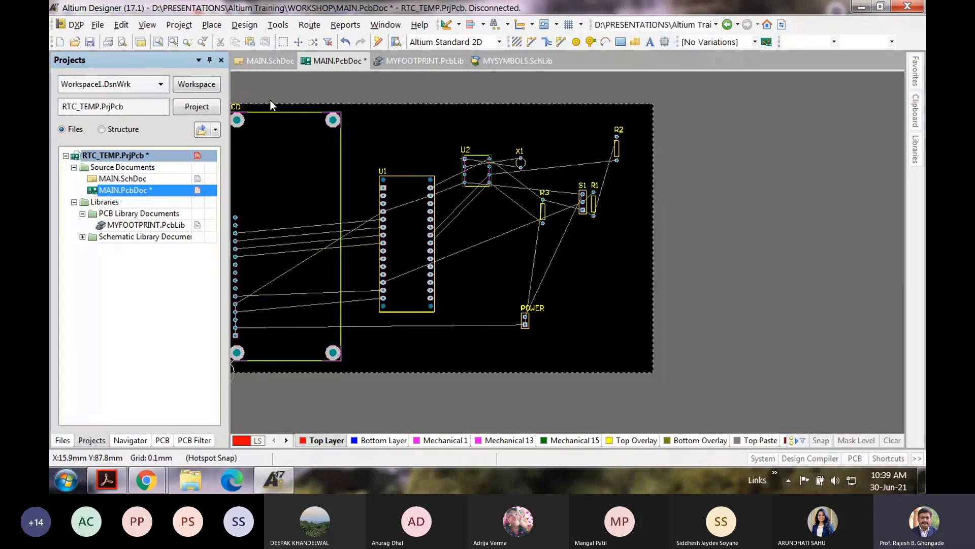
pyautogui.moveTo(392, 264); pyautogui.dragTo(486, 285, button='right')
pyautogui.keyDown('ctrl'); pyautogui.scroll(1, 510, 257); pyautogui.keyUp('ctrl')
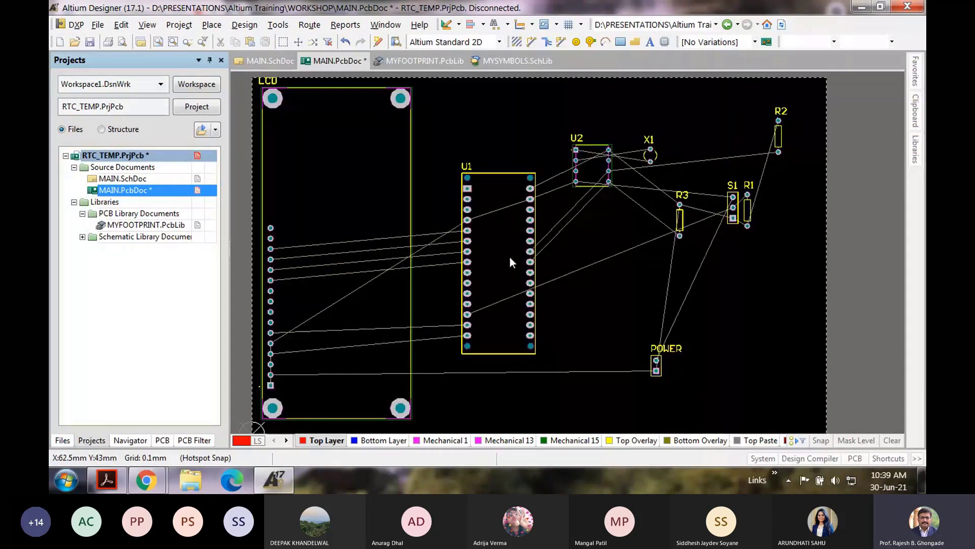
pyautogui.moveTo(510, 256); pyautogui.dragTo(531, 246)
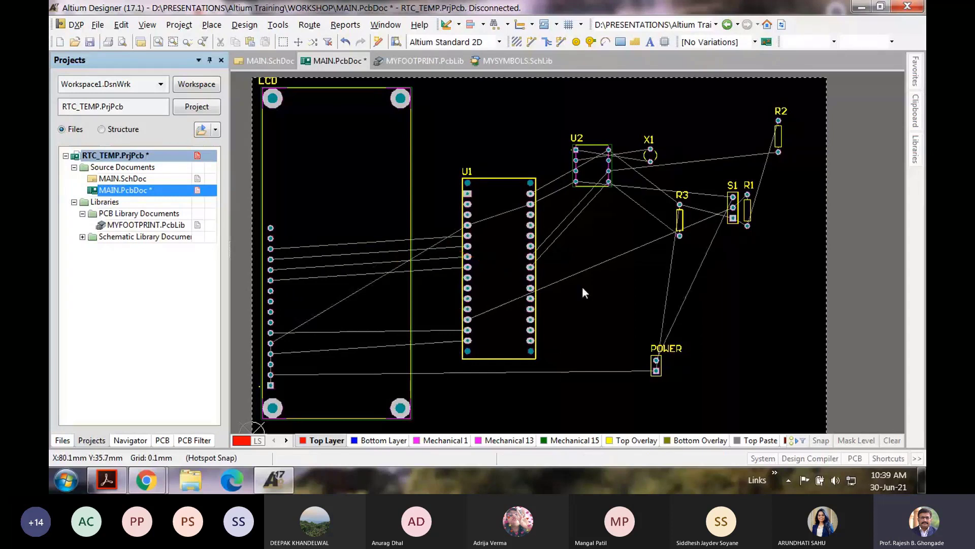
pyautogui.moveTo(592, 165); pyautogui.dragTo(608, 207)
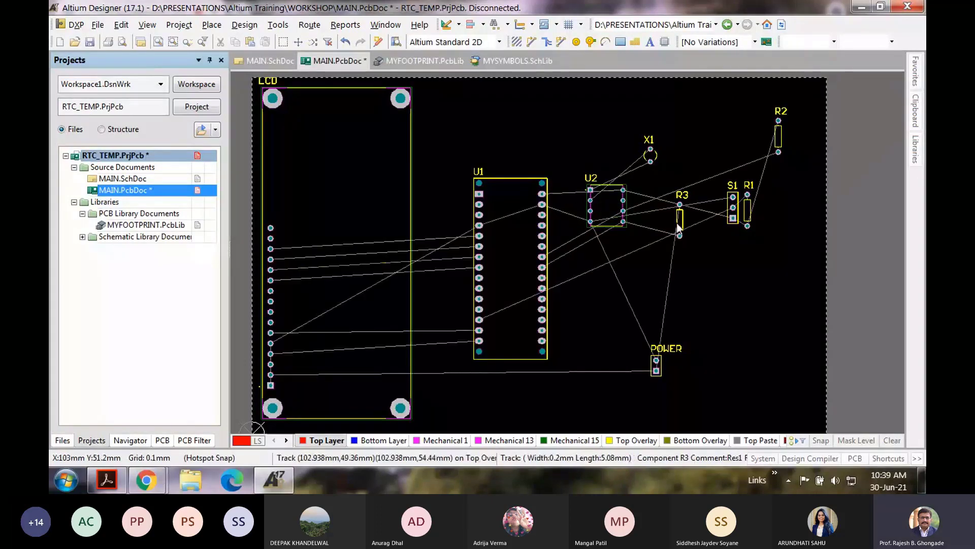
pyautogui.moveTo(678, 222); pyautogui.dragTo(664, 200)
pyautogui.moveTo(779, 140); pyautogui.dragTo(679, 204)
pyautogui.click(680, 206)
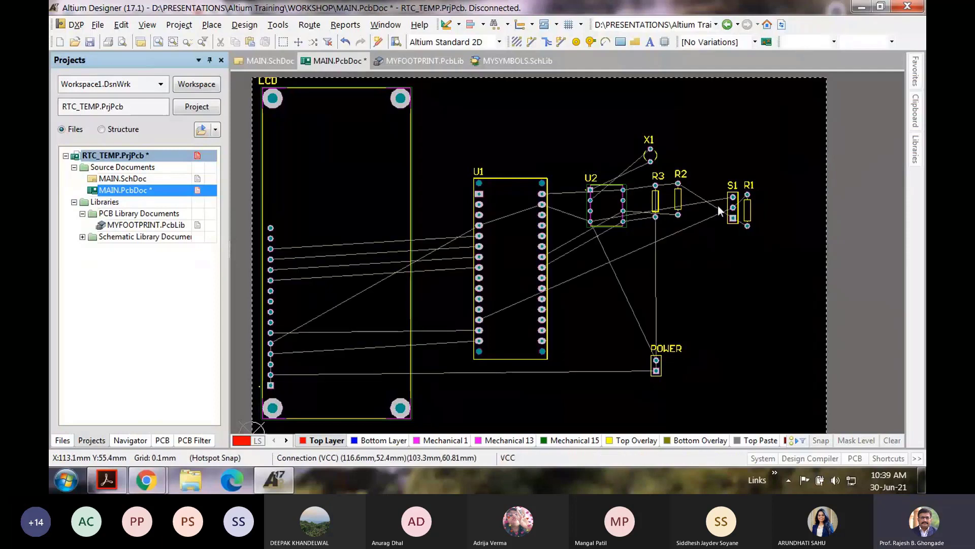
# Step: Turn S1, POWER and R1 horizontal near the bottom edge, nudge X1 and R3, and save
pyautogui.click(733, 207)
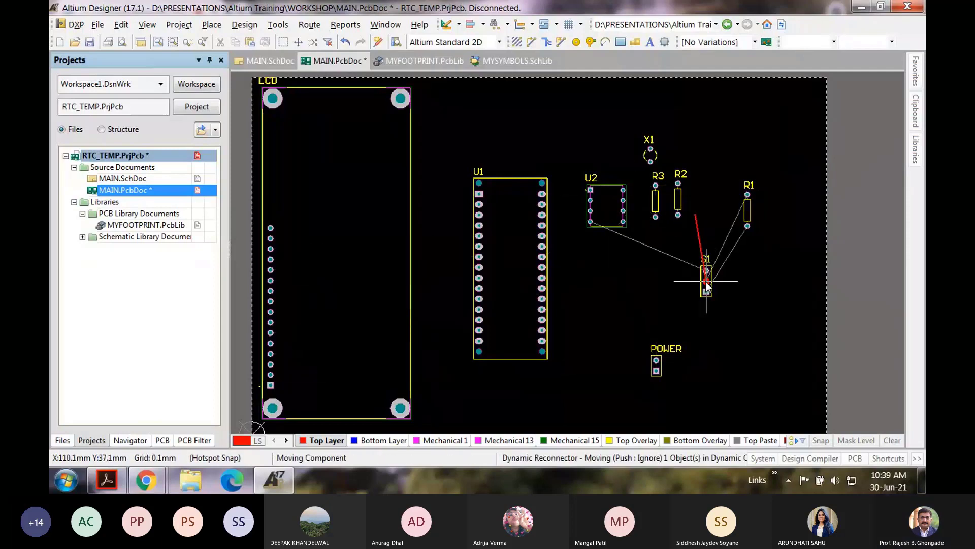
pyautogui.press('space')
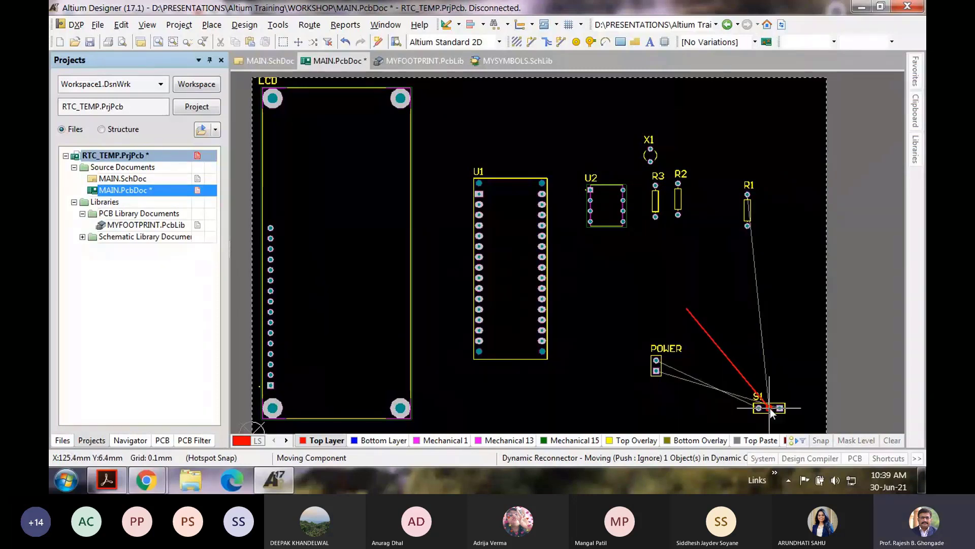
pyautogui.click(770, 408)
pyautogui.click(656, 370)
pyautogui.press('space')
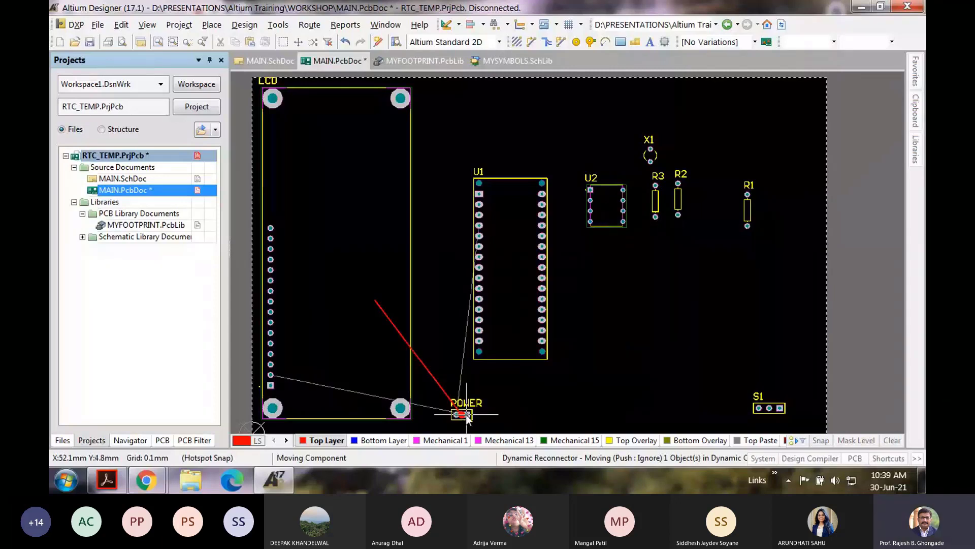
pyautogui.click(466, 415)
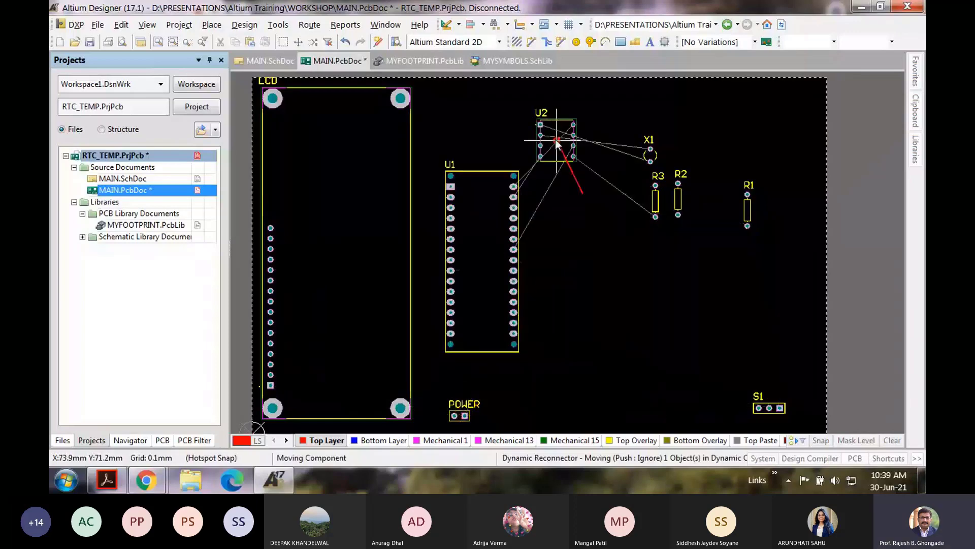
pyautogui.moveTo(556, 139)
pyautogui.mouseDown()
pyautogui.moveTo(561, 124)
pyautogui.moveTo(522, 123)
pyautogui.moveTo(538, 144)
pyautogui.mouseUp()
pyautogui.moveTo(655, 202)
pyautogui.mouseDown()
pyautogui.moveTo(628, 191)
pyautogui.moveTo(662, 195)
pyautogui.mouseUp()
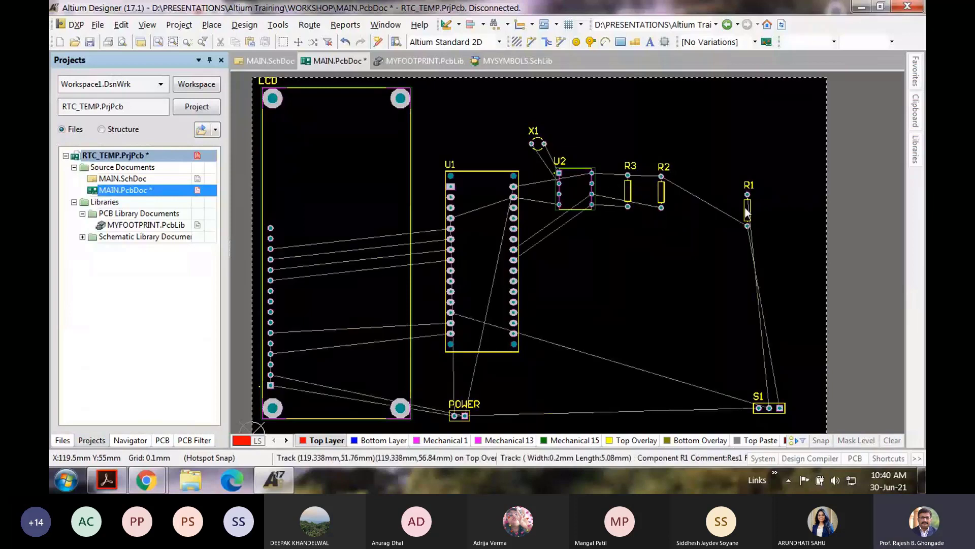
pyautogui.moveTo(747, 212); pyautogui.dragTo(770, 370)
pyautogui.press('space')
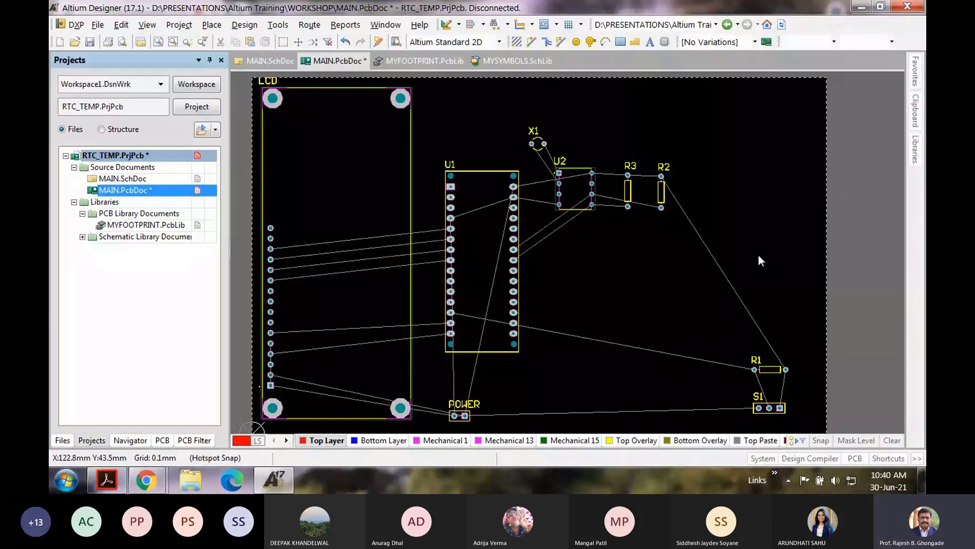
pyautogui.click(476, 261)
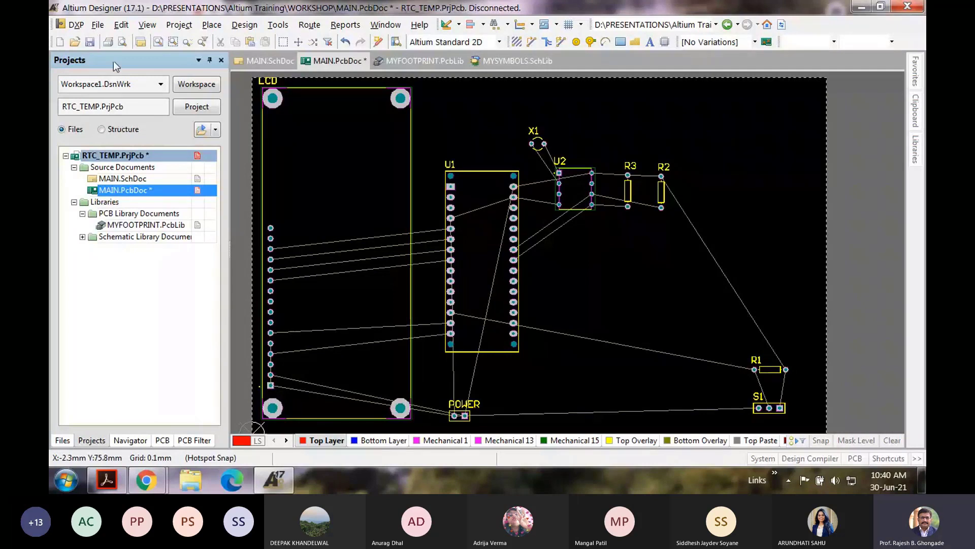
pyautogui.click(91, 41)
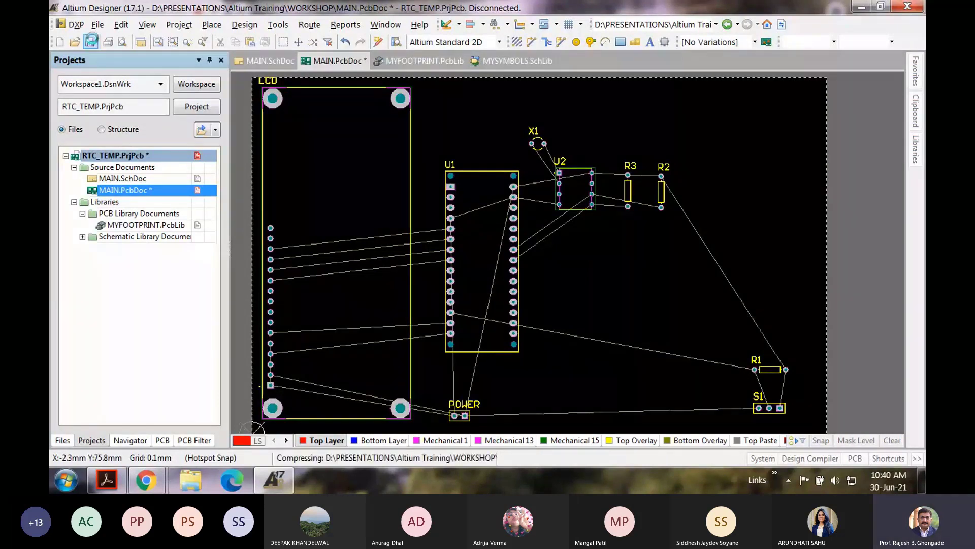
pyautogui.click(245, 25)
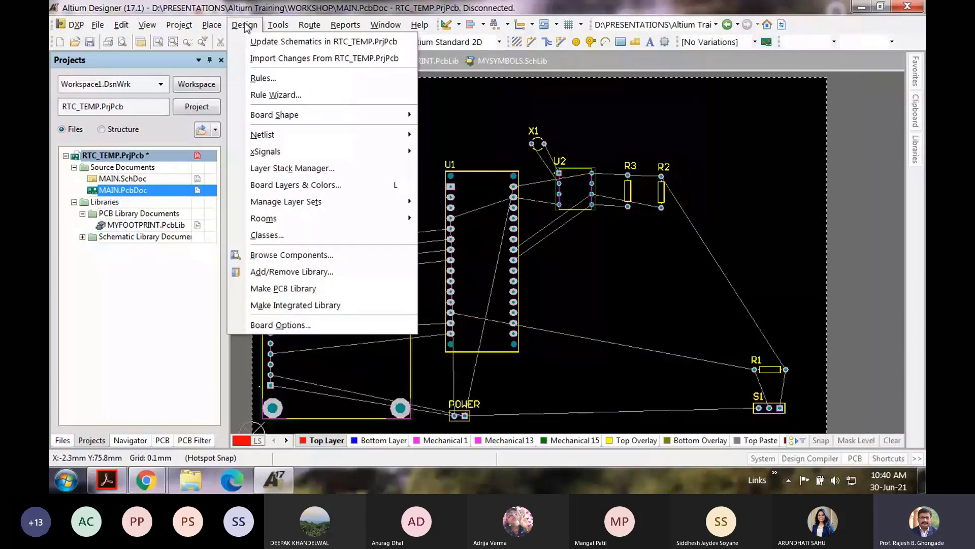
# Step: Open the design rules editor and select the default Routing > Width rule showing 0.254mm widths
pyautogui.click(262, 79)
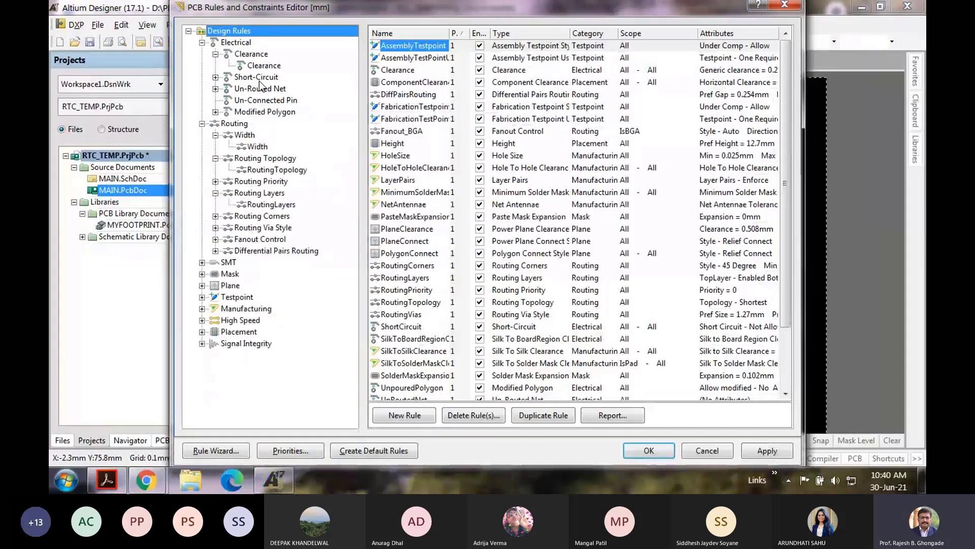
pyautogui.moveTo(352, 4); pyautogui.dragTo(364, 18)
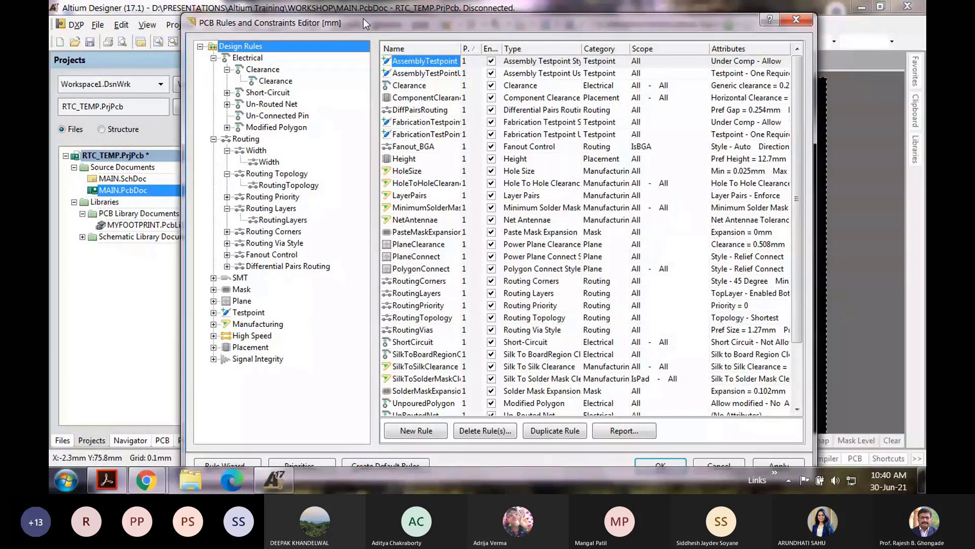
pyautogui.click(214, 57)
pyautogui.click(237, 72)
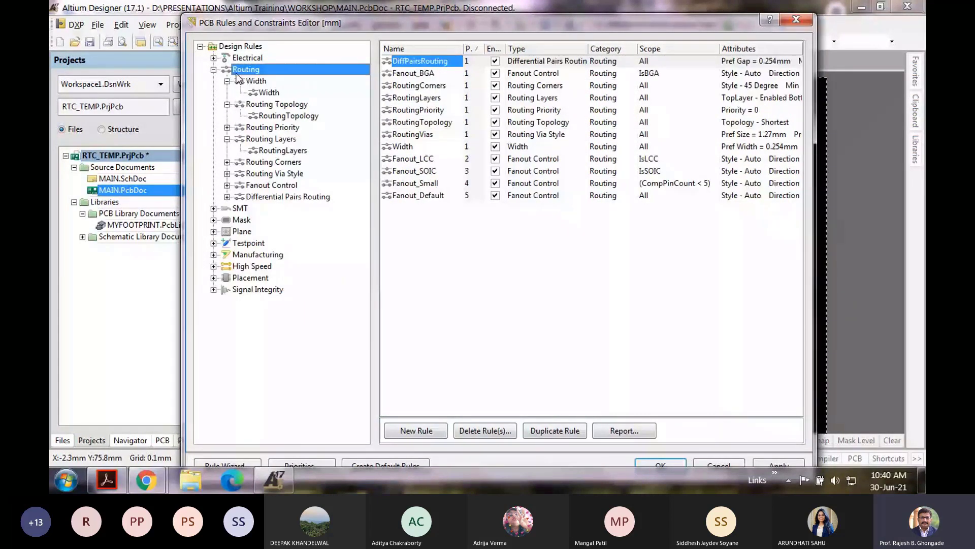
pyautogui.click(260, 81)
pyautogui.click(272, 93)
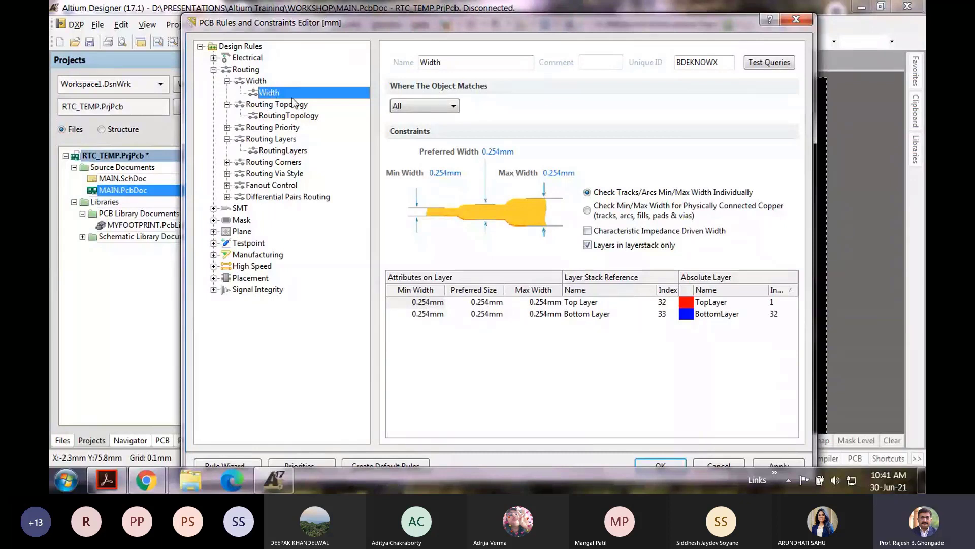
# Step: Rename the width rule to POWER and scope it to InNet('GND') OR InNet('VCC')
pyautogui.click(453, 107)
pyautogui.click(502, 124)
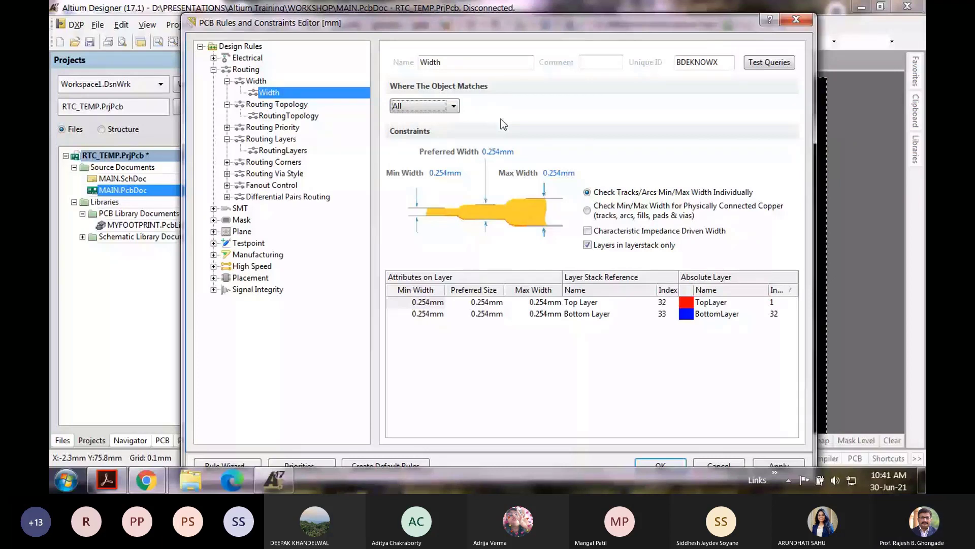
pyautogui.doubleClick(439, 63)
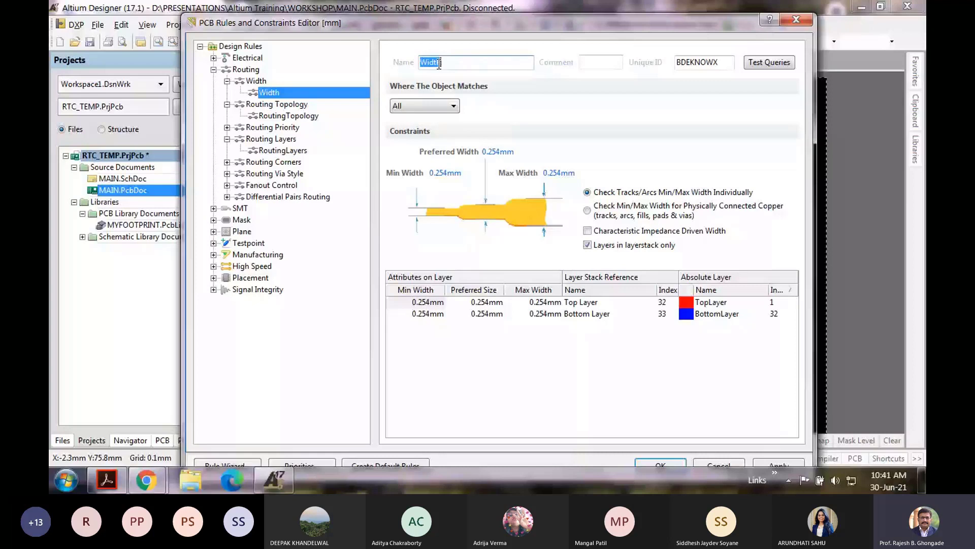
pyautogui.write('POWER')
pyautogui.click(425, 106)
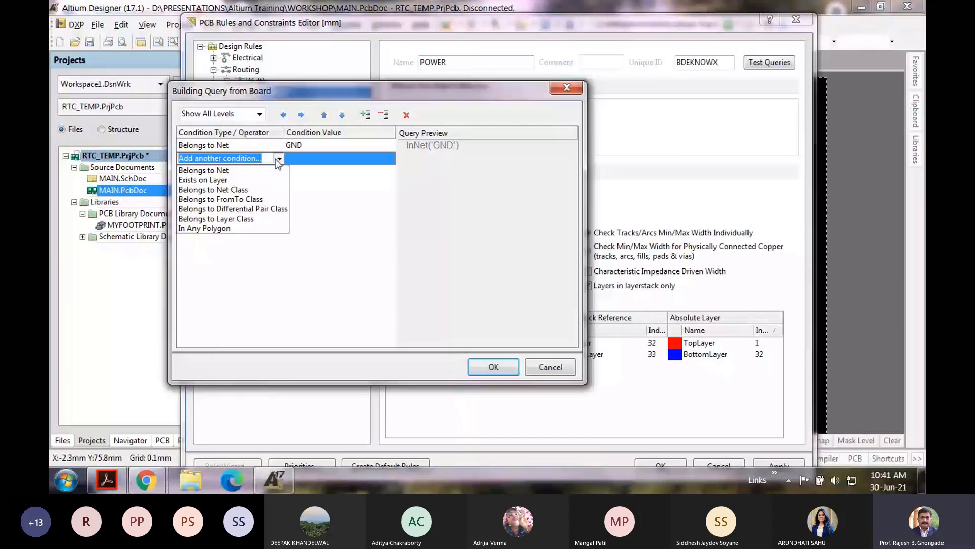
pyautogui.click(278, 170)
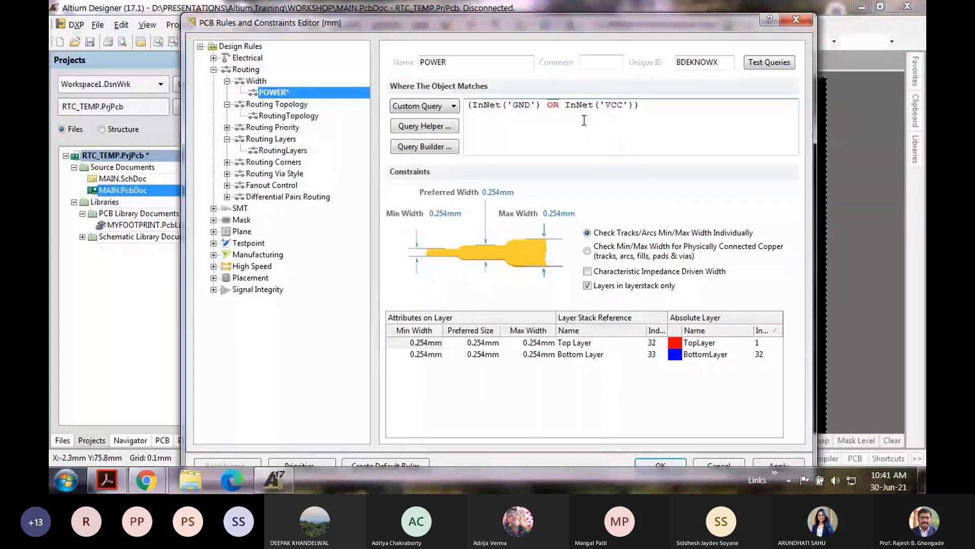
# Step: Set the POWER rule's minimum, preferred and maximum widths to 1mm and apply it
pyautogui.write('1')
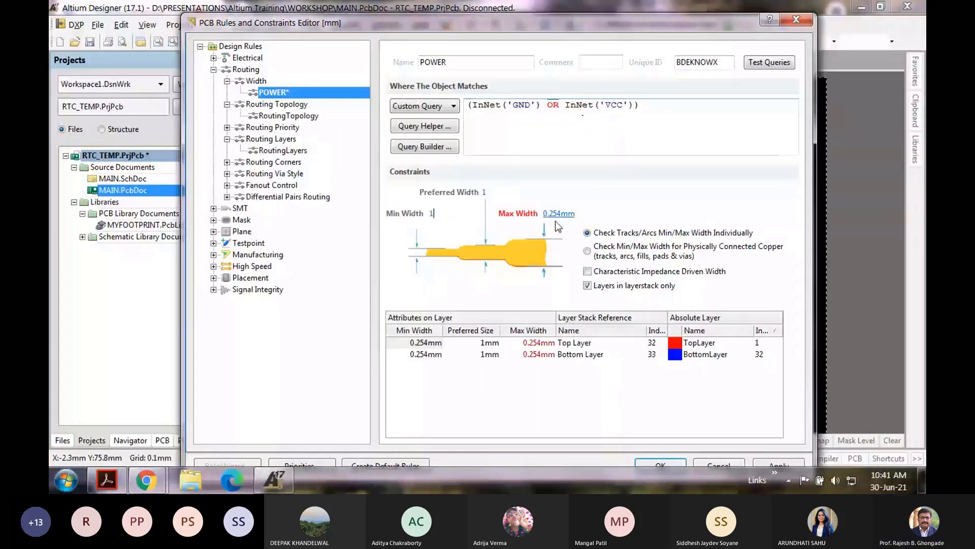
pyautogui.click(560, 214)
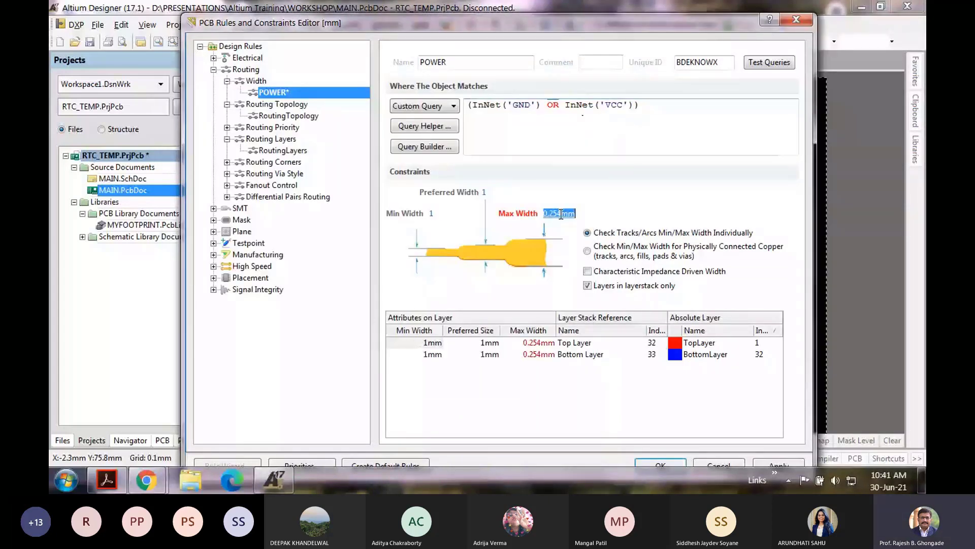
pyautogui.write('1')
pyautogui.moveTo(542, 28); pyautogui.dragTo(537, 16)
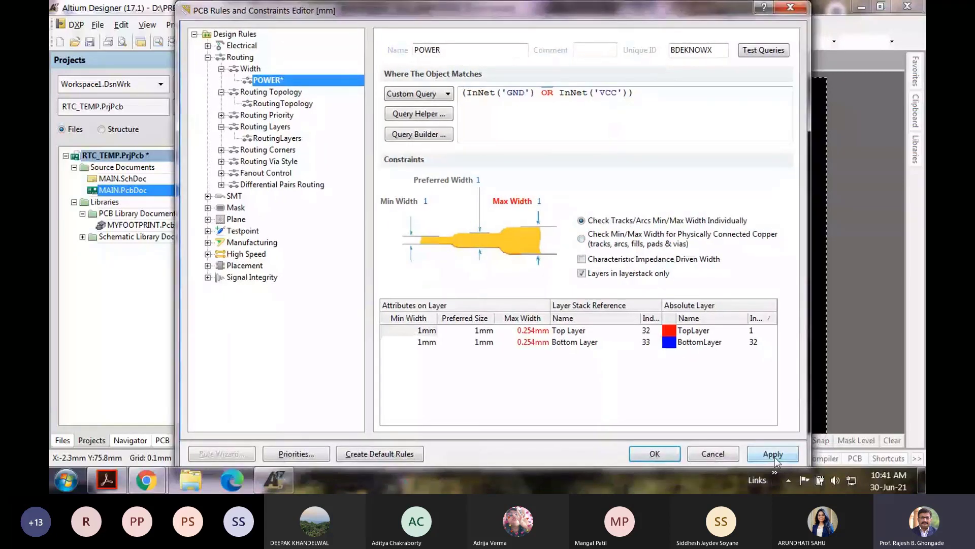
pyautogui.click(774, 455)
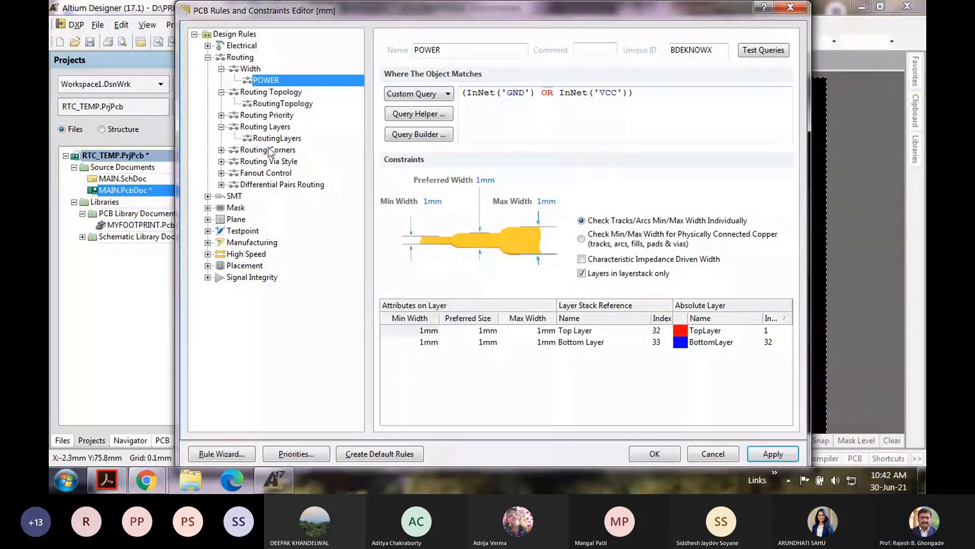
# Step: Add a second width rule named SIGNAL
pyautogui.rightClick(290, 80)
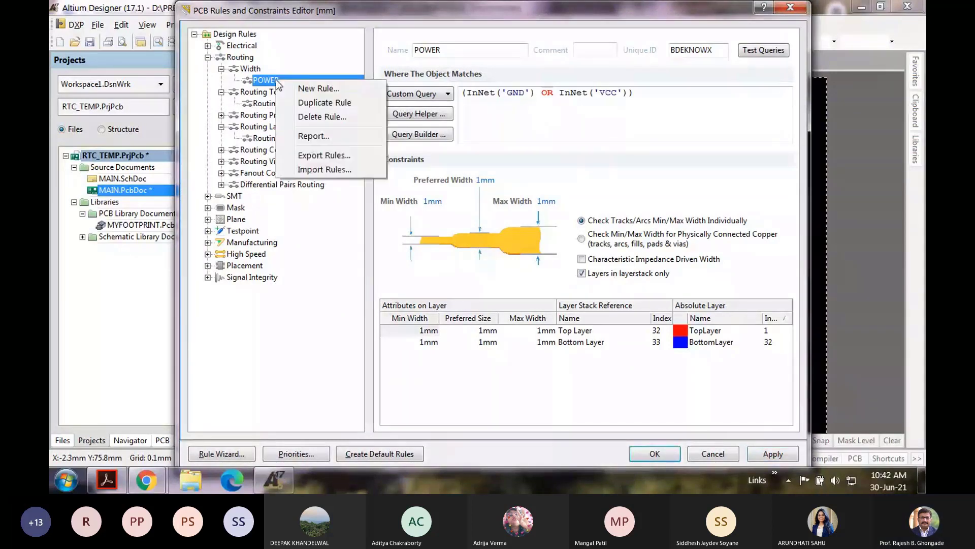
pyautogui.click(311, 86)
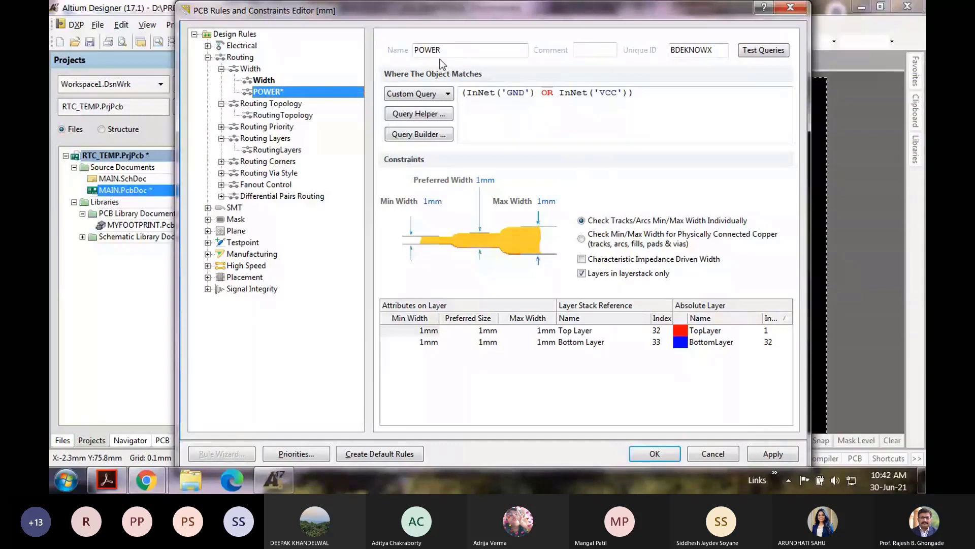
pyautogui.click(283, 80)
pyautogui.doubleClick(414, 50)
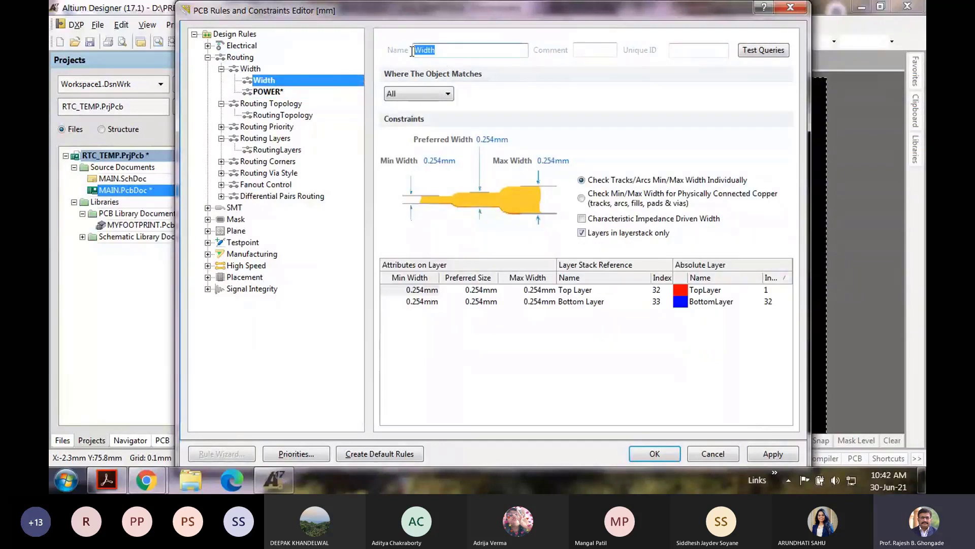
pyautogui.write('SIGNAL')
# Step: Give the SIGNAL rule 0.5mm preferred, minimum and maximum widths and apply it
pyautogui.click(492, 140)
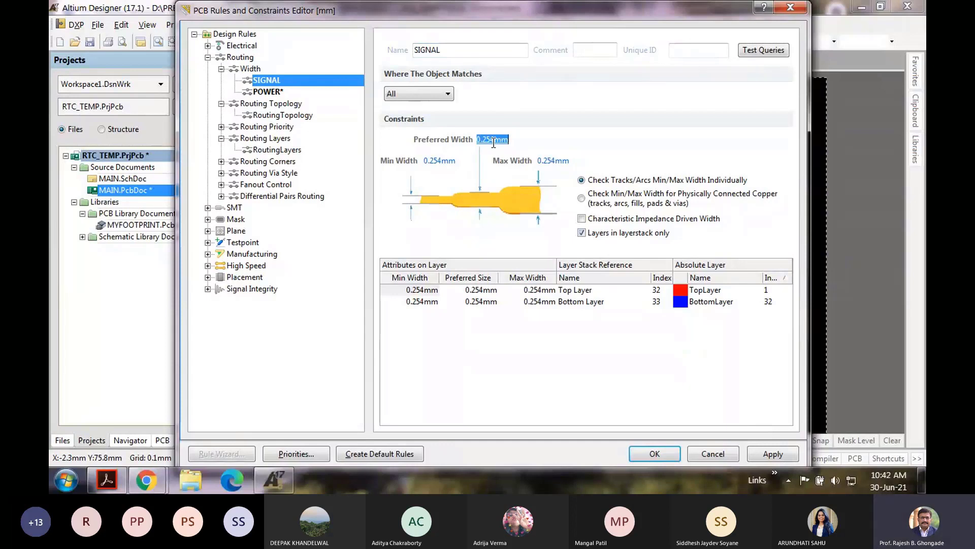
pyautogui.write('0.5')
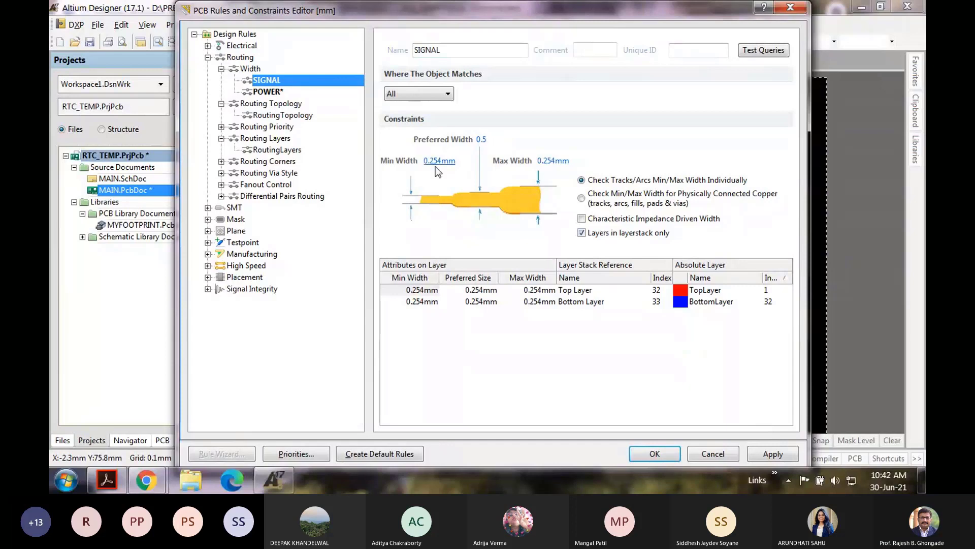
pyautogui.click(439, 162)
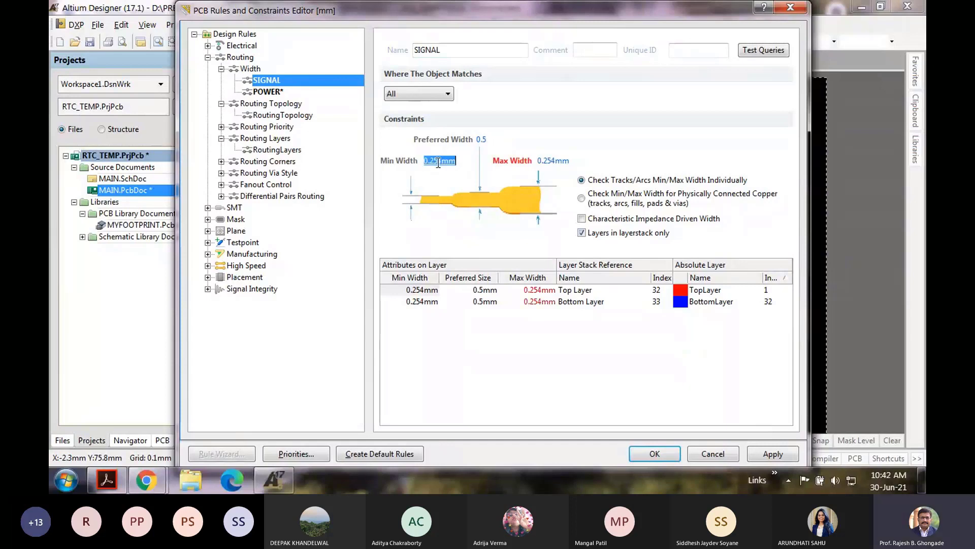
pyautogui.write('0.5')
pyautogui.click(560, 163)
pyautogui.write('0')
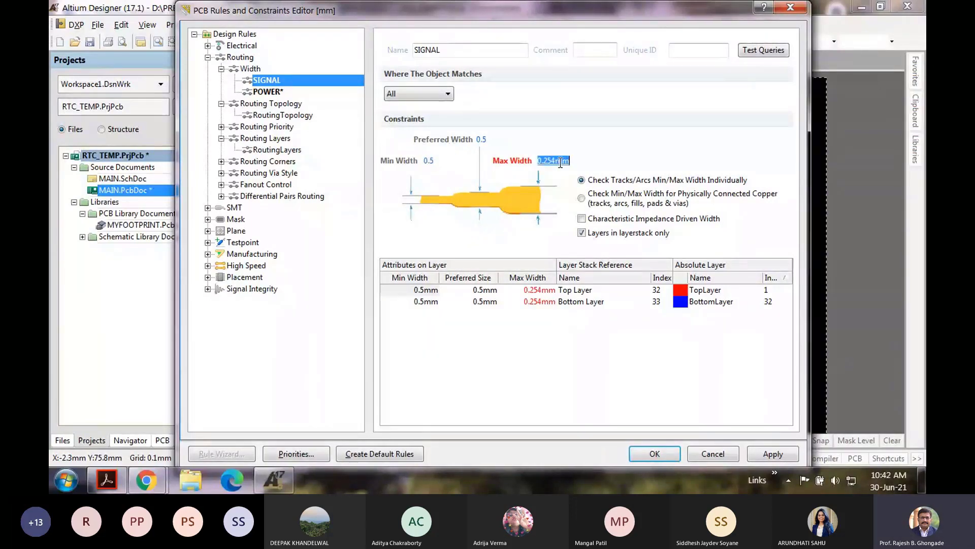
pyautogui.write('.5')
pyautogui.click(528, 333)
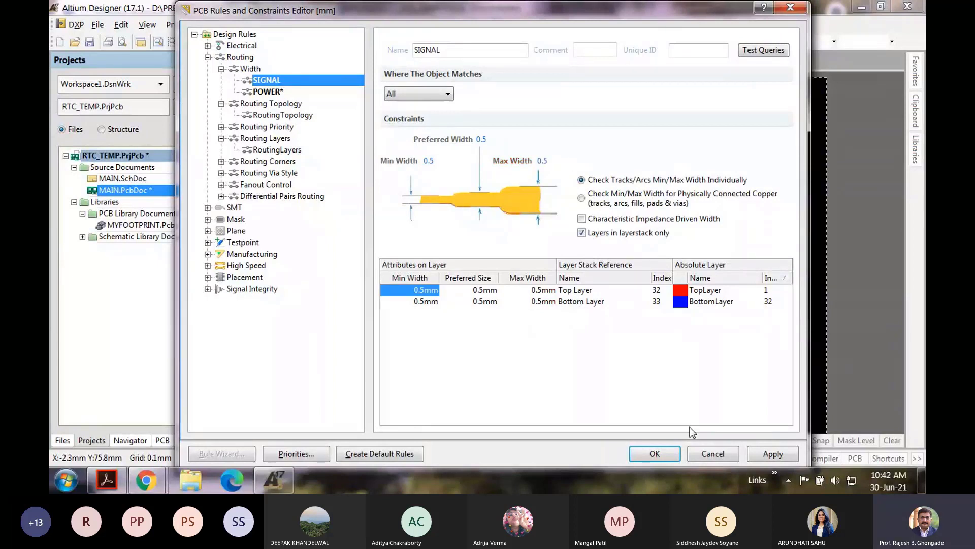
pyautogui.click(772, 453)
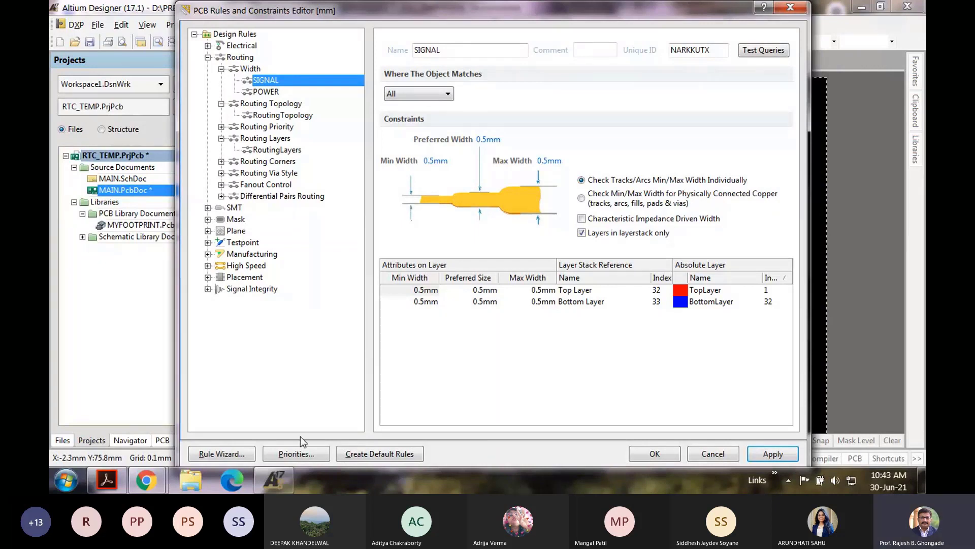
# Step: Raise the POWER rule's priority above SIGNAL and apply the new priorities
pyautogui.click(219, 183)
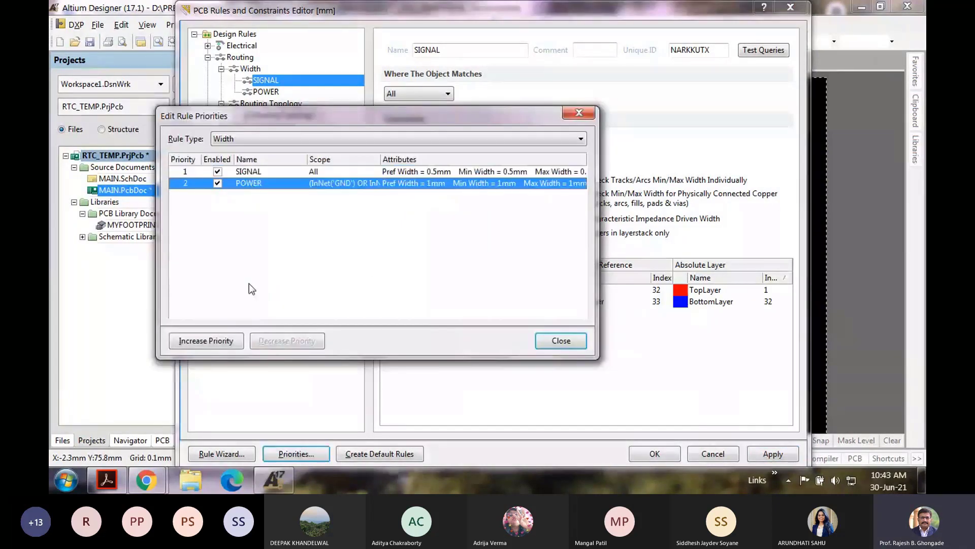
pyautogui.click(206, 341)
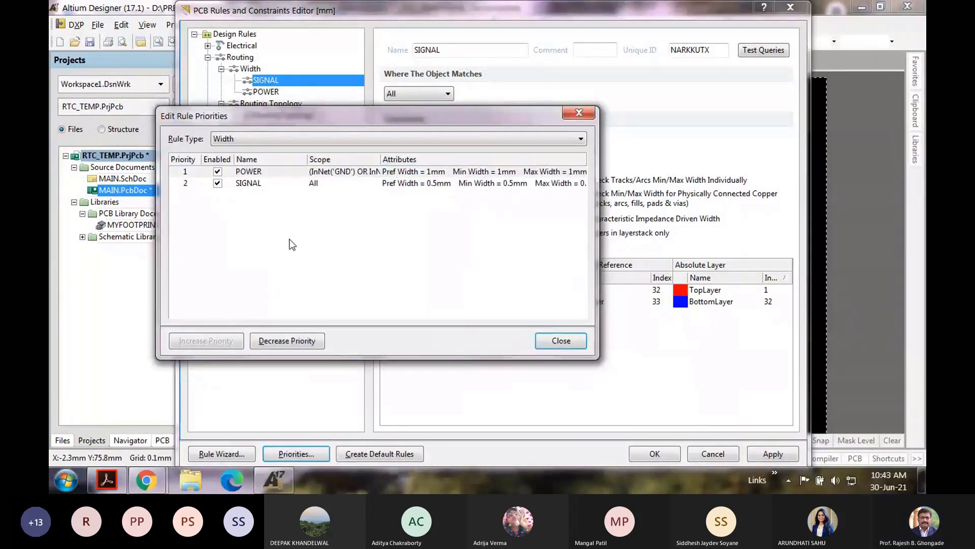
pyautogui.click(560, 341)
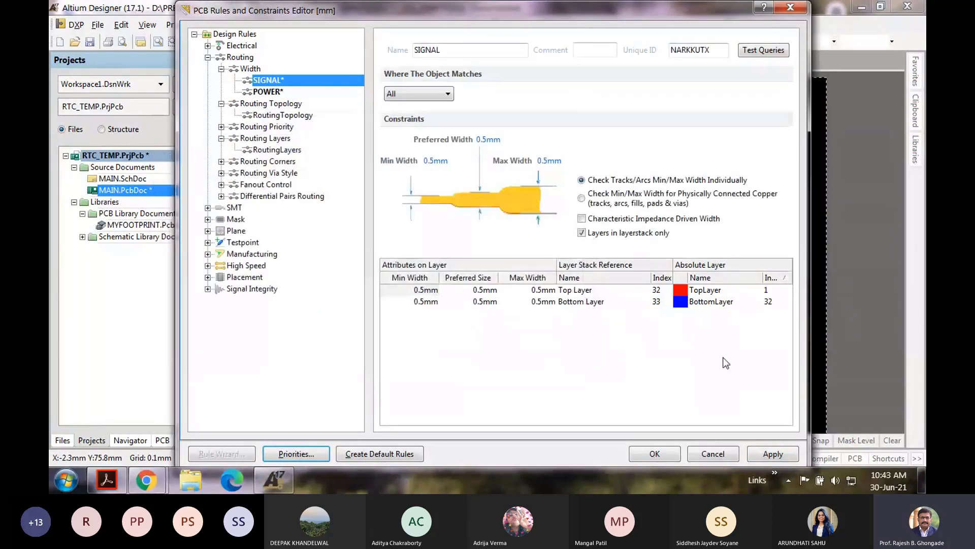
pyautogui.click(773, 453)
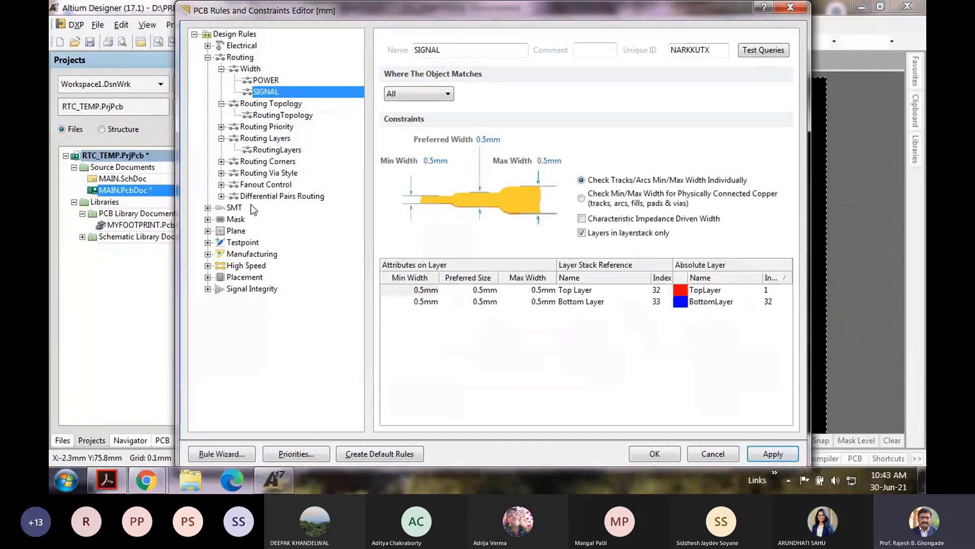
pyautogui.click(208, 57)
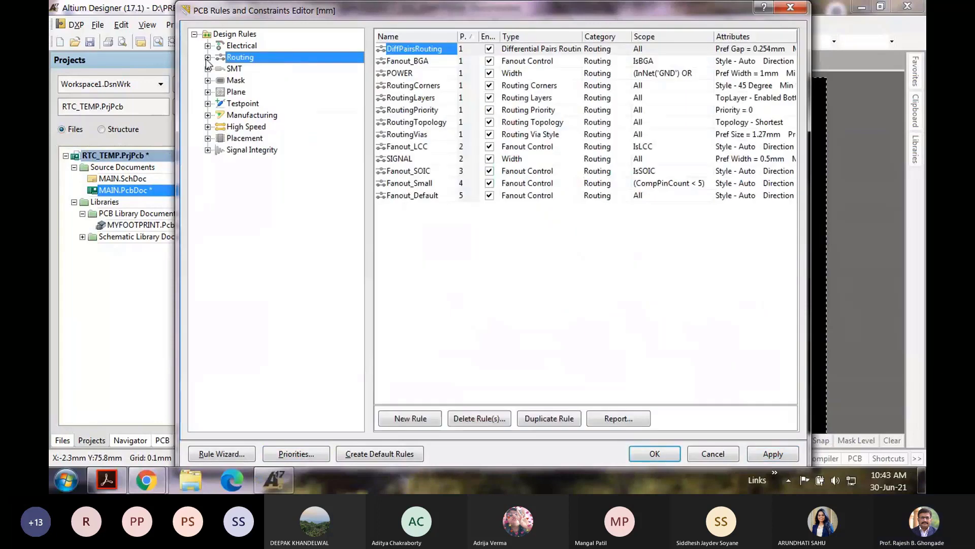
# Step: Set Clearance rule Track–Track, TH Pad–Track and TH Pad–TH Pad values to 1mm, then apply and close
pyautogui.click(208, 46)
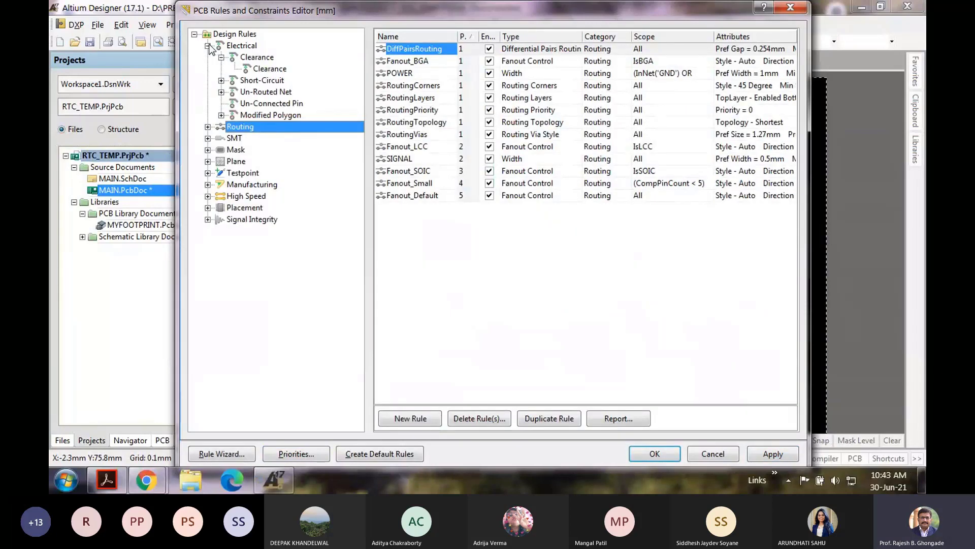
pyautogui.click(255, 66)
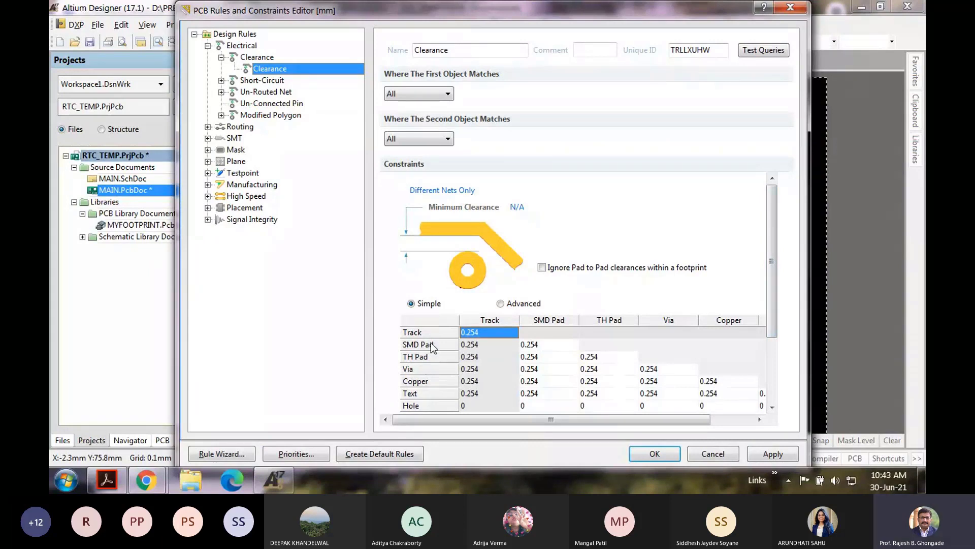
pyautogui.click(472, 331)
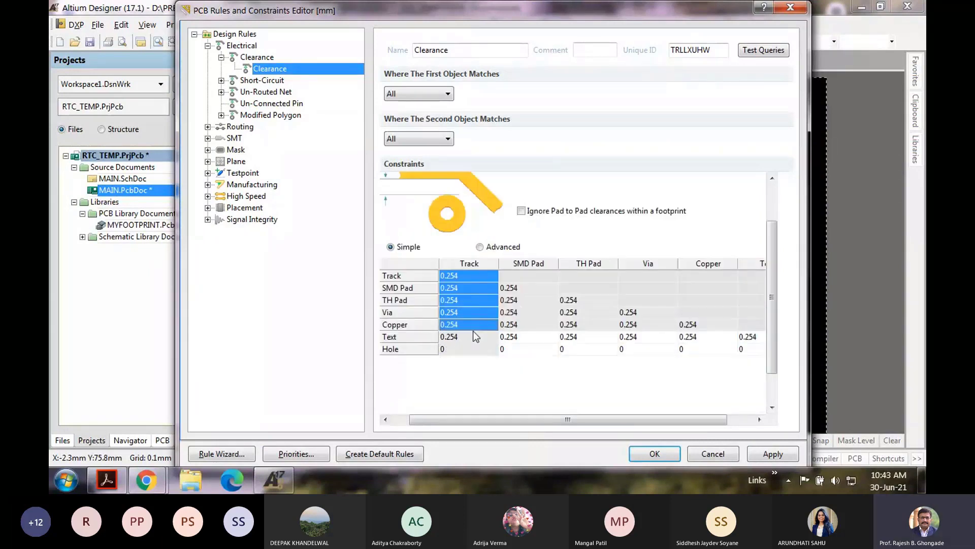
pyautogui.click(450, 277)
pyautogui.write('1')
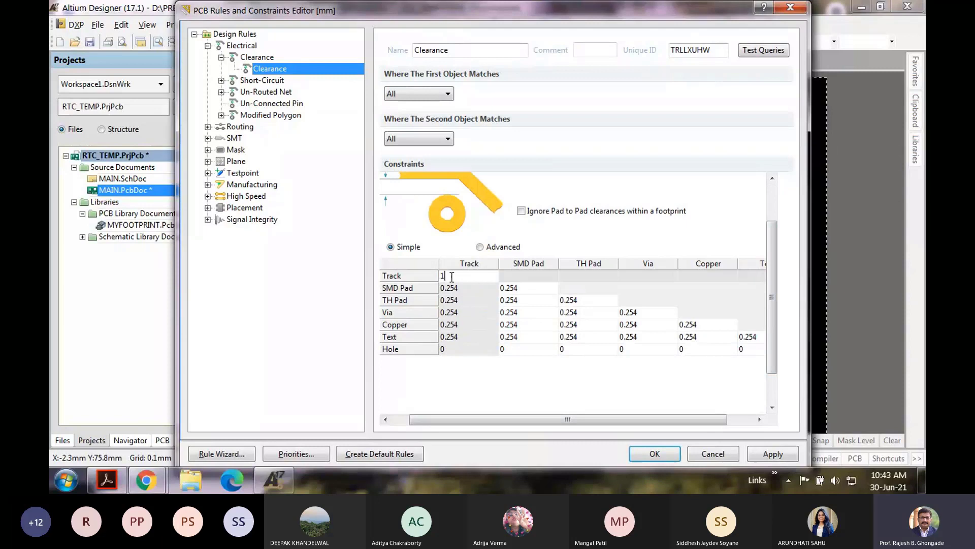
pyautogui.click(425, 300)
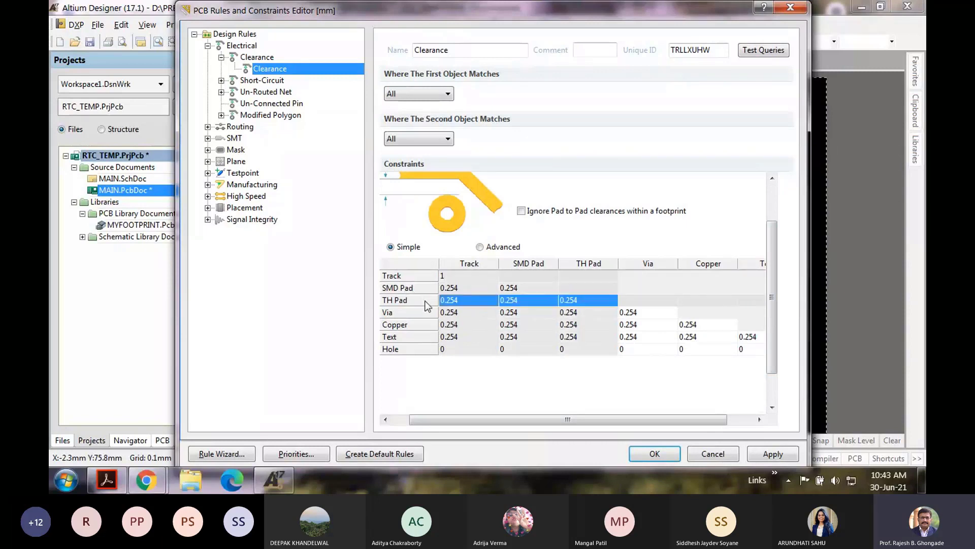
pyautogui.click(462, 303)
pyautogui.write('1')
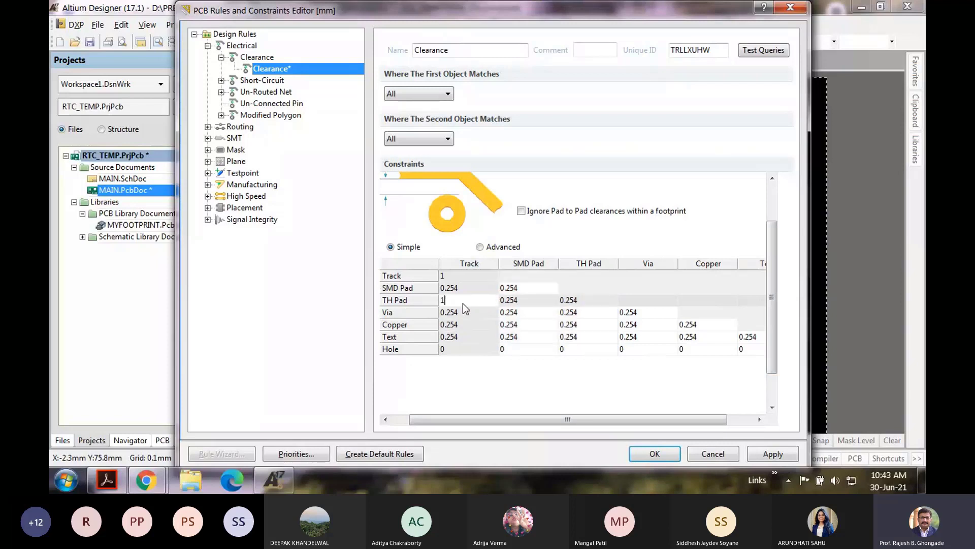
pyautogui.click(570, 301)
pyautogui.write('1')
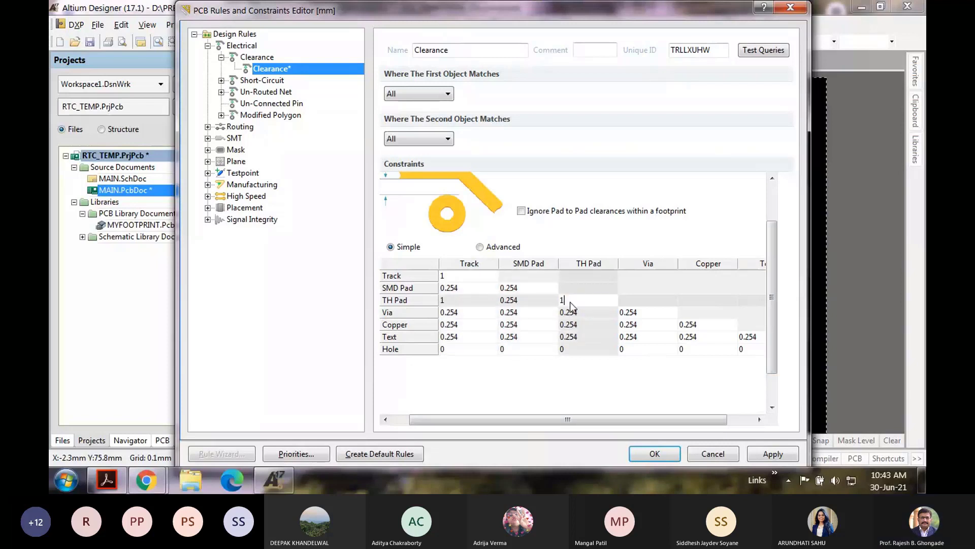
pyautogui.click(533, 349)
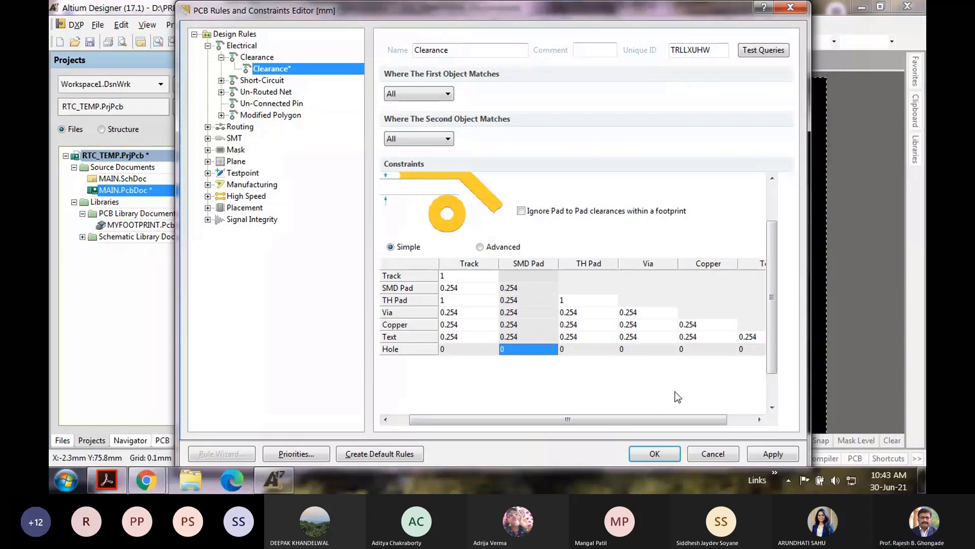
pyautogui.click(767, 452)
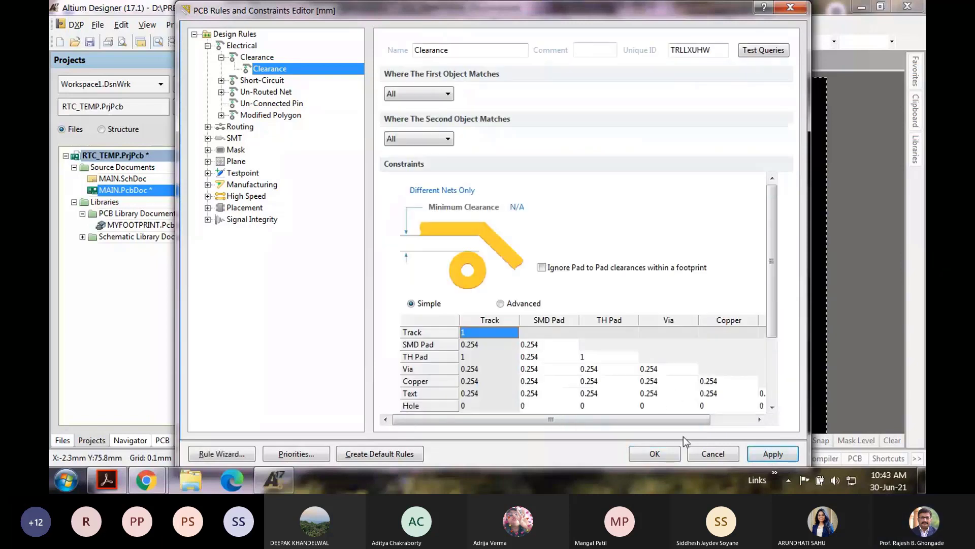
pyautogui.click(658, 454)
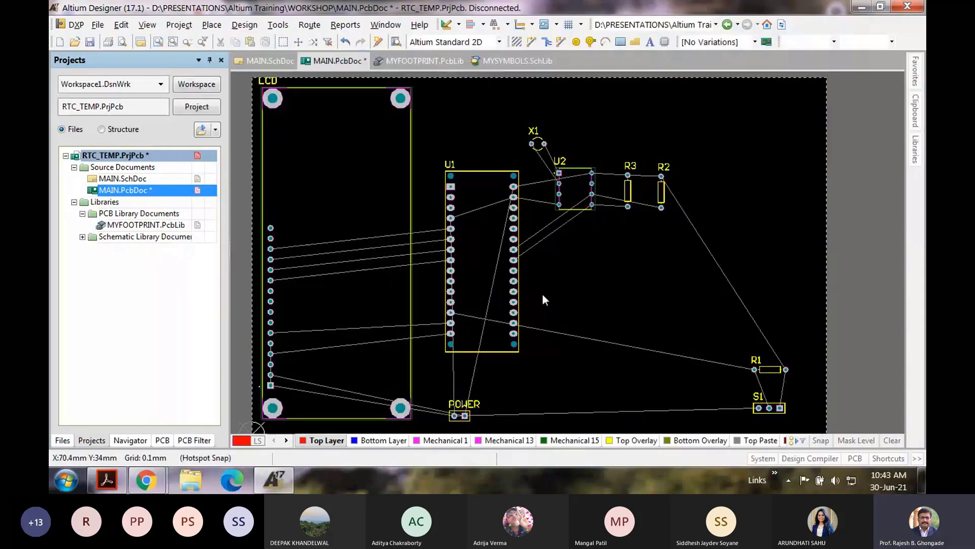
# Step: Autoroute all connections using the Default 2 Layer Board strategy
pyautogui.click(309, 25)
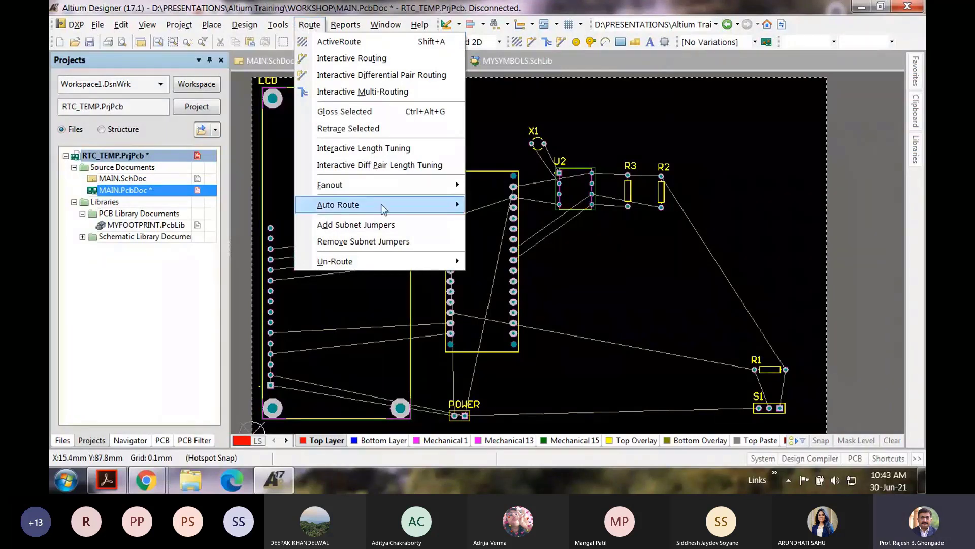
pyautogui.moveTo(409, 205)
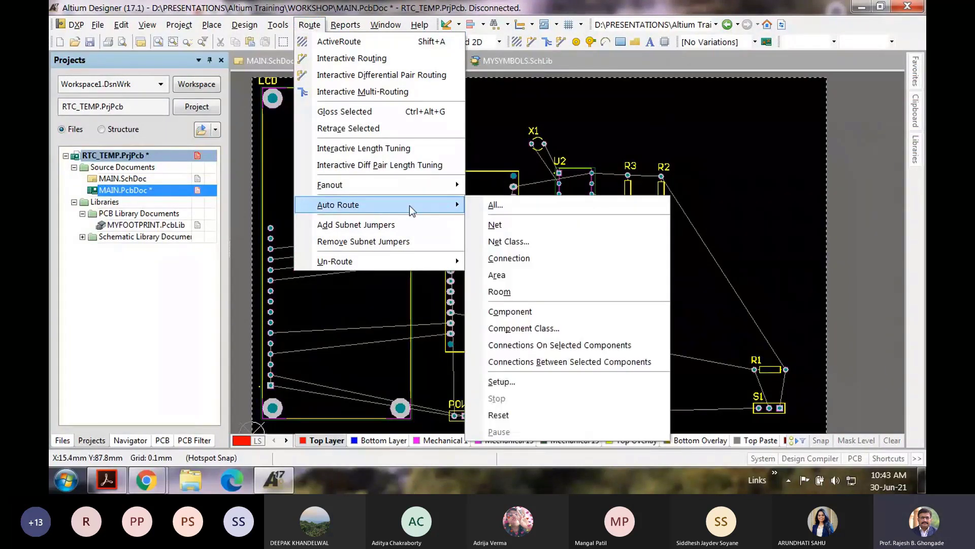
pyautogui.click(494, 207)
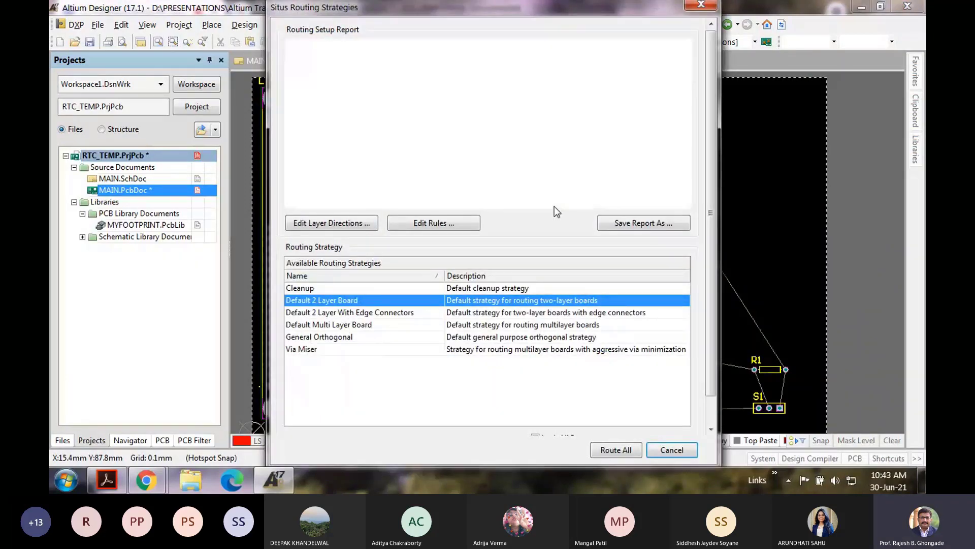
pyautogui.click(616, 450)
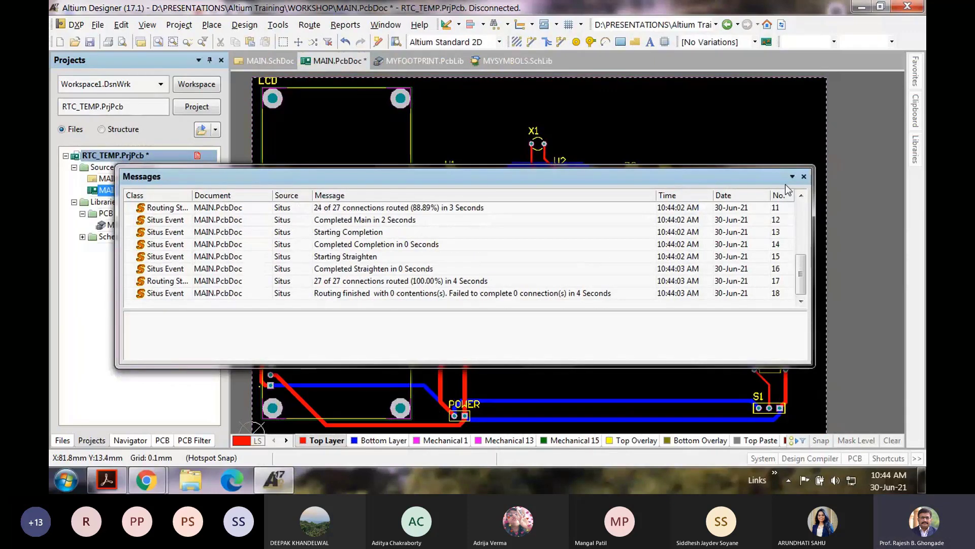
# Step: Close the Messages panel and zoom around the board to inspect the routed tracks
pyautogui.click(804, 176)
pyautogui.scroll(-2, 705, 231)
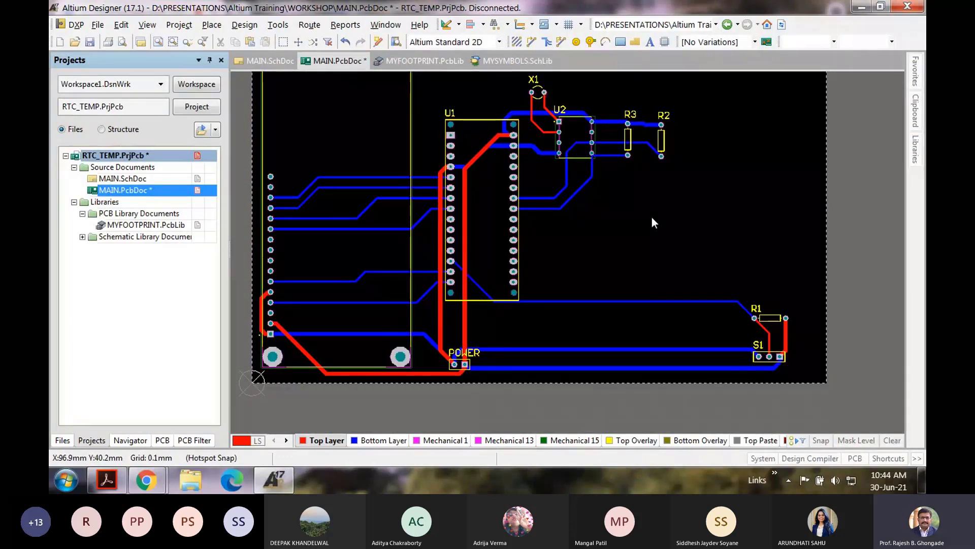
pyautogui.scroll(2, 651, 218)
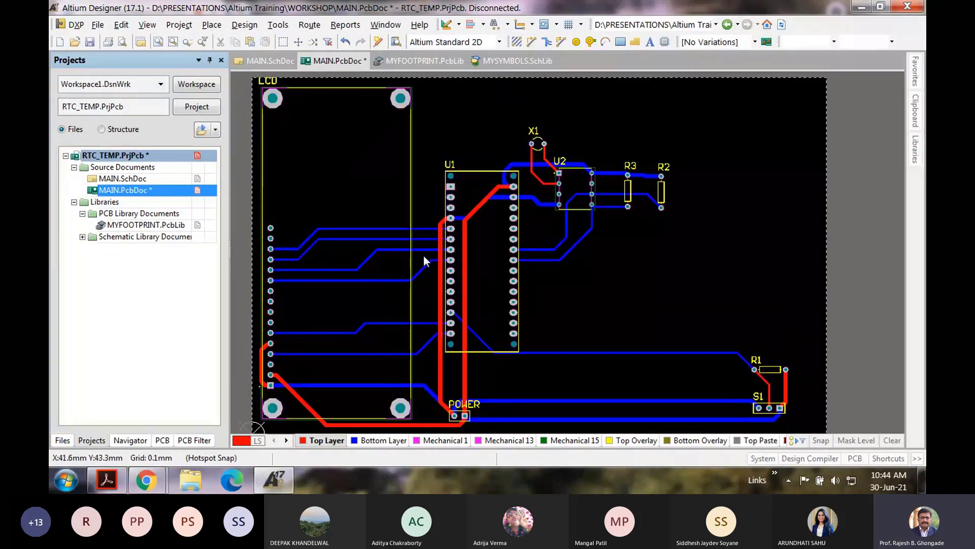
pyautogui.keyDown('ctrl'); pyautogui.scroll(1, 440, 255); pyautogui.keyUp('ctrl')
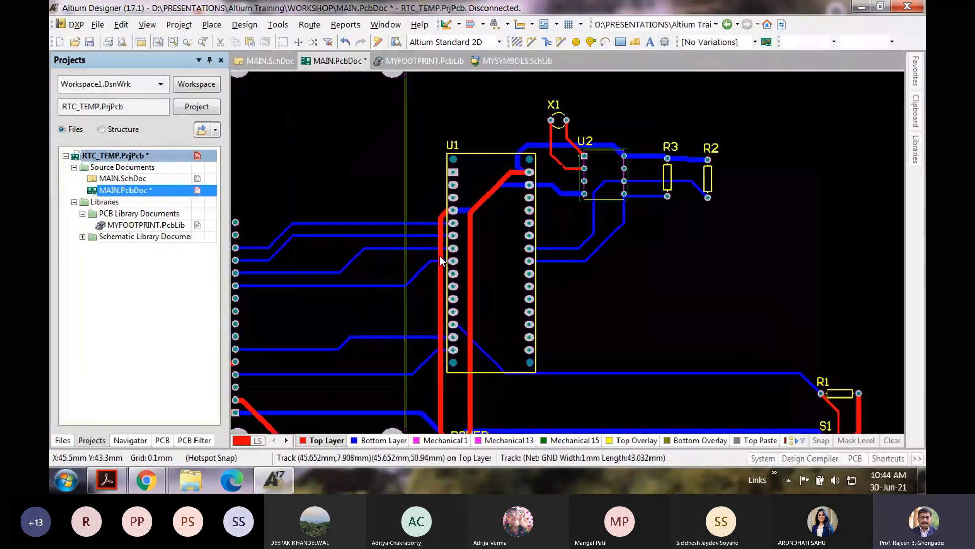
pyautogui.keyDown('ctrl'); pyautogui.scroll(-1, 440, 255); pyautogui.keyUp('ctrl')
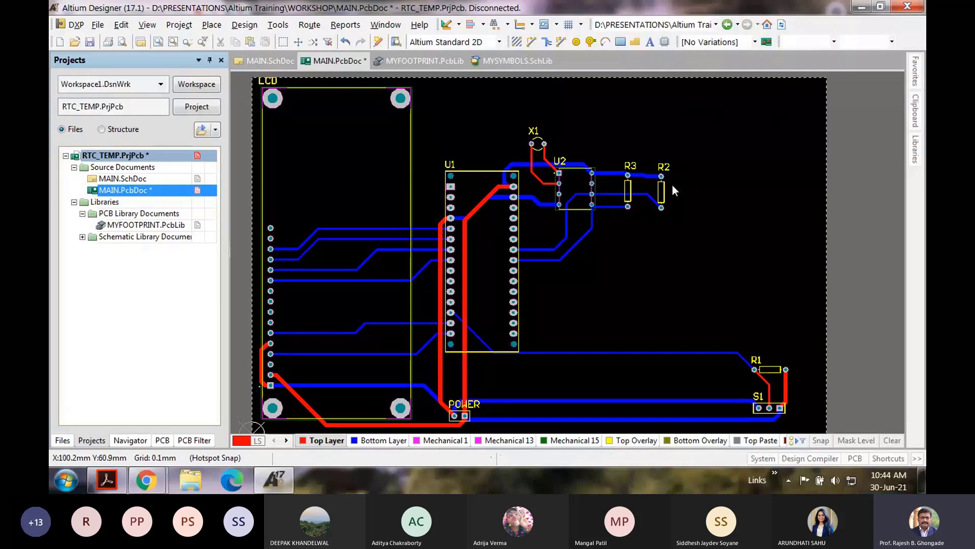
# Step: Un-route all tracks on the board
pyautogui.click(304, 27)
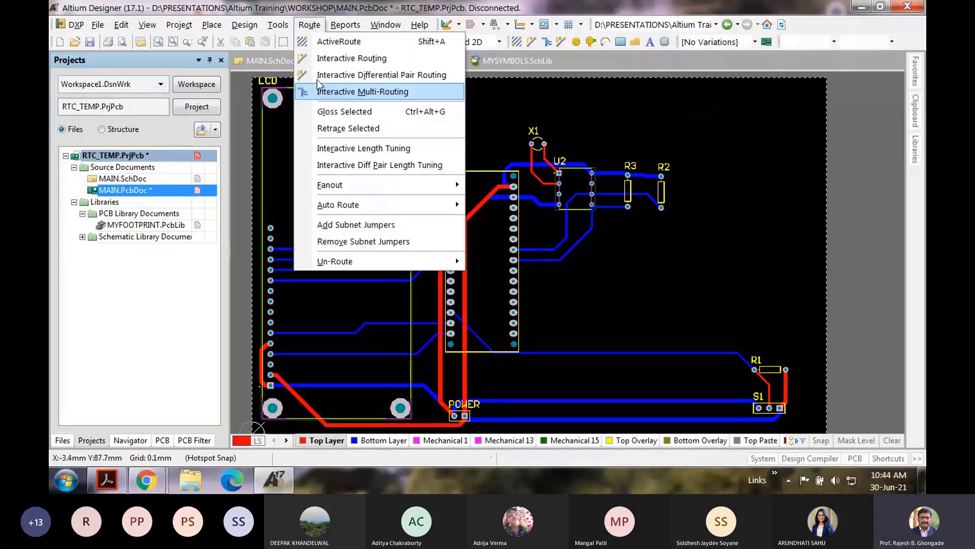
pyautogui.moveTo(410, 269)
pyautogui.click(492, 261)
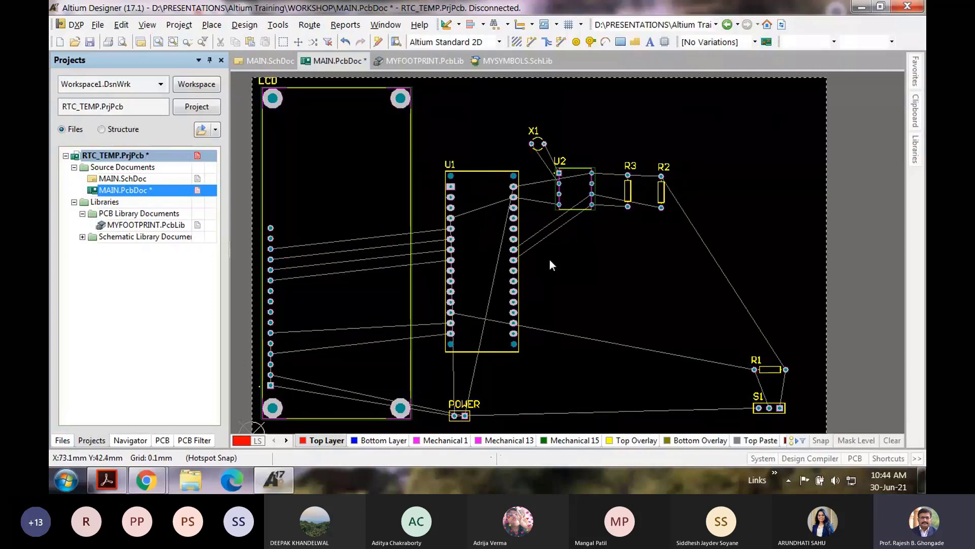
# Step: Rearrange U1, U2, R3, R2, R1 and S1 into a compact layout, rotating R1 vertical
pyautogui.keyDown('ctrl'); pyautogui.scroll(-1, 527, 271); pyautogui.keyUp('ctrl')
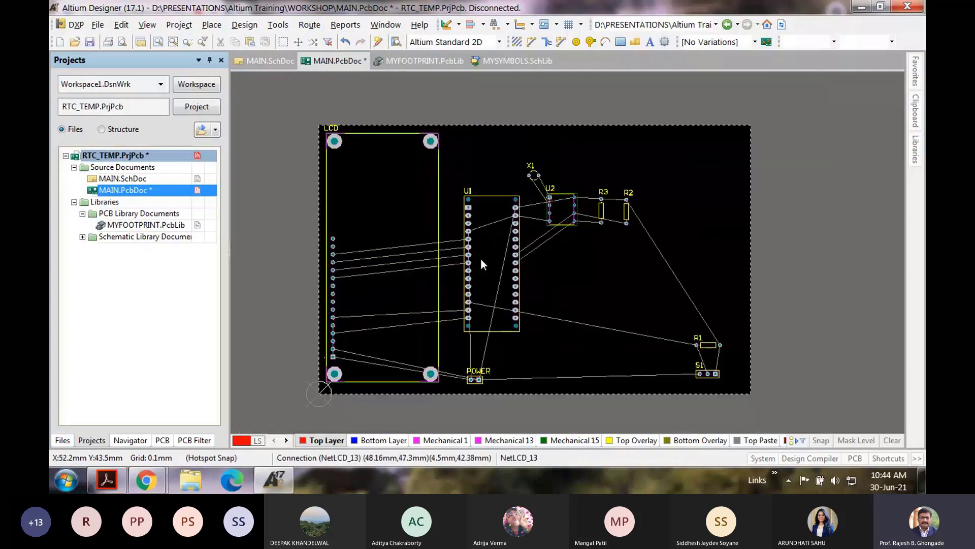
pyautogui.moveTo(483, 258); pyautogui.dragTo(457, 301)
pyautogui.moveTo(557, 214); pyautogui.dragTo(476, 194)
pyautogui.moveTo(600, 209); pyautogui.dragTo(516, 190)
pyautogui.moveTo(623, 210); pyautogui.dragTo(553, 195)
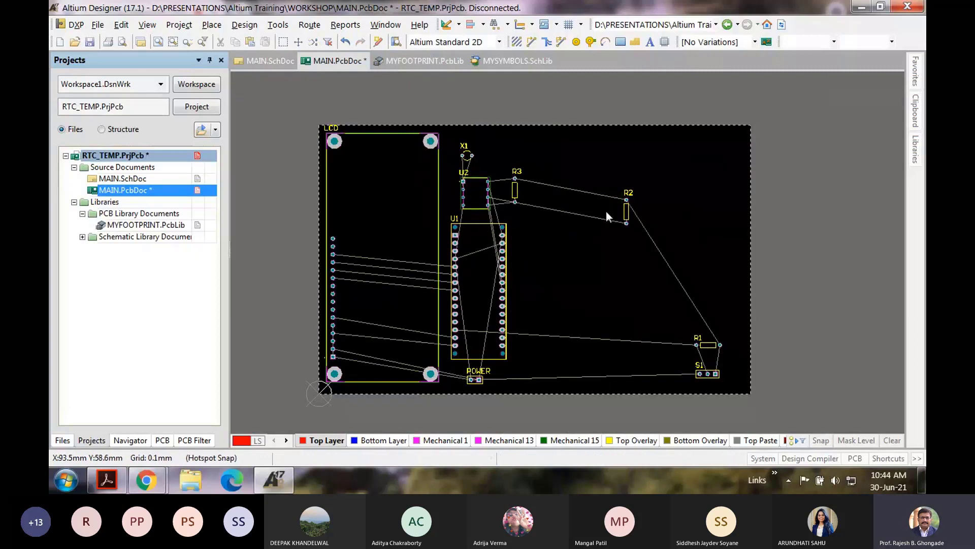
pyautogui.moveTo(626, 211); pyautogui.dragTo(537, 191)
pyautogui.moveTo(515, 190); pyautogui.dragTo(533, 197)
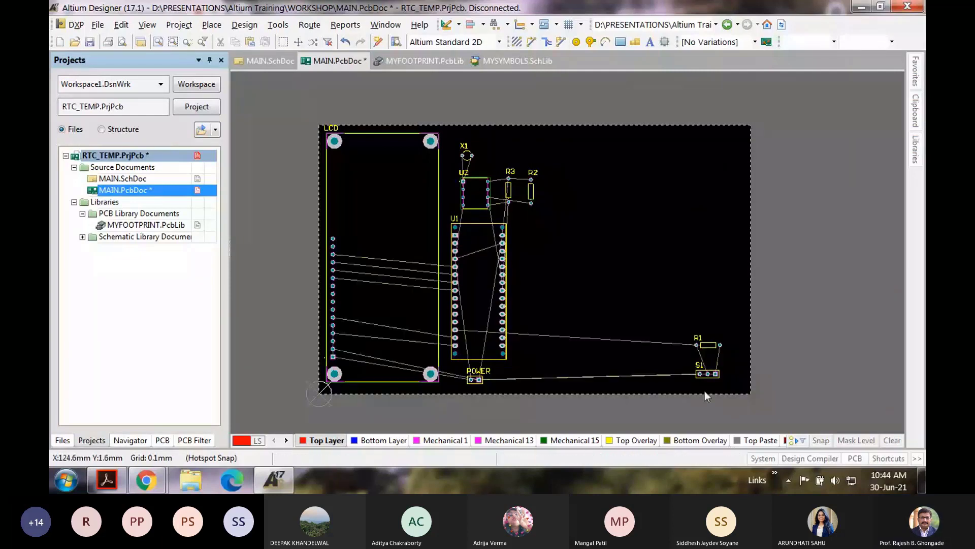
pyautogui.moveTo(696, 345); pyautogui.dragTo(548, 346)
pyautogui.moveTo(708, 374); pyautogui.dragTo(545, 381)
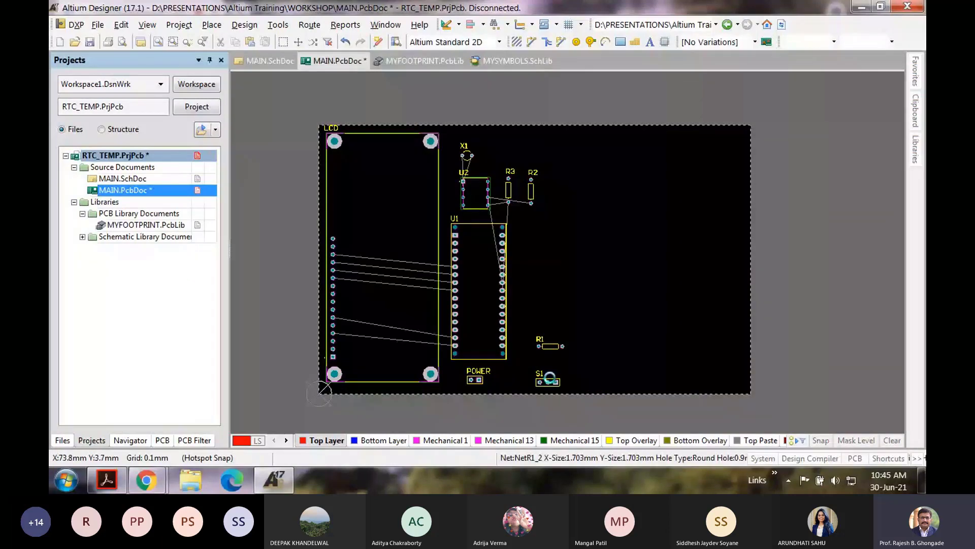
pyautogui.moveTo(550, 346); pyautogui.dragTo(543, 346)
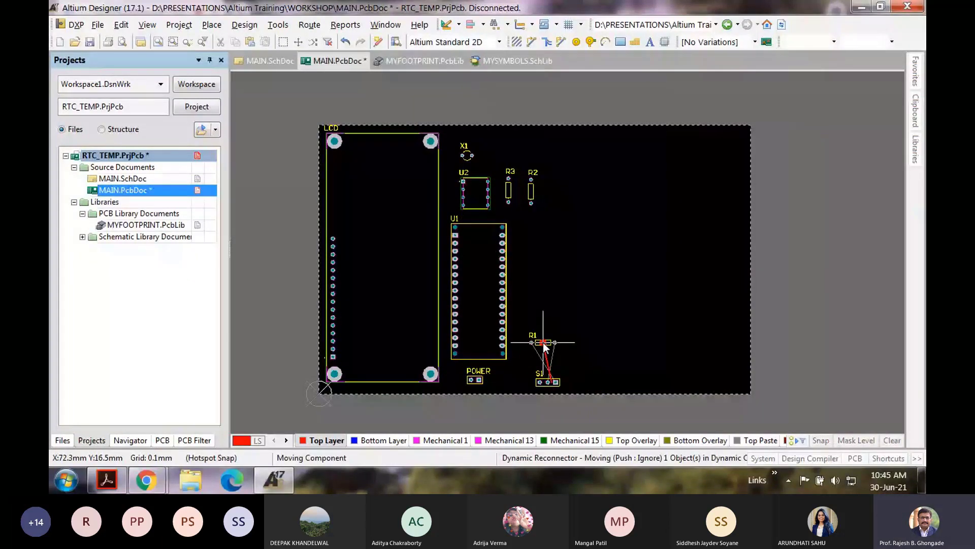
pyautogui.press('space')
pyautogui.press('space')
pyautogui.press('space')
pyautogui.click(529, 343)
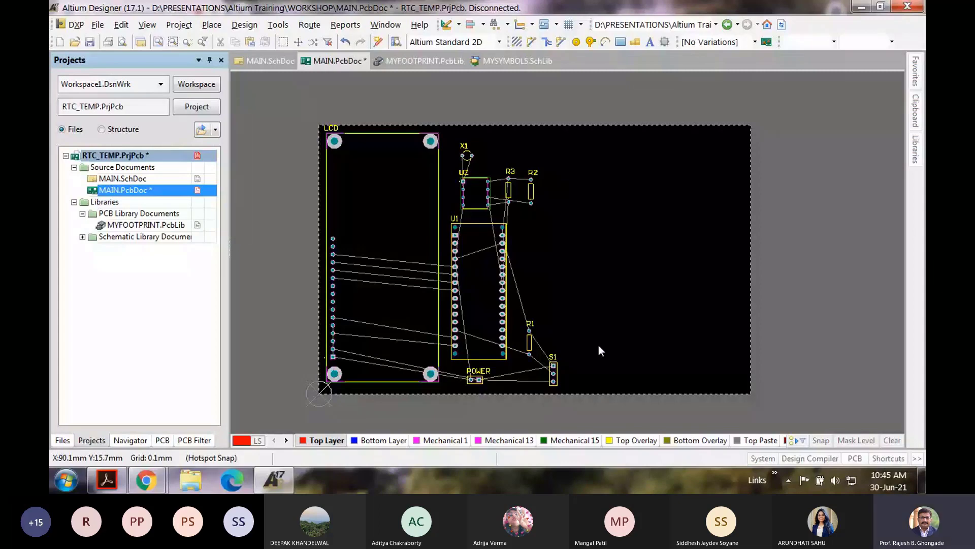
# Step: Slide the board's right edge left toward S1 in Board Planning Mode, then return to 2D layout
pyautogui.click(147, 25)
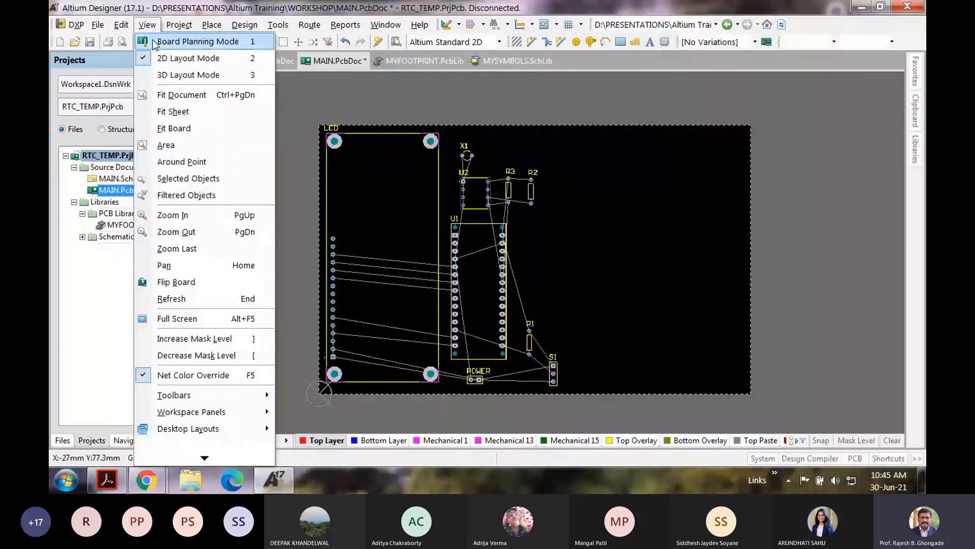
pyautogui.click(196, 41)
pyautogui.click(215, 24)
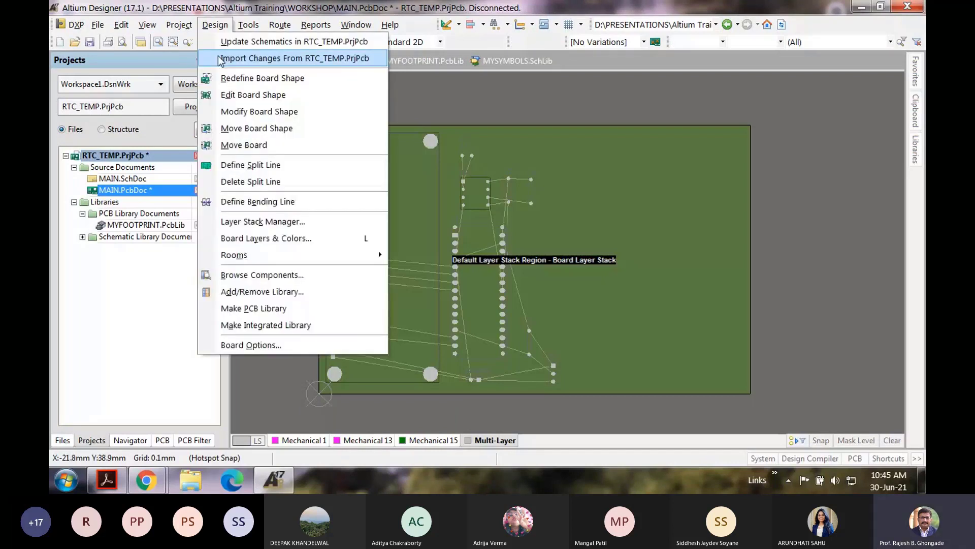
pyautogui.click(699, 264)
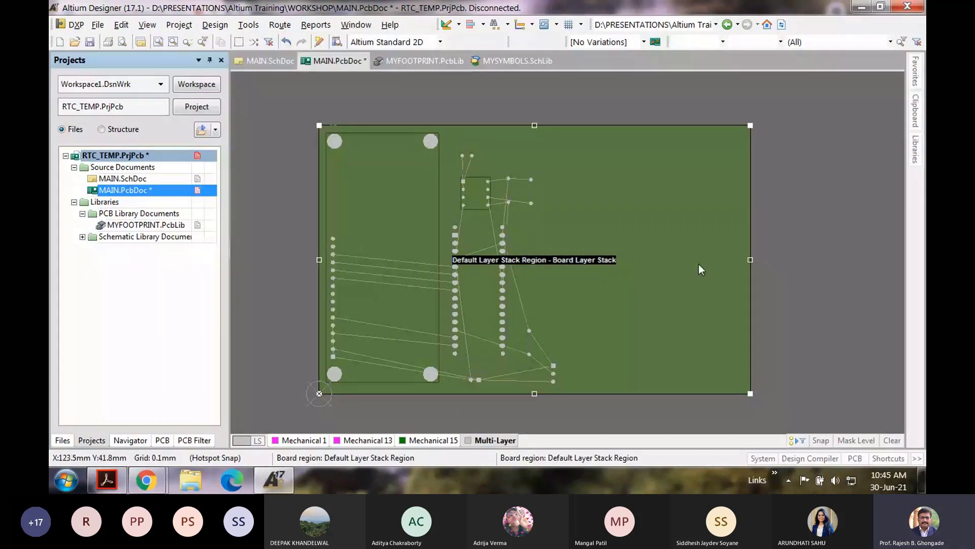
pyautogui.press('v')
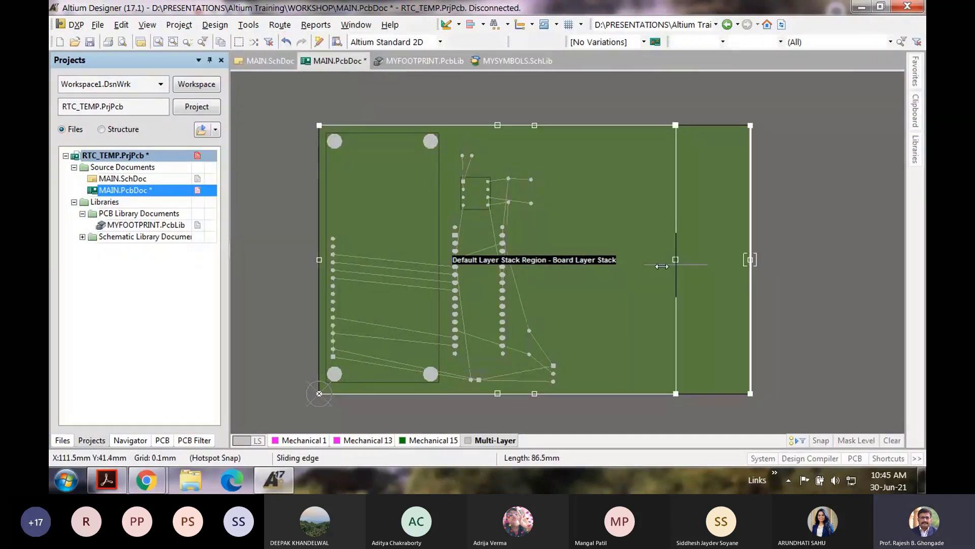
pyautogui.click(573, 264)
pyautogui.click(147, 25)
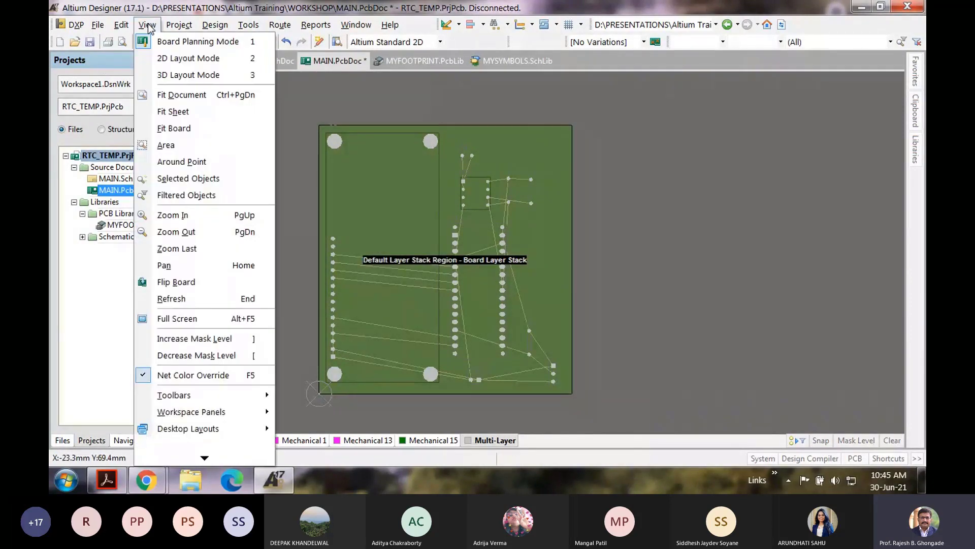
pyautogui.click(189, 58)
pyautogui.click(310, 24)
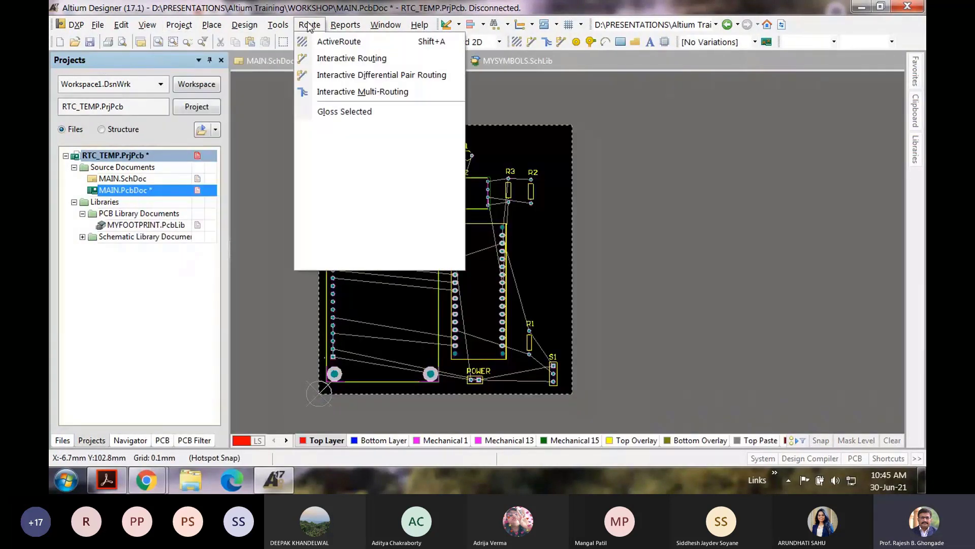
# Step: Autoroute the narrowed board again with Default 2 Layer Board, then close the Messages panel
pyautogui.moveTo(361, 206)
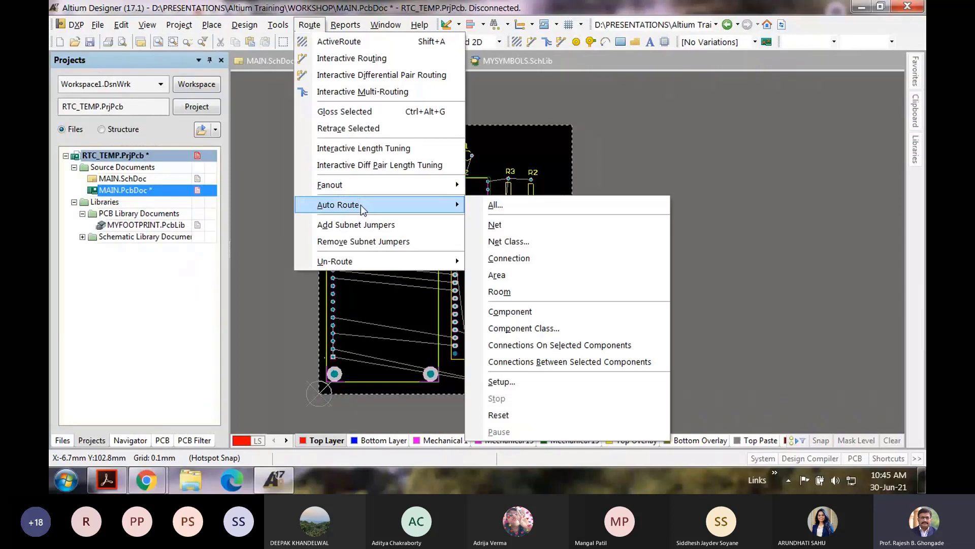
pyautogui.click(494, 207)
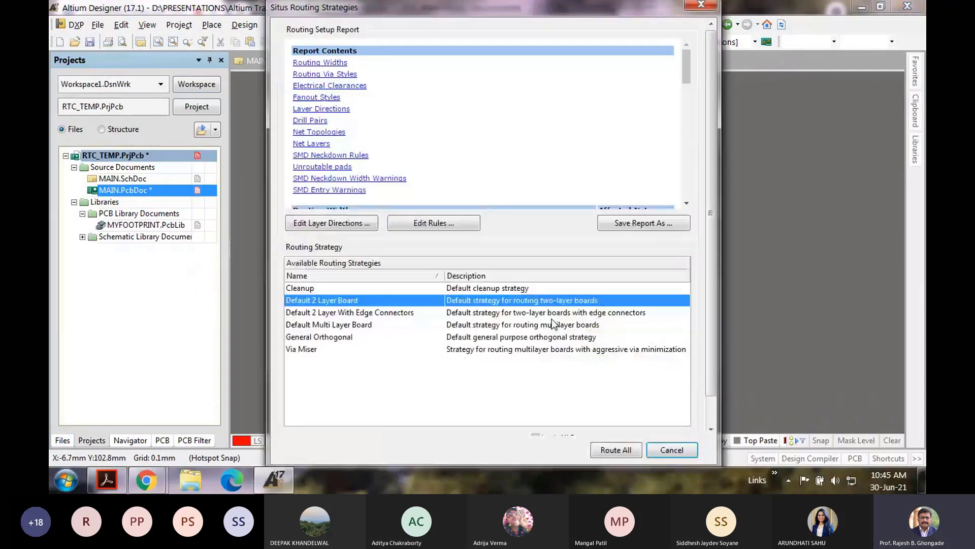
pyautogui.click(615, 449)
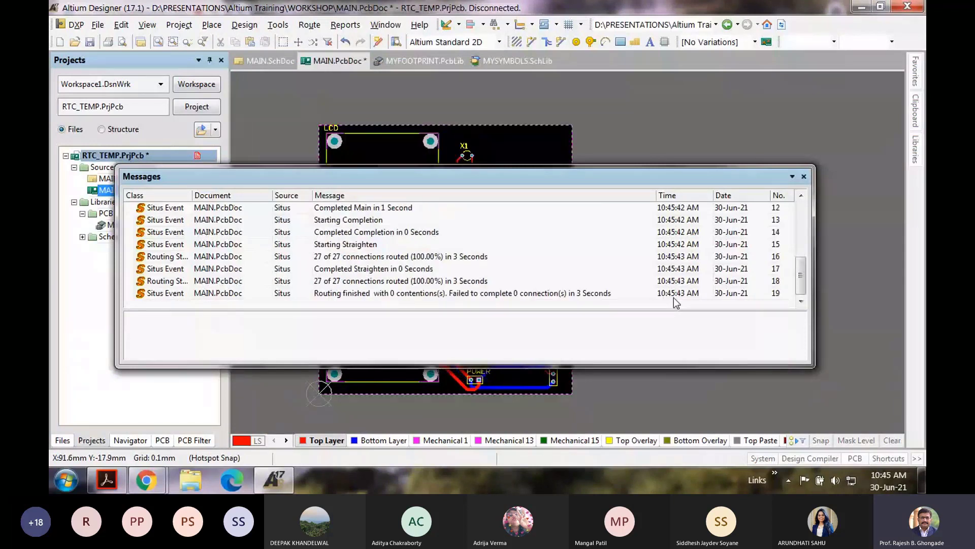
pyautogui.click(804, 177)
pyautogui.keyDown('ctrl'); pyautogui.scroll(1, 455, 299); pyautogui.keyUp('ctrl')
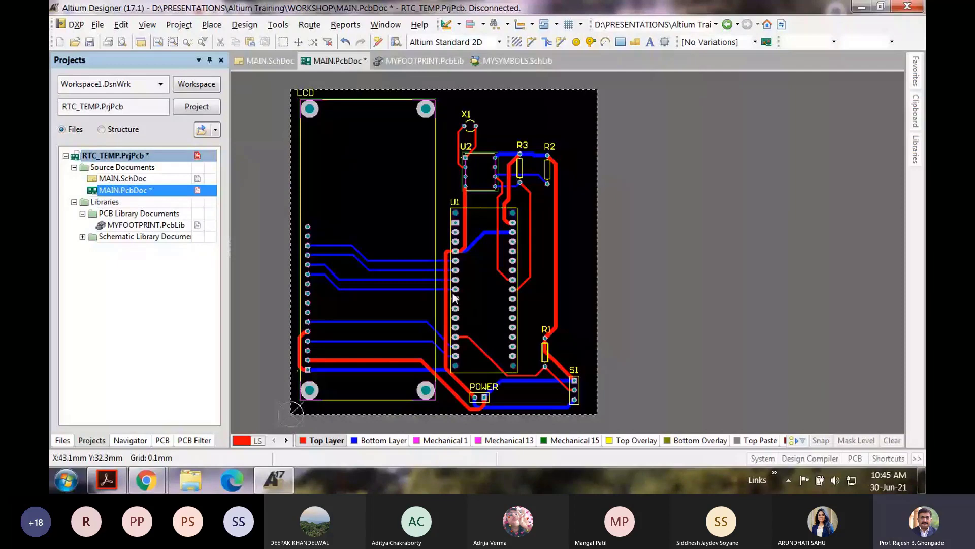
pyautogui.keyDown('ctrl'); pyautogui.scroll(1, 454, 299); pyautogui.keyUp('ctrl')
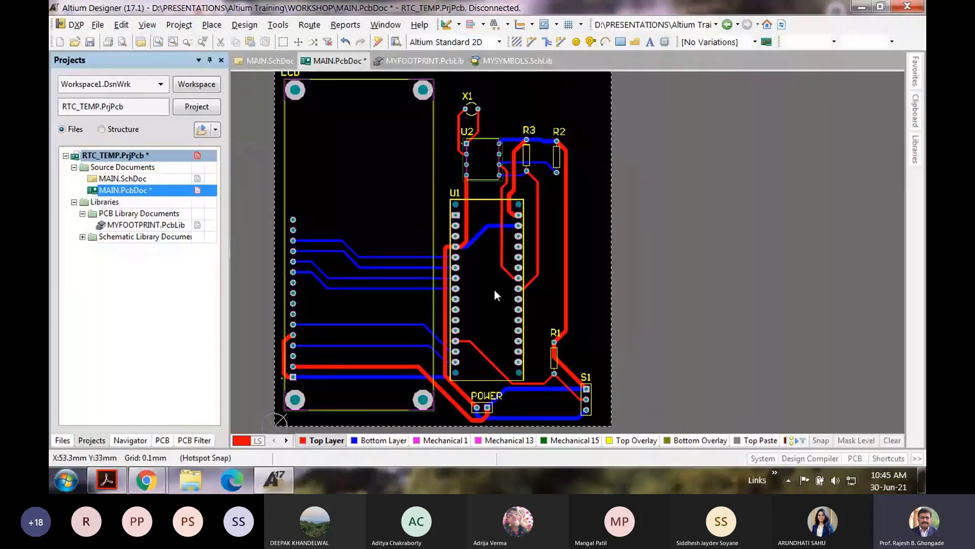
pyautogui.keyDown('ctrl'); pyautogui.scroll(-1, 374, 281); pyautogui.keyUp('ctrl')
pyautogui.keyDown('ctrl'); pyautogui.scroll(2, 390, 283); pyautogui.keyUp('ctrl')
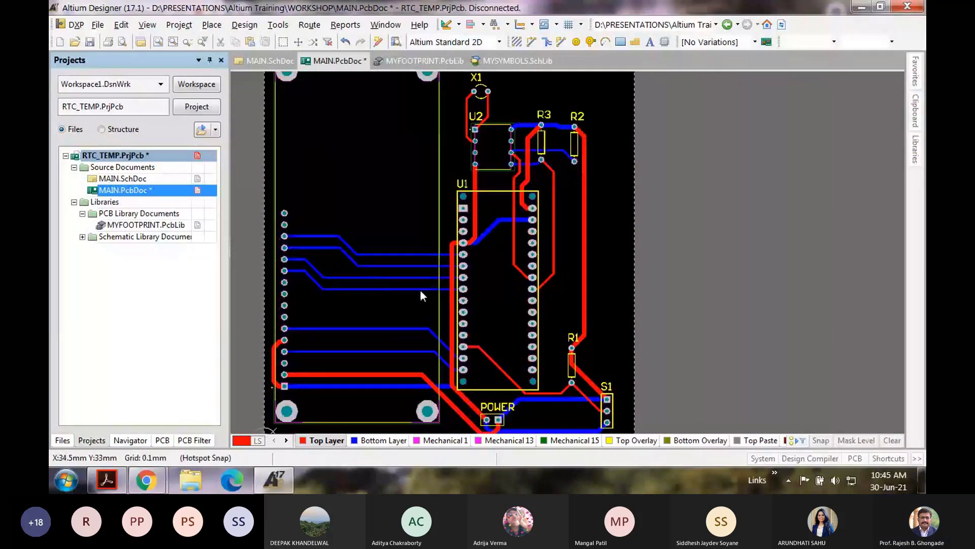
pyautogui.keyDown('ctrl'); pyautogui.scroll(2, 421, 295); pyautogui.keyUp('ctrl')
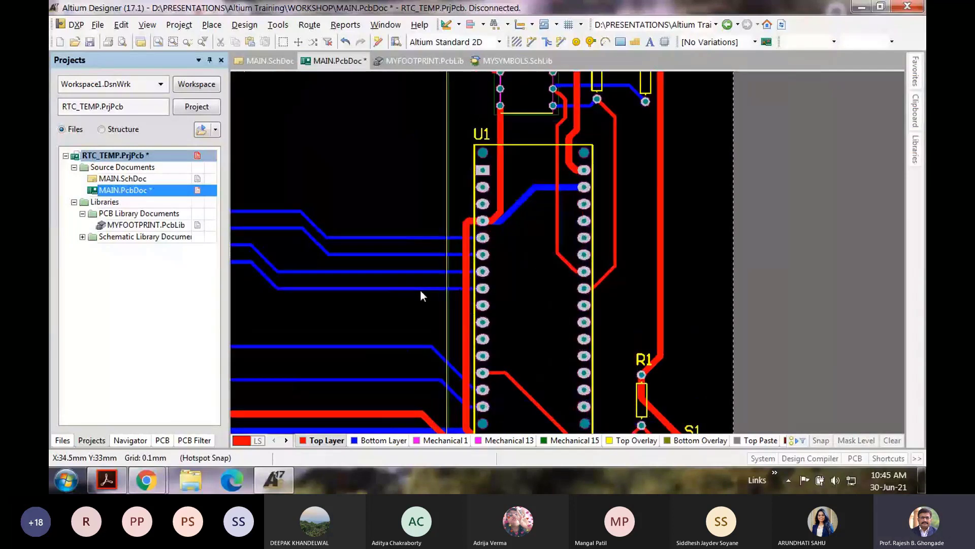
pyautogui.keyDown('ctrl'); pyautogui.scroll(-1, 420, 290); pyautogui.keyUp('ctrl')
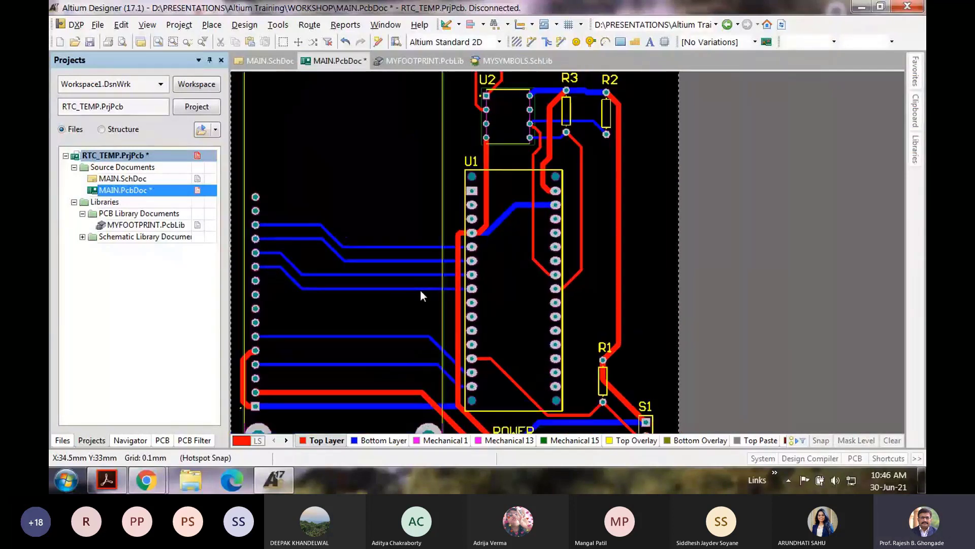
pyautogui.scroll(1, 541, 218)
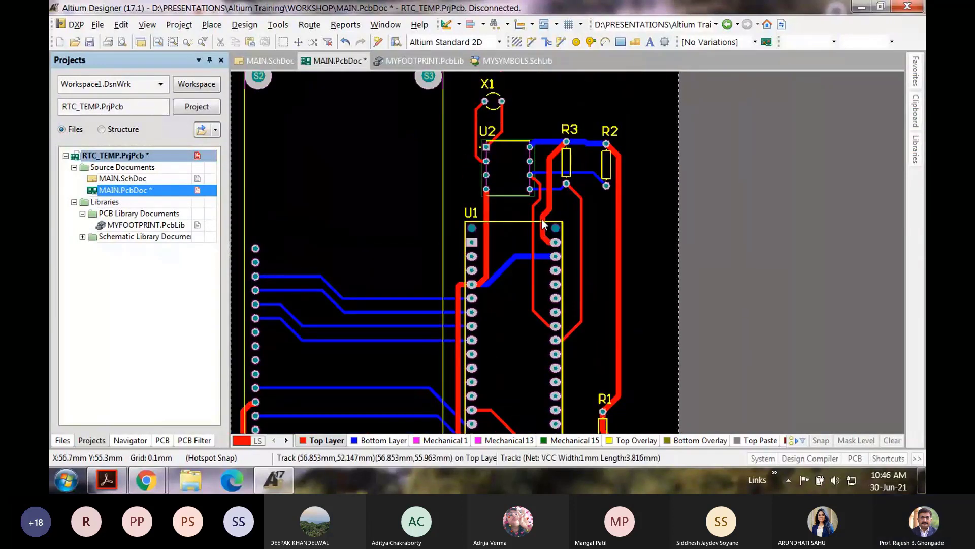
pyautogui.scroll(2, 516, 227)
pyautogui.keyDown('ctrl'); pyautogui.scroll(1, 474, 245); pyautogui.keyUp('ctrl')
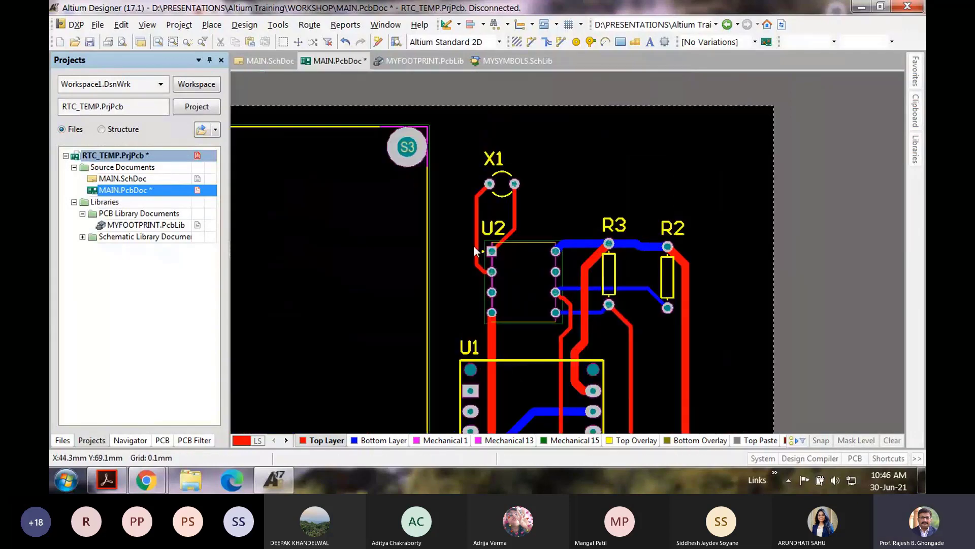
pyautogui.scroll(-5, 474, 245)
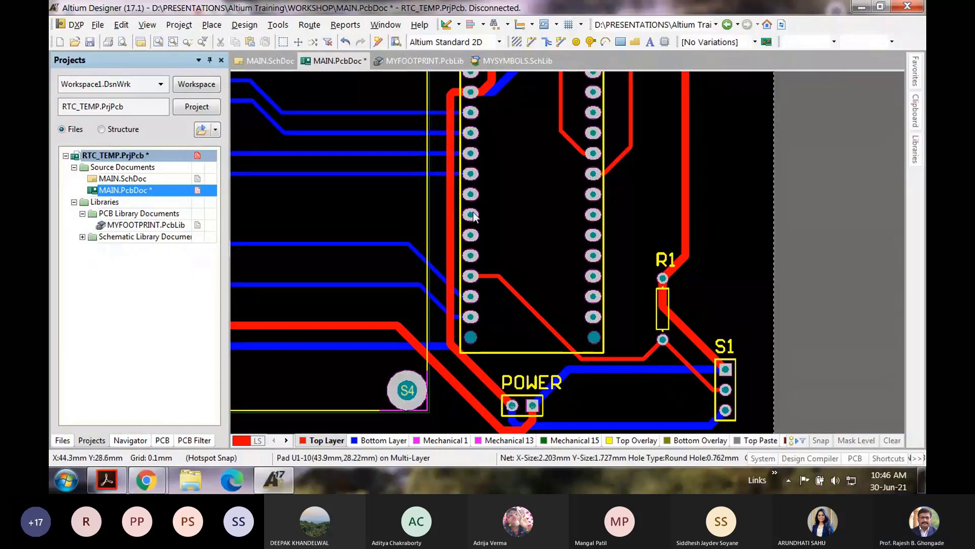
# Step: Drag the GND and VCC top-layer tracks into tidier paths, using HugNPush mode for the final move
pyautogui.moveTo(450, 214); pyautogui.dragTo(414, 203)
pyautogui.moveTo(414, 202); pyautogui.dragTo(580, 382, button='right')
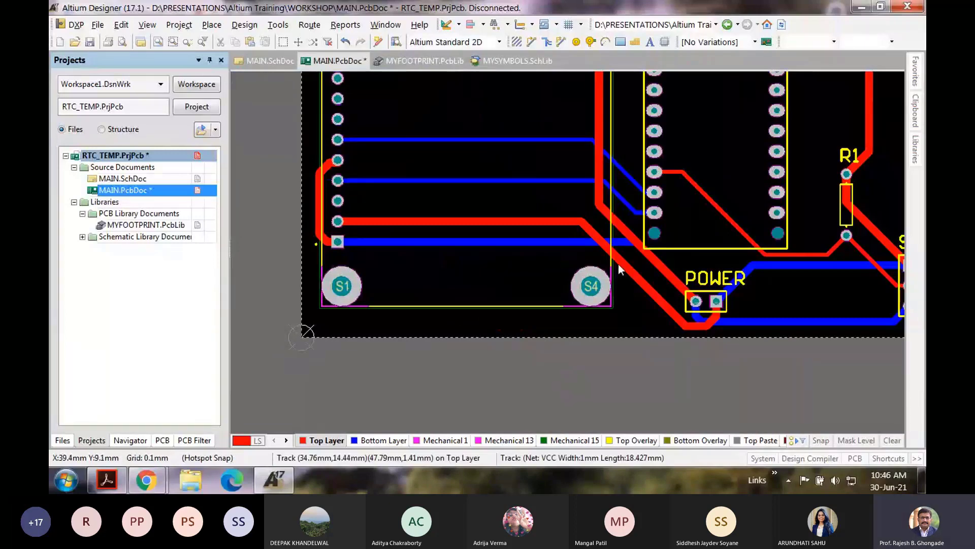
pyautogui.moveTo(617, 264)
pyautogui.mouseDown()
pyautogui.moveTo(534, 316)
pyautogui.moveTo(409, 273)
pyautogui.moveTo(430, 263)
pyautogui.mouseUp()
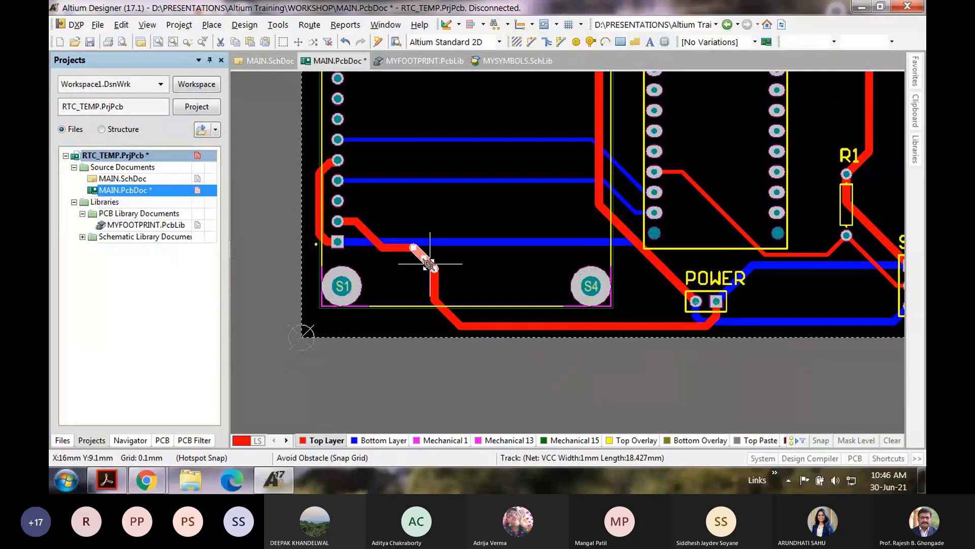
pyautogui.hotkey('shift', 'r')
pyautogui.moveTo(428, 264); pyautogui.dragTo(620, 251)
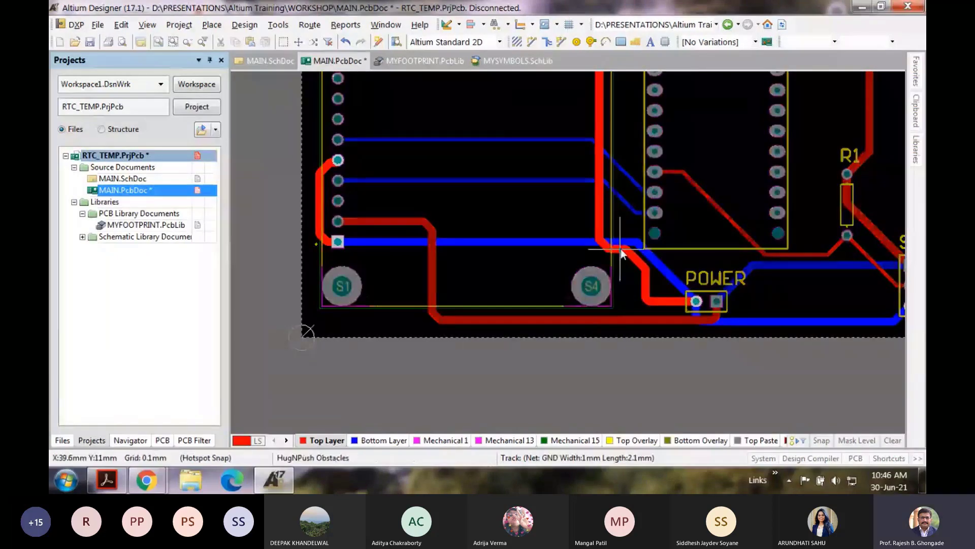
pyautogui.scroll(3, 677, 264)
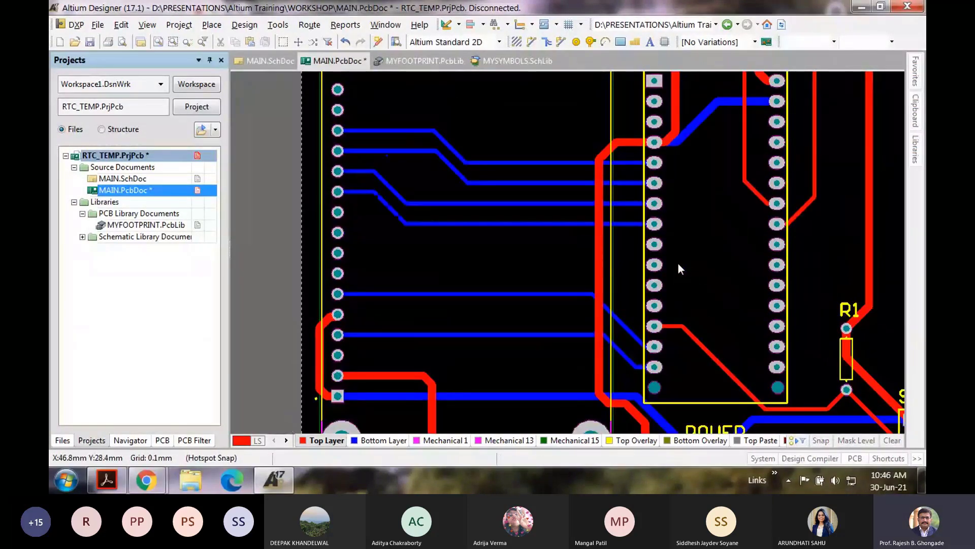
pyautogui.scroll(1, 490, 196)
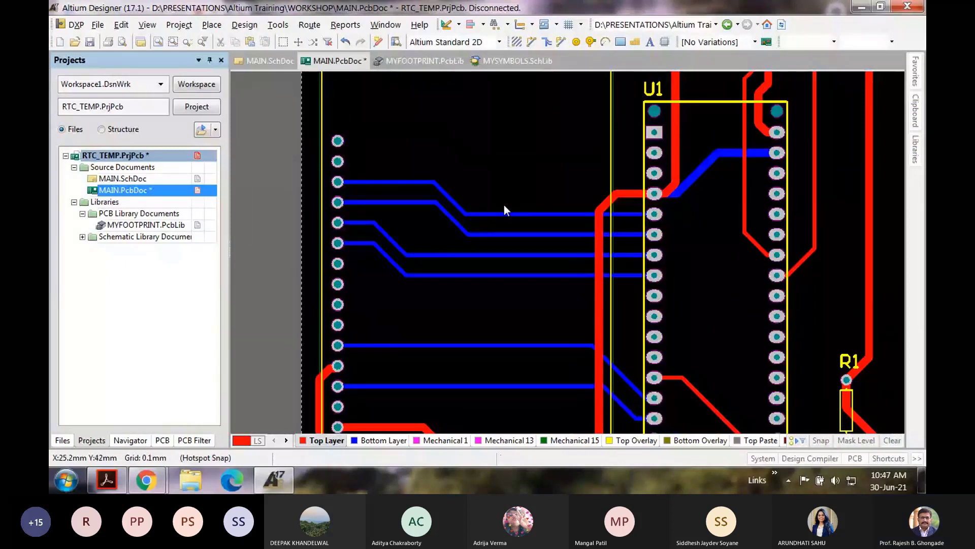
# Step: Move the LCD header, then on the bottom layer reshape the LCD tracks near U1 and the pad stub
pyautogui.moveTo(499, 214); pyautogui.dragTo(467, 170)
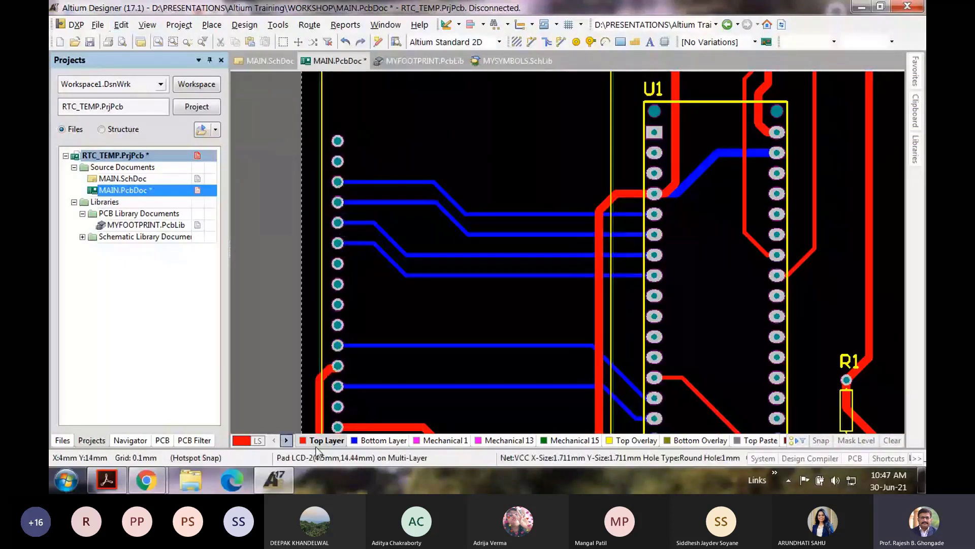
pyautogui.click(381, 441)
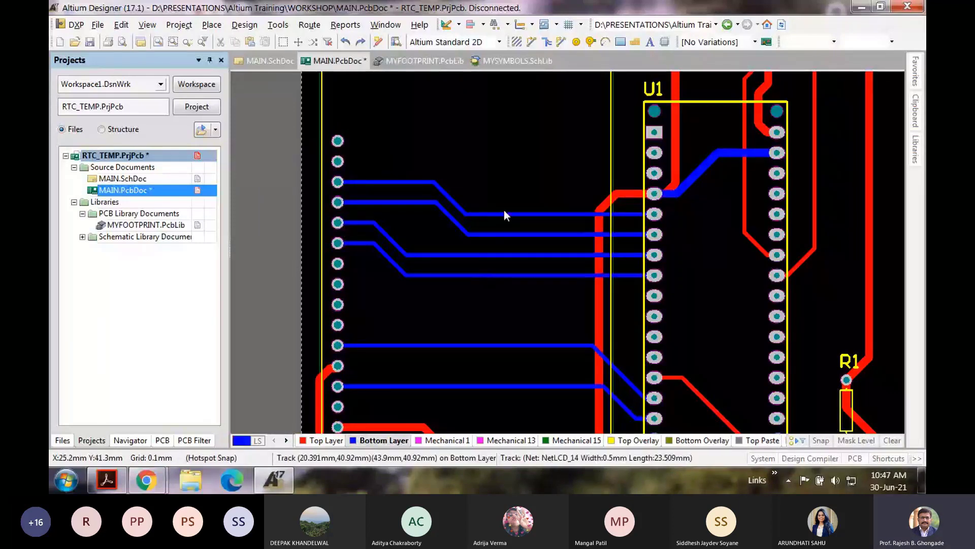
pyautogui.moveTo(504, 214); pyautogui.dragTo(508, 165)
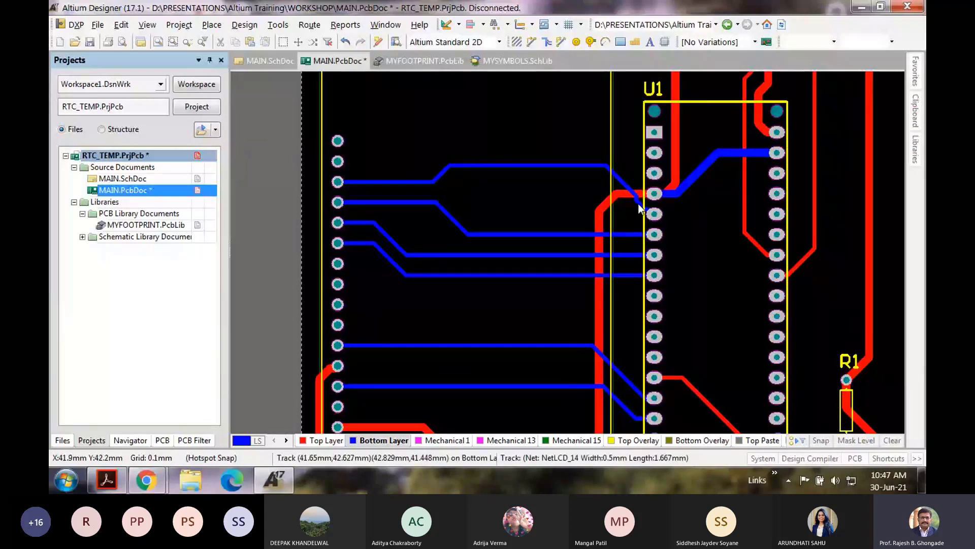
pyautogui.moveTo(639, 204); pyautogui.dragTo(616, 203)
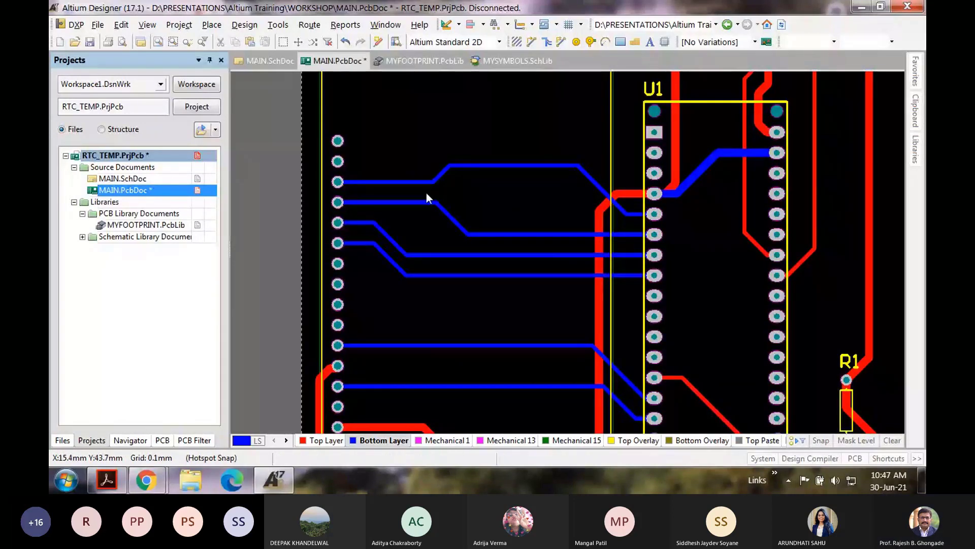
pyautogui.moveTo(431, 181); pyautogui.dragTo(367, 184)
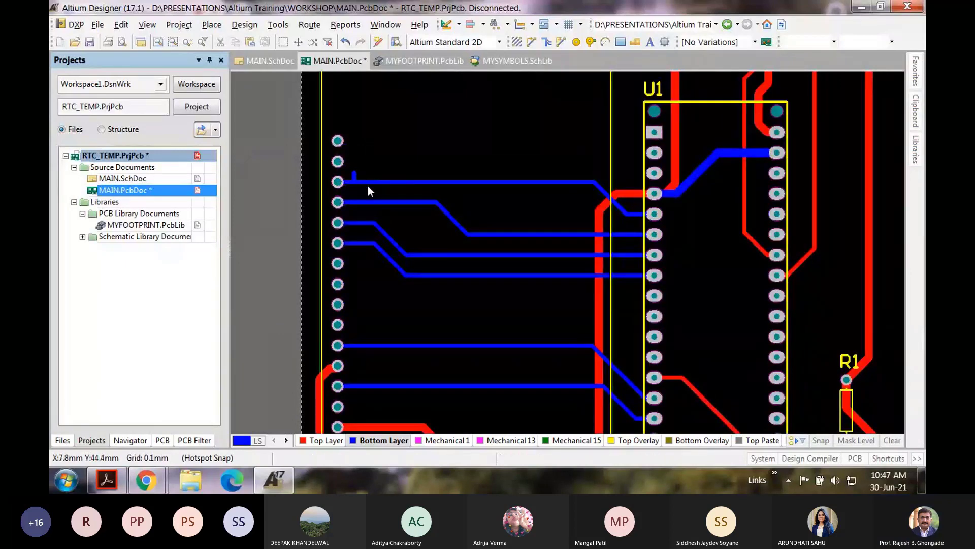
pyautogui.keyDown('ctrl'); pyautogui.scroll(2, 358, 183); pyautogui.keyUp('ctrl')
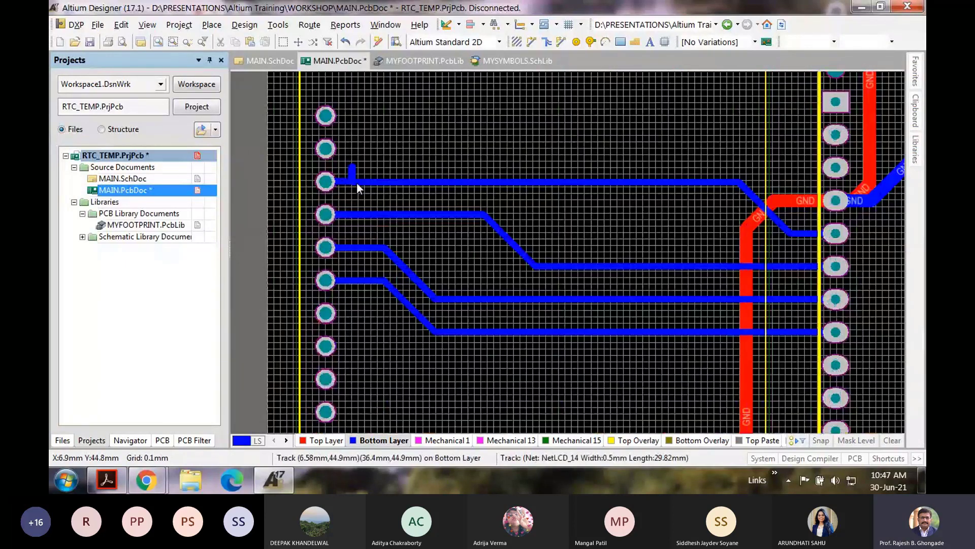
pyautogui.keyDown('ctrl'); pyautogui.scroll(1, 357, 183); pyautogui.keyUp('ctrl')
pyautogui.click(351, 164)
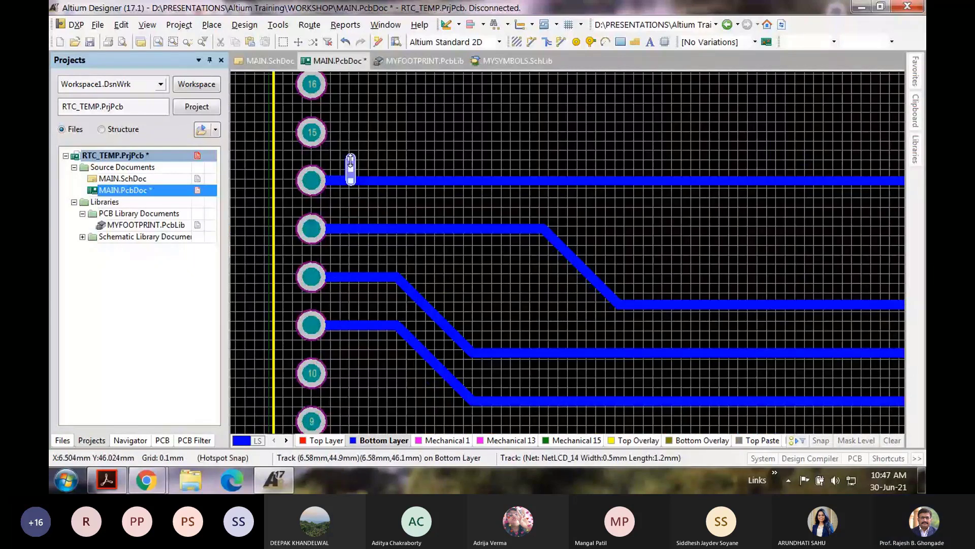
pyautogui.moveTo(351, 160); pyautogui.dragTo(350, 161)
pyautogui.click(366, 181)
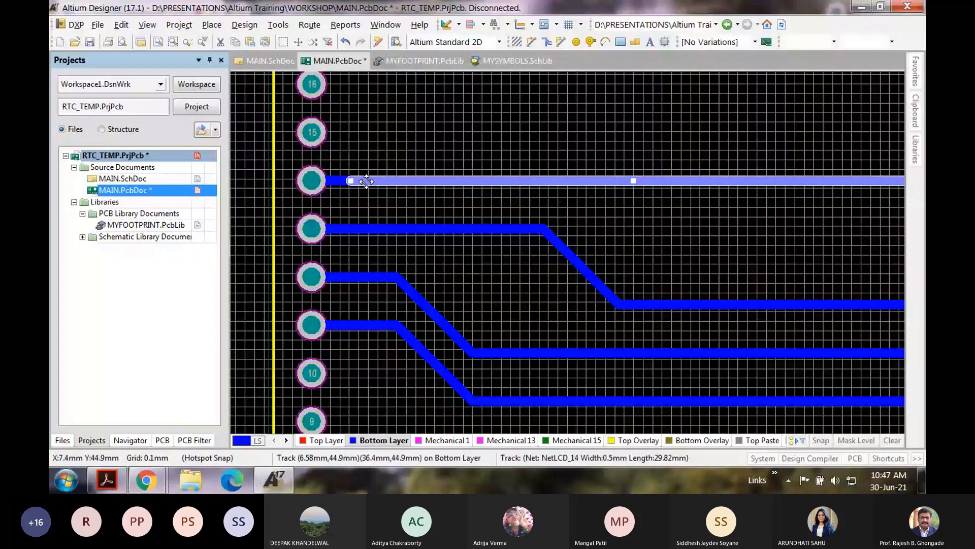
pyautogui.click(318, 179)
pyautogui.click(498, 197)
pyautogui.keyDown('ctrl'); pyautogui.scroll(-2, 498, 193); pyautogui.keyUp('ctrl')
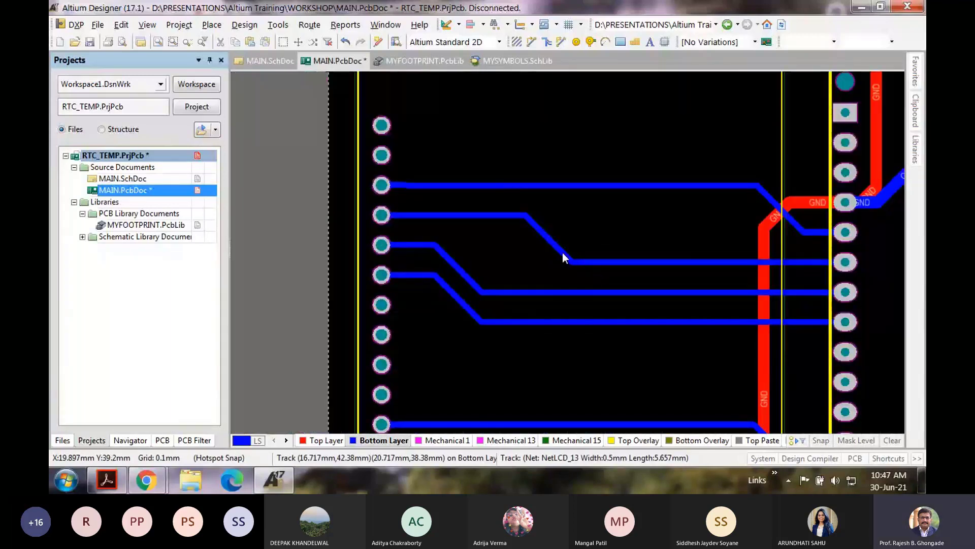
# Step: Slide the three bottom-layer LCD track diagonals right so they bend near the header
pyautogui.moveTo(562, 253); pyautogui.dragTo(754, 227)
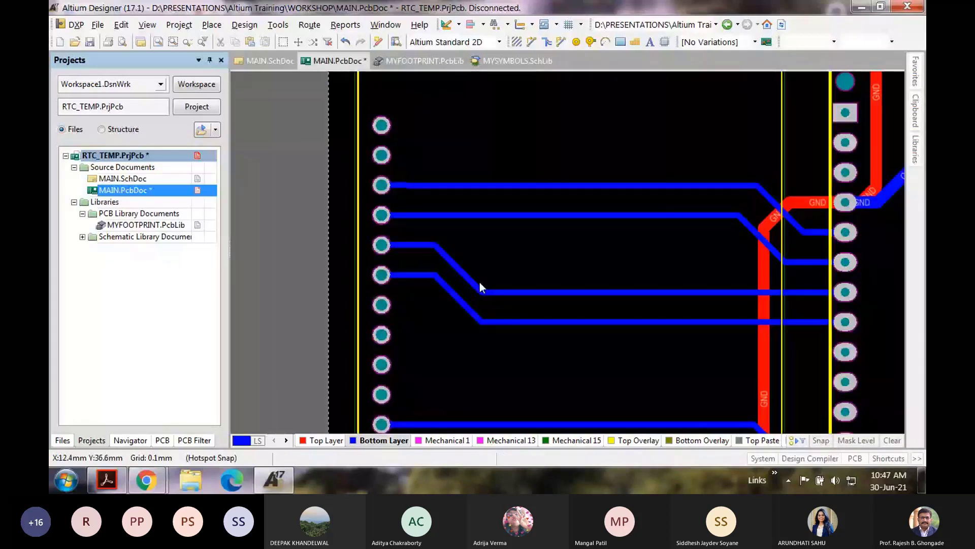
pyautogui.moveTo(465, 276); pyautogui.dragTo(733, 253)
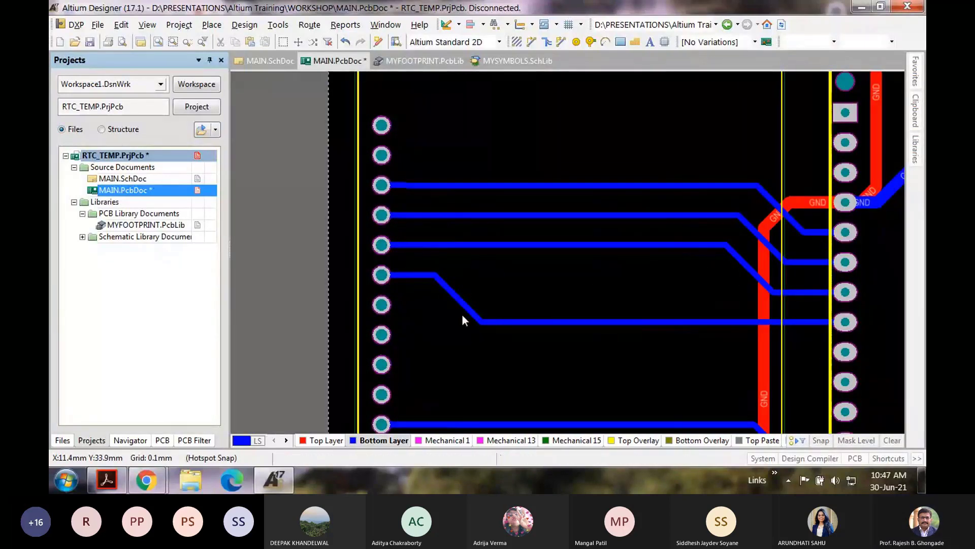
pyautogui.moveTo(462, 315); pyautogui.dragTo(724, 289)
pyautogui.click(661, 322)
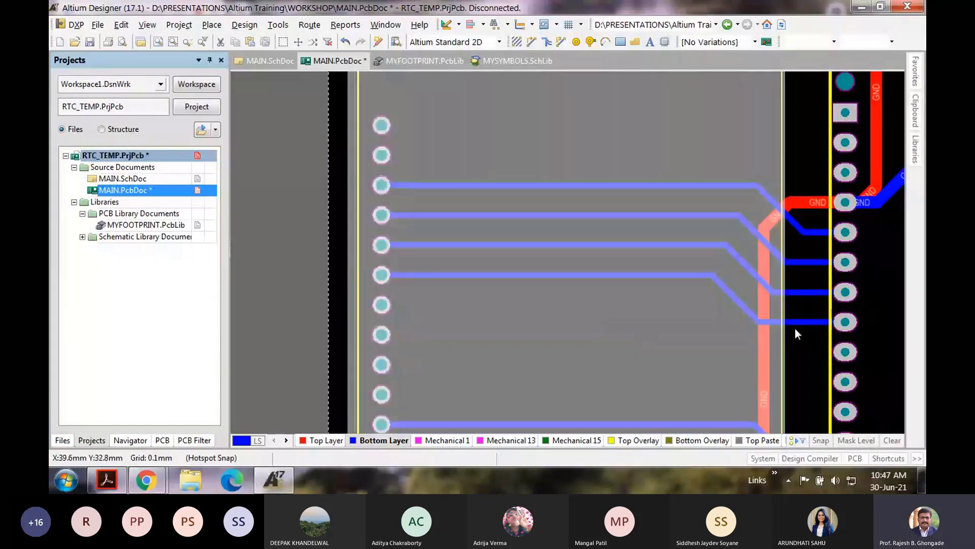
pyautogui.click(805, 333)
pyautogui.scroll(-4, 806, 334)
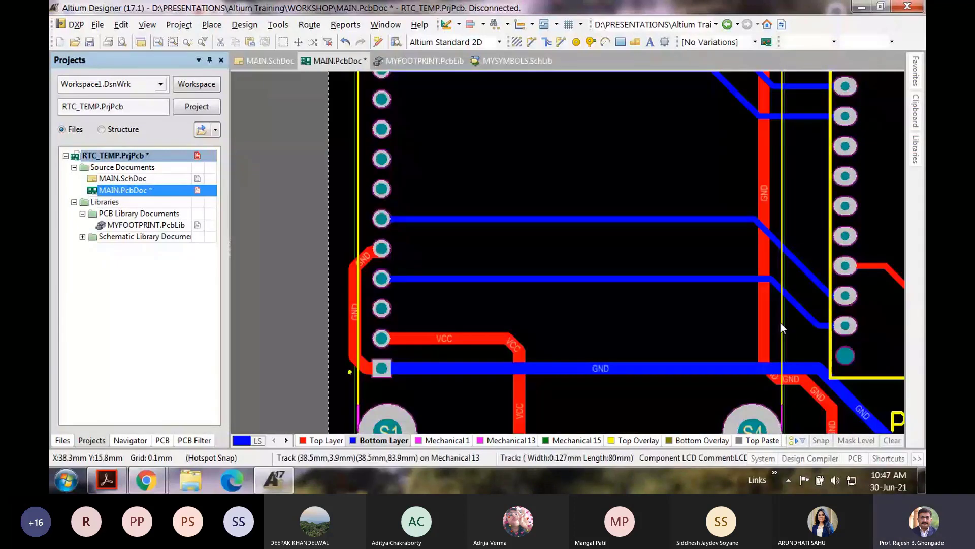
pyautogui.keyDown('ctrl'); pyautogui.scroll(-3, 780, 322); pyautogui.keyUp('ctrl')
pyautogui.keyDown('ctrl'); pyautogui.scroll(2, 511, 321); pyautogui.keyUp('ctrl')
pyautogui.keyDown('ctrl'); pyautogui.scroll(1, 511, 321); pyautogui.keyUp('ctrl')
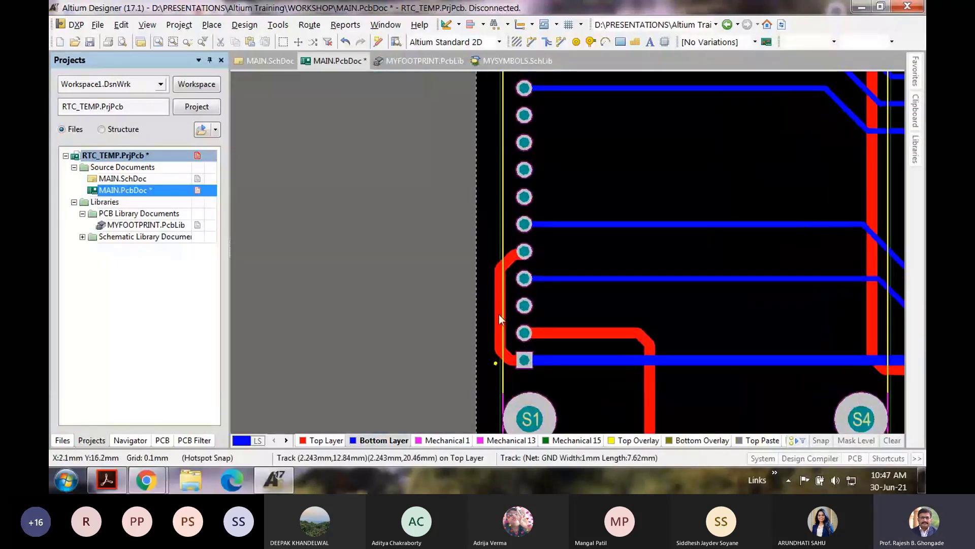
# Step: Slide the red GND track left beside the pads and tuck its diagonal into a corner
pyautogui.moveTo(499, 314); pyautogui.dragTo(498, 255)
pyautogui.moveTo(495, 349); pyautogui.dragTo(496, 363)
pyautogui.keyDown('ctrl'); pyautogui.scroll(-3, 604, 304); pyautogui.keyUp('ctrl')
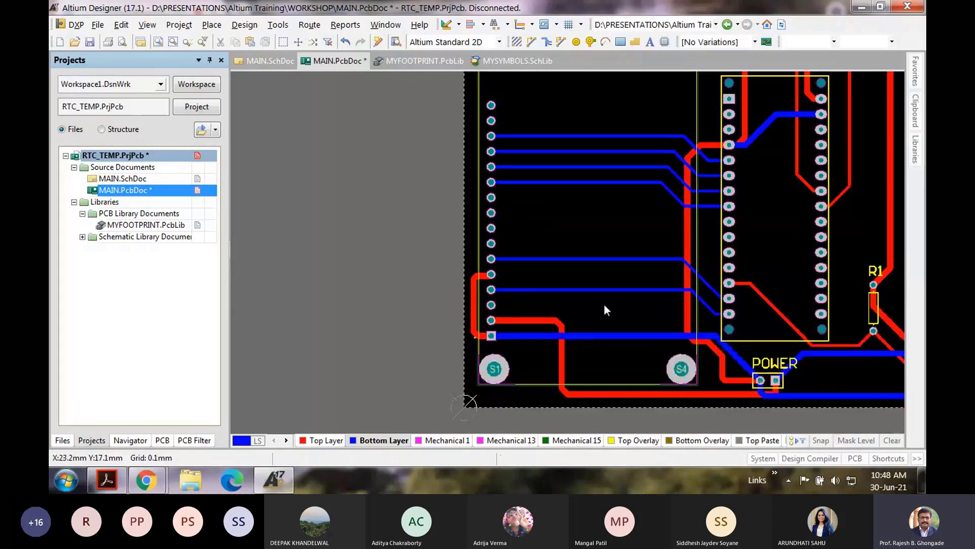
# Step: Reshape the diagonal NetR1_2 track below U1 into a vertical drop and horizontal run toward R1
pyautogui.keyDown('ctrl'); pyautogui.scroll(-1, 605, 303); pyautogui.keyUp('ctrl')
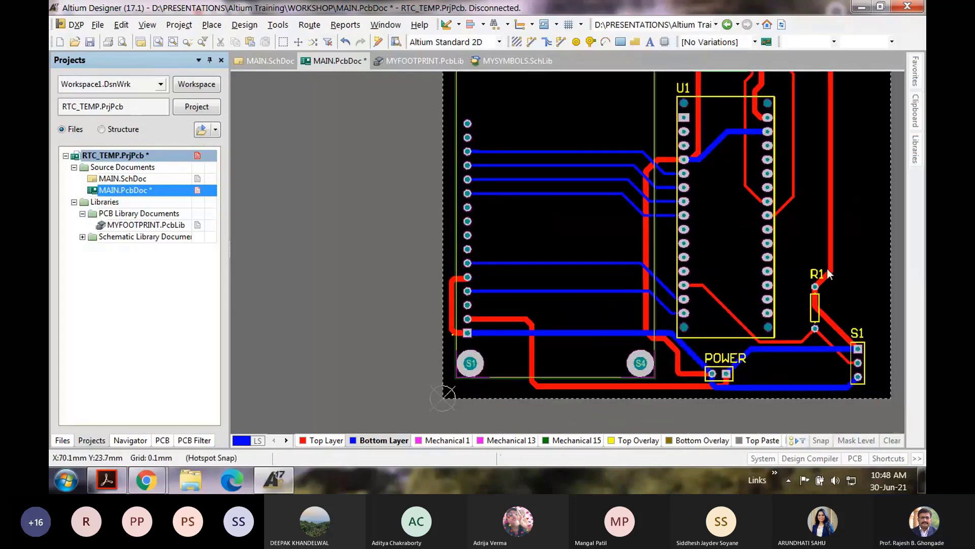
pyautogui.moveTo(847, 296); pyautogui.dragTo(627, 323, button='right')
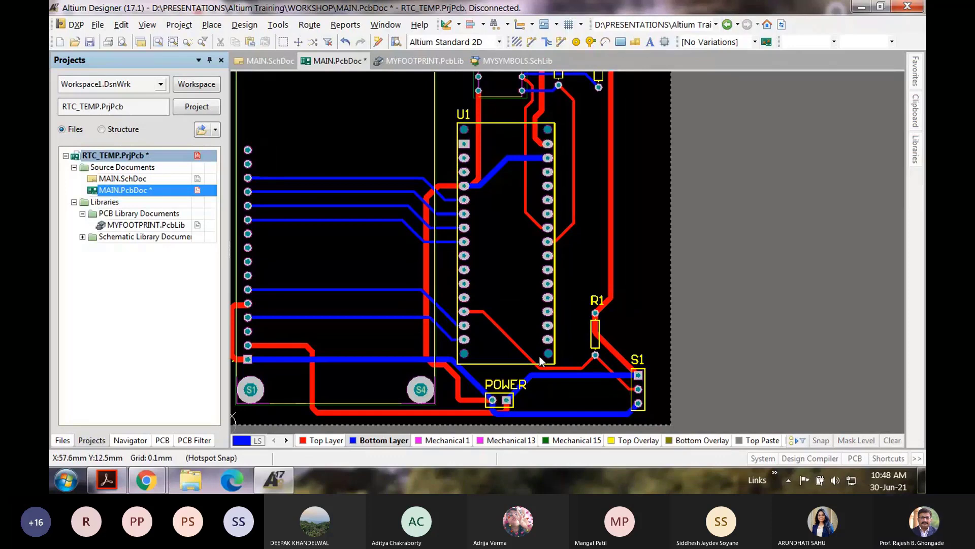
pyautogui.keyDown('ctrl'); pyautogui.scroll(2, 539, 356); pyautogui.keyUp('ctrl')
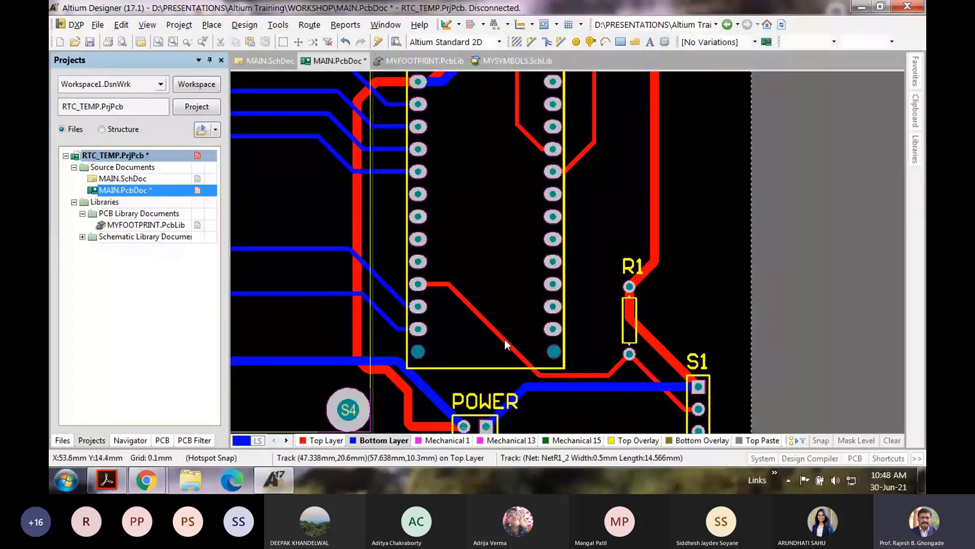
pyautogui.moveTo(504, 340)
pyautogui.mouseDown()
pyautogui.moveTo(496, 346)
pyautogui.moveTo(496, 336)
pyautogui.mouseUp()
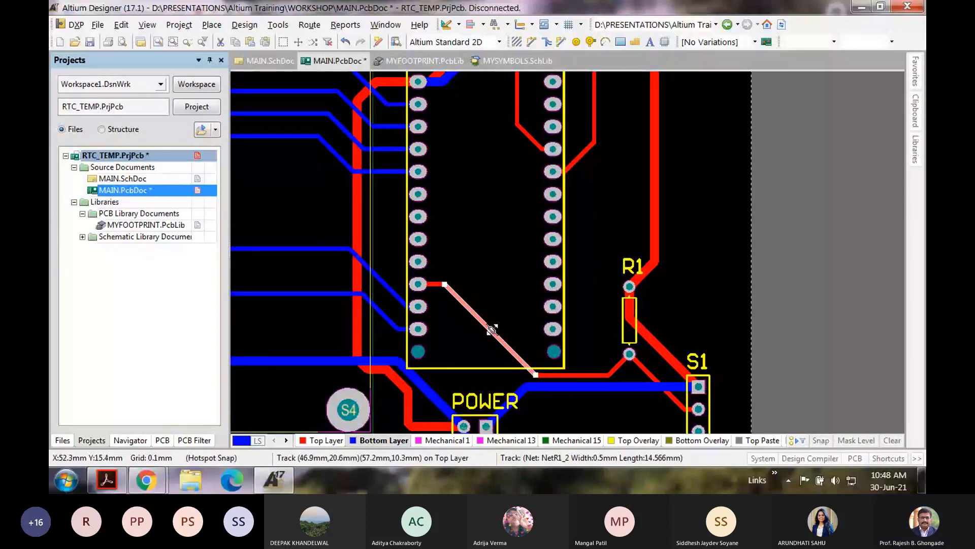
pyautogui.moveTo(496, 336); pyautogui.dragTo(467, 294)
pyautogui.moveTo(480, 344)
pyautogui.mouseDown()
pyautogui.moveTo(471, 353)
pyautogui.moveTo(507, 369)
pyautogui.moveTo(481, 359)
pyautogui.mouseUp()
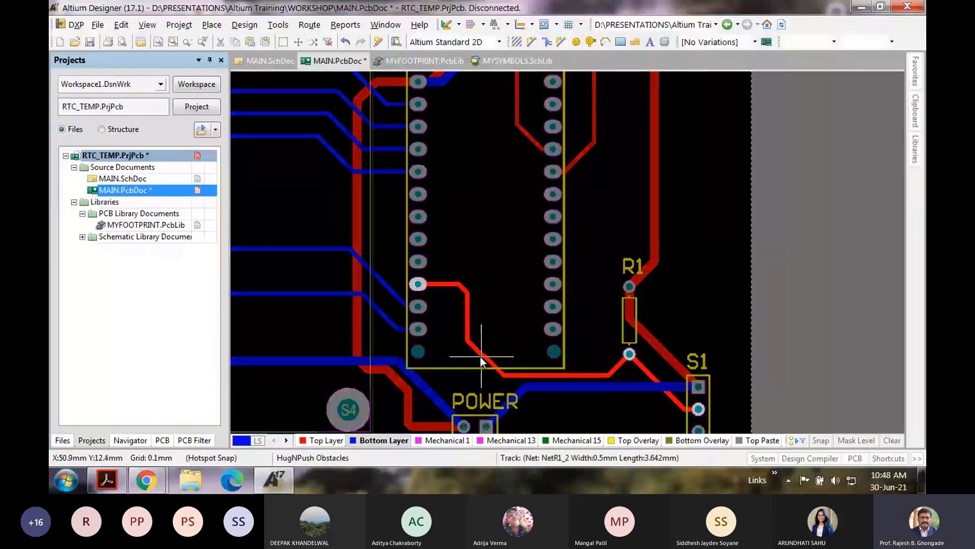
pyautogui.moveTo(481, 358); pyautogui.dragTo(480, 359)
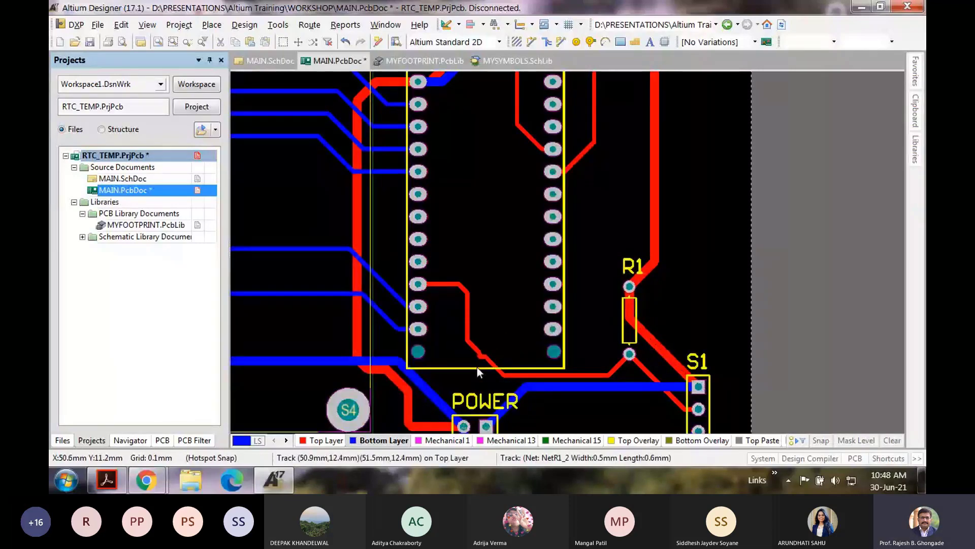
# Step: On the top layer, bend the NetR1_2 diagonal and reroute the R1-to-S1 track lower down-left
pyautogui.click(312, 442)
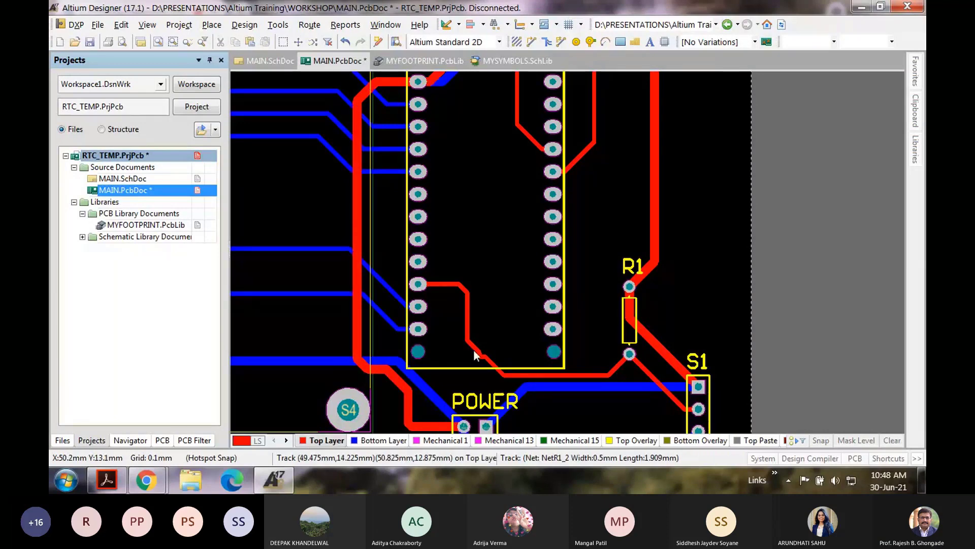
pyautogui.keyDown('ctrl'); pyautogui.scroll(3, 474, 354); pyautogui.keyUp('ctrl')
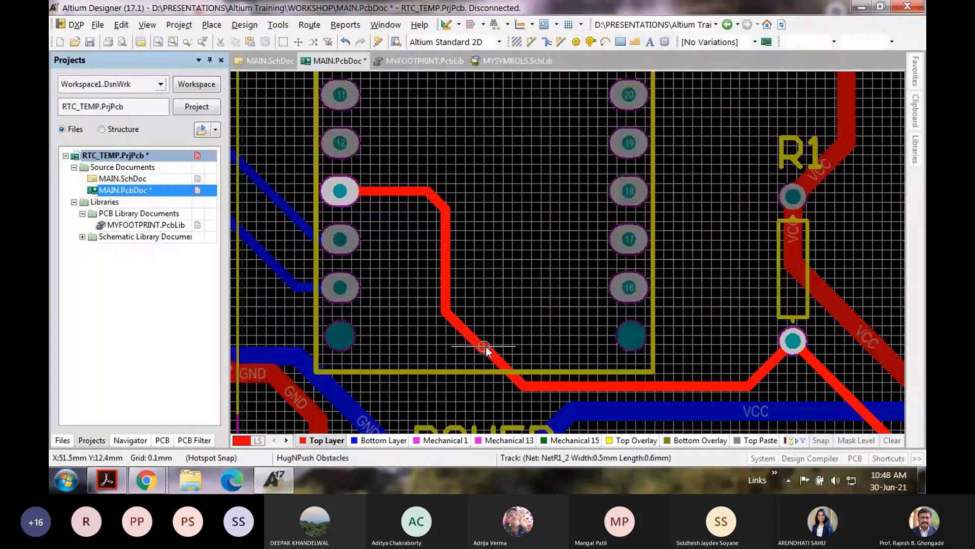
pyautogui.moveTo(478, 346); pyautogui.dragTo(487, 377)
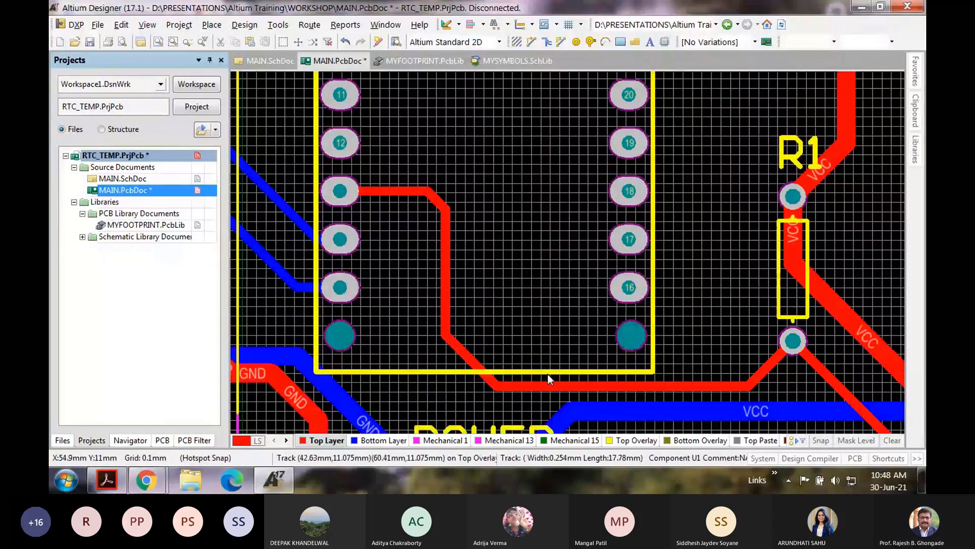
pyautogui.keyDown('ctrl'); pyautogui.scroll(-2, 548, 375); pyautogui.keyUp('ctrl')
pyautogui.scroll(-2, 548, 375)
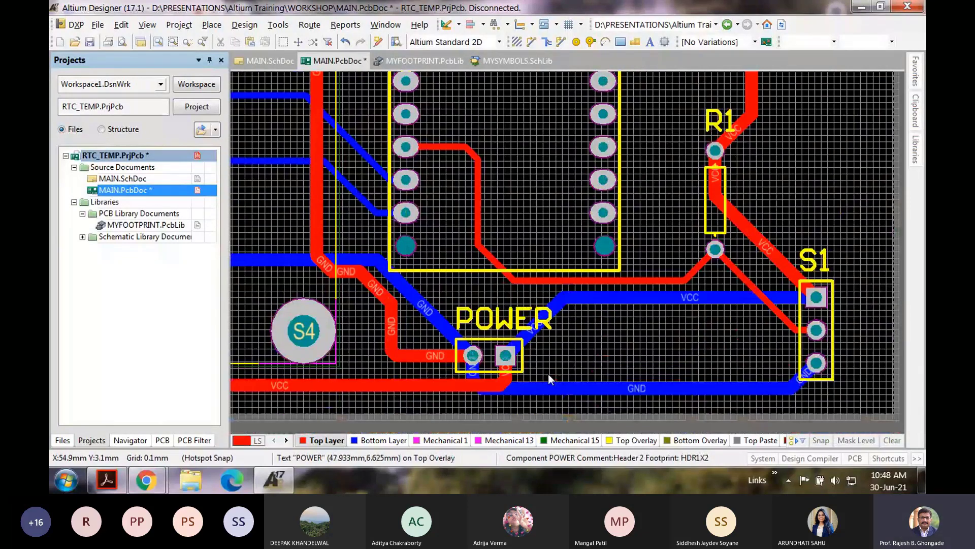
pyautogui.moveTo(751, 298); pyautogui.dragTo(716, 289)
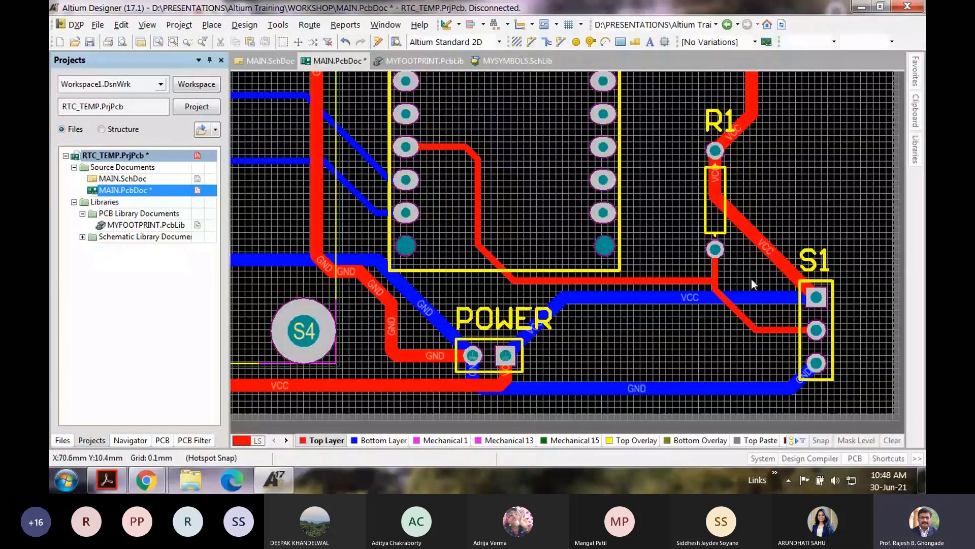
# Step: Undo the VCC diagonal and move the vertical VCC track right to form a square corner
pyautogui.scroll(3, 751, 279)
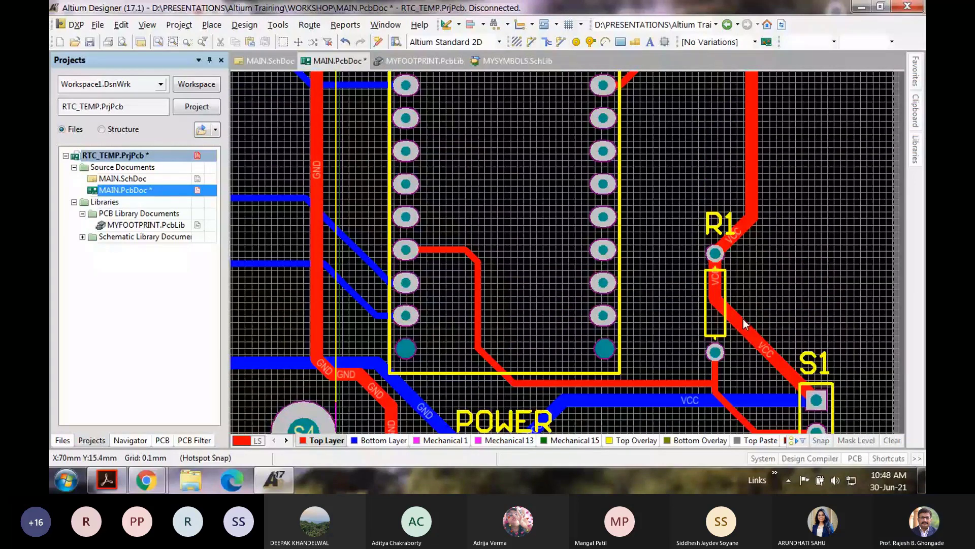
pyautogui.moveTo(743, 319); pyautogui.dragTo(808, 279)
pyautogui.scroll(4, 783, 284)
pyautogui.moveTo(751, 290); pyautogui.dragTo(780, 290)
pyautogui.scroll(-4, 810, 376)
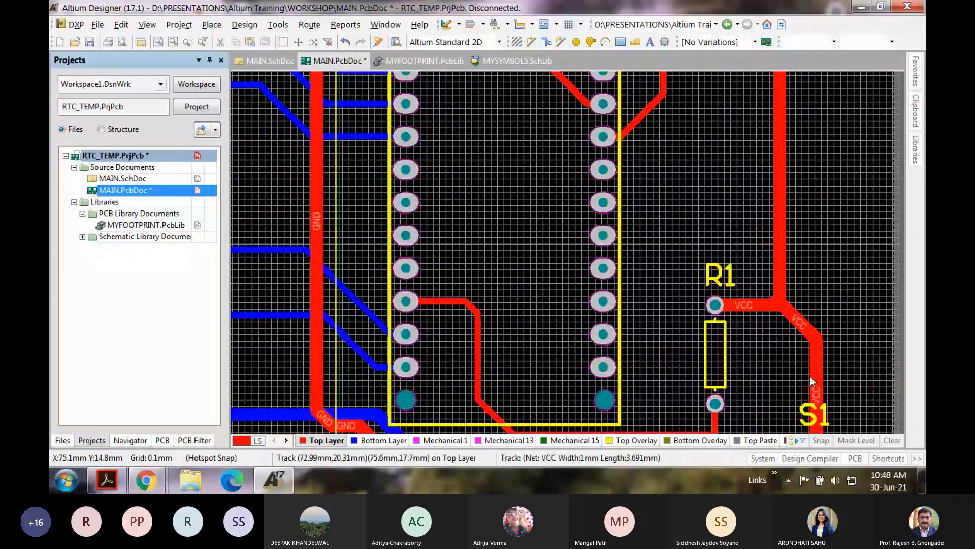
pyautogui.hotkey('ctrl', 'z')
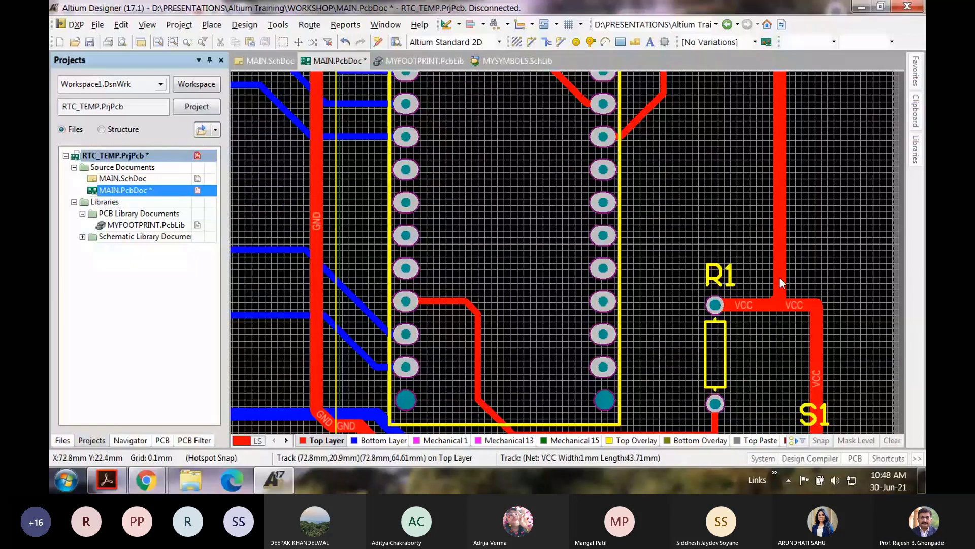
pyautogui.moveTo(779, 277); pyautogui.dragTo(814, 305)
pyautogui.keyDown('ctrl'); pyautogui.scroll(-2, 817, 295); pyautogui.keyUp('ctrl')
pyautogui.scroll(2, 817, 295)
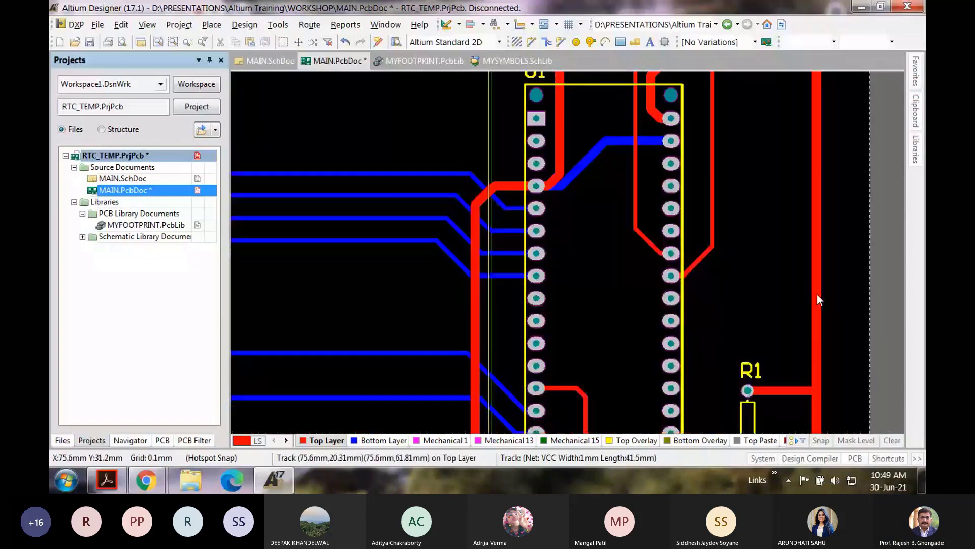
# Step: Make the VCC track leave R2 horizontally and line up the R3–R2 VCC run with the pads
pyautogui.scroll(-5, 817, 295)
pyautogui.scroll(5, 817, 294)
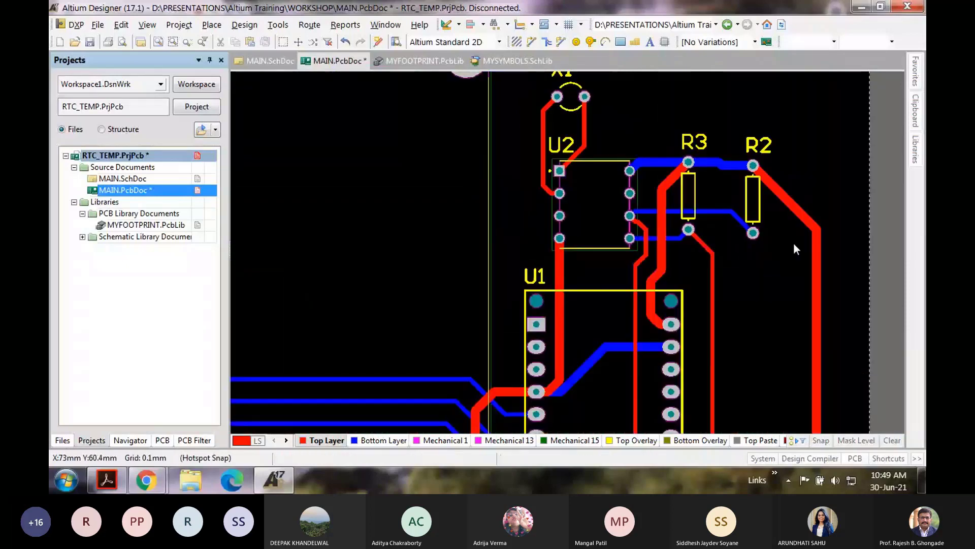
pyautogui.moveTo(796, 211); pyautogui.dragTo(805, 192)
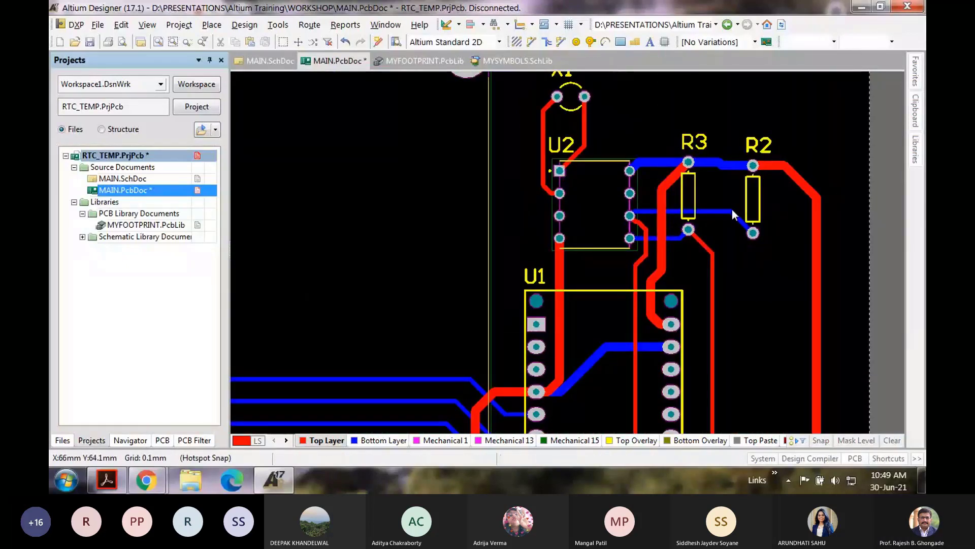
pyautogui.keyDown('ctrl'); pyautogui.scroll(2, 727, 182); pyautogui.keyUp('ctrl')
pyautogui.moveTo(737, 162); pyautogui.dragTo(740, 154)
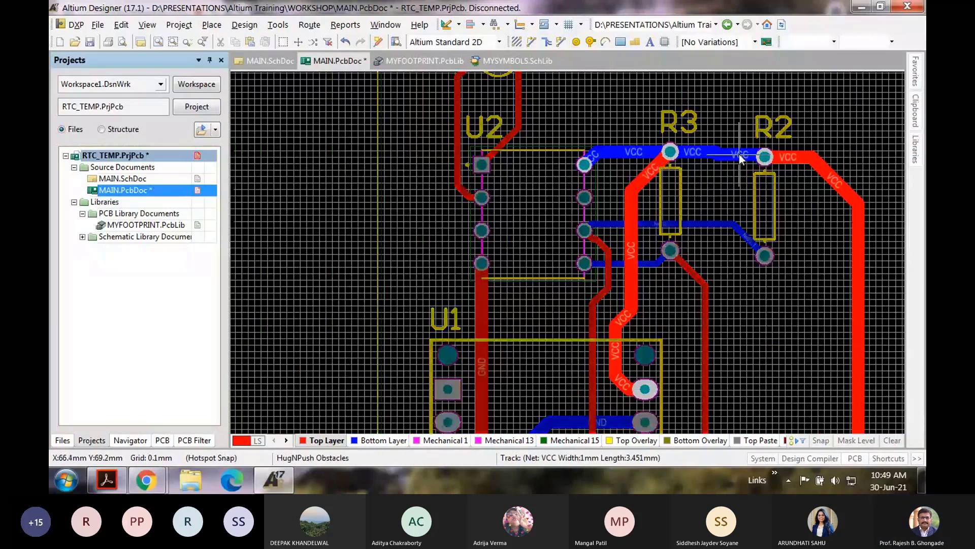
pyautogui.moveTo(740, 157); pyautogui.dragTo(739, 152)
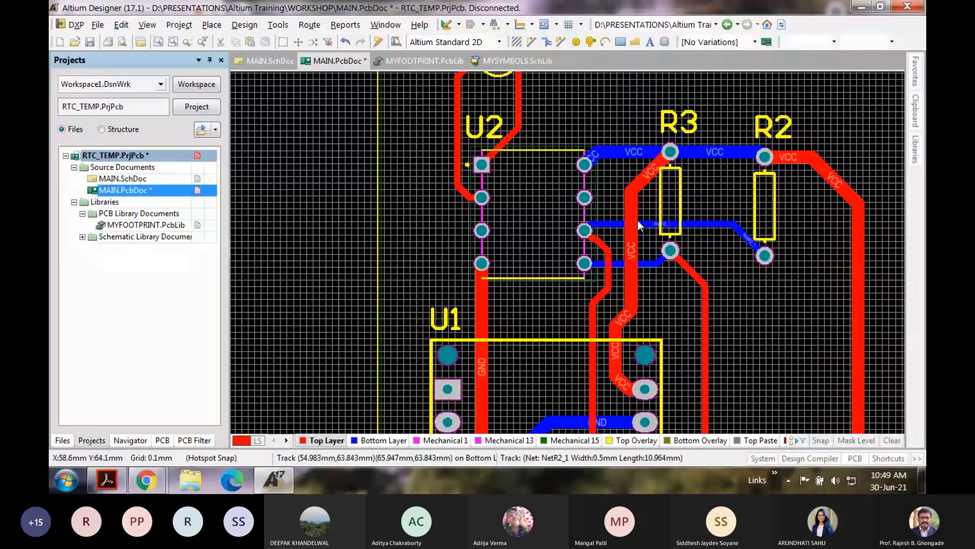
pyautogui.scroll(-2, 638, 221)
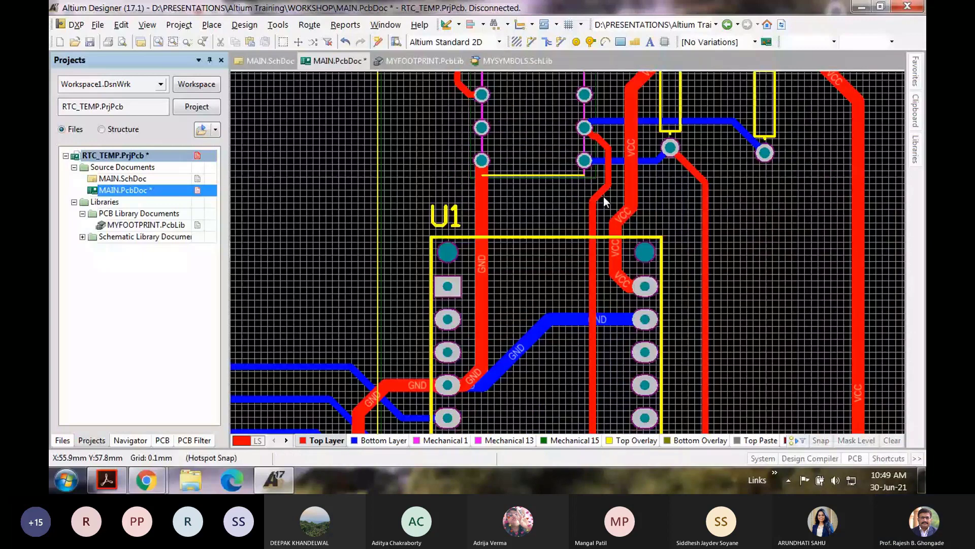
# Step: Reshape the red NetR2_1 track beside U2 so it angles down-left toward U1
pyautogui.moveTo(605, 202); pyautogui.dragTo(545, 146)
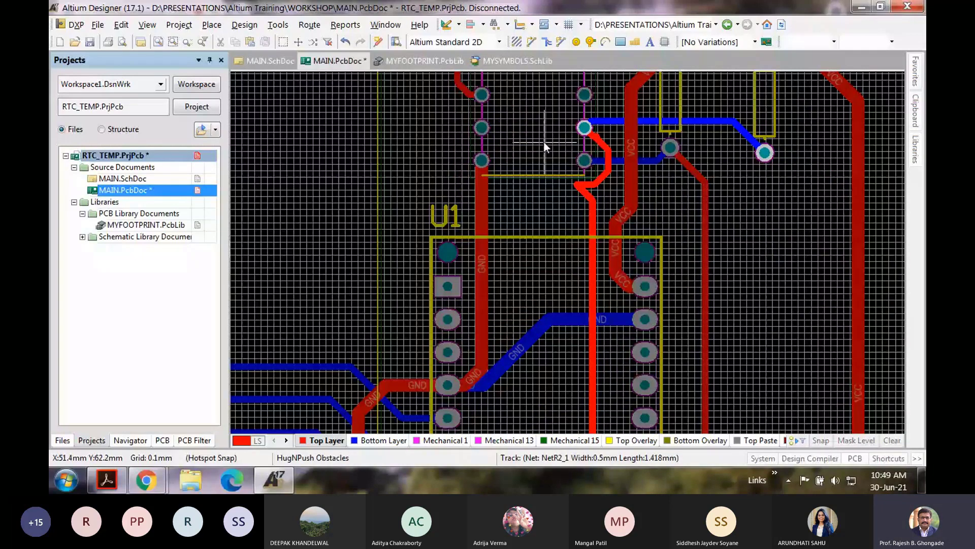
pyautogui.moveTo(545, 147); pyautogui.dragTo(545, 147)
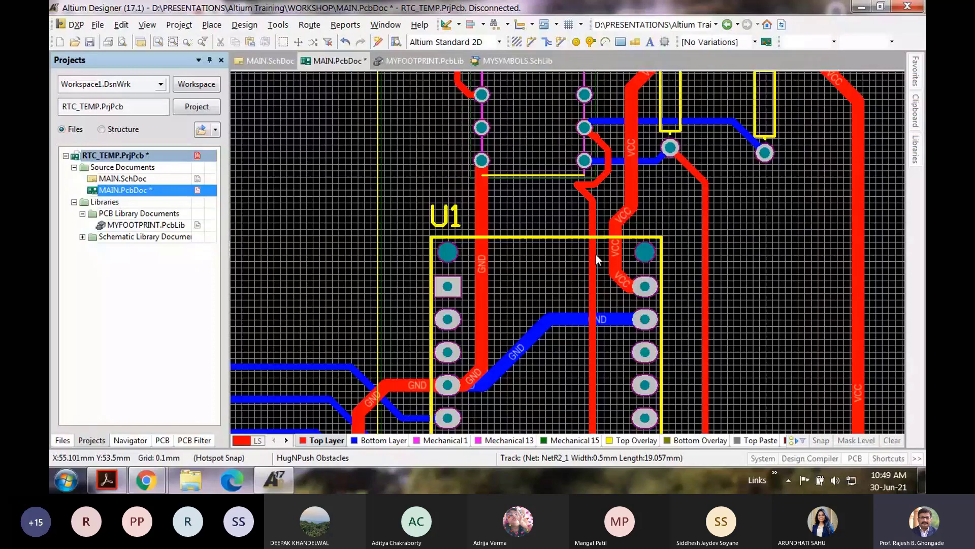
pyautogui.scroll(3, 596, 255)
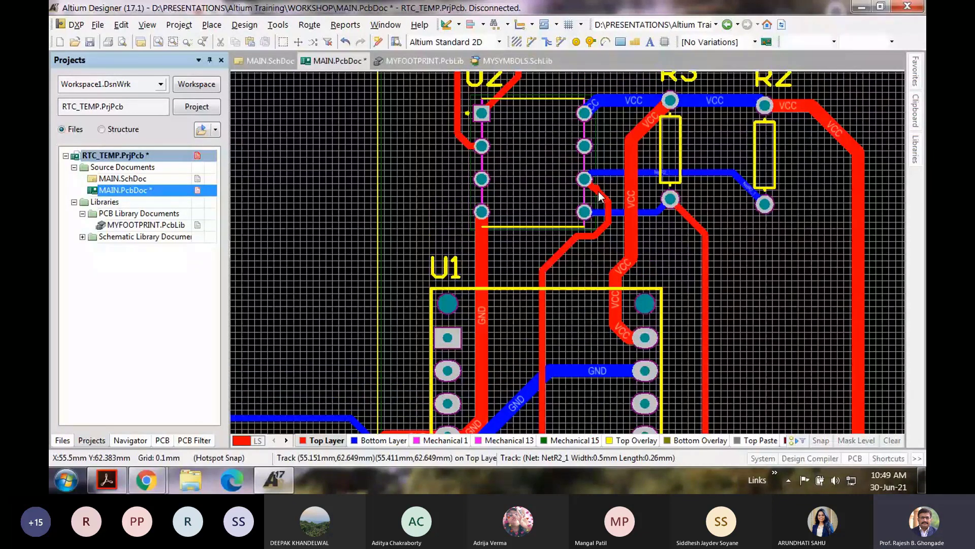
pyautogui.scroll(-3, 600, 196)
pyautogui.hotkey('alt', 'u')
# Step: Un-route the existing red NetR2_1 connection running down to U1
pyautogui.press('u')
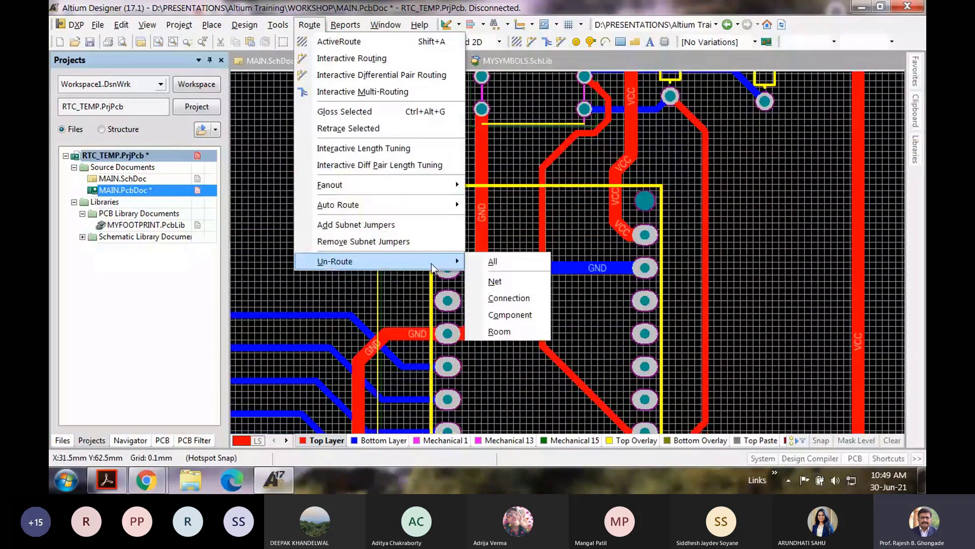
pyautogui.click(495, 297)
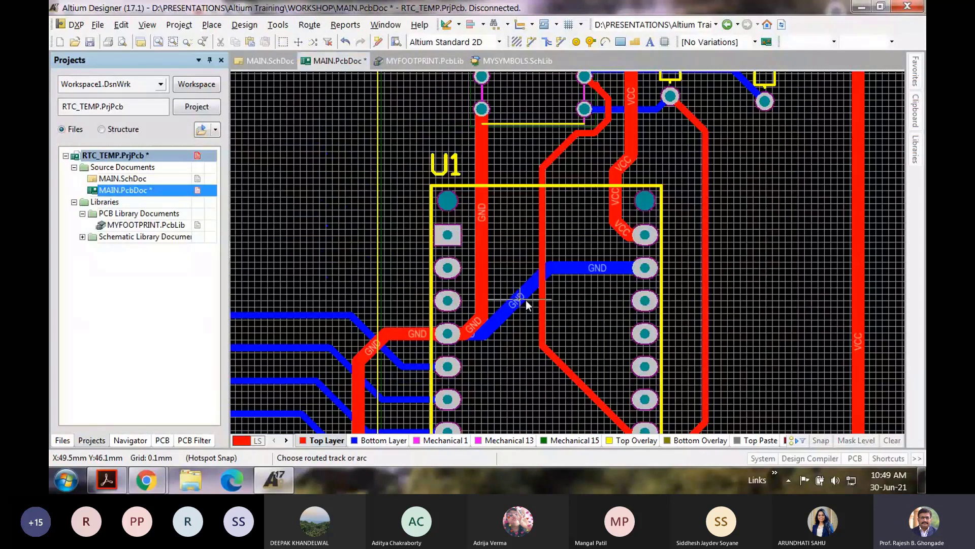
pyautogui.click(544, 228)
pyautogui.press('Escape')
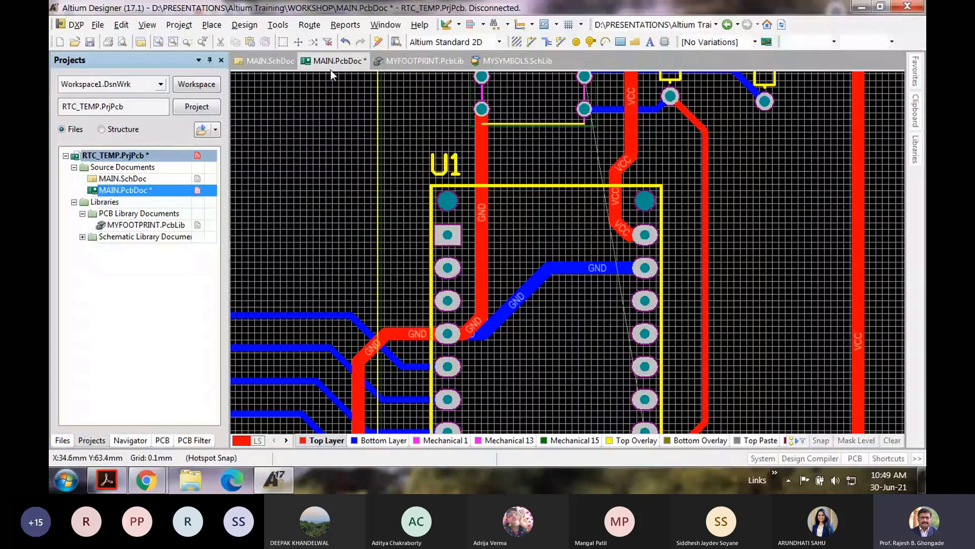
# Step: Interactively route a new top-layer NetR2_1 track from the U2 pad down to U1's right-side pin
pyautogui.click(309, 25)
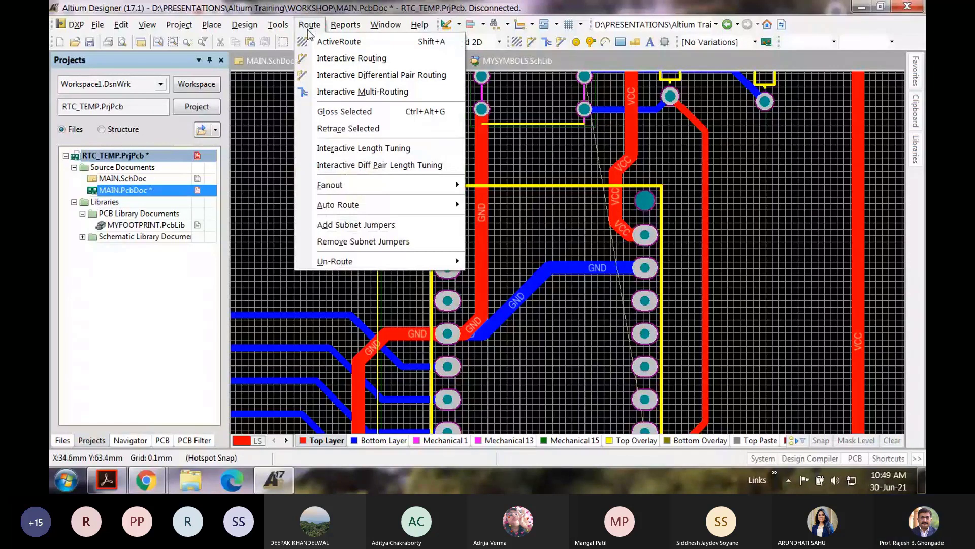
pyautogui.click(352, 58)
pyautogui.scroll(1, 584, 127)
pyautogui.click(584, 127)
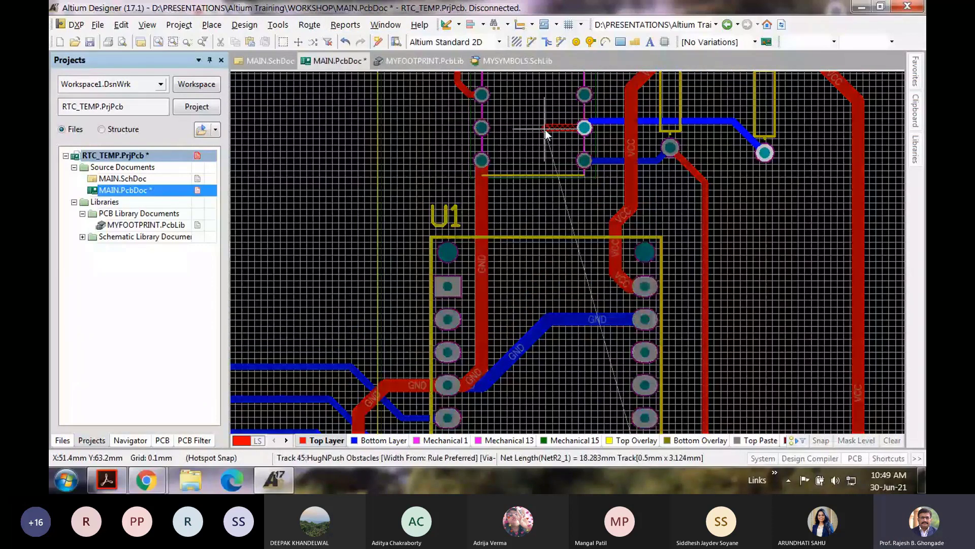
pyautogui.click(545, 129)
pyautogui.scroll(-2, 526, 329)
pyautogui.click(530, 333)
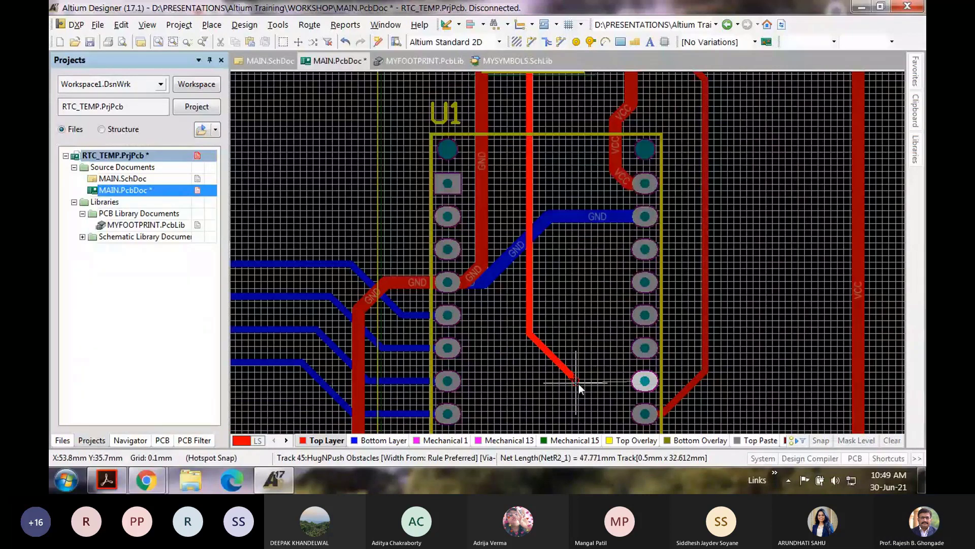
pyautogui.click(643, 383)
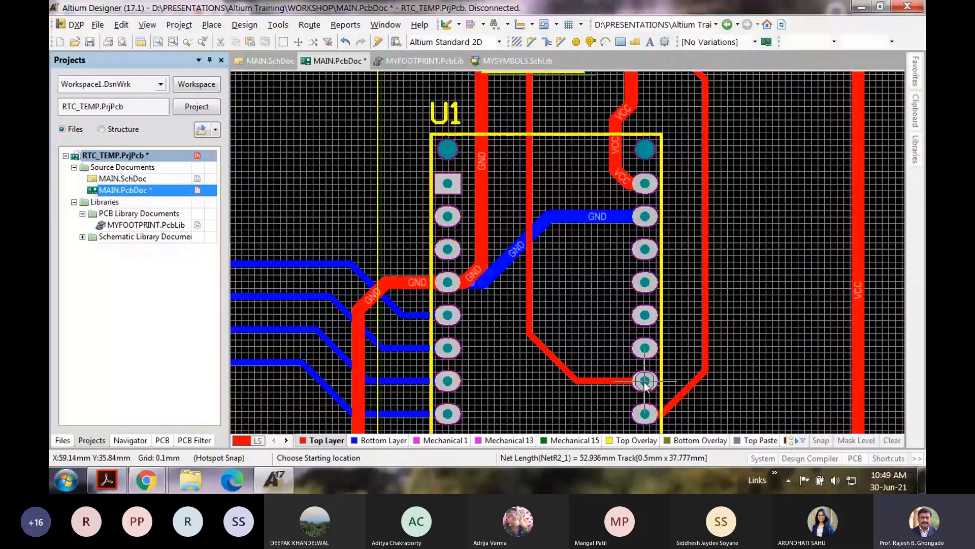
pyautogui.press('Escape')
pyautogui.scroll(5, 510, 238)
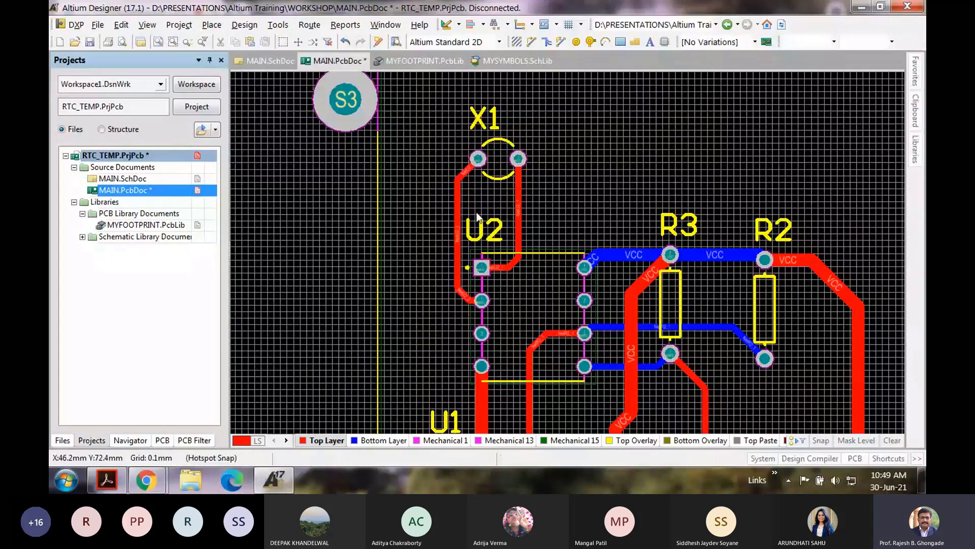
pyautogui.keyDown('ctrl'); pyautogui.scroll(-3, 536, 255); pyautogui.keyUp('ctrl')
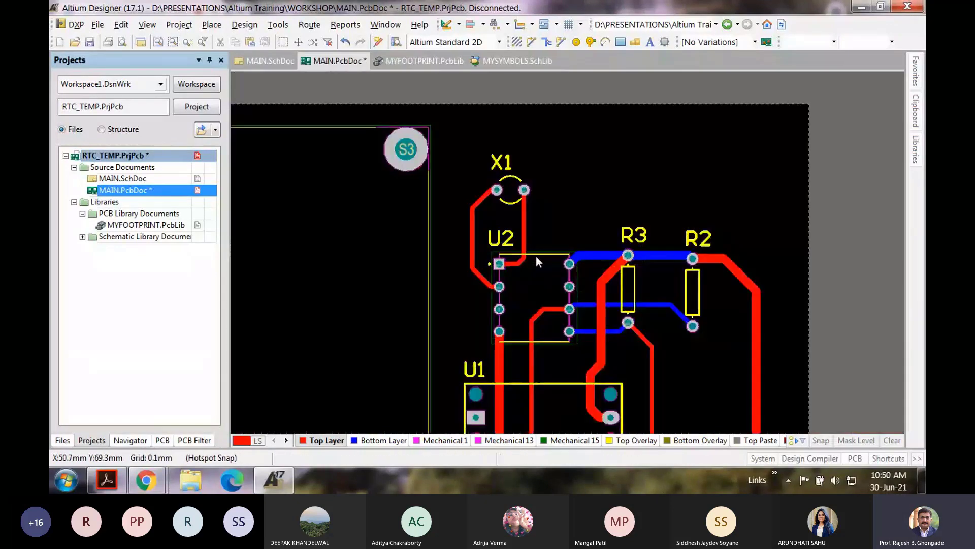
# Step: Drag the diagonal bottom-layer GND segment near the POWER connector up and right to reroute it
pyautogui.keyDown('ctrl'); pyautogui.scroll(1, 535, 255); pyautogui.keyUp('ctrl')
pyautogui.scroll(-3, 536, 258)
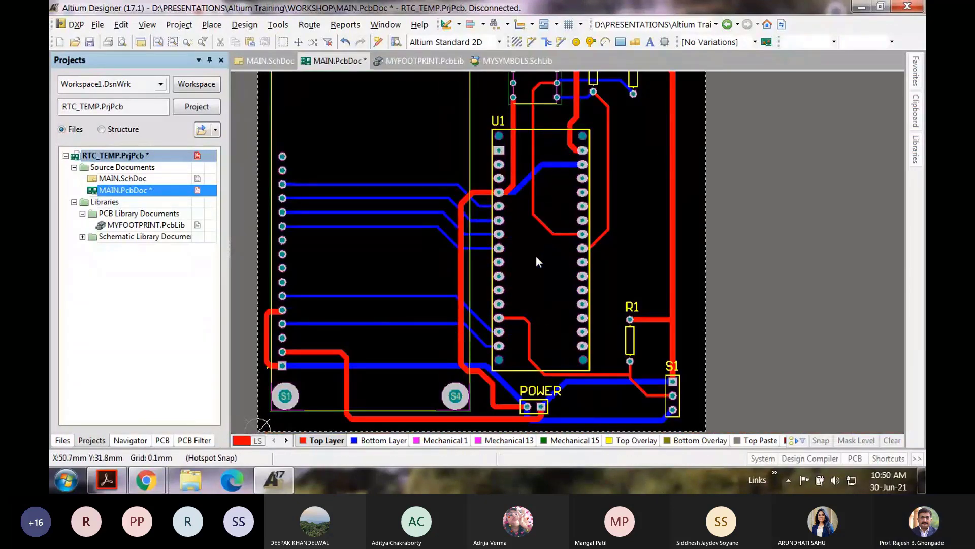
pyautogui.scroll(-3, 537, 257)
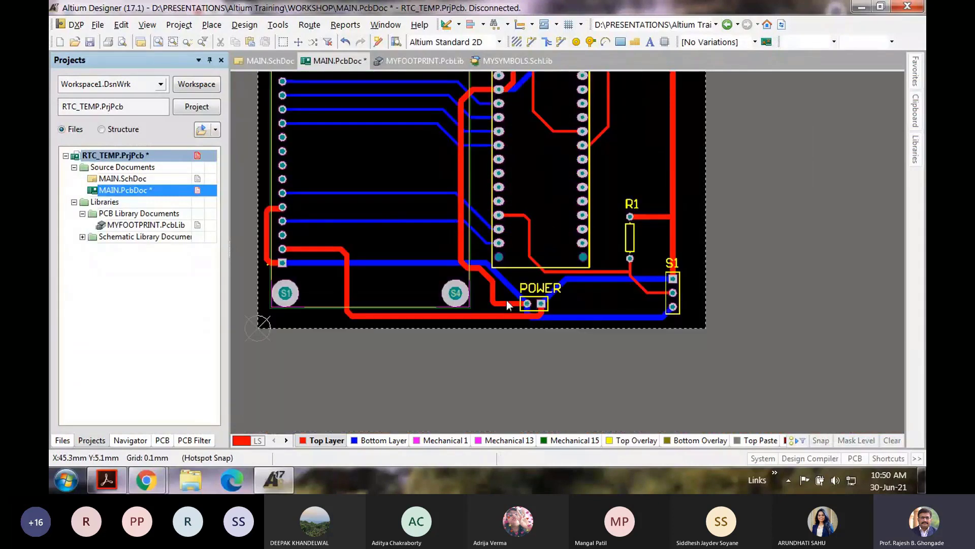
pyautogui.keyDown('ctrl'); pyautogui.scroll(1, 521, 306); pyautogui.keyUp('ctrl')
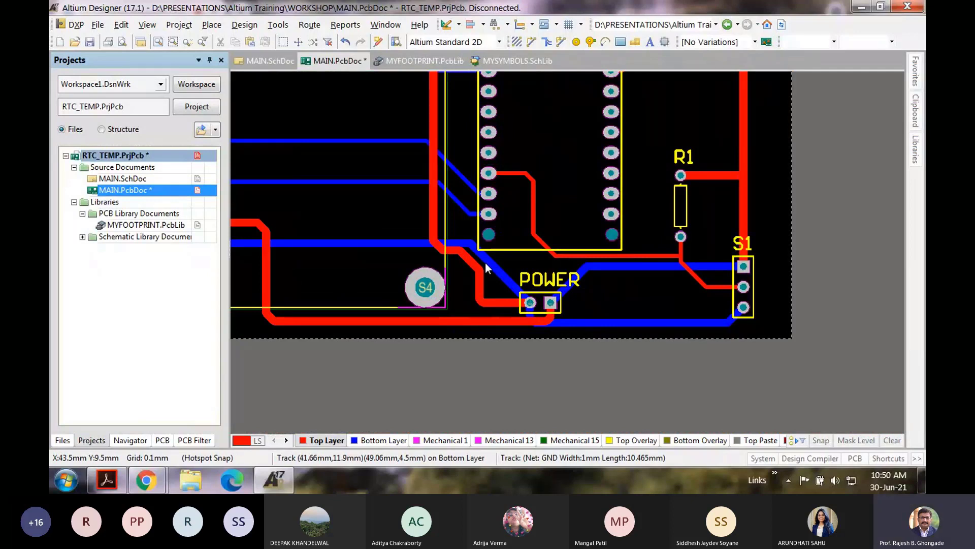
pyautogui.hotkey('ctrl', 'w')
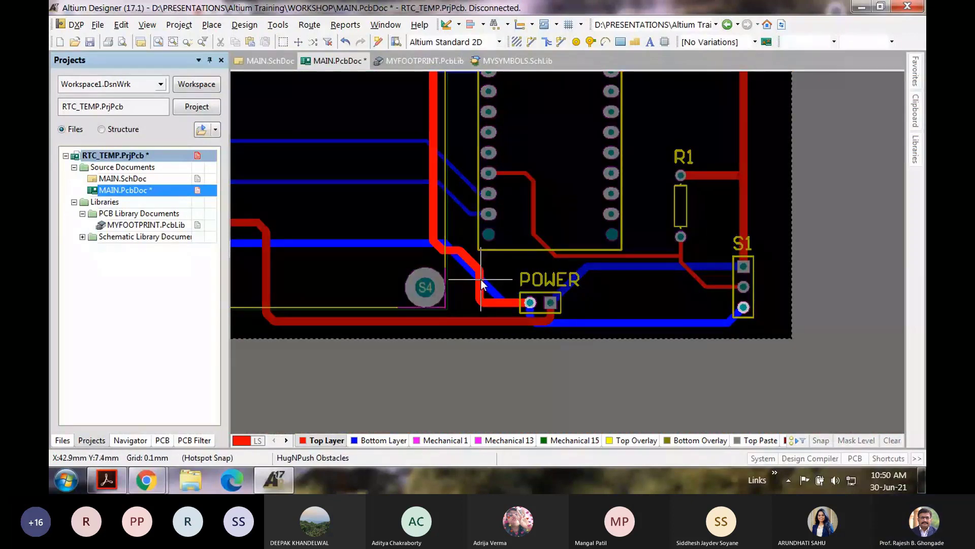
pyautogui.rightClick(481, 280)
pyautogui.click(373, 441)
pyautogui.click(474, 277)
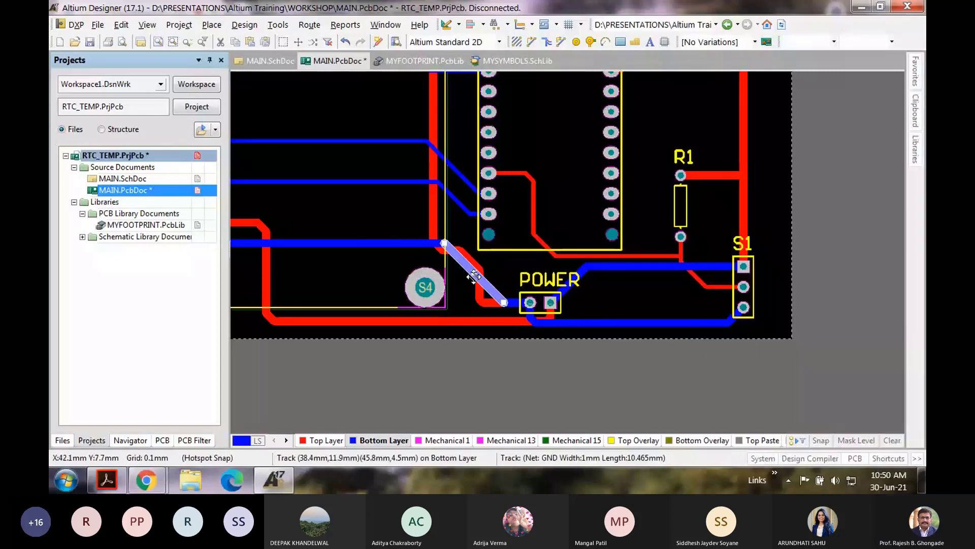
pyautogui.moveTo(474, 277); pyautogui.dragTo(616, 300)
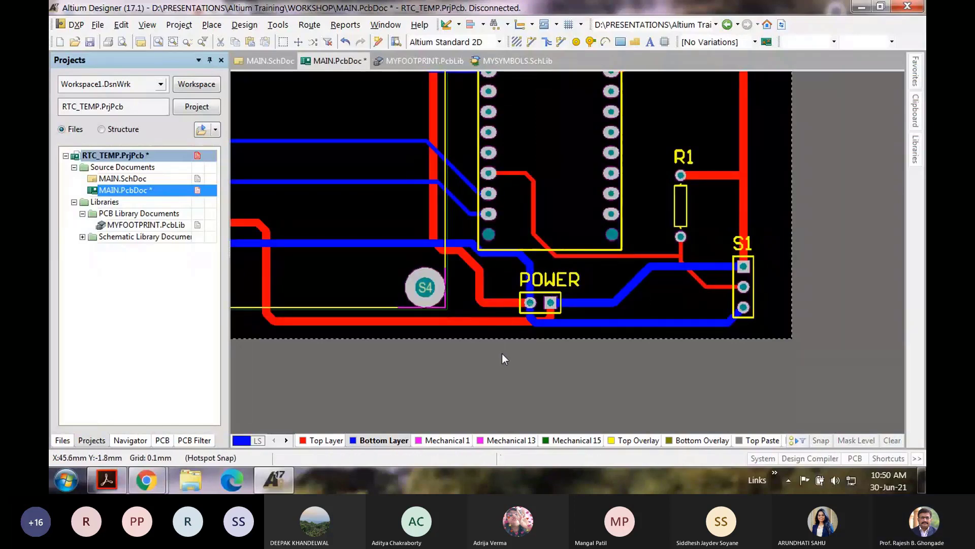
# Step: Save MAIN.PcbDoc
pyautogui.keyDown('ctrl'); pyautogui.scroll(-3, 432, 304); pyautogui.keyUp('ctrl')
pyautogui.scroll(3, 402, 236)
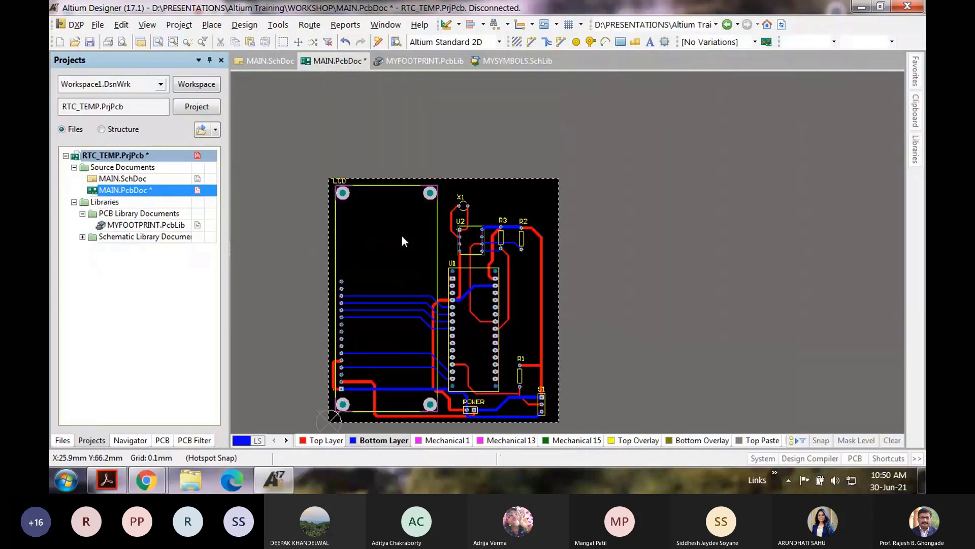
pyautogui.scroll(-2, 402, 236)
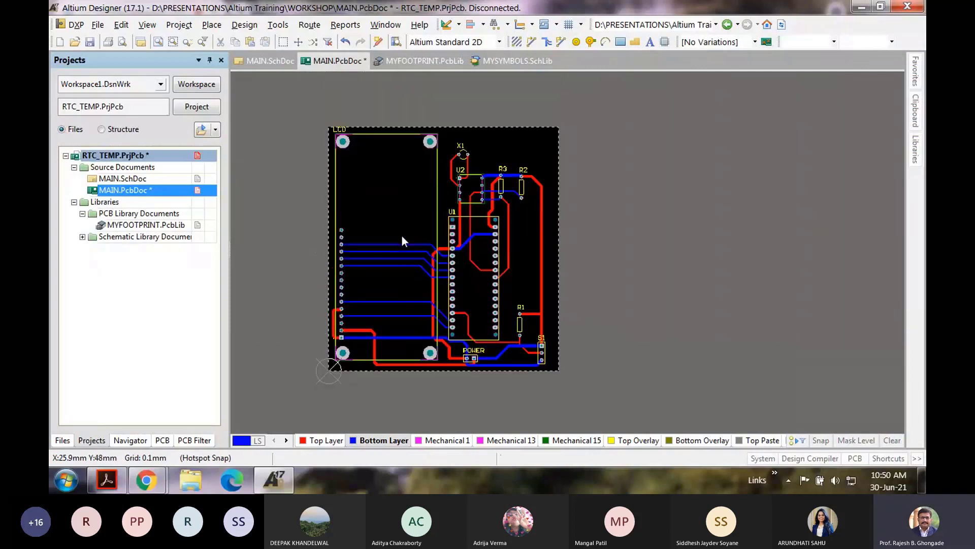
pyautogui.click(90, 41)
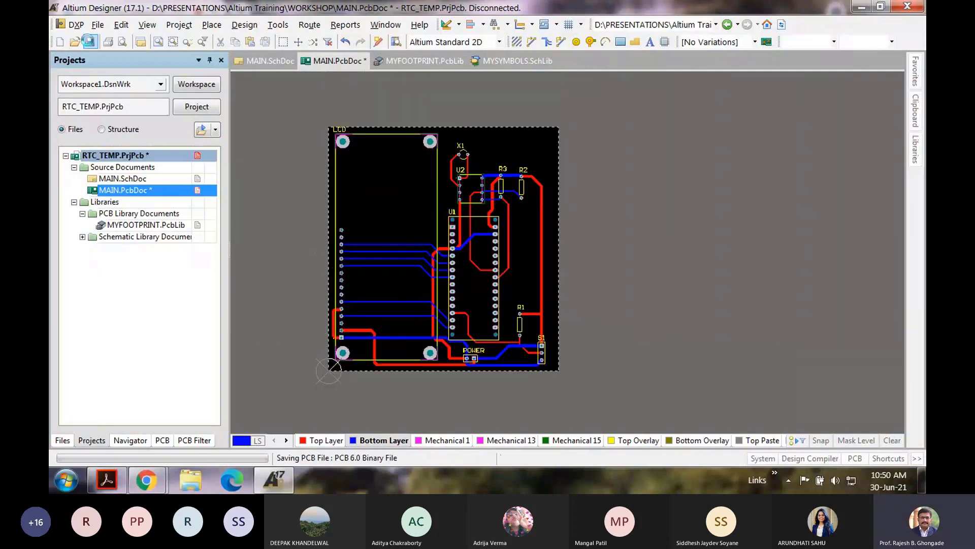
# Step: Switch to 3D Layout Mode and orbit the board to inspect its underside and top
pyautogui.click(148, 26)
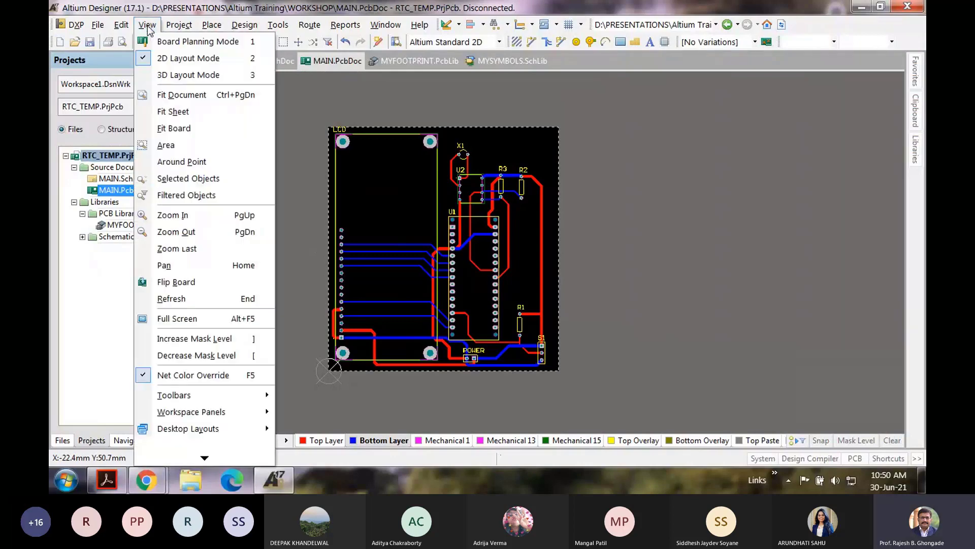
pyautogui.click(162, 75)
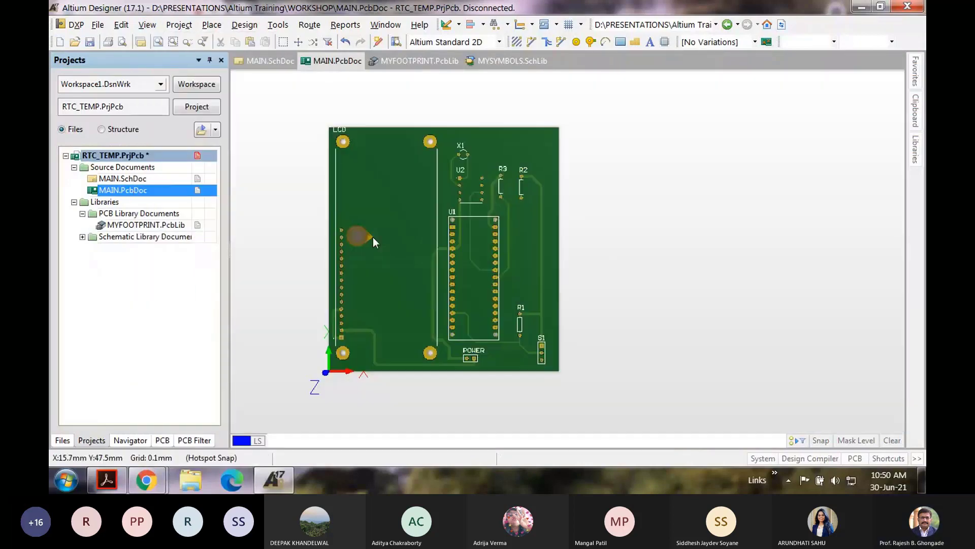
pyautogui.keyDown('ctrl'); pyautogui.scroll(3, 373, 237); pyautogui.keyUp('ctrl')
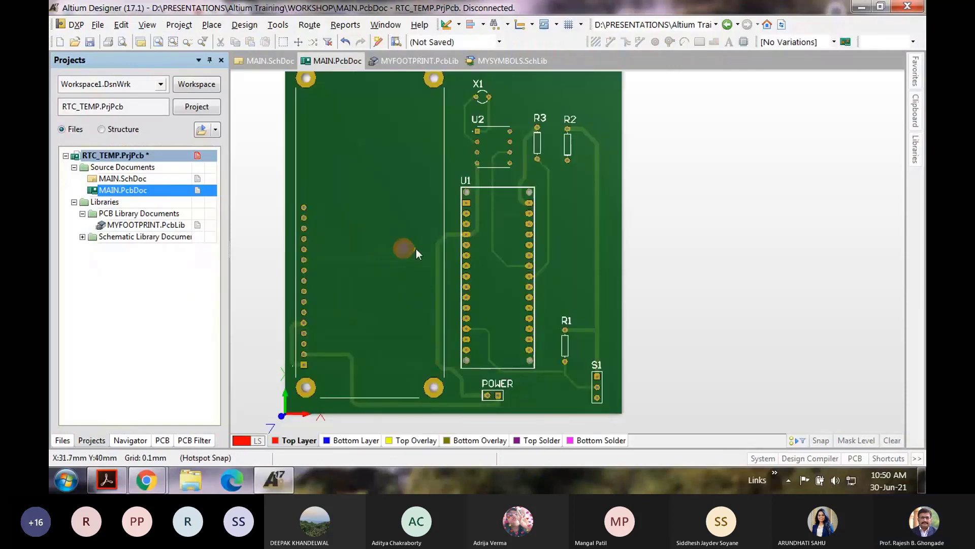
pyautogui.keyDown('shift'); pyautogui.moveTo(416, 248); pyautogui.dragTo(505, 226, button='right'); pyautogui.keyUp('shift')
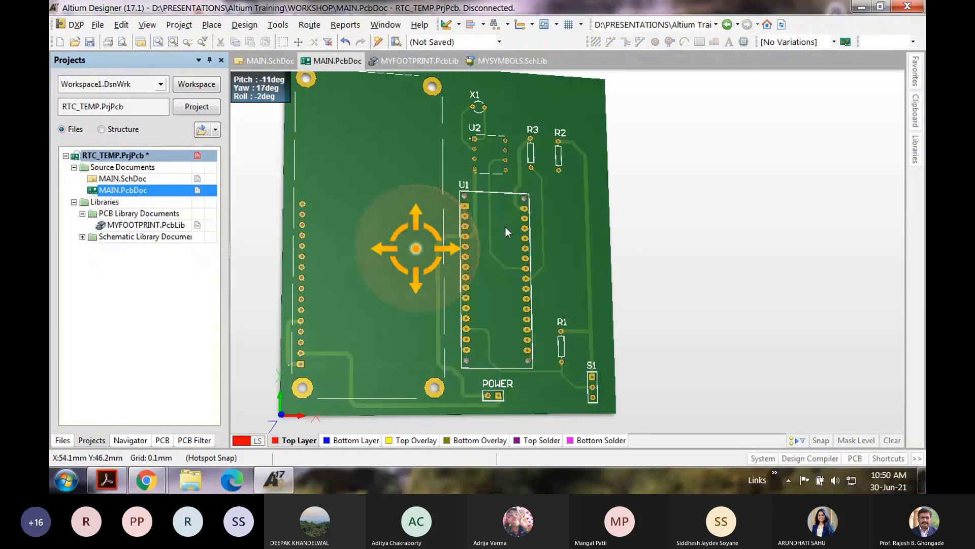
pyautogui.moveTo(370, 279)
pyautogui.keyDown('shift'); pyautogui.mouseDown(button='right')
pyautogui.moveTo(735, 142)
pyautogui.moveTo(448, 238)
pyautogui.moveTo(366, 293)
pyautogui.moveTo(376, 284)
pyautogui.mouseUp(button='right'); pyautogui.keyUp('shift')
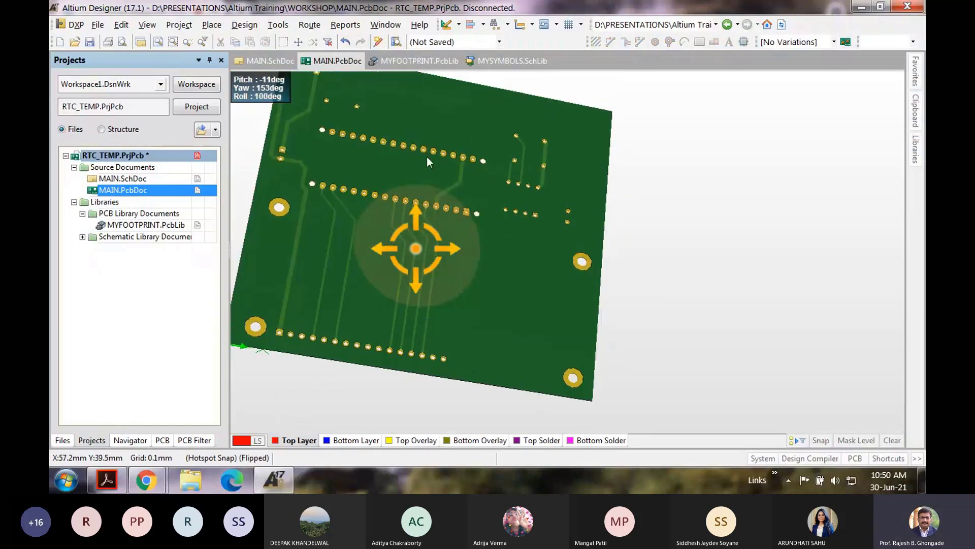
pyautogui.keyDown('shift'); pyautogui.moveTo(427, 156); pyautogui.dragTo(442, 377, button='right'); pyautogui.keyUp('shift')
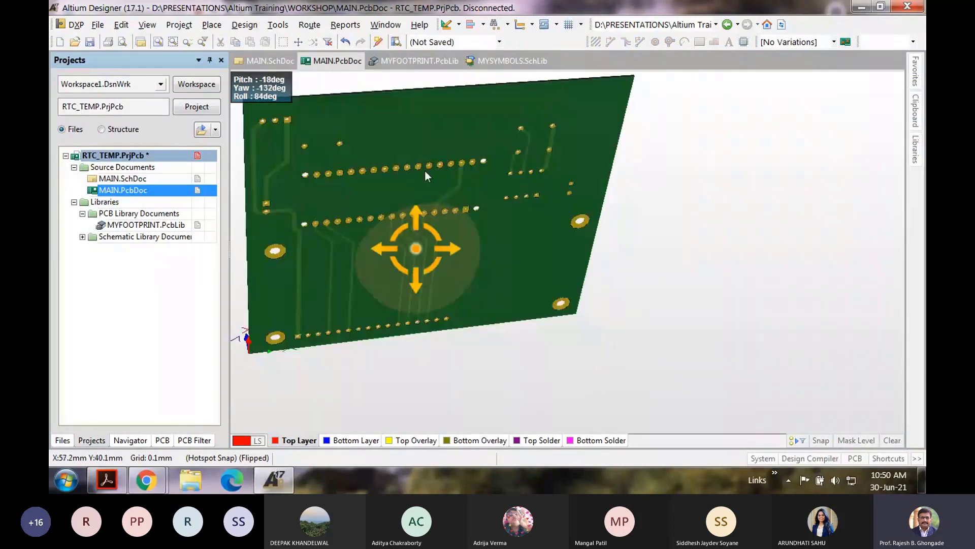
pyautogui.keyDown('shift'); pyautogui.moveTo(424, 170); pyautogui.dragTo(515, 297, button='right'); pyautogui.keyUp('shift')
pyautogui.keyDown('shift'); pyautogui.moveTo(479, 222); pyautogui.dragTo(484, 278, button='right'); pyautogui.keyUp('shift')
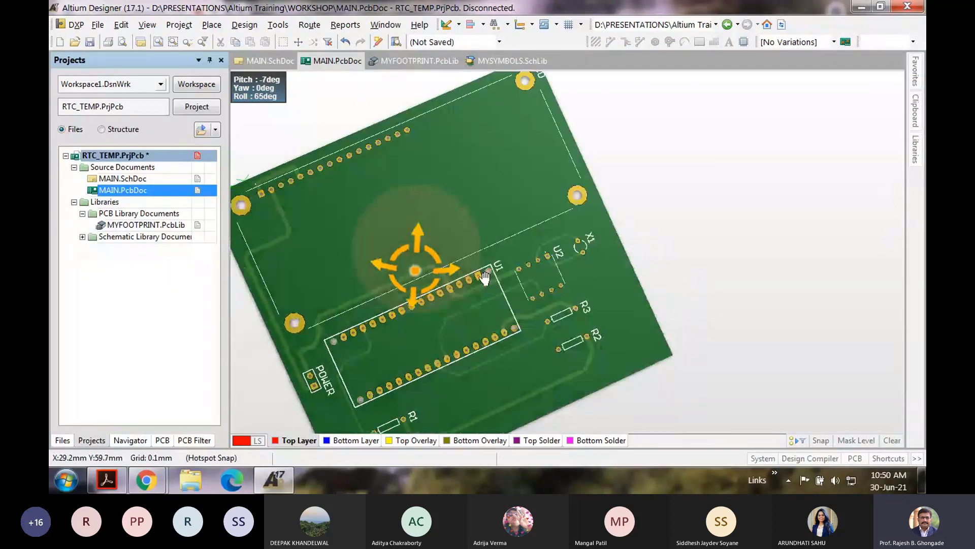
# Step: Pan and zoom to bring the whole 3D board back into view
pyautogui.keyDown('shift'); pyautogui.scroll(-2, 446, 205); pyautogui.keyUp('shift')
pyautogui.scroll(1, 410, 202)
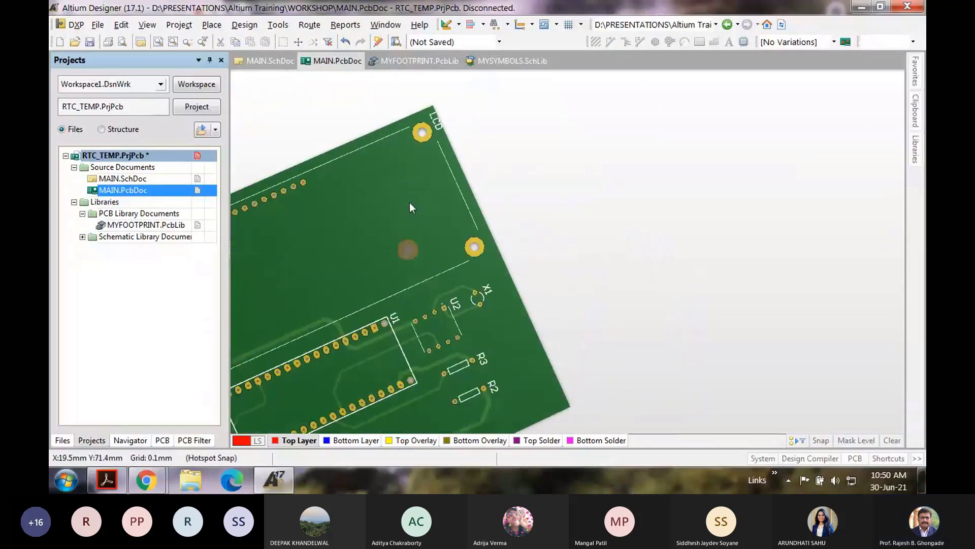
pyautogui.scroll(-1, 409, 202)
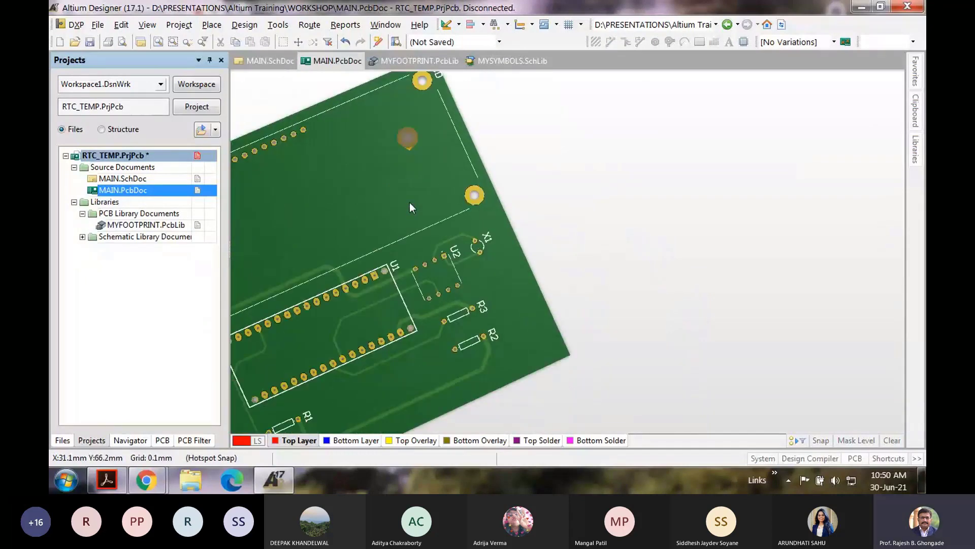
pyautogui.moveTo(409, 203); pyautogui.dragTo(512, 173, button='right')
pyautogui.keyDown('shift'); pyautogui.scroll(-2, 511, 172); pyautogui.keyUp('shift')
pyautogui.keyDown('ctrl'); pyautogui.scroll(-2, 433, 176); pyautogui.keyUp('ctrl')
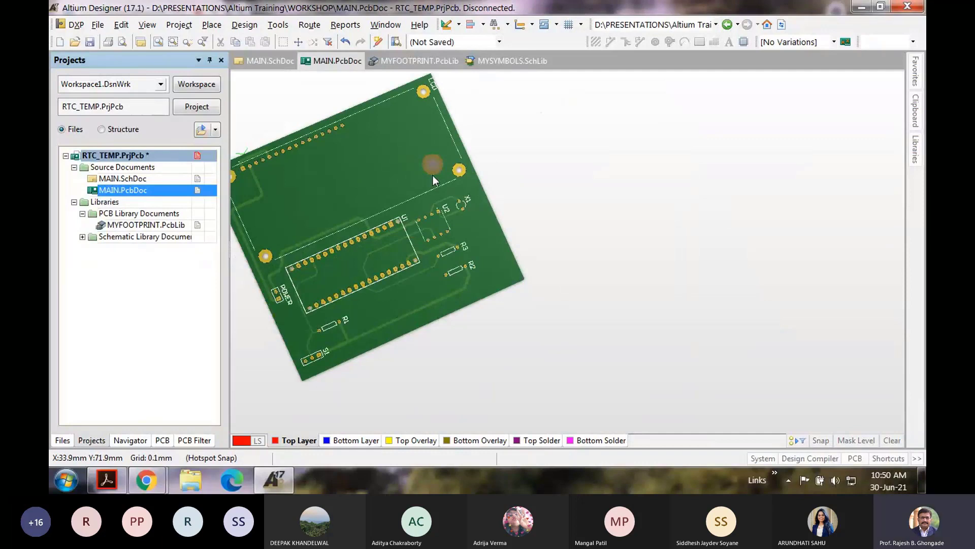
pyautogui.moveTo(365, 166); pyautogui.dragTo(463, 181, button='right')
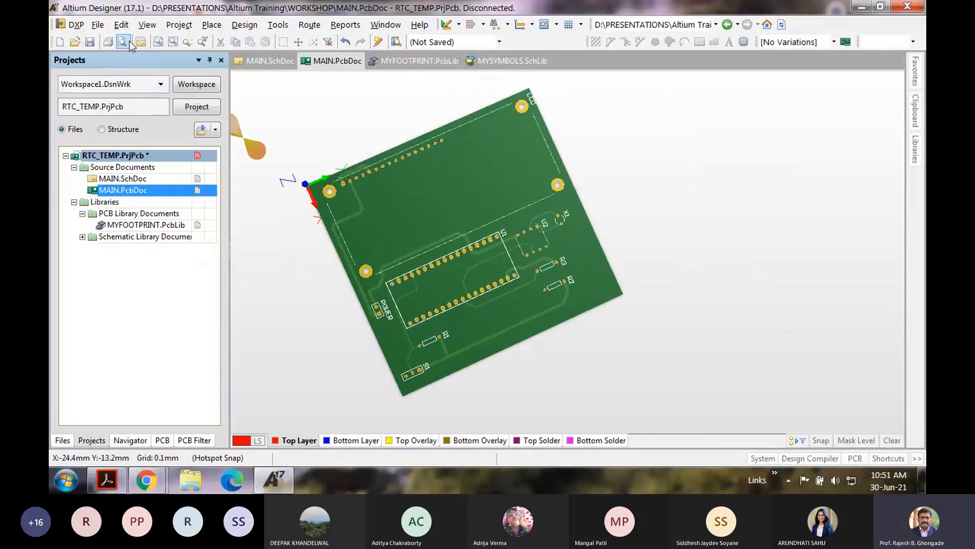
pyautogui.click(144, 481)
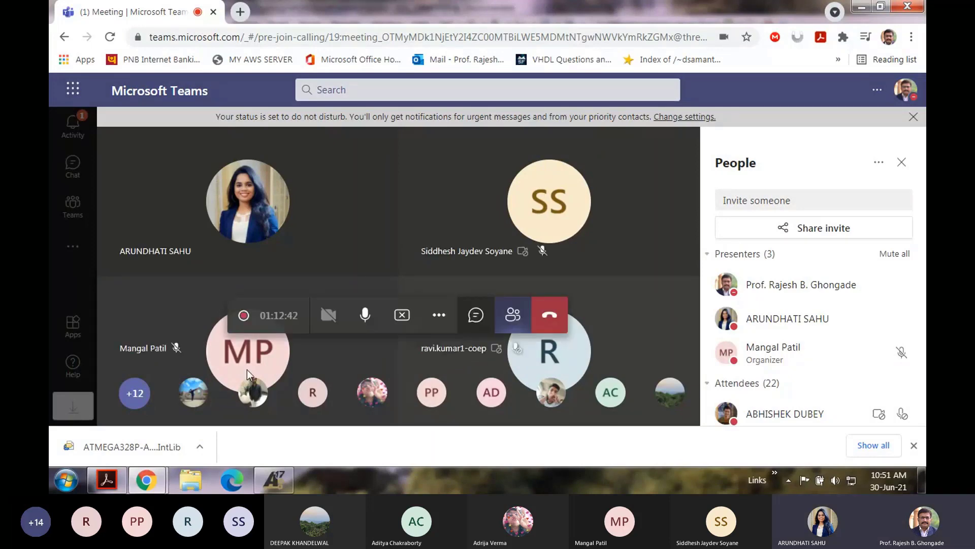
pyautogui.click(274, 480)
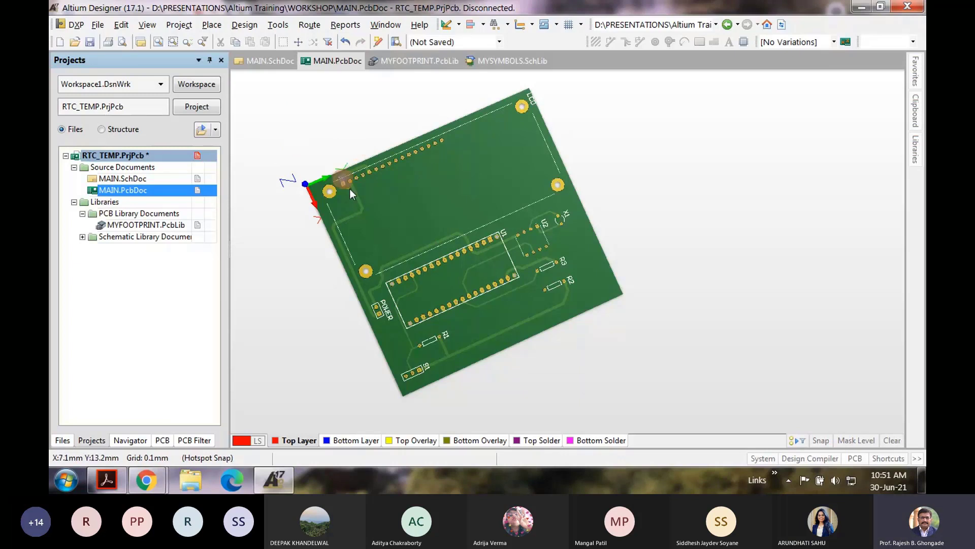
# Step: Switch MAIN.PcbDoc to 2D Layout Mode and zoom in on the board
pyautogui.click(121, 24)
pyautogui.moveTo(147, 26)
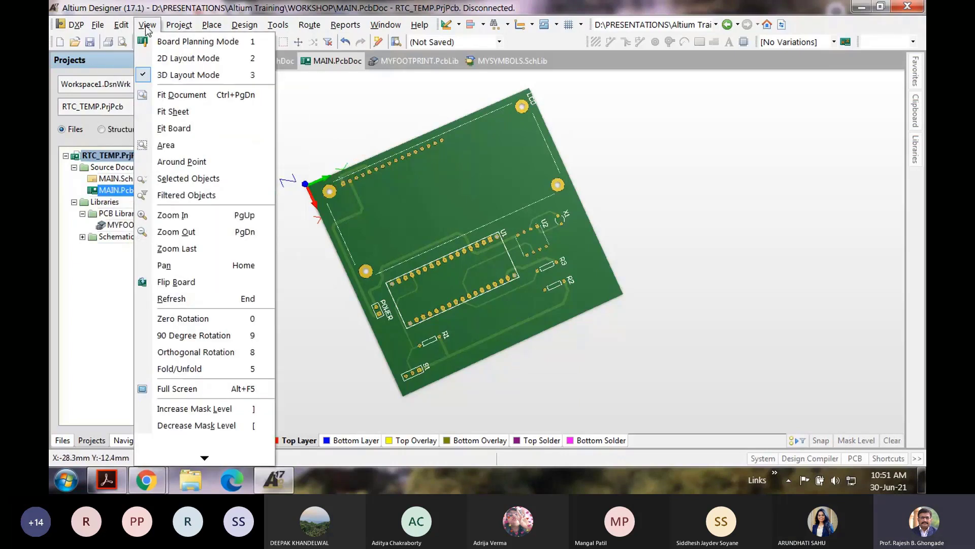
pyautogui.click(167, 58)
pyautogui.keyDown('ctrl'); pyautogui.scroll(2, 297, 258); pyautogui.keyUp('ctrl')
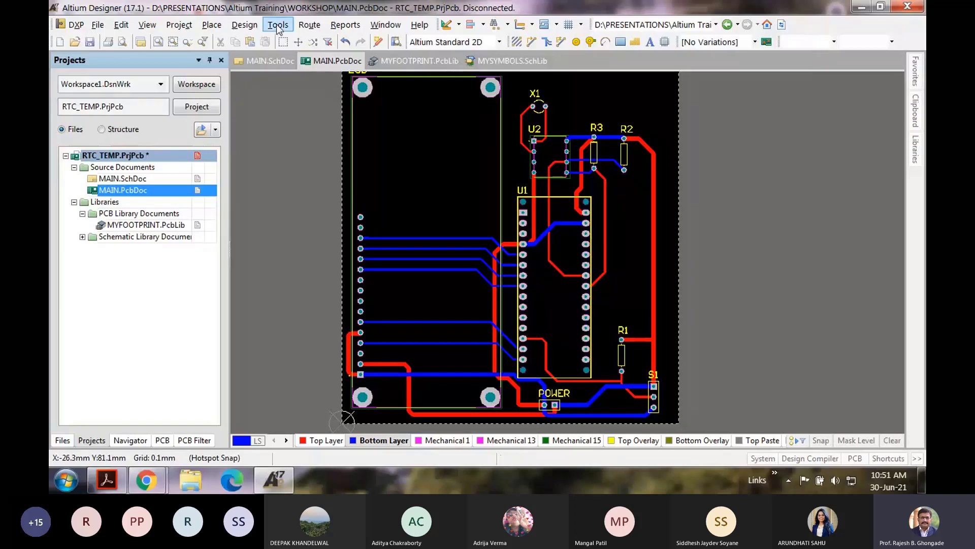
# Step: Configure a polygon pour connected to GND with Remove Dead Copper, then cancel the first outline attempt
pyautogui.click(211, 25)
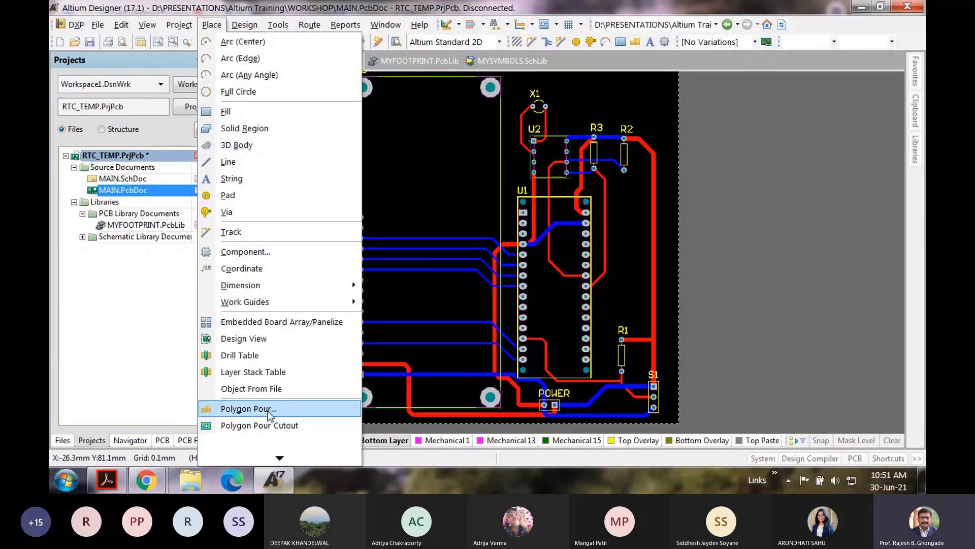
pyautogui.click(249, 409)
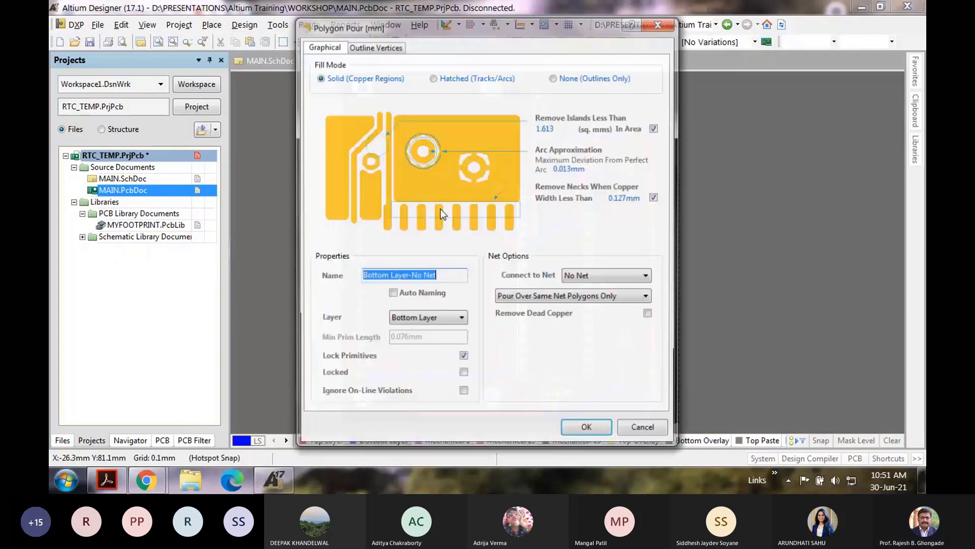
pyautogui.click(596, 275)
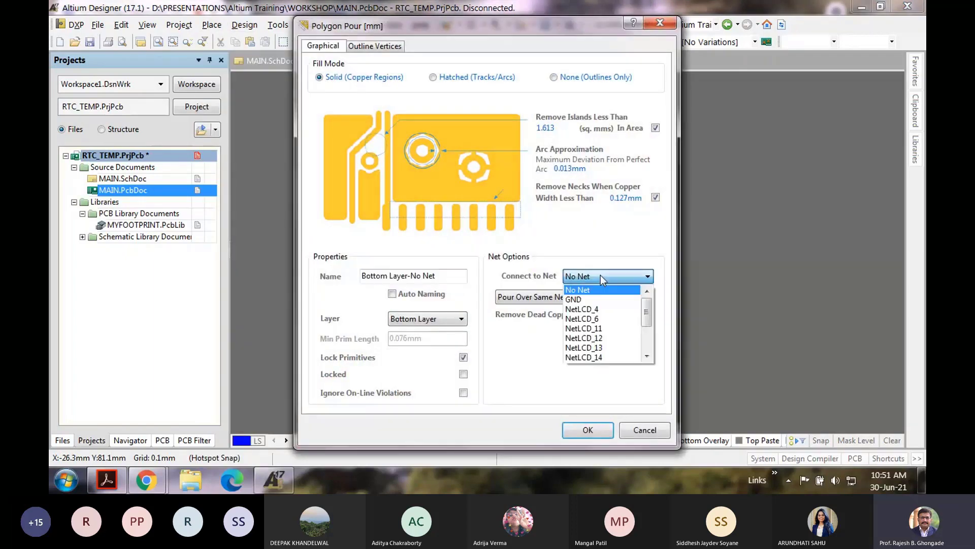
pyautogui.click(592, 300)
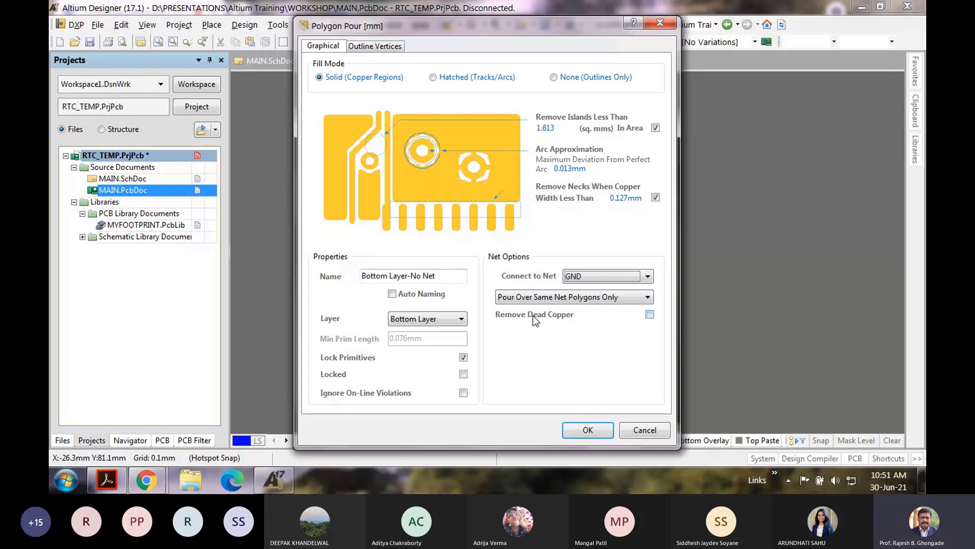
pyautogui.click(650, 315)
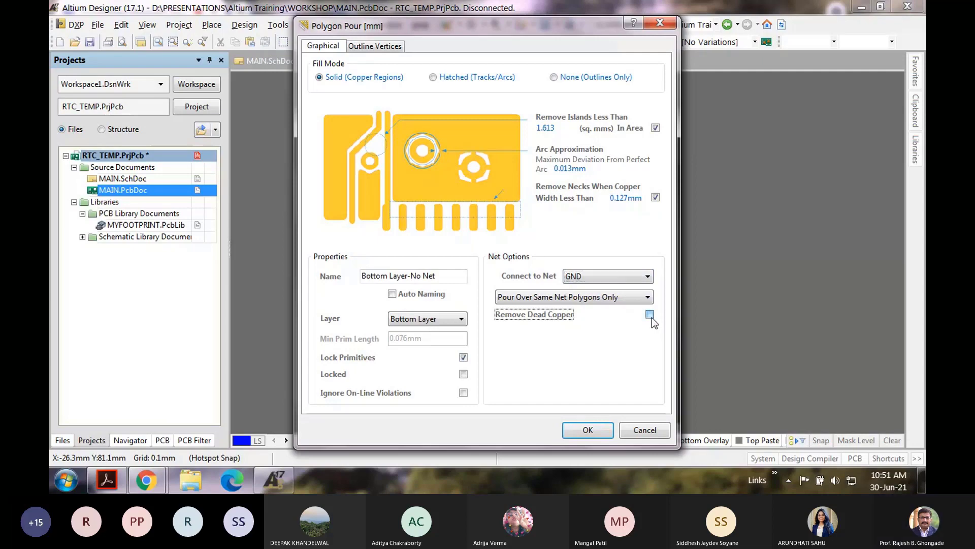
pyautogui.press('Return')
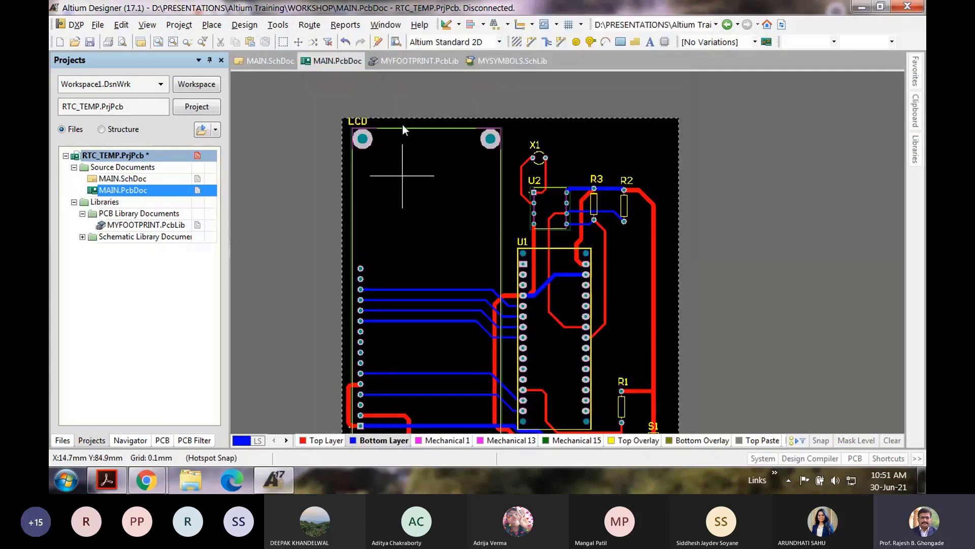
pyautogui.click(620, 157)
pyautogui.rightClick(406, 173)
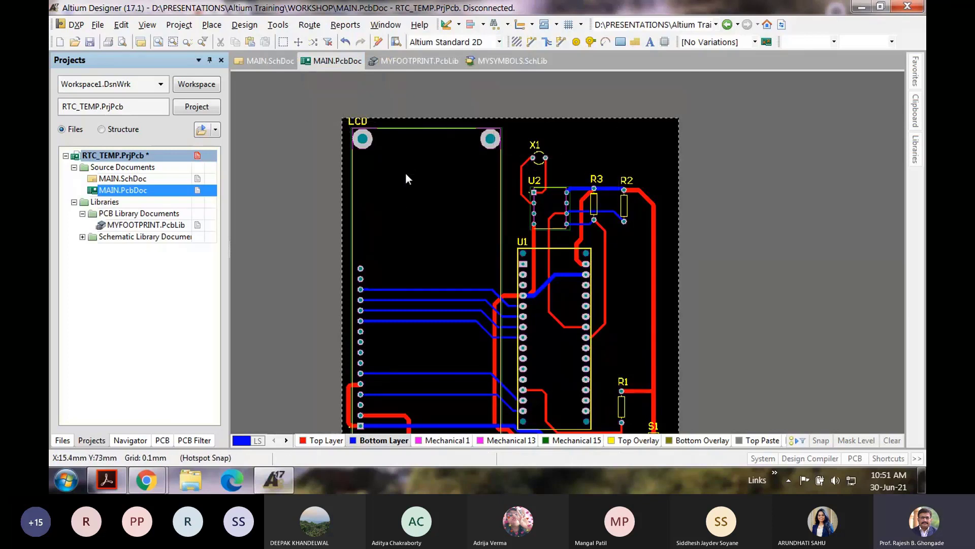
# Step: Reopen the Polygon Pour settings and accept them to start a new outline
pyautogui.click(211, 25)
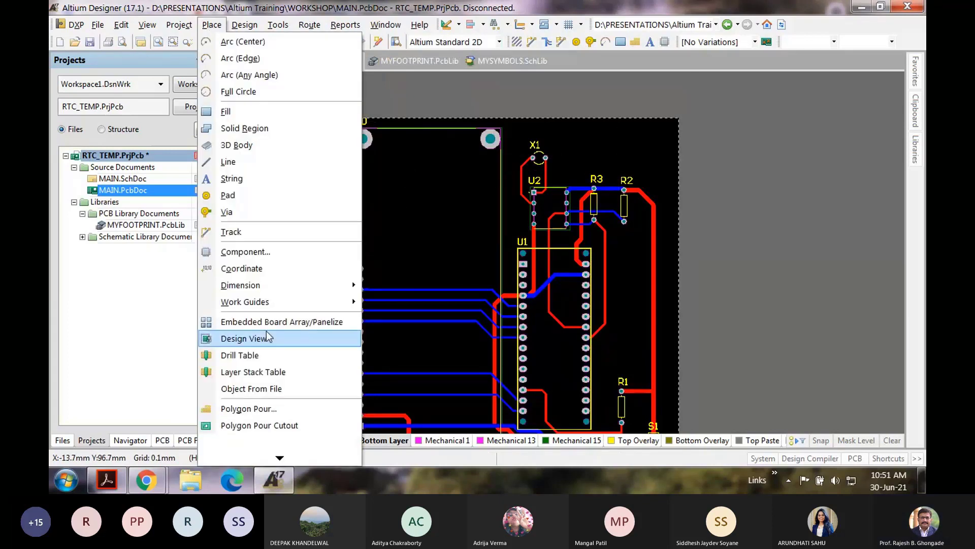
pyautogui.click(279, 406)
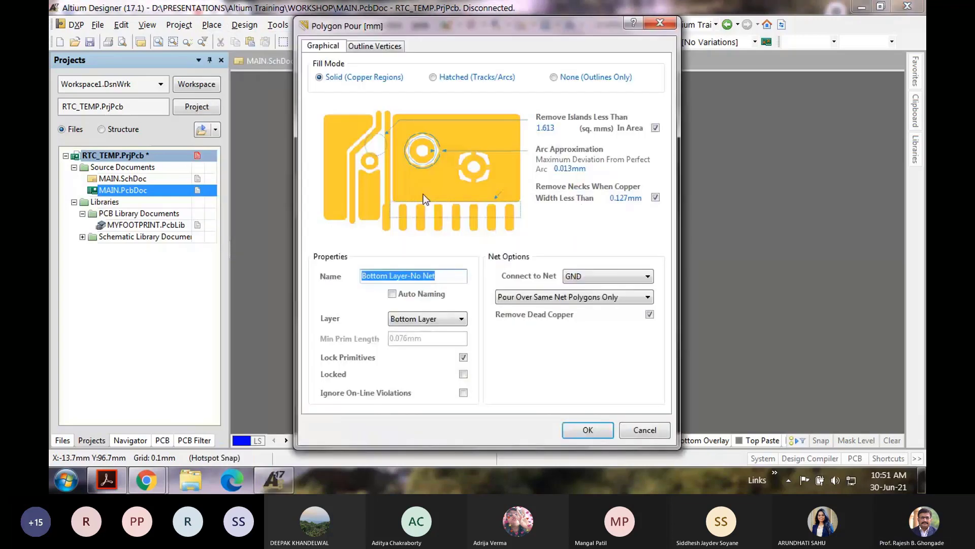
pyautogui.click(588, 430)
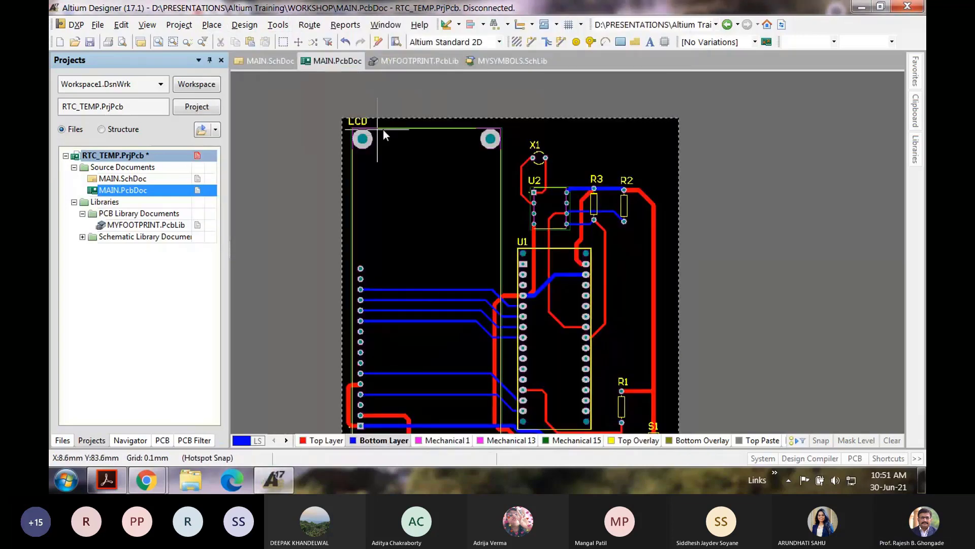
# Step: Trace the pour outline's top edge across the board, then abandon it and scroll toward R1 and S1
pyautogui.click(404, 121)
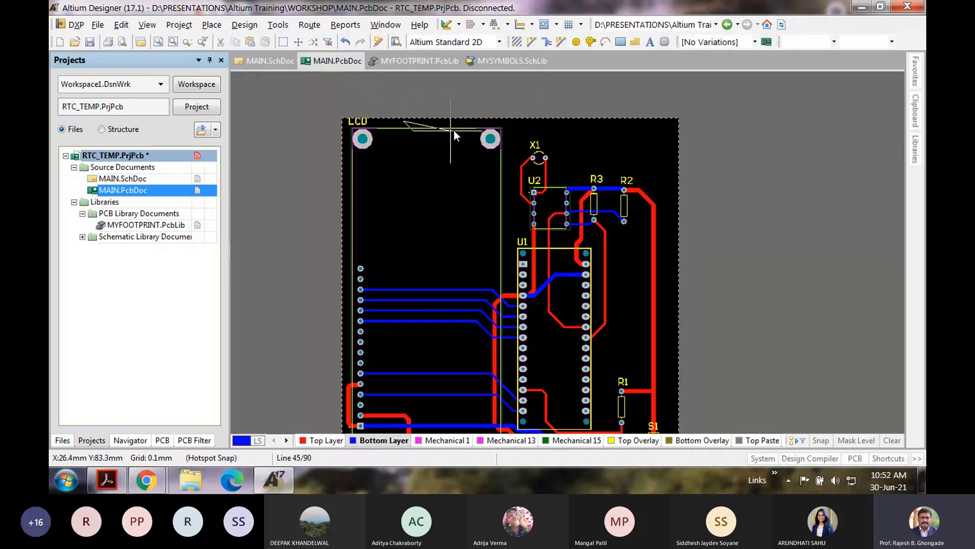
pyautogui.click(670, 123)
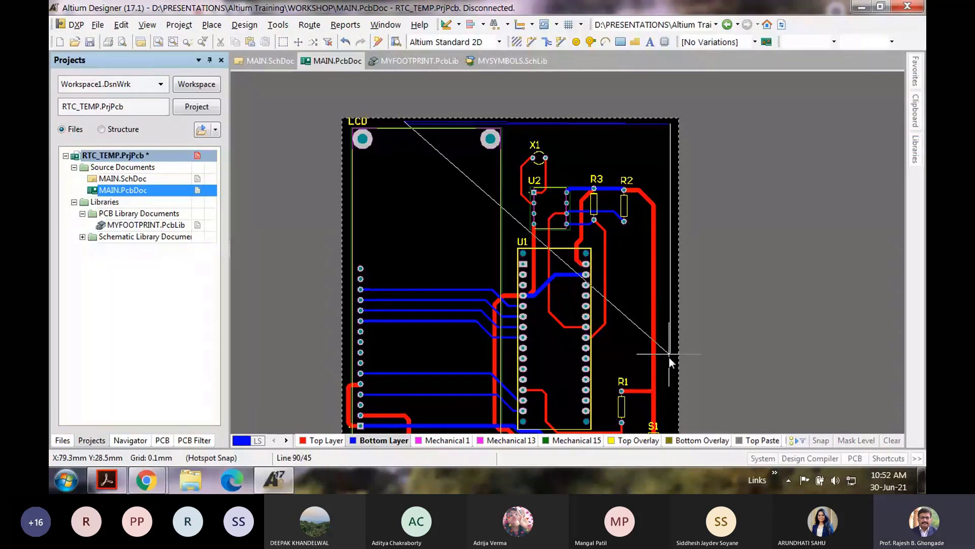
pyautogui.rightClick(663, 234)
pyautogui.scroll(-4, 617, 220)
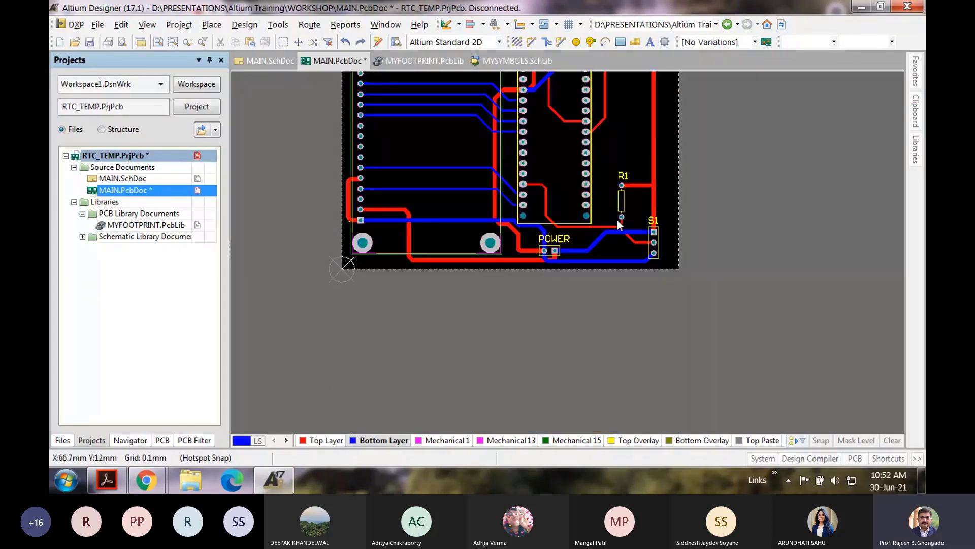
pyautogui.scroll(1, 622, 278)
pyautogui.keyDown('ctrl'); pyautogui.scroll(1, 687, 270); pyautogui.keyUp('ctrl')
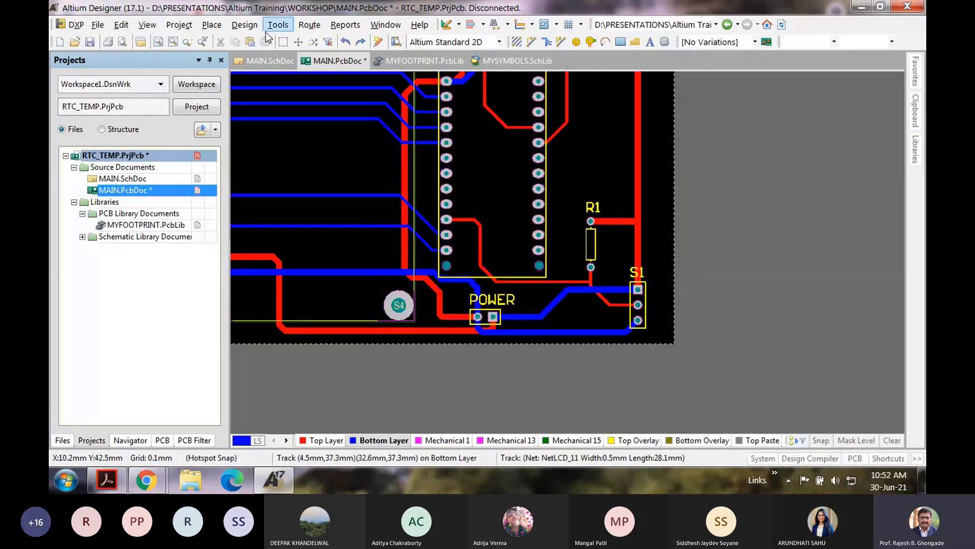
# Step: Draw a polygon pour outline around R1 and S1, cycling the corner style, and pour the copper
pyautogui.click(212, 25)
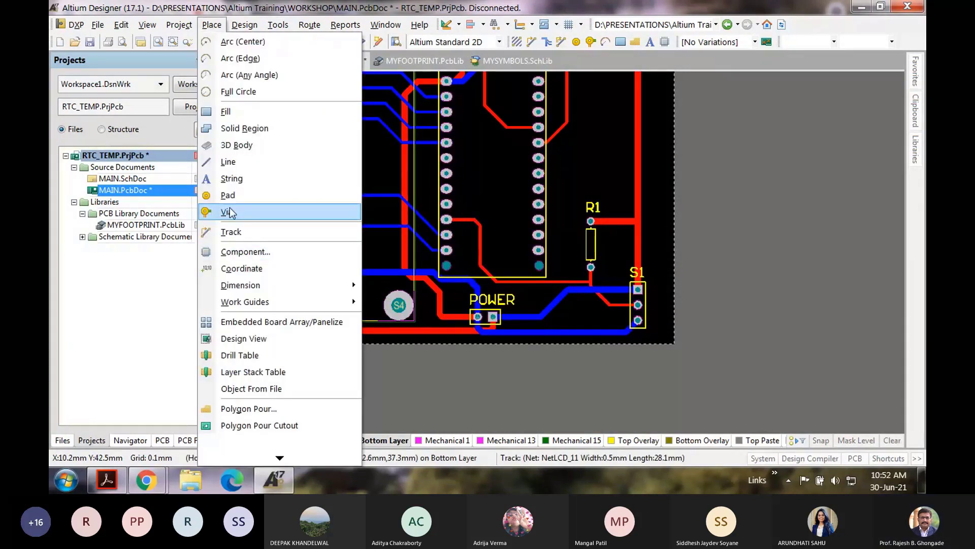
pyautogui.click(243, 336)
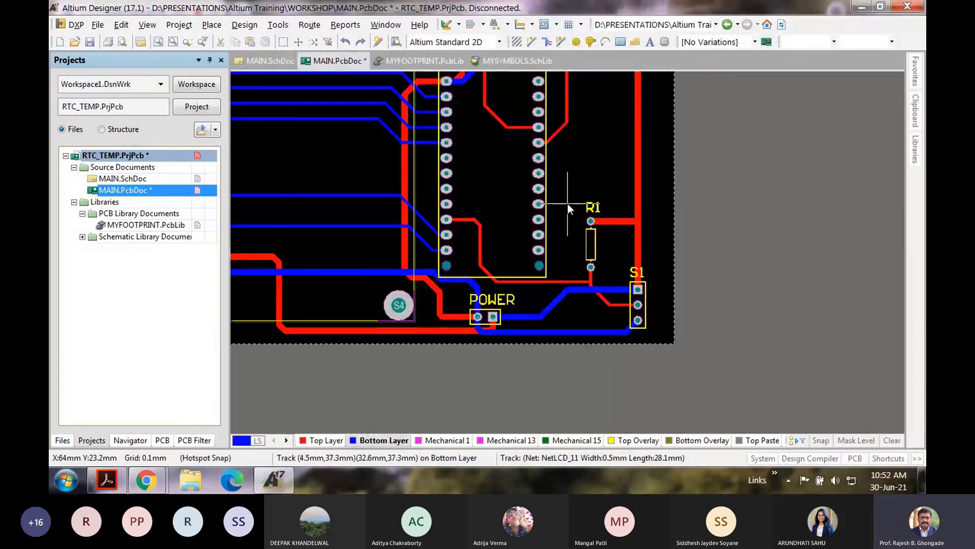
pyautogui.click(660, 193)
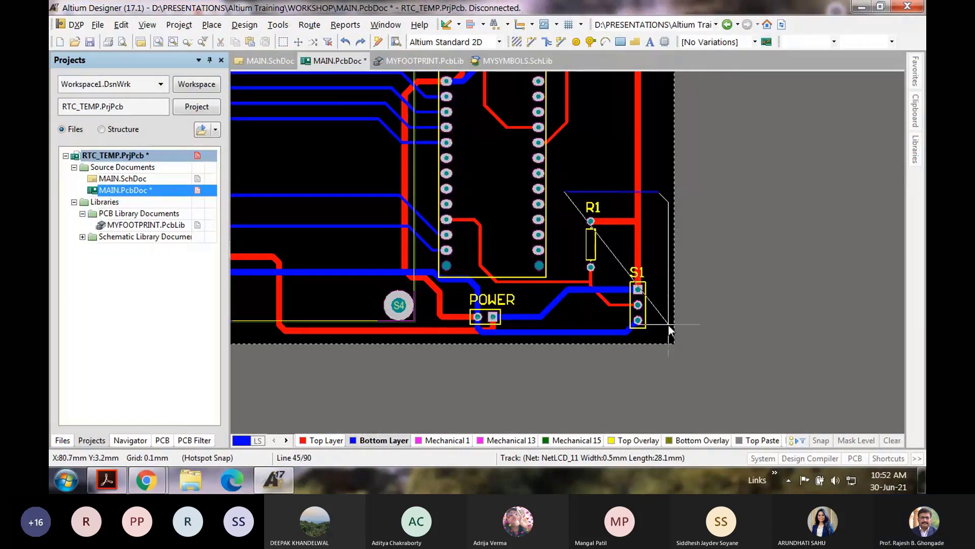
pyautogui.click(668, 326)
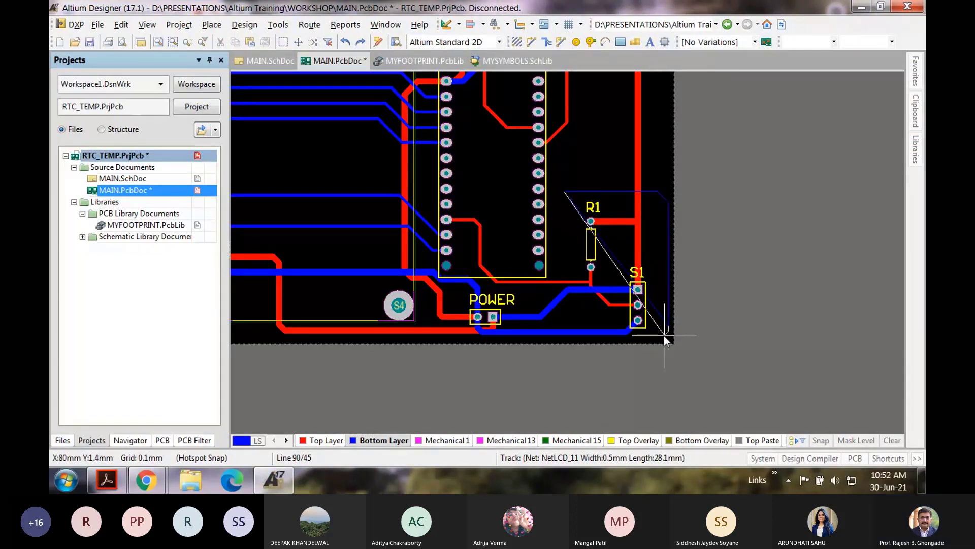
pyautogui.press('space')
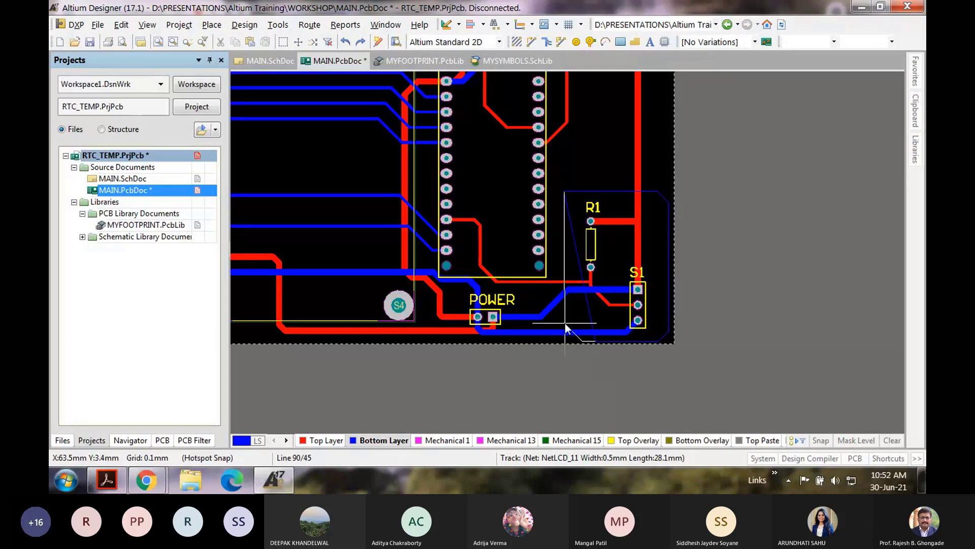
pyautogui.press('space')
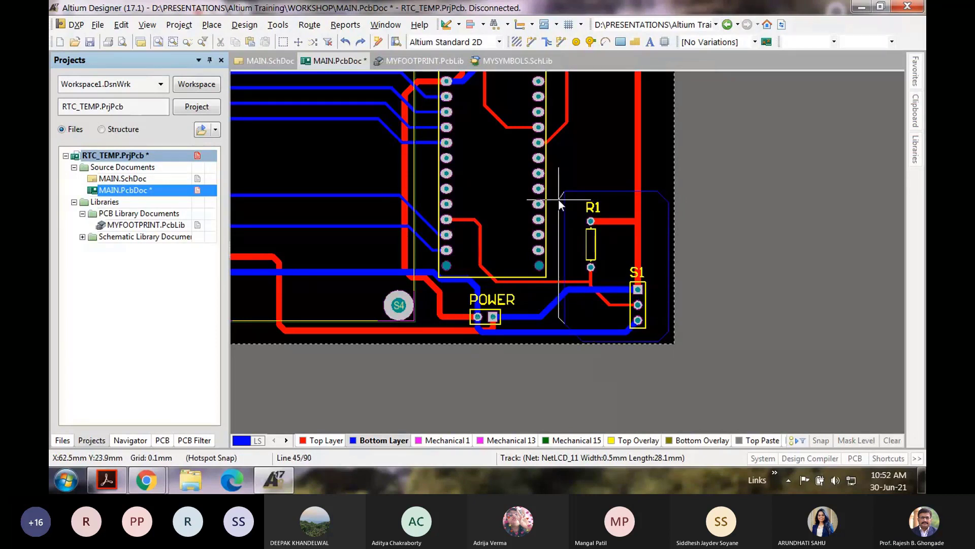
pyautogui.press('space')
pyautogui.press('space')
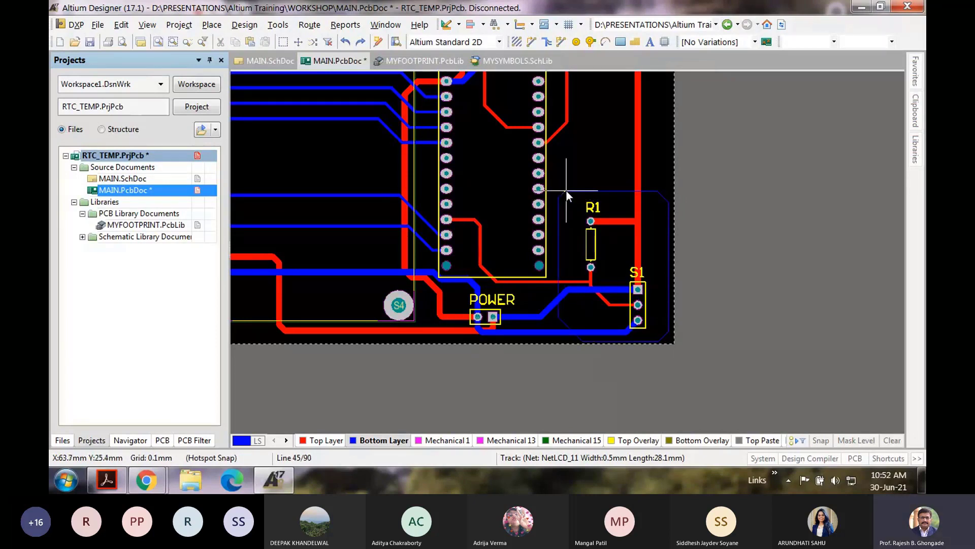
pyautogui.press('space')
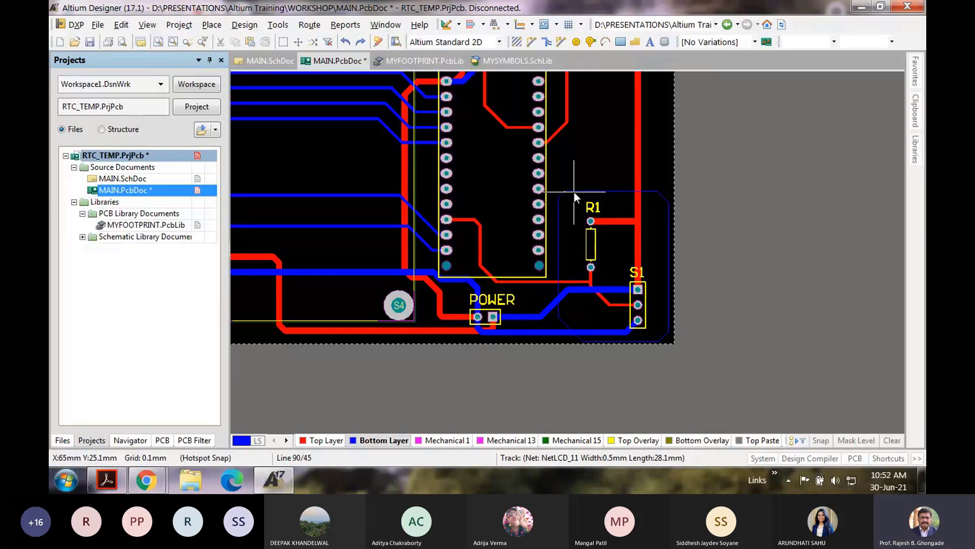
pyautogui.rightClick(575, 192)
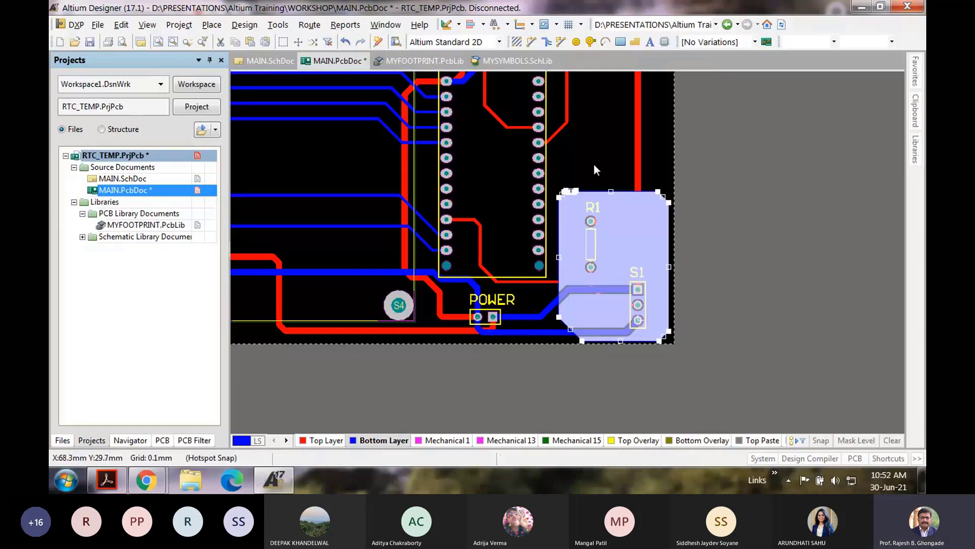
# Step: Deselect the new bottom-layer copper pour and zoom in to inspect it
pyautogui.click(594, 163)
pyautogui.keyDown('ctrl'); pyautogui.scroll(1, 602, 269); pyautogui.keyUp('ctrl')
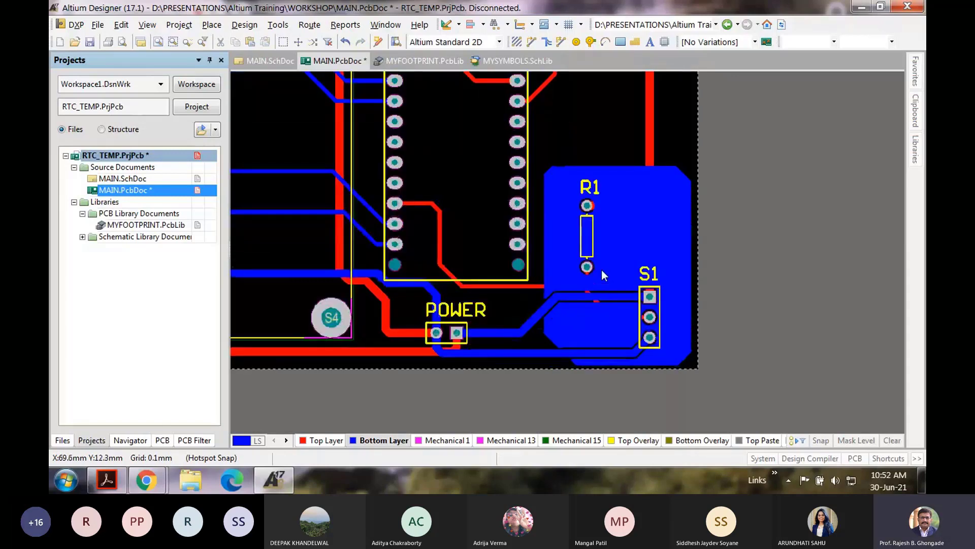
pyautogui.keyDown('ctrl'); pyautogui.scroll(1, 602, 270); pyautogui.keyUp('ctrl')
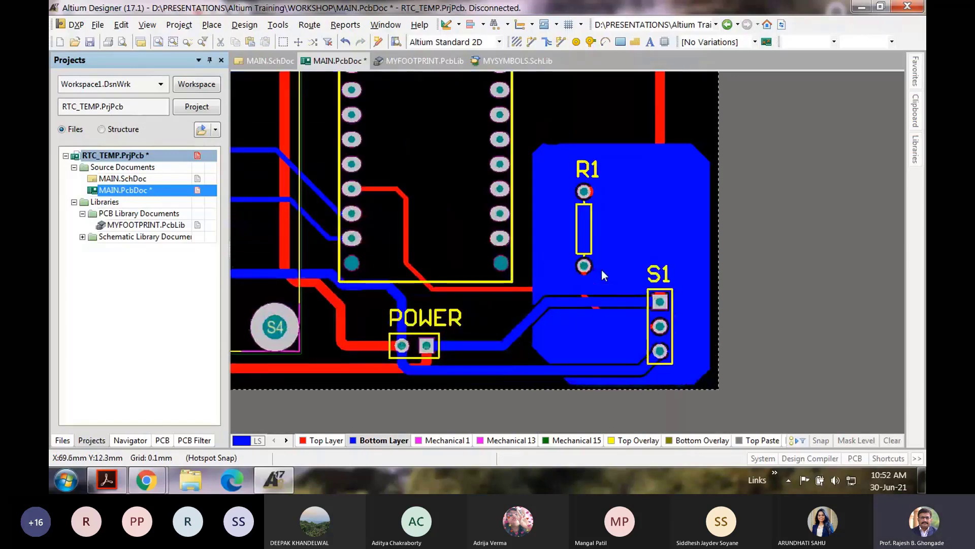
pyautogui.keyDown('ctrl'); pyautogui.scroll(1, 602, 271); pyautogui.keyUp('ctrl')
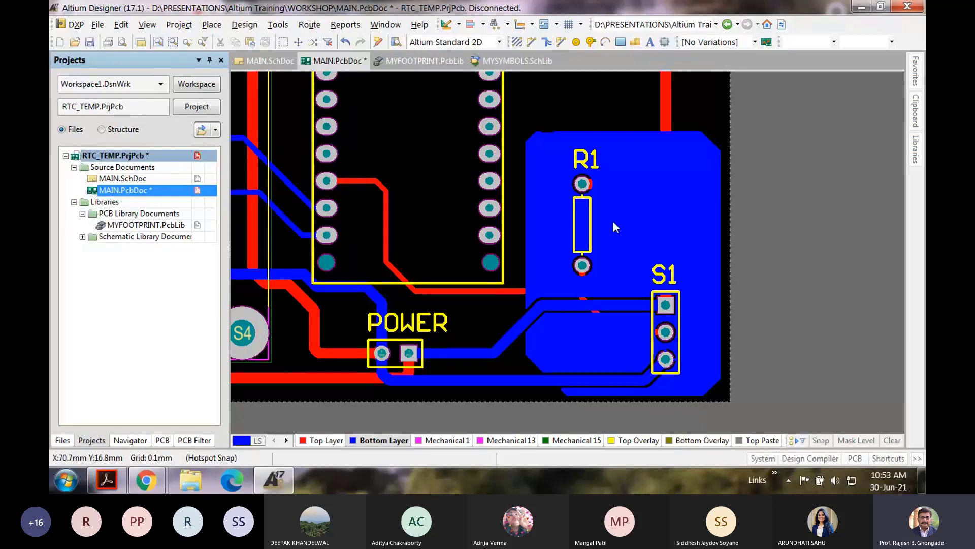
# Step: Open the properties of the pour around R1 and S1 and close them unchanged
pyautogui.keyDown('ctrl'); pyautogui.scroll(-2, 614, 222); pyautogui.keyUp('ctrl')
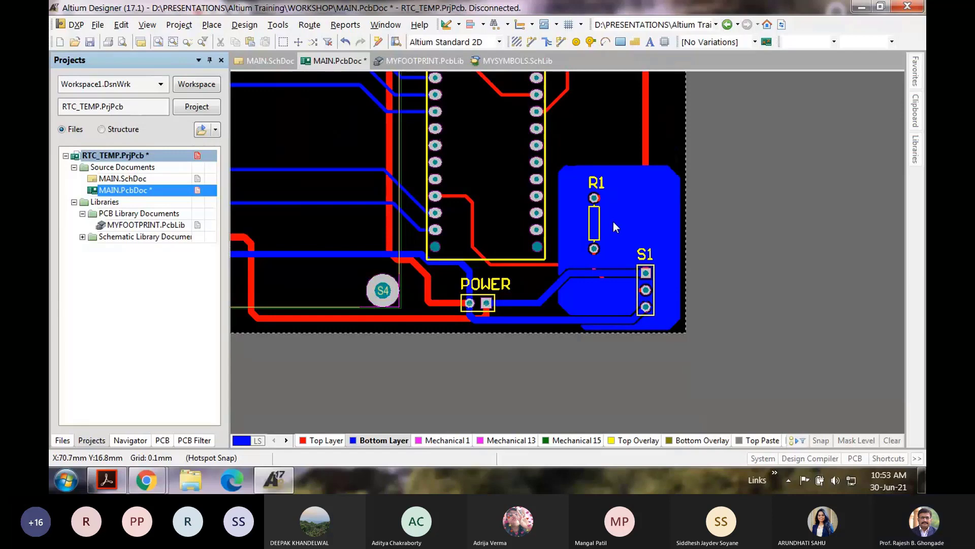
pyautogui.keyDown('ctrl'); pyautogui.scroll(-2, 613, 222); pyautogui.keyUp('ctrl')
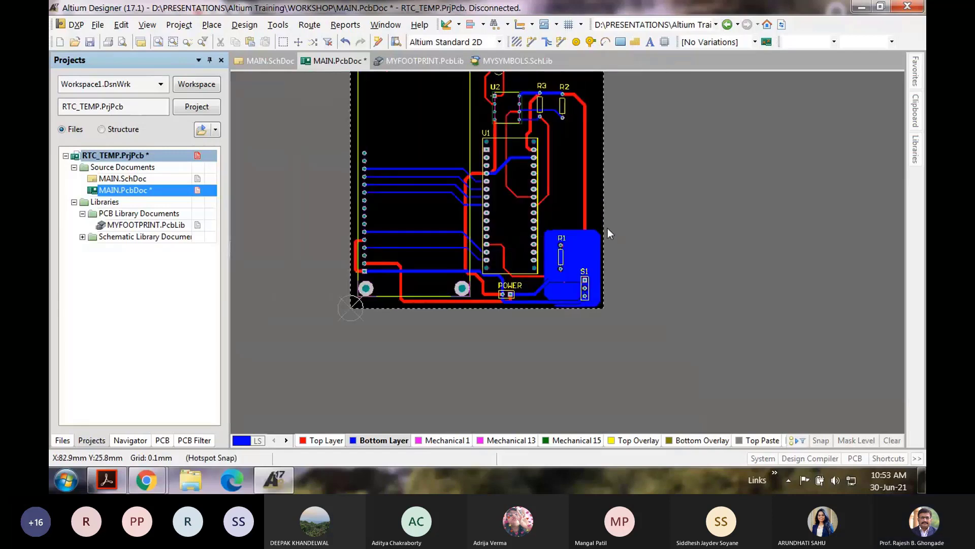
pyautogui.keyDown('ctrl'); pyautogui.scroll(2, 569, 252); pyautogui.keyUp('ctrl')
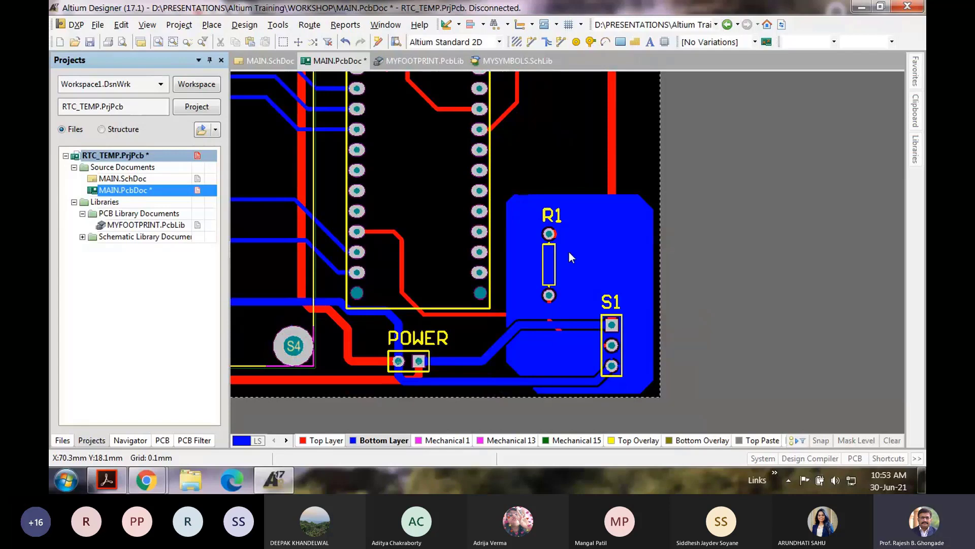
pyautogui.doubleClick(569, 253)
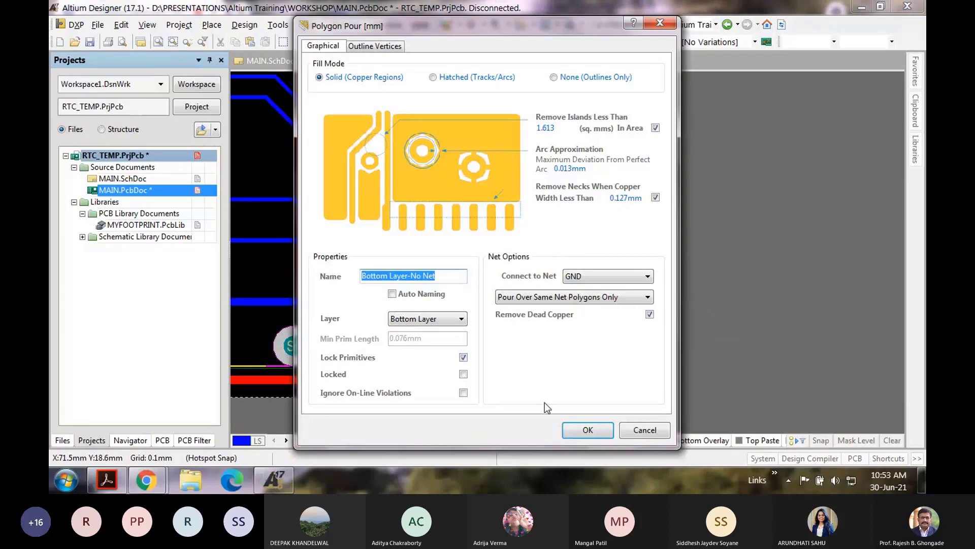
pyautogui.press('Return')
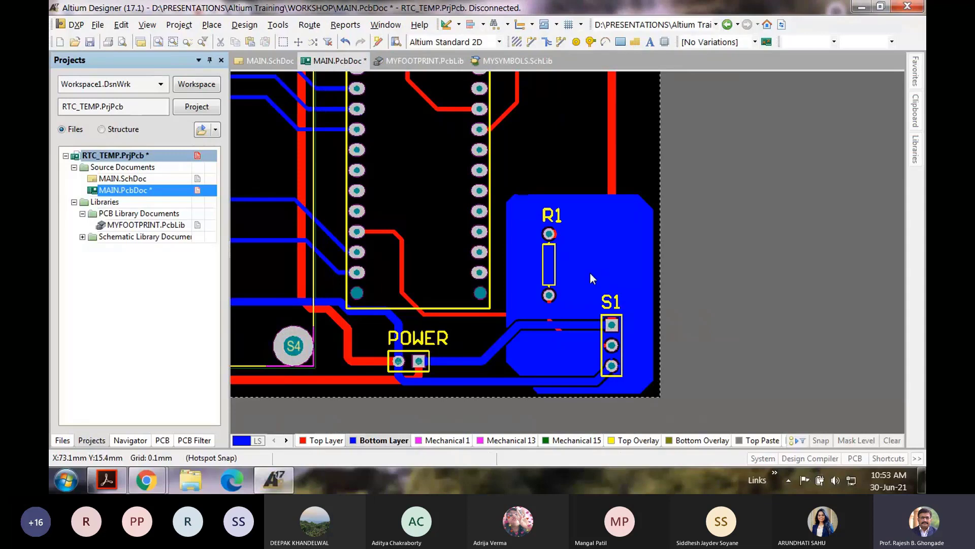
# Step: View the board in 3D, orbit it to see the underside, then return to 2D layout
pyautogui.keyDown('ctrl'); pyautogui.scroll(3, 607, 351); pyautogui.keyUp('ctrl')
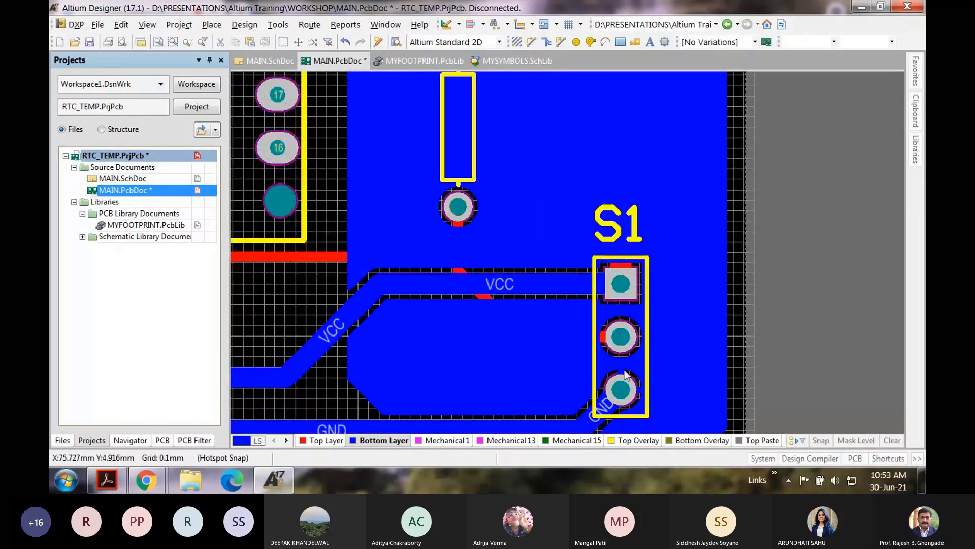
pyautogui.keyDown('ctrl'); pyautogui.scroll(2, 624, 391); pyautogui.keyUp('ctrl')
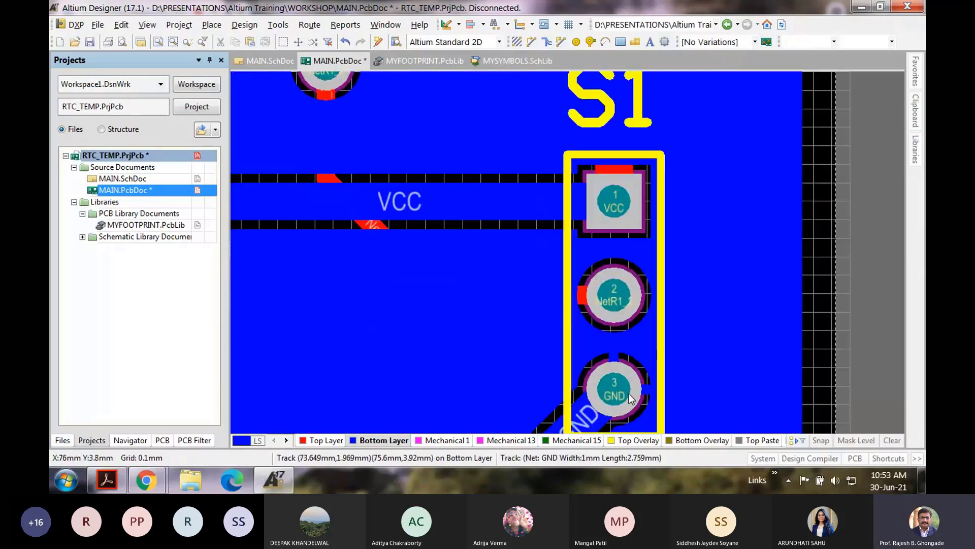
pyautogui.keyDown('ctrl'); pyautogui.scroll(-5, 630, 399); pyautogui.keyUp('ctrl')
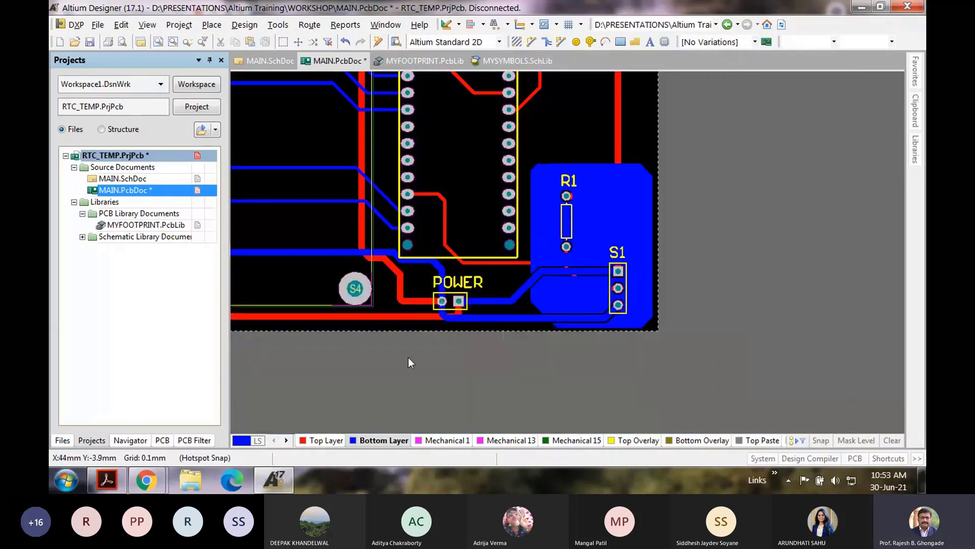
pyautogui.click(147, 25)
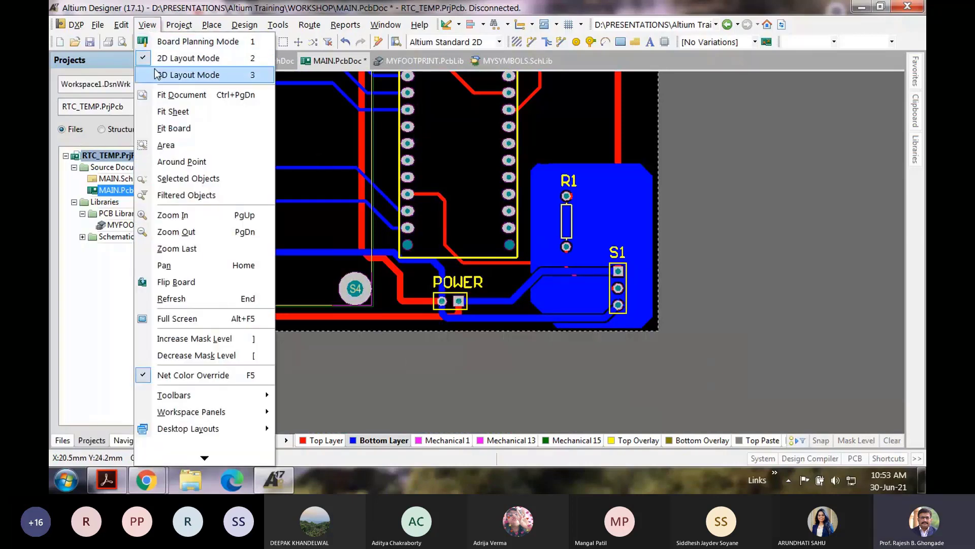
pyautogui.click(189, 75)
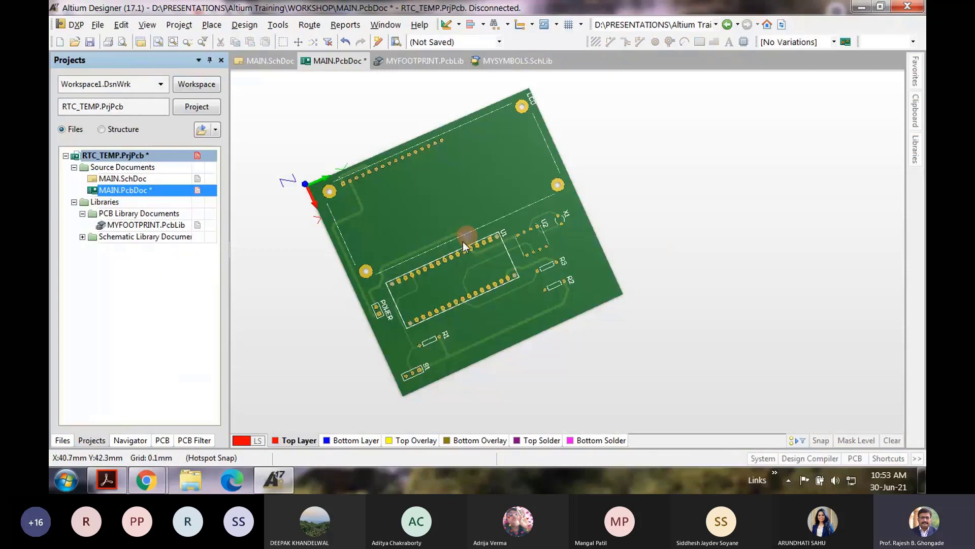
pyautogui.keyDown('shift'); pyautogui.moveTo(463, 241); pyautogui.dragTo(767, 245, button='right'); pyautogui.keyUp('shift')
pyautogui.keyDown('shift'); pyautogui.moveTo(572, 233); pyautogui.dragTo(460, 301, button='right'); pyautogui.keyUp('shift')
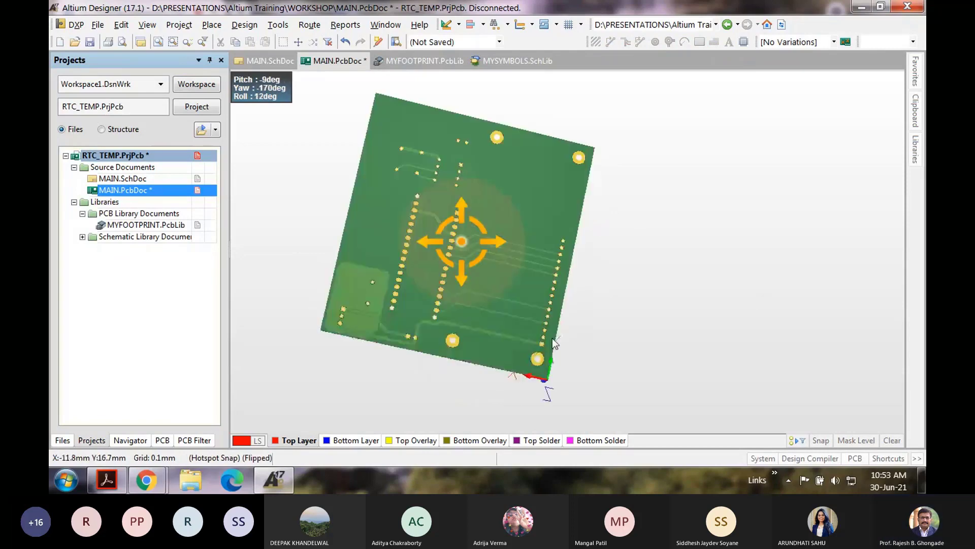
pyautogui.keyDown('ctrl'); pyautogui.scroll(5, 336, 319); pyautogui.keyUp('ctrl')
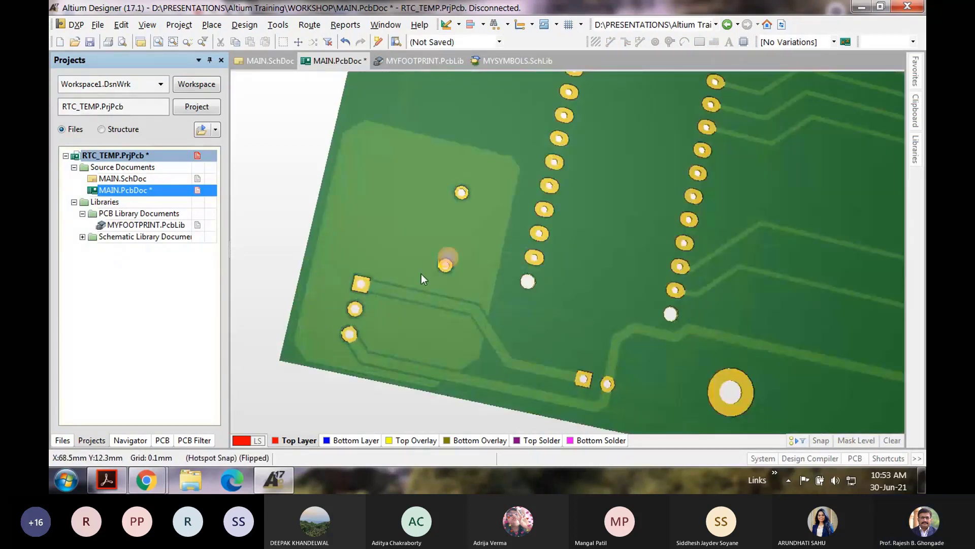
pyautogui.keyDown('ctrl'); pyautogui.scroll(-3, 544, 228); pyautogui.keyUp('ctrl')
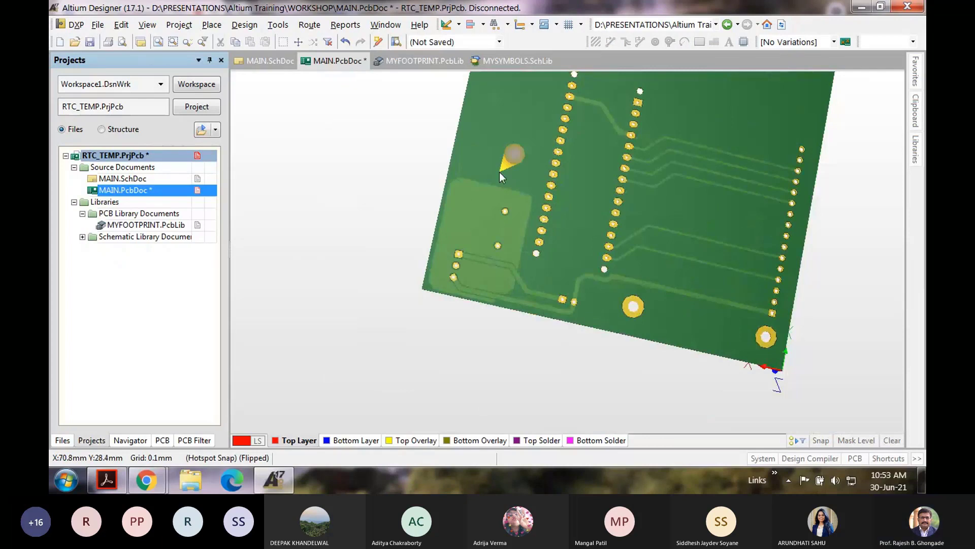
pyautogui.click(147, 25)
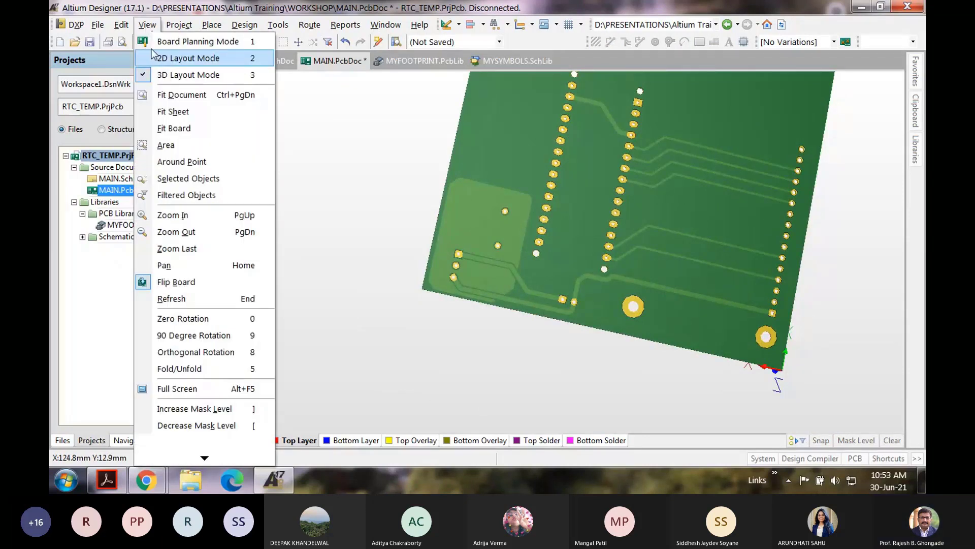
pyautogui.click(154, 56)
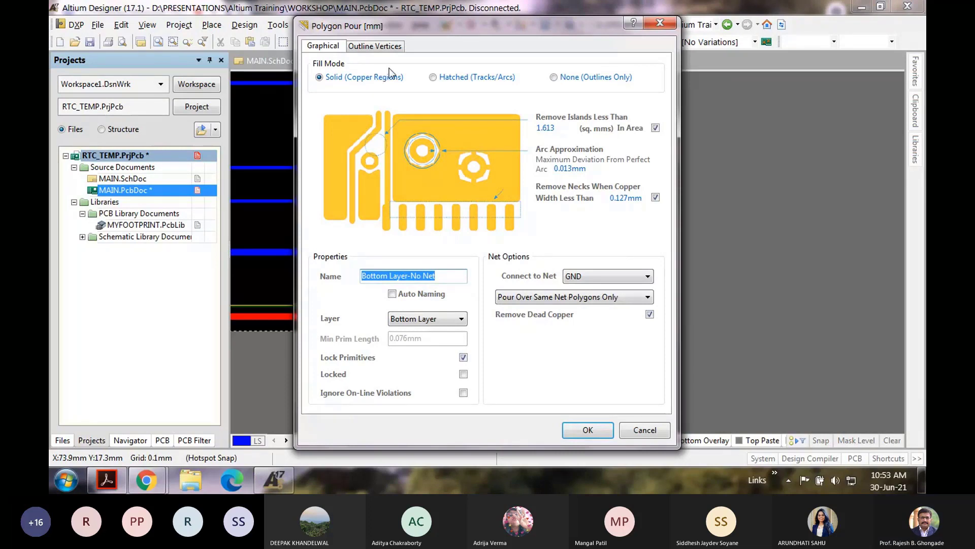
# Step: Set the pour's fill mode to Hatched, recheck its properties, then delete the pour
pyautogui.click(443, 77)
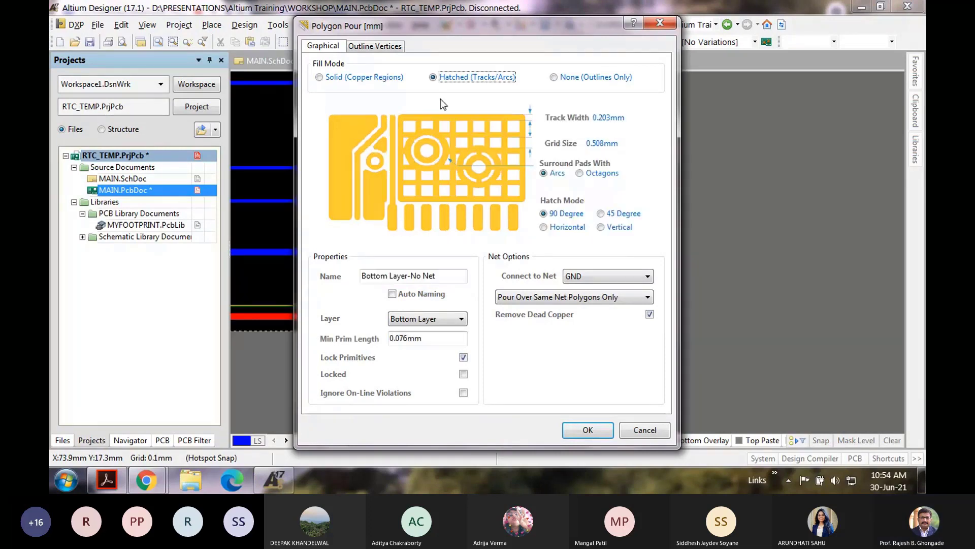
pyautogui.press('Return')
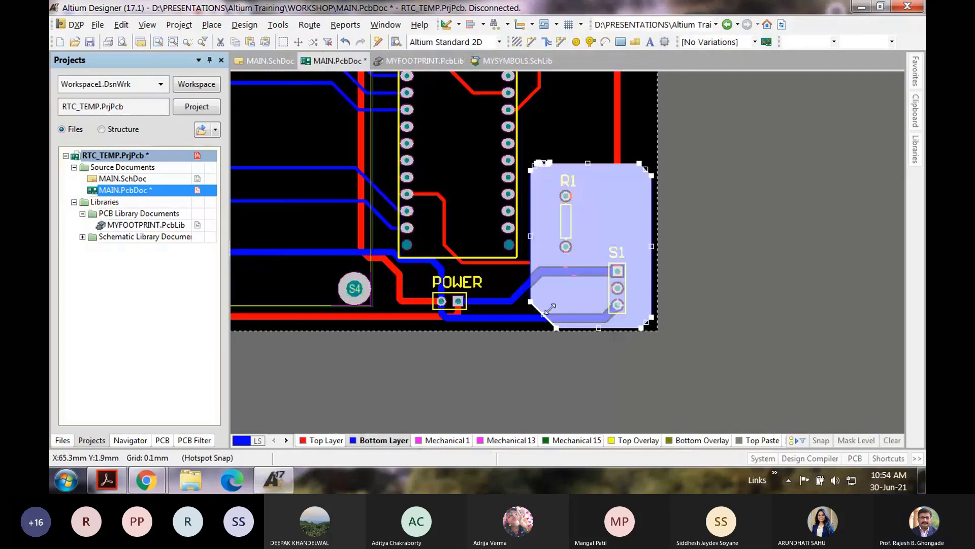
pyautogui.doubleClick(598, 229)
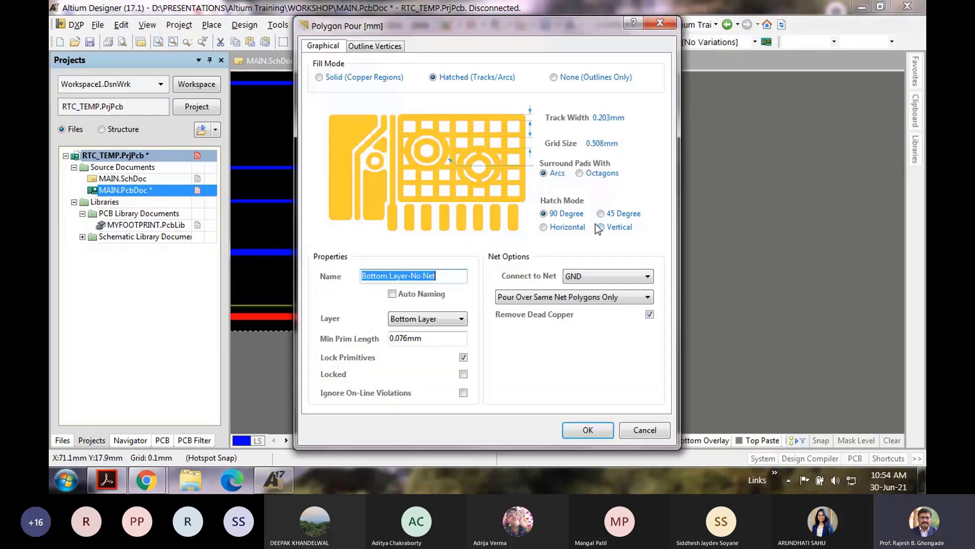
pyautogui.press('Return')
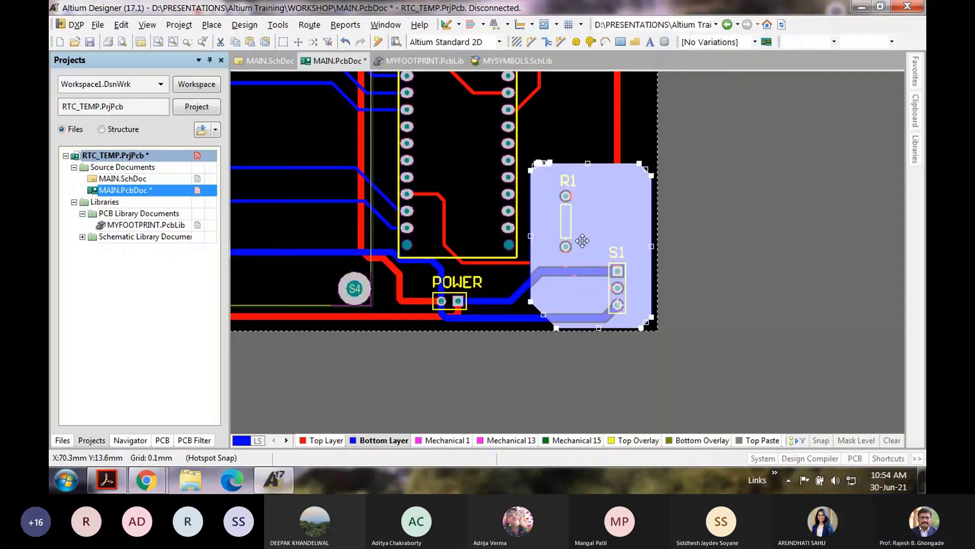
pyautogui.press('Delete')
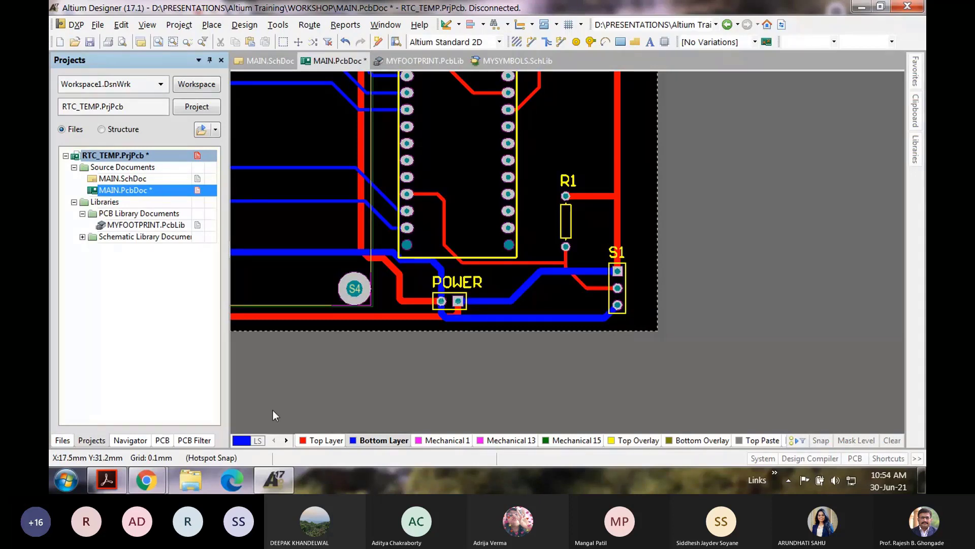
# Step: Redraw the four-corner bottom-layer pour outline around R1 and S1, pour it, and save the board
pyautogui.click(535, 142)
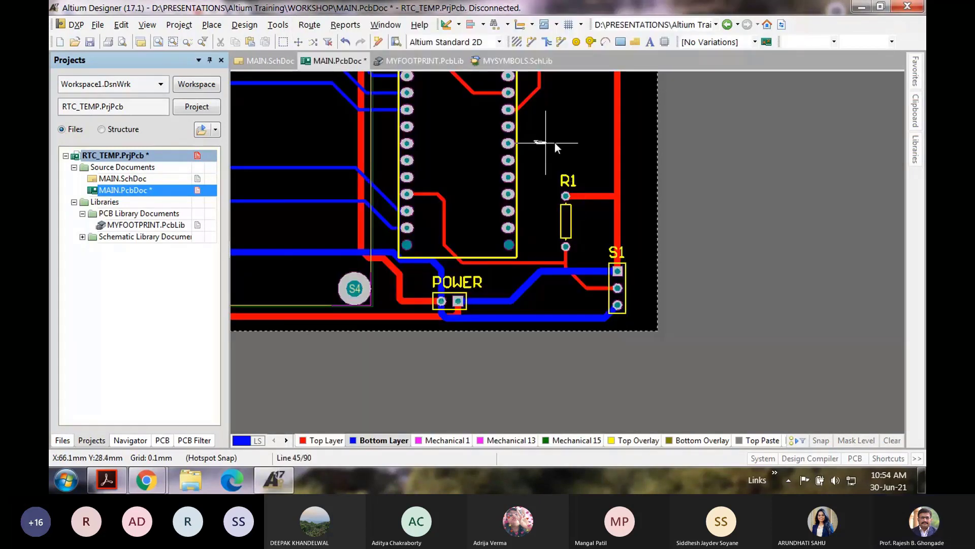
pyautogui.click(636, 138)
pyautogui.click(637, 322)
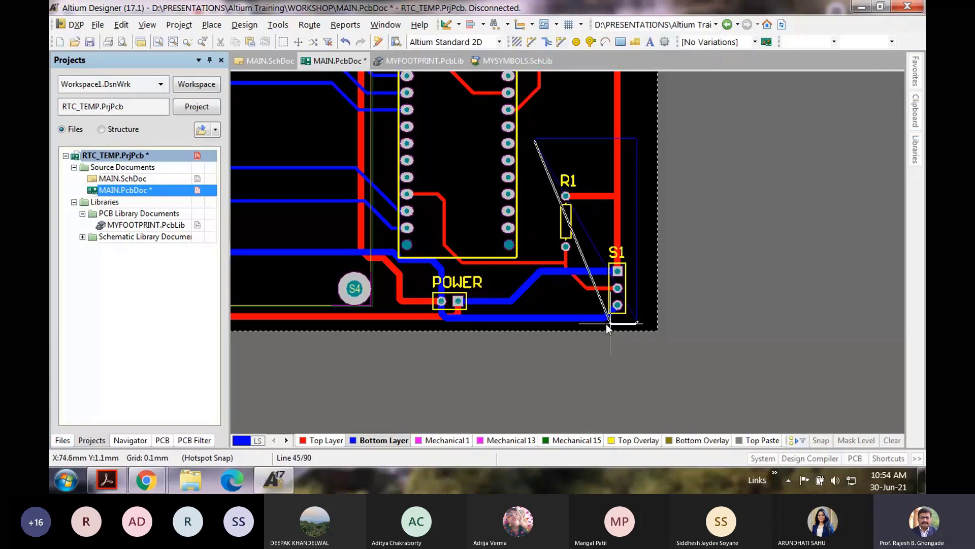
pyautogui.click(535, 323)
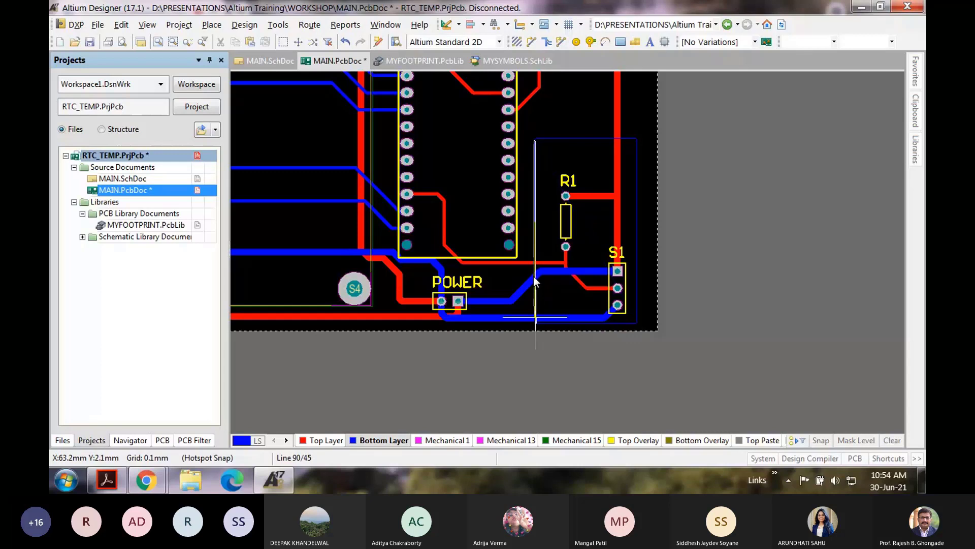
pyautogui.click(535, 137)
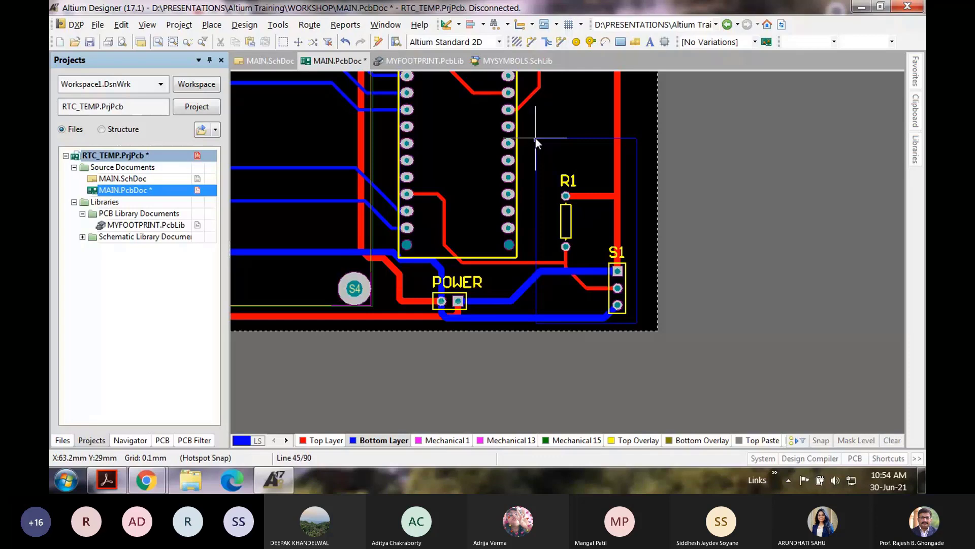
pyautogui.keyDown('ctrl'); pyautogui.scroll(2, 536, 138); pyautogui.keyUp('ctrl')
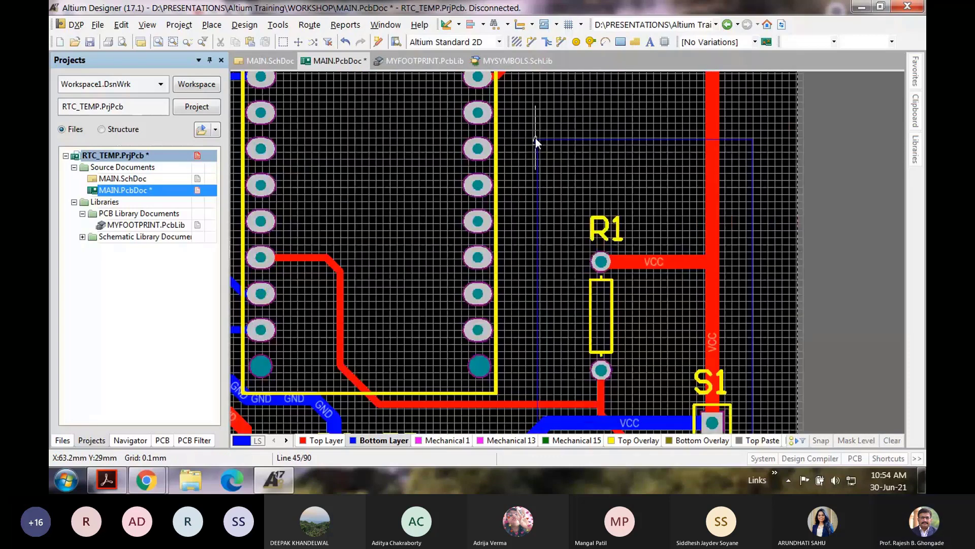
pyautogui.scroll(2, 536, 139)
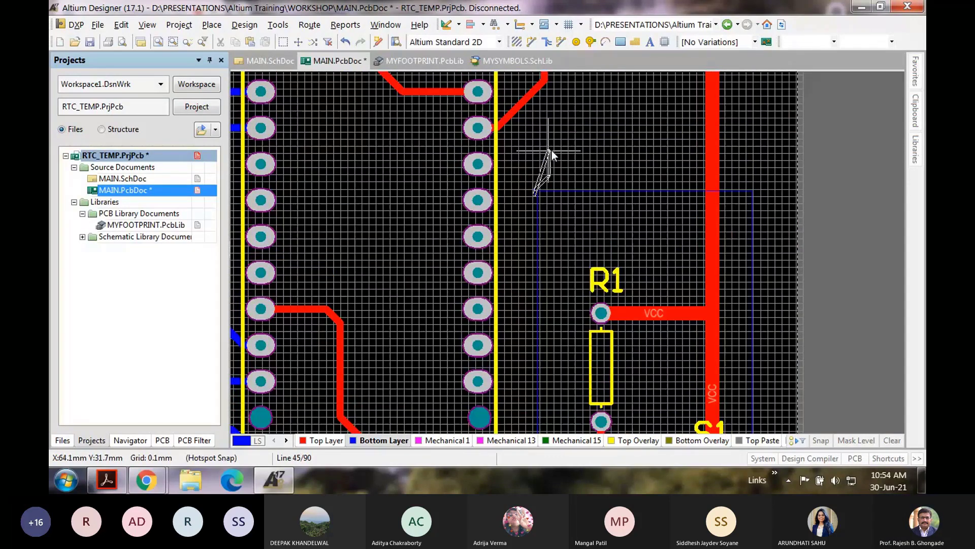
pyautogui.rightClick(552, 151)
pyautogui.keyDown('ctrl'); pyautogui.scroll(-1, 551, 151); pyautogui.keyUp('ctrl')
pyautogui.scroll(-2, 551, 151)
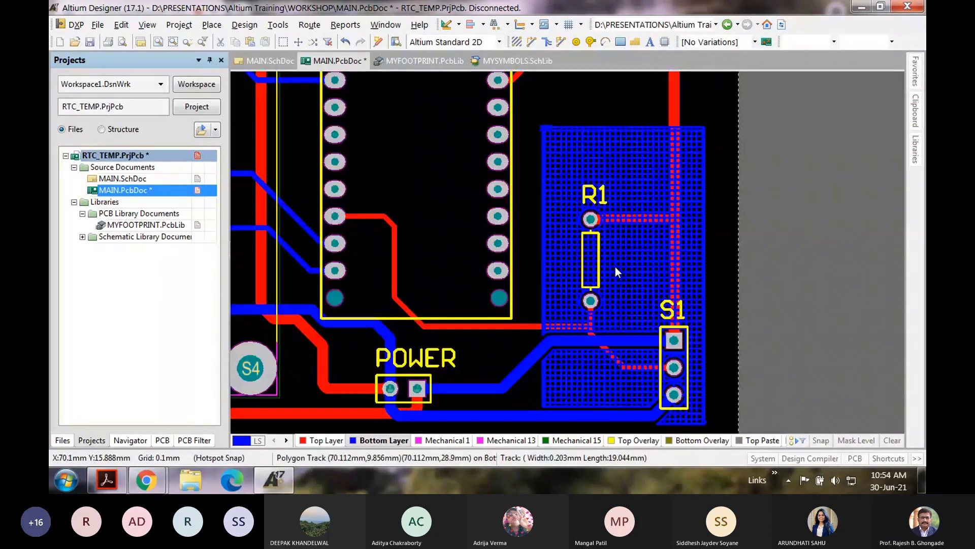
pyautogui.click(90, 42)
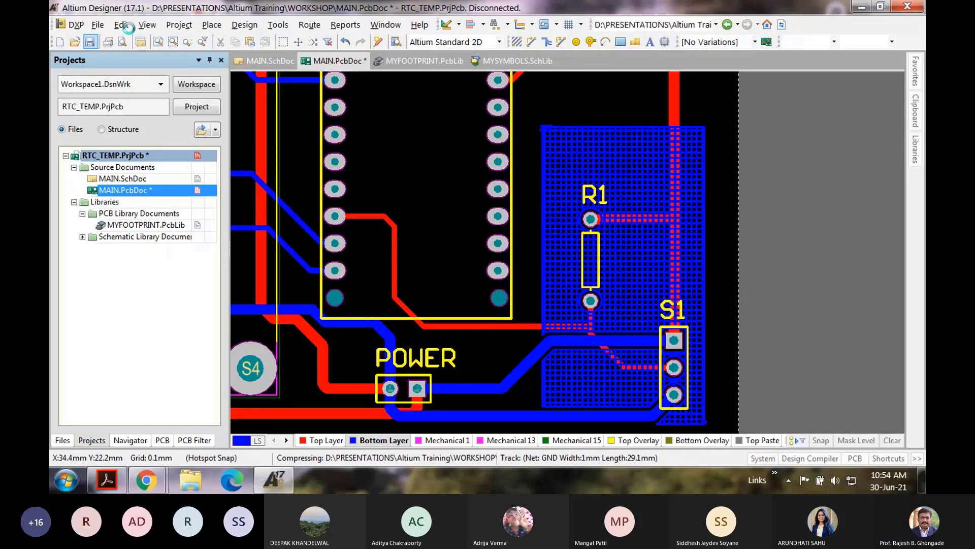
# Step: Show the board in 3D, rotating and tilting it to view the top side
pyautogui.press('3')
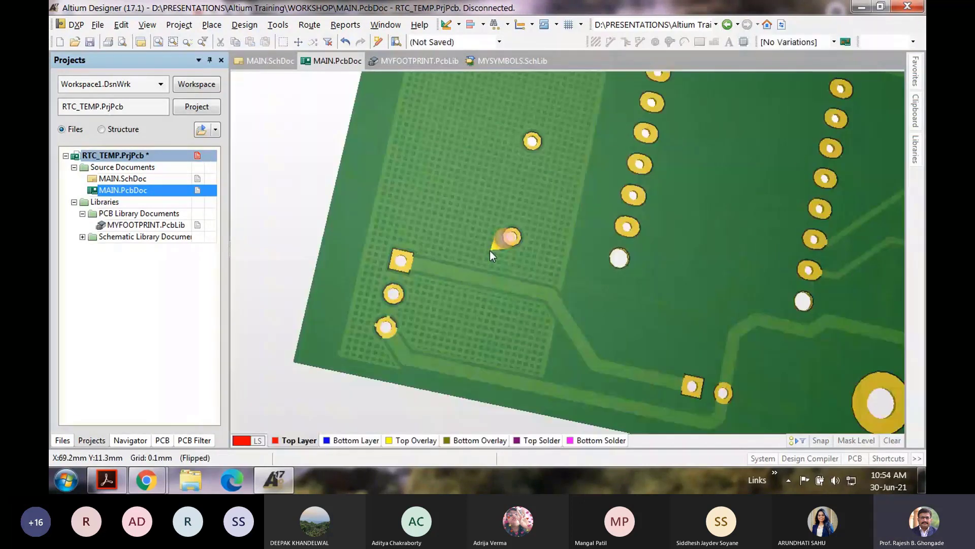
pyautogui.keyDown('ctrl'); pyautogui.scroll(-5, 490, 251); pyautogui.keyUp('ctrl')
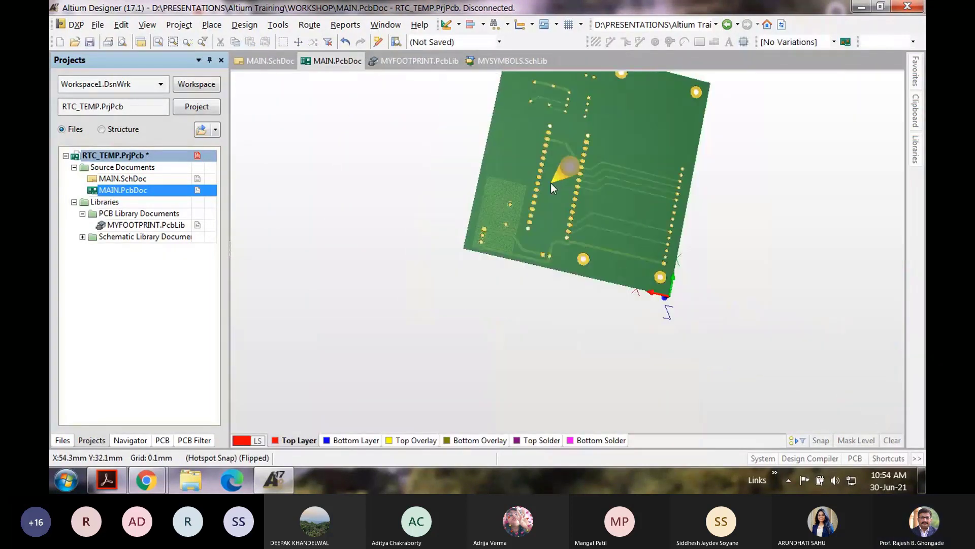
pyautogui.keyDown('ctrl'); pyautogui.scroll(2, 564, 184); pyautogui.keyUp('ctrl')
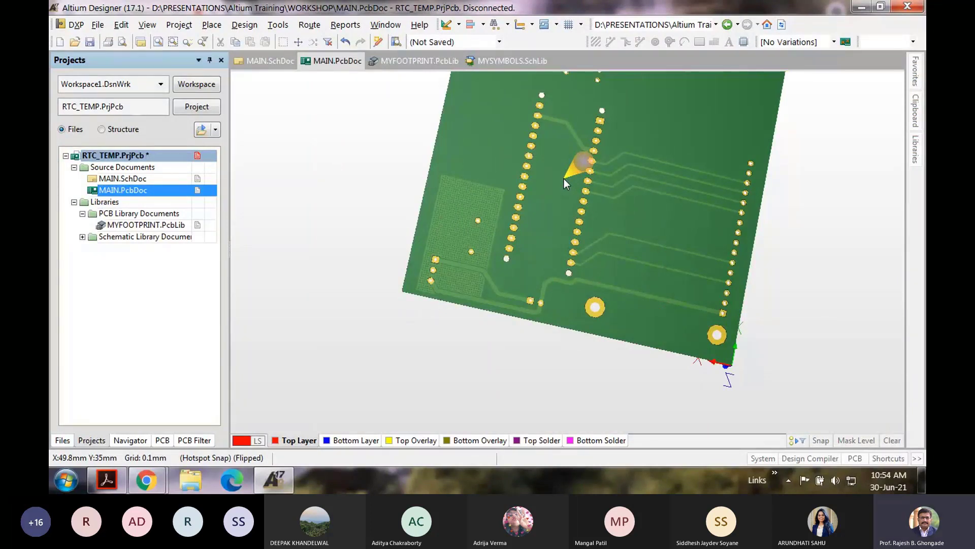
pyautogui.keyDown('ctrl'); pyautogui.scroll(-3, 565, 181); pyautogui.keyUp('ctrl')
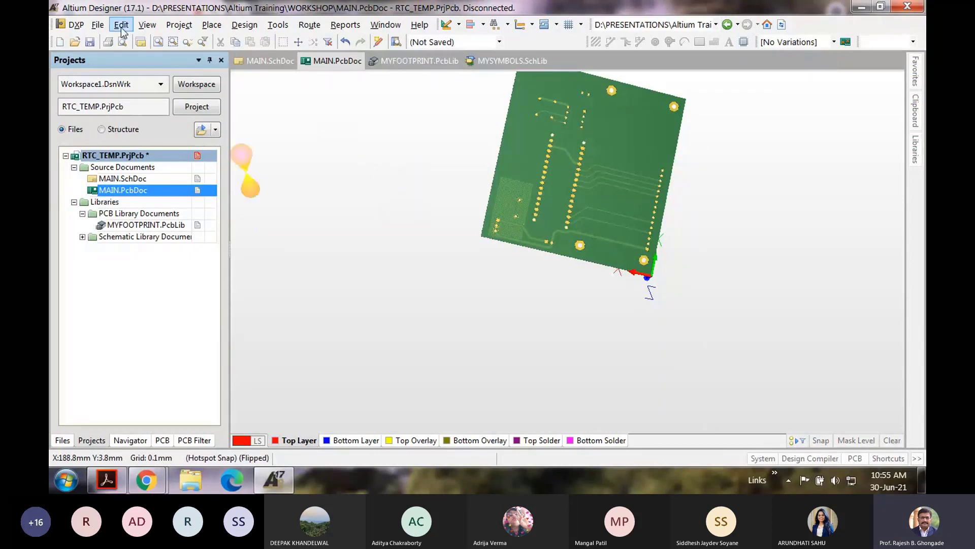
pyautogui.keyDown('shift'); pyautogui.moveTo(611, 164); pyautogui.dragTo(789, 214, button='right'); pyautogui.keyUp('shift')
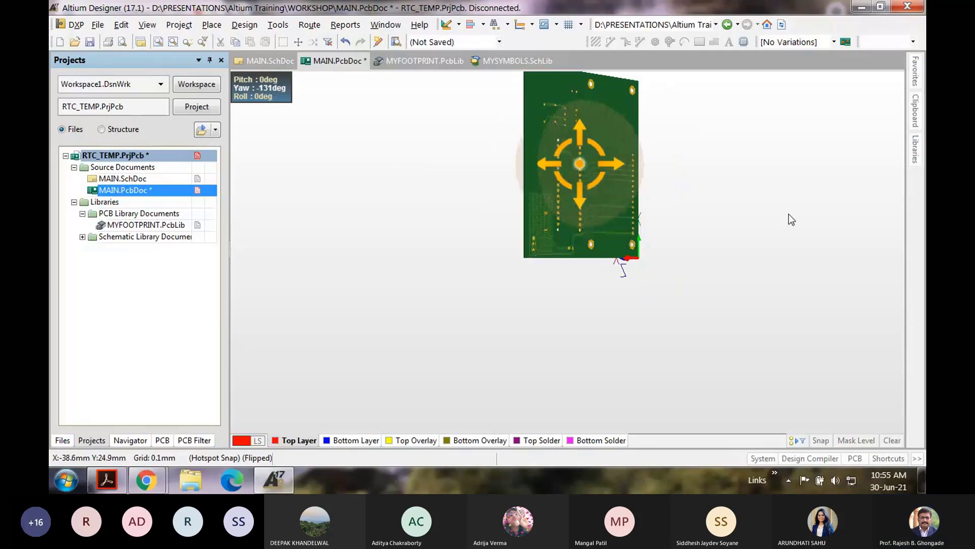
pyautogui.keyDown('shift'); pyautogui.moveTo(581, 164); pyautogui.dragTo(813, 238, button='right'); pyautogui.keyUp('shift')
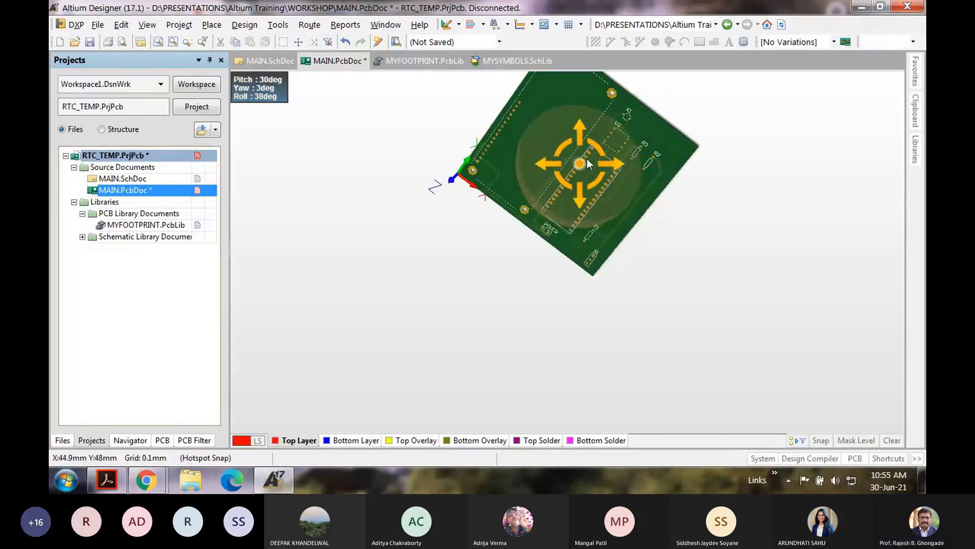
pyautogui.keyDown('shift'); pyautogui.scroll(3, 586, 159); pyautogui.keyUp('shift')
pyautogui.keyDown('ctrl'); pyautogui.scroll(3, 768, 153); pyautogui.keyUp('ctrl')
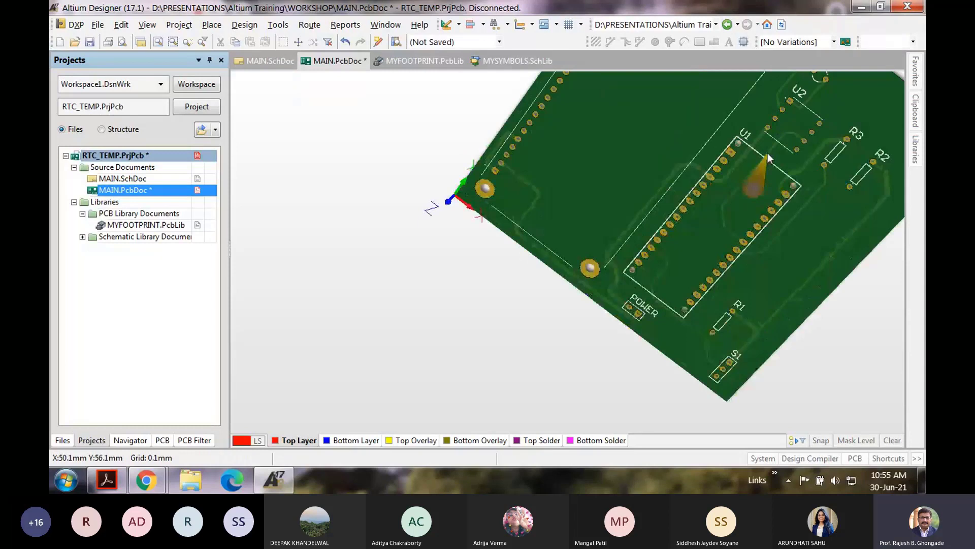
pyautogui.moveTo(769, 159); pyautogui.dragTo(638, 243, button='right')
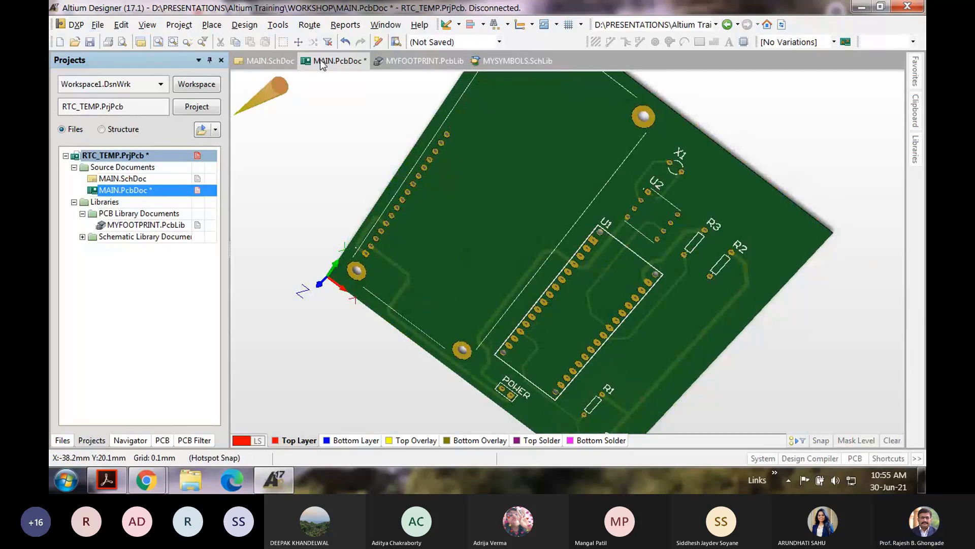
# Step: Open and close the File menu, then dismiss the save-changes prompt
pyautogui.click(98, 24)
pyautogui.click(321, 210)
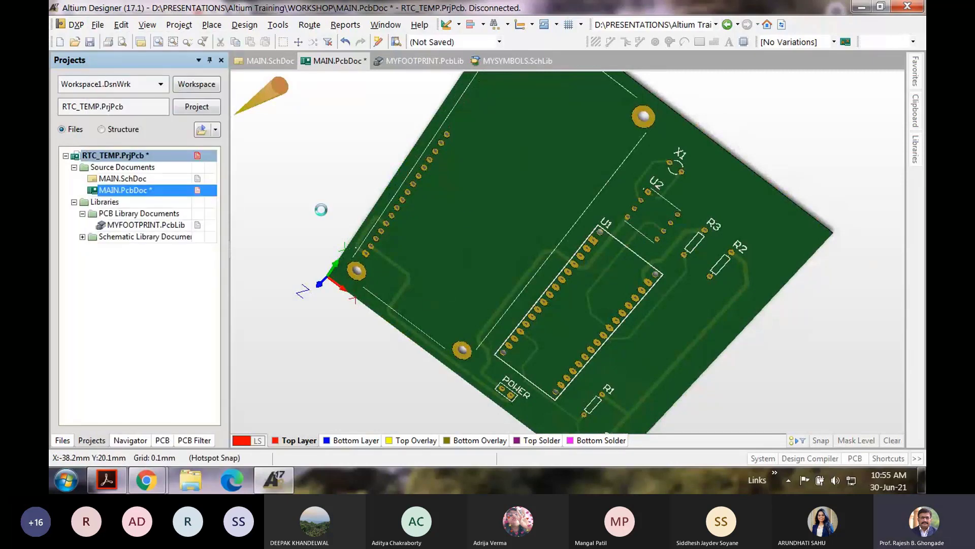
pyautogui.click(512, 265)
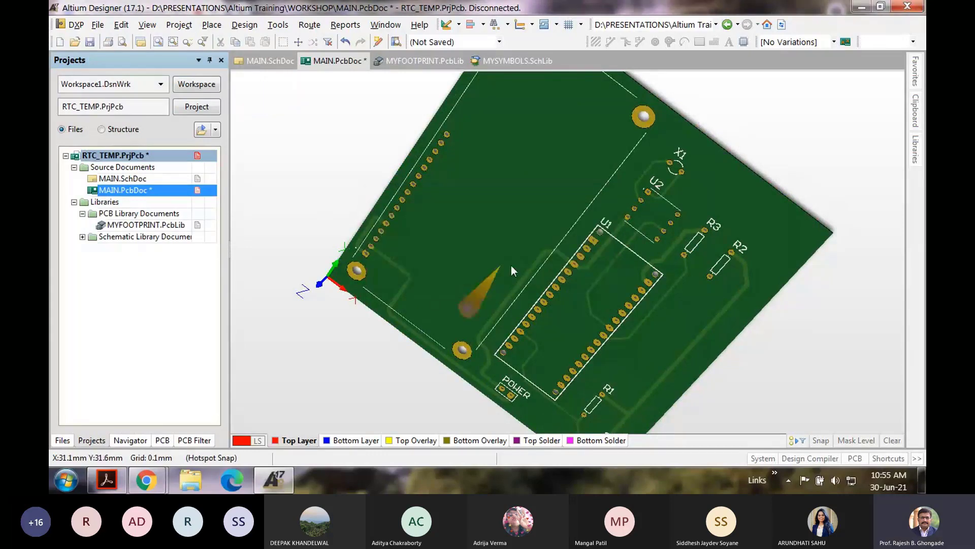
pyautogui.click(148, 26)
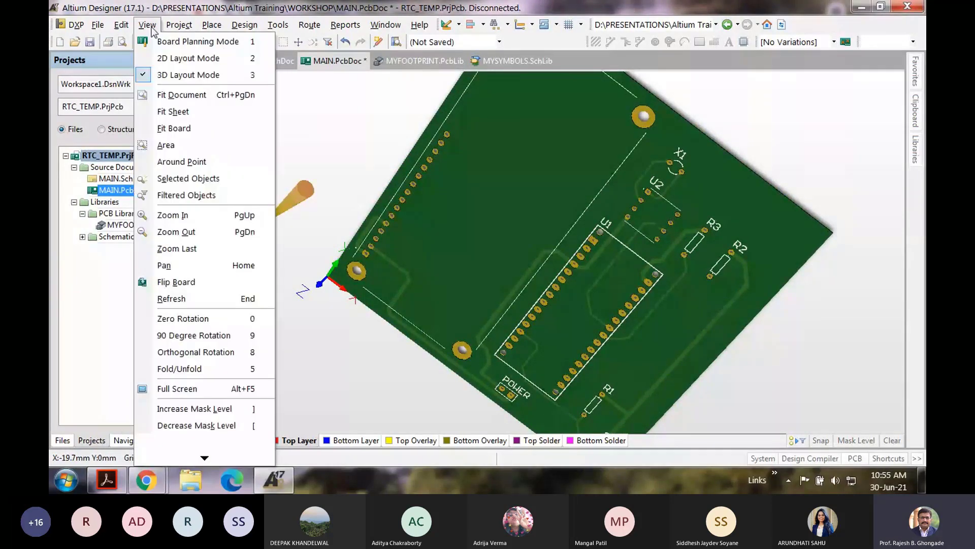
# Step: Switch back to 2D Layout Mode and zoom in on the hatched pour around R1 and S1
pyautogui.click(157, 58)
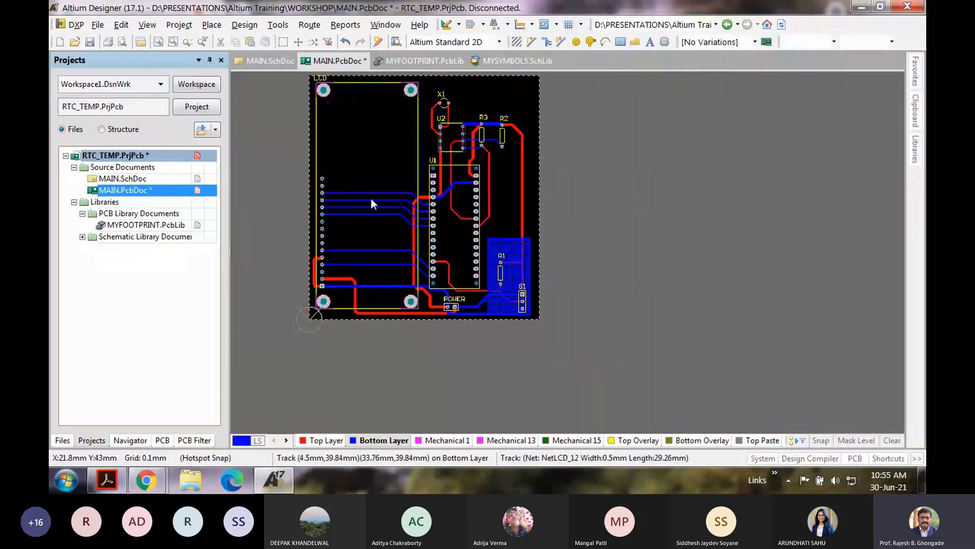
pyautogui.keyDown('ctrl'); pyautogui.scroll(1, 281, 173); pyautogui.keyUp('ctrl')
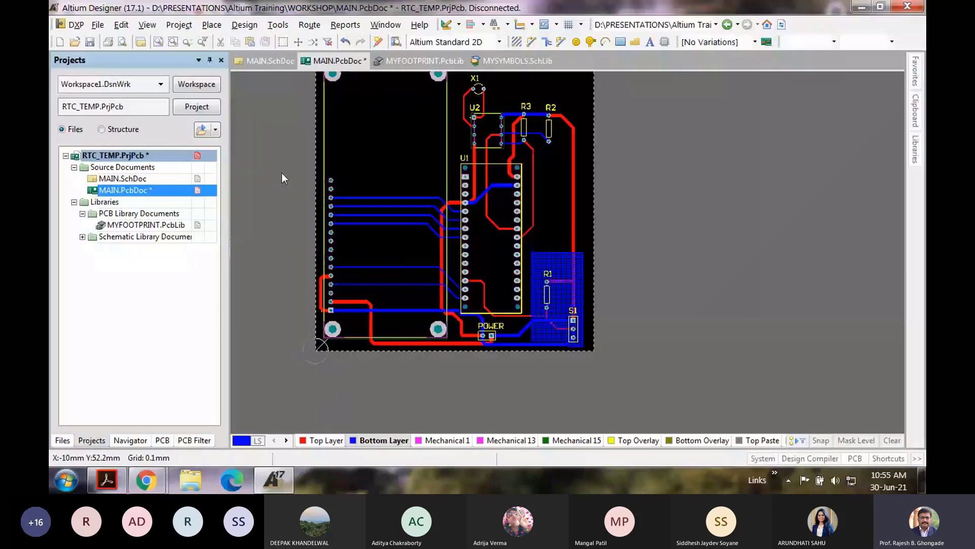